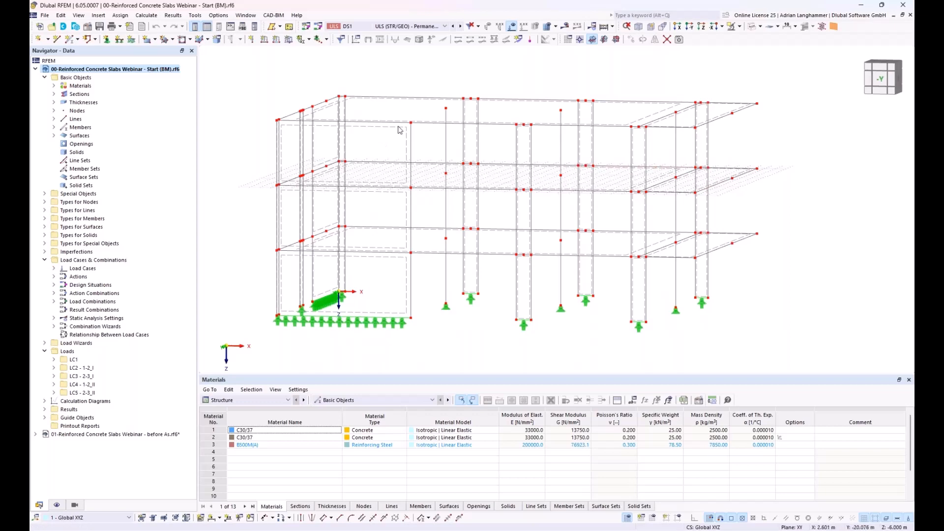
Display the loads of load cases LC1 through LC5 one after another on the three-story building model
middle_drag(394, 186, 379, 182)
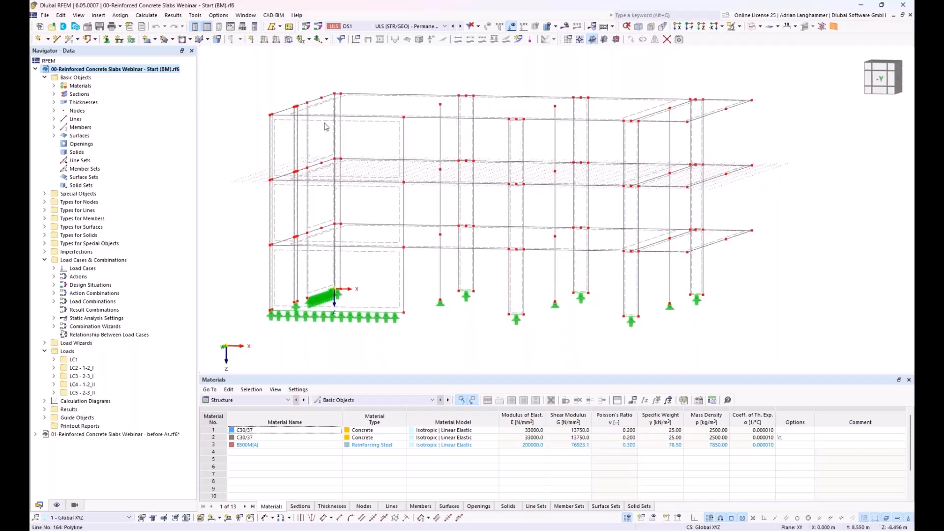
middle_drag(416, 183, 412, 181)
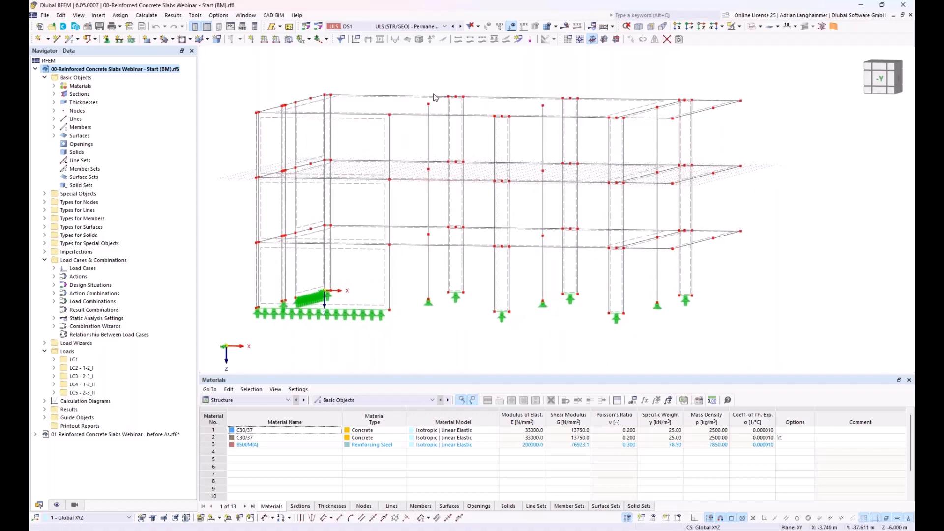
ctrl+middle_drag(610, 285, 630, 285)
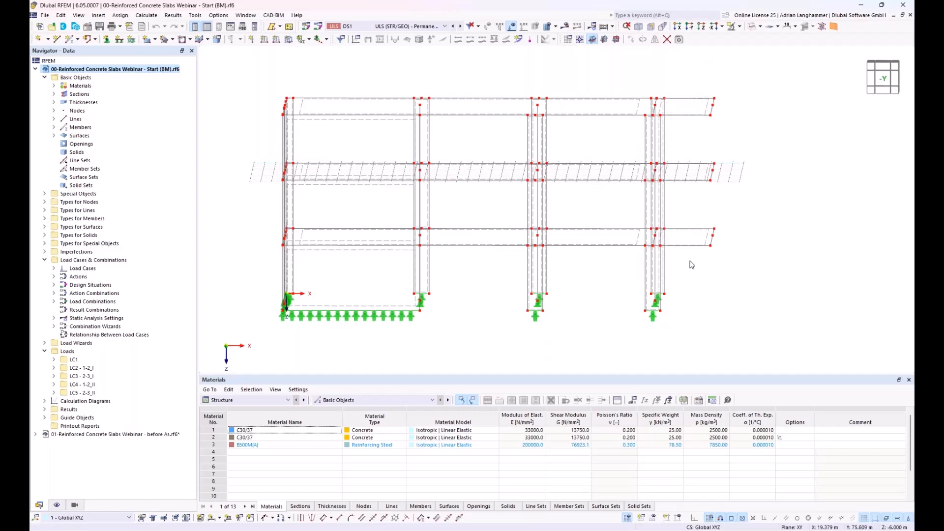
click(380, 26)
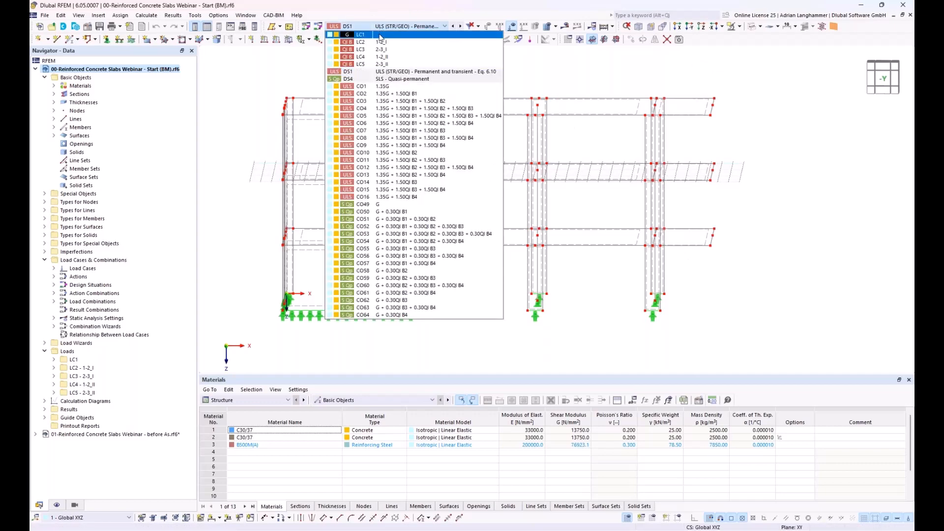
click(388, 72)
ctrl+middle_drag(412, 86, 398, 104)
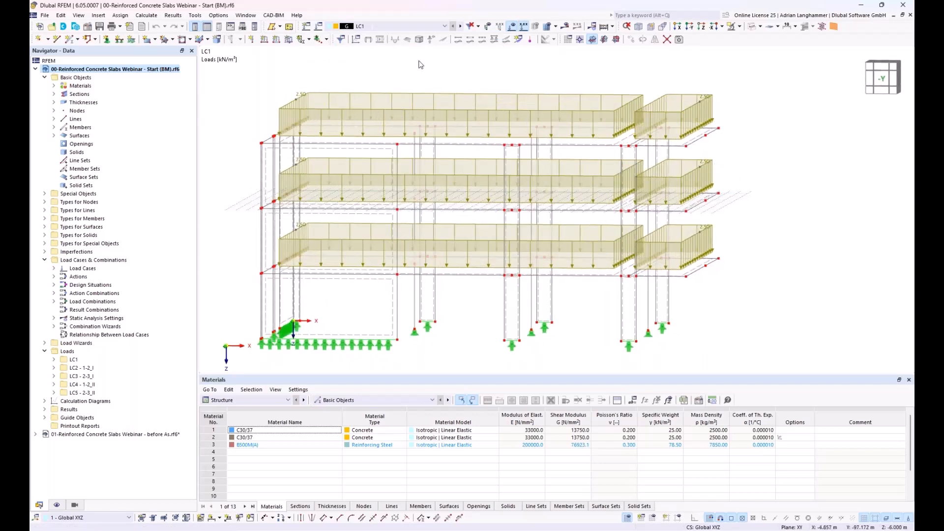
click(461, 26)
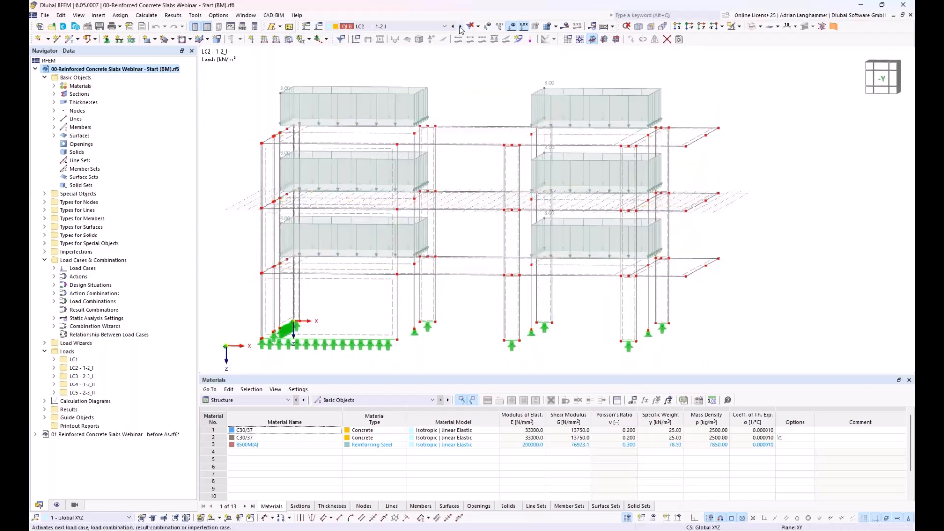
ctrl+middle_drag(457, 73, 456, 87)
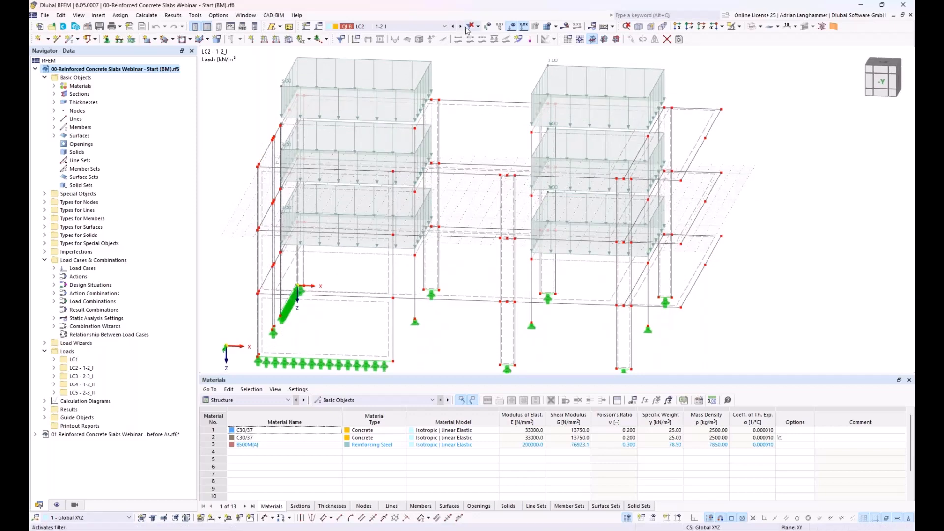
click(460, 27)
click(461, 26)
click(460, 27)
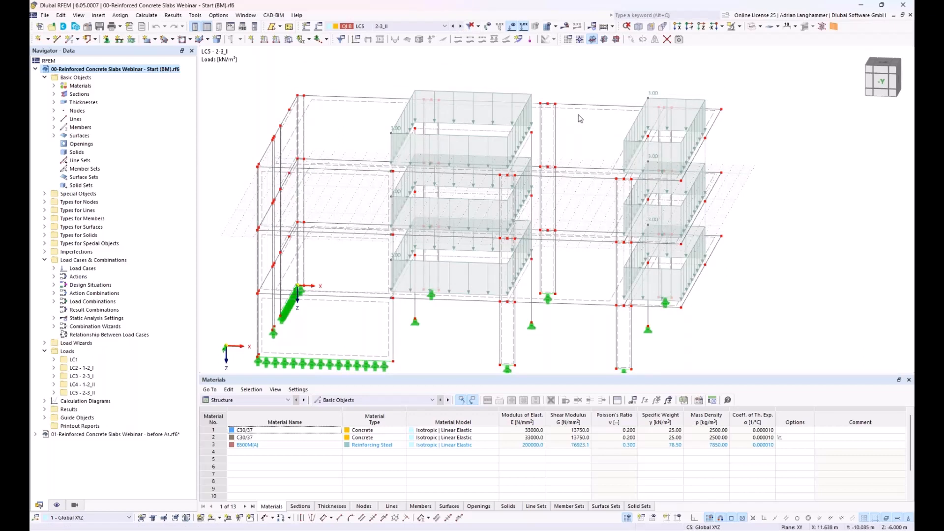
ctrl+middle_drag(762, 227, 737, 196)
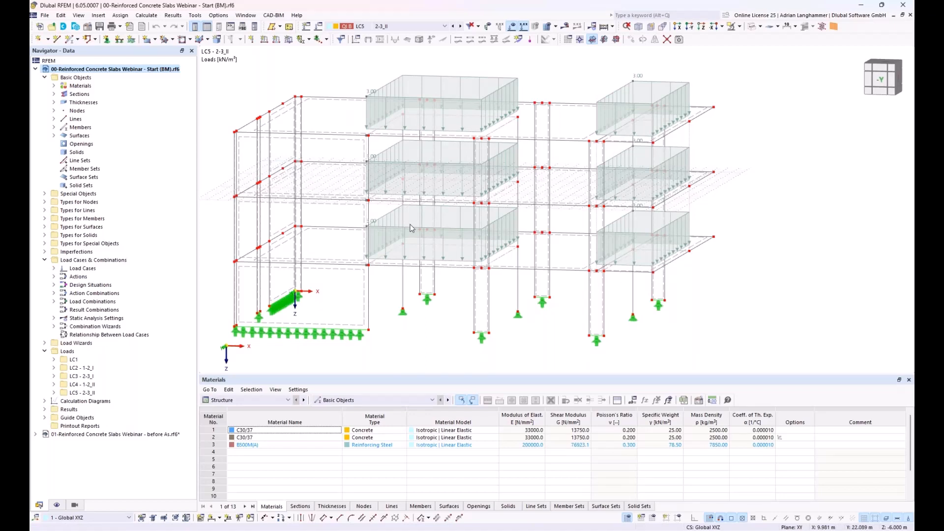
middle_drag(303, 228, 306, 212)
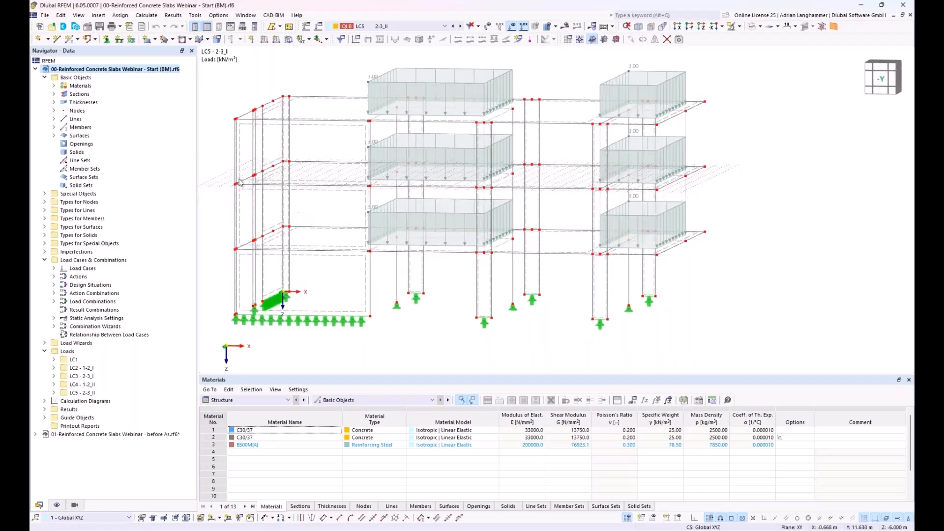
Activate the Building Model and Concrete Design add-ons in the base data of the 00-Reinforced Concrete Slabs Webinar - Start (BM) model
right_click(128, 73)
click(142, 77)
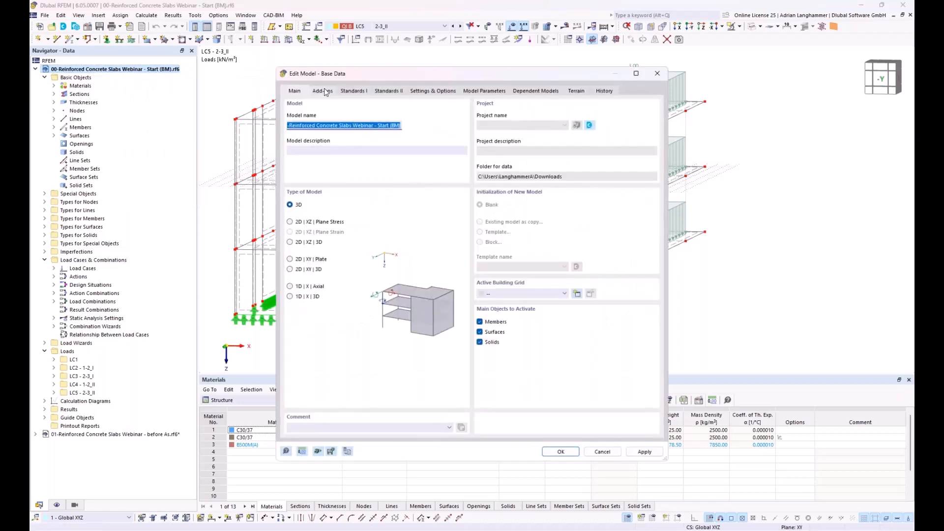
click(323, 91)
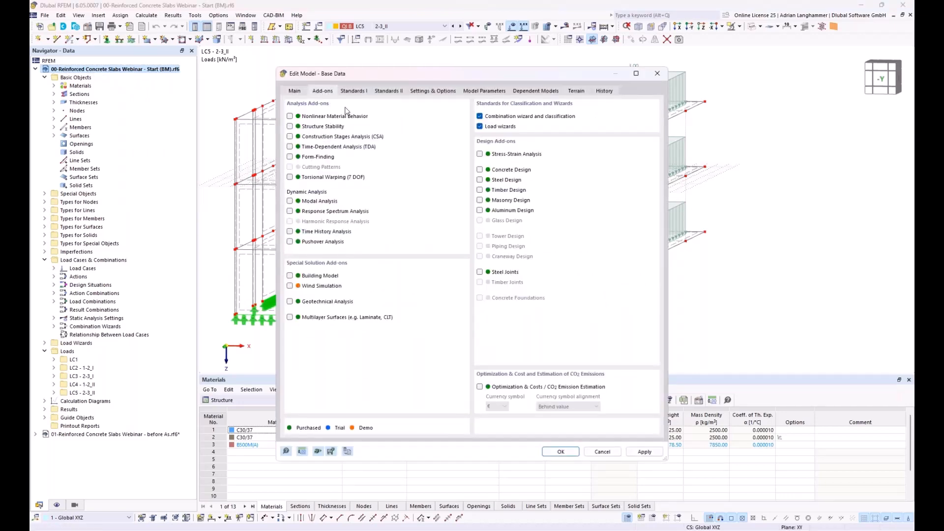
click(290, 276)
click(479, 170)
drag(426, 72, 393, 61)
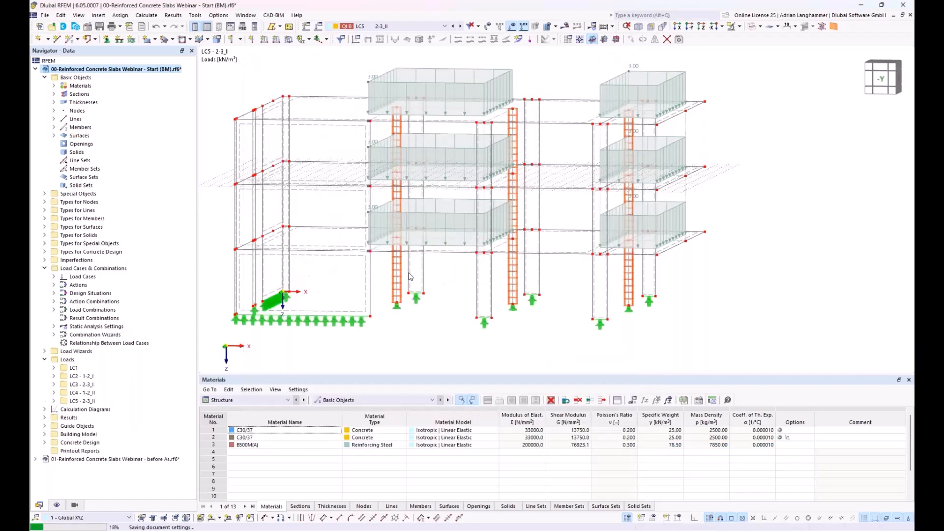
Start a new building story for the Building Model and generate the building stories automatically from the structure
middle_drag(221, 148, 236, 136)
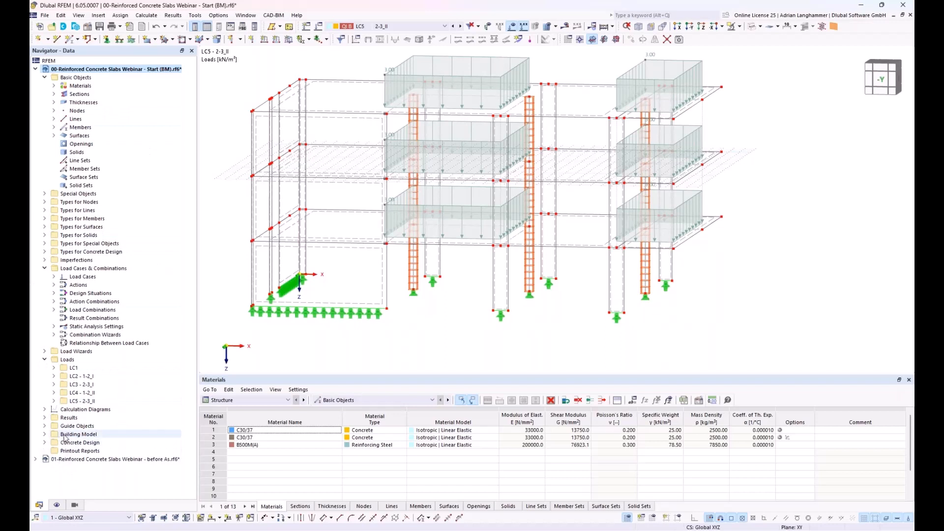
click(79, 435)
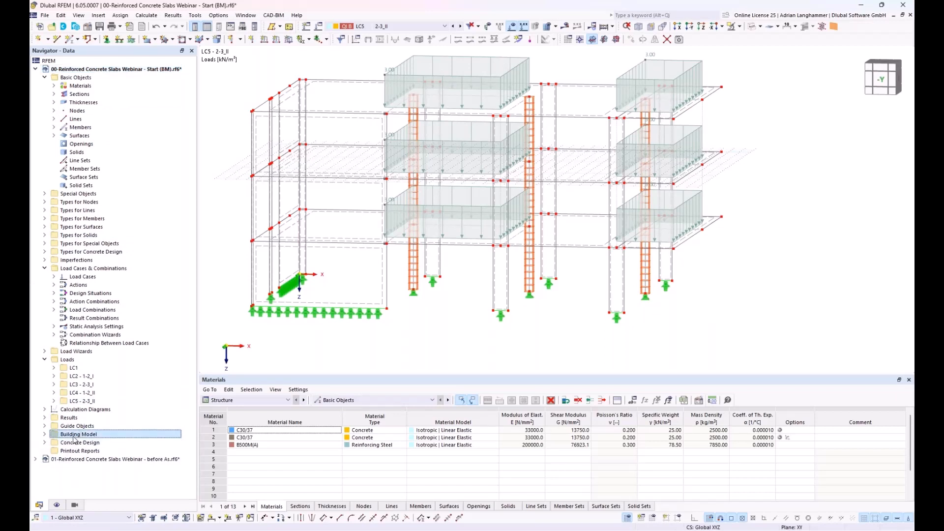
click(44, 435)
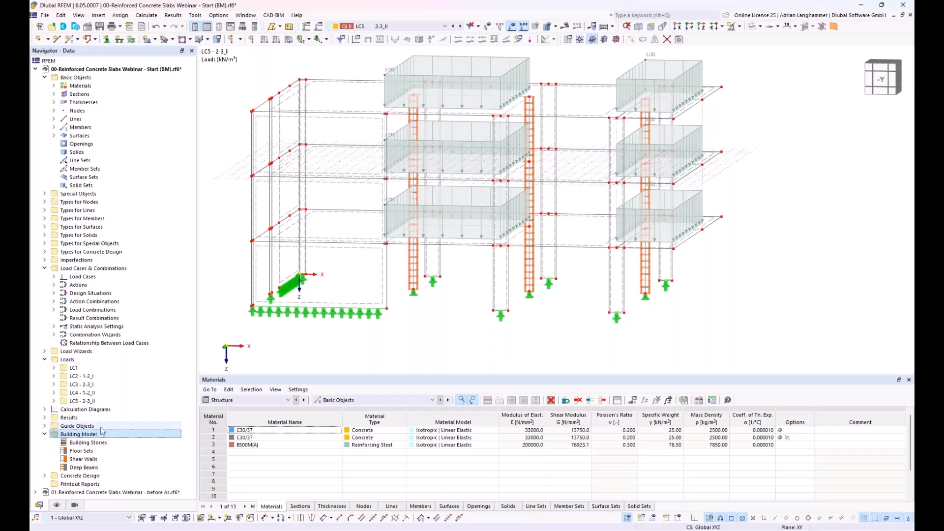
right_click(82, 443)
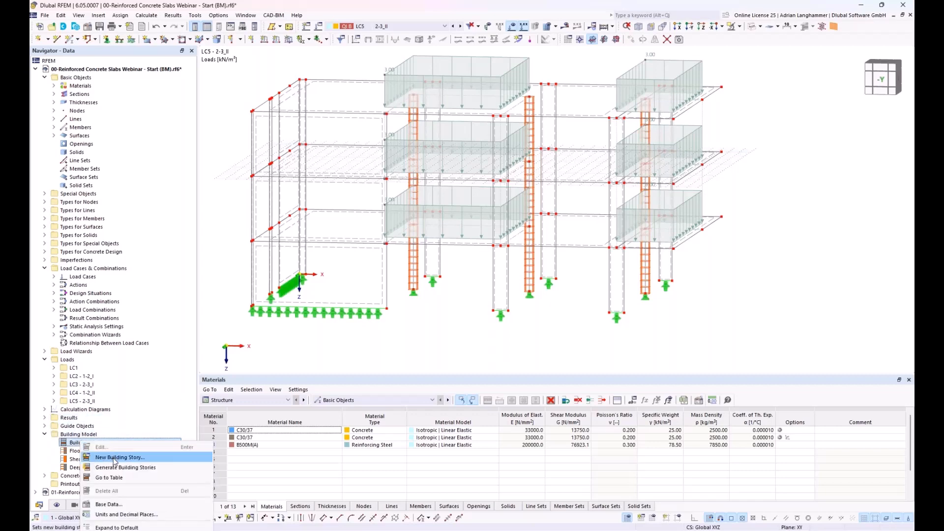
click(114, 457)
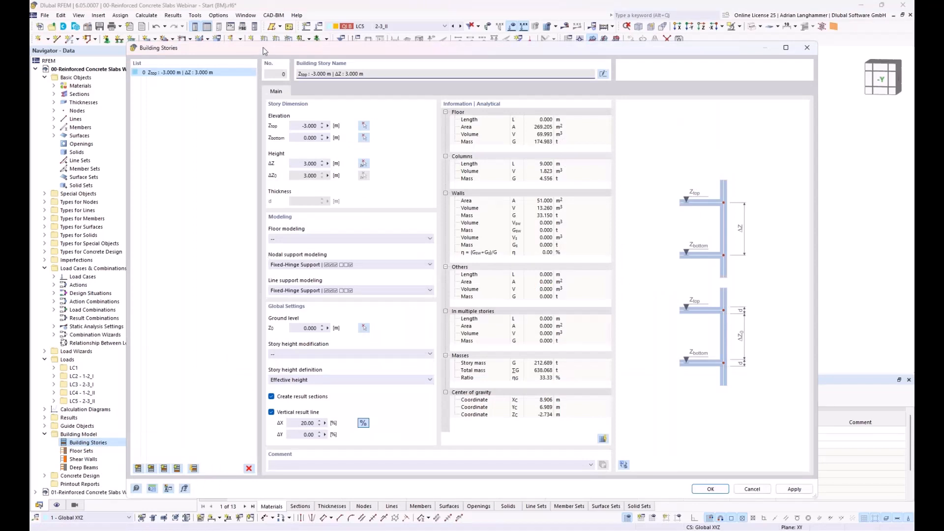
drag(263, 51, 269, 33)
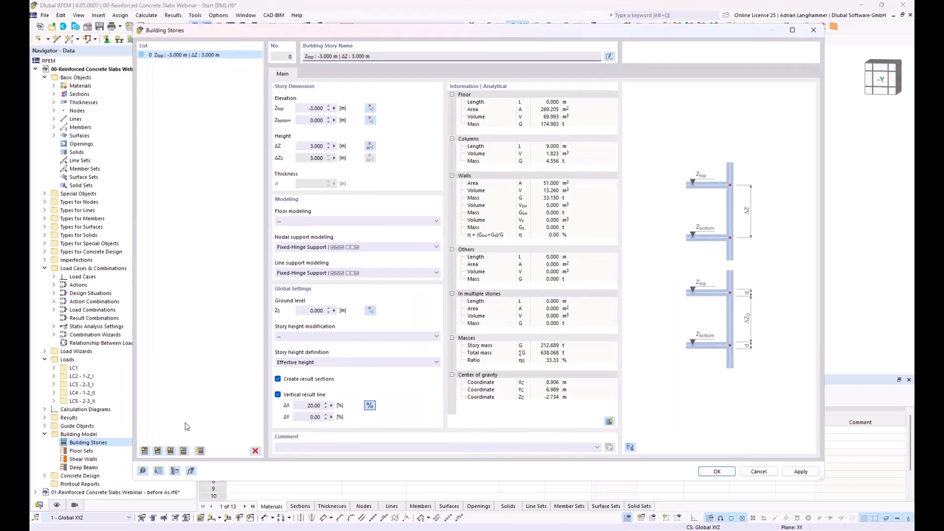
click(201, 452)
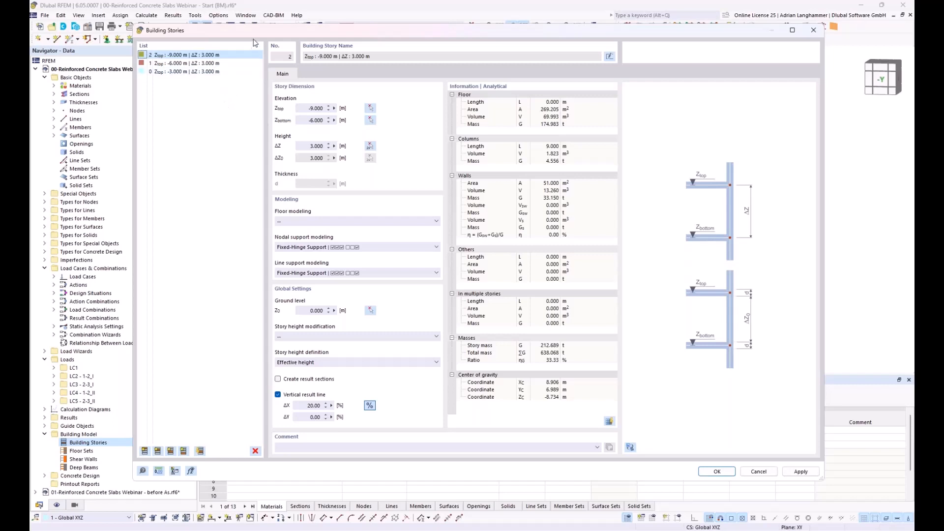
For all three stories, set floor modeling to Rigid Diaphragm and nodal support modeling to Elastic column according to member type
drag(174, 31, 166, 30)
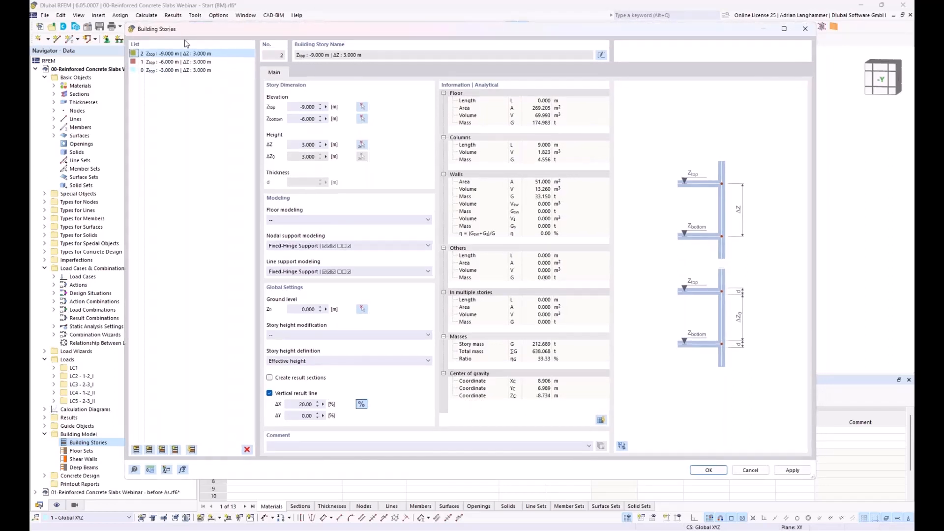
shift+click(197, 71)
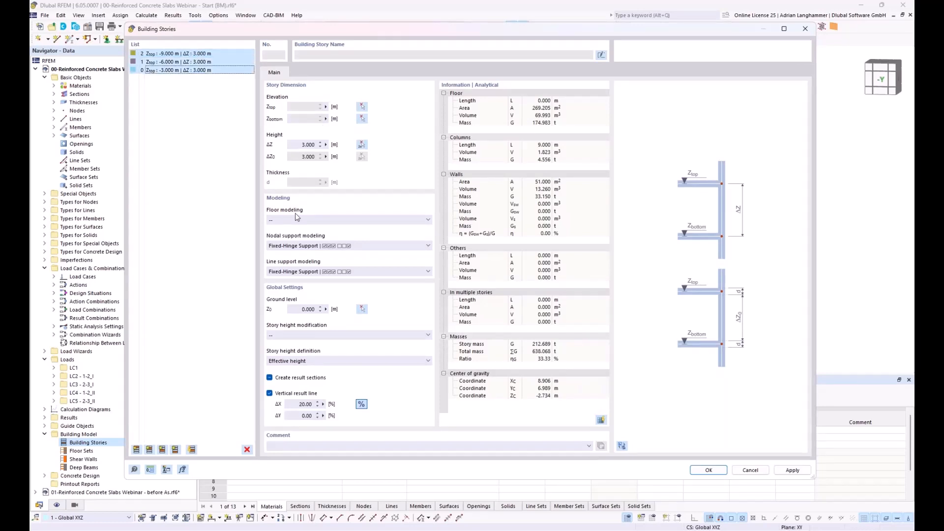
click(335, 219)
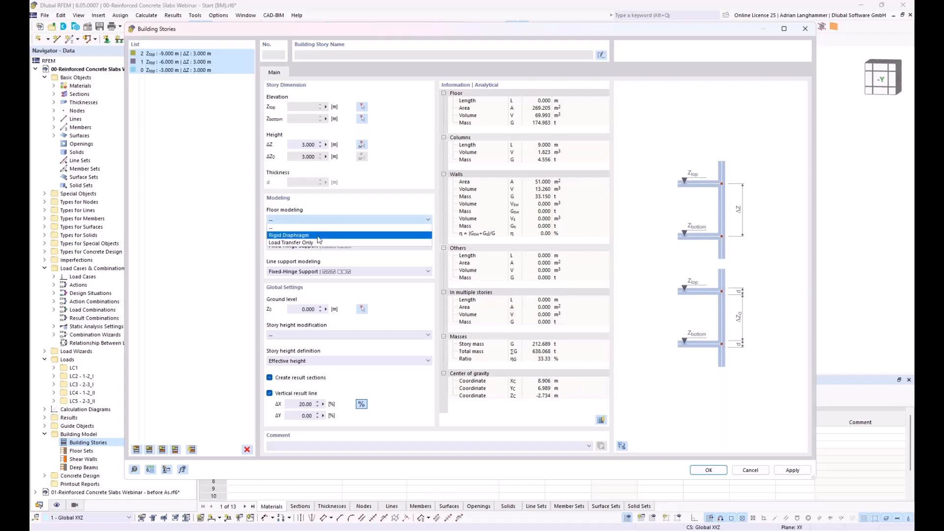
click(319, 236)
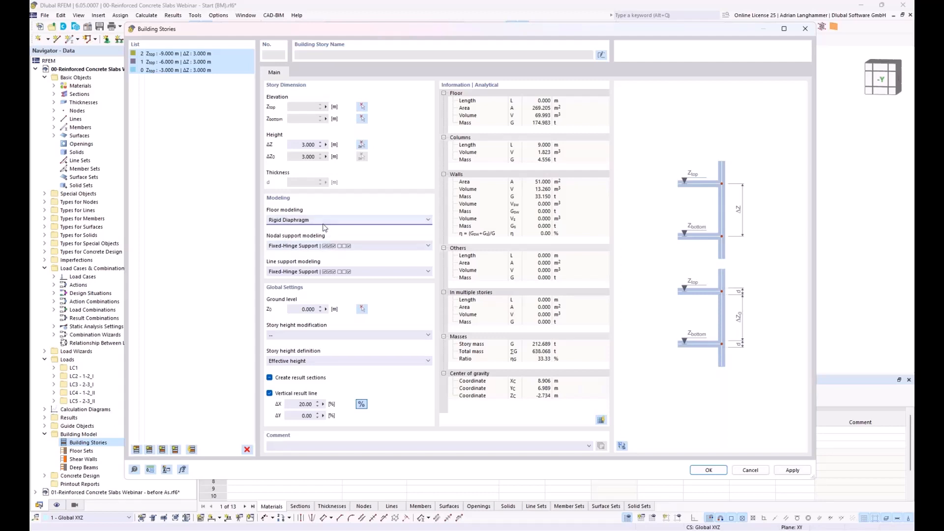
click(364, 247)
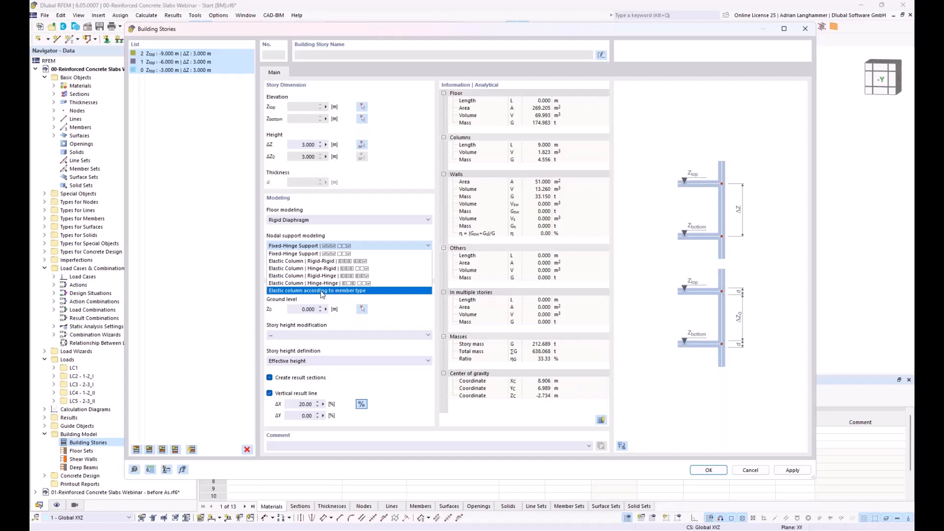
click(323, 292)
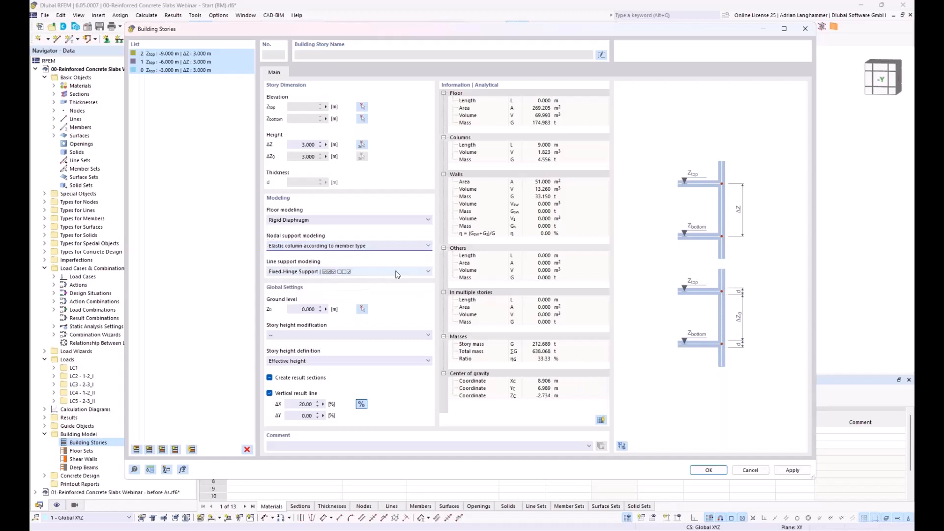
Set the line support modeling of all three stories to Elastic Wall | Hinge-Hinge and accept the building stories
click(429, 273)
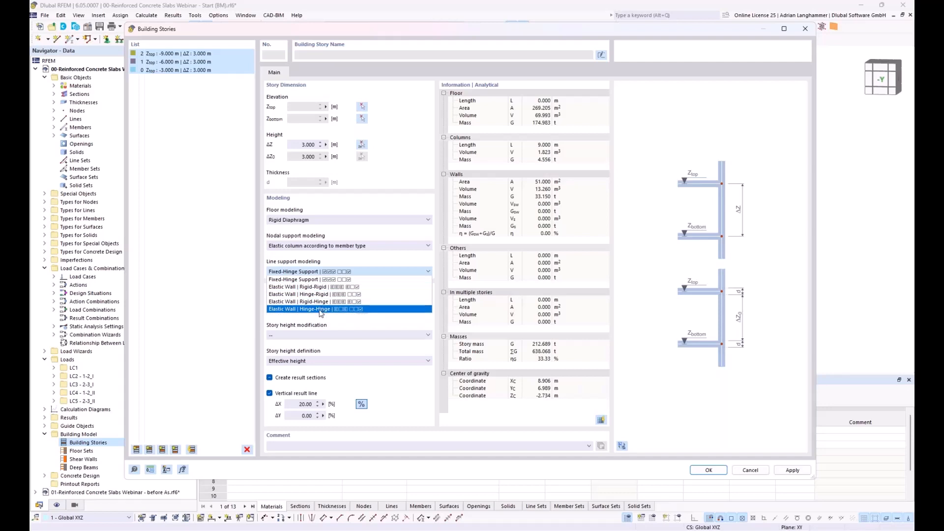
click(324, 309)
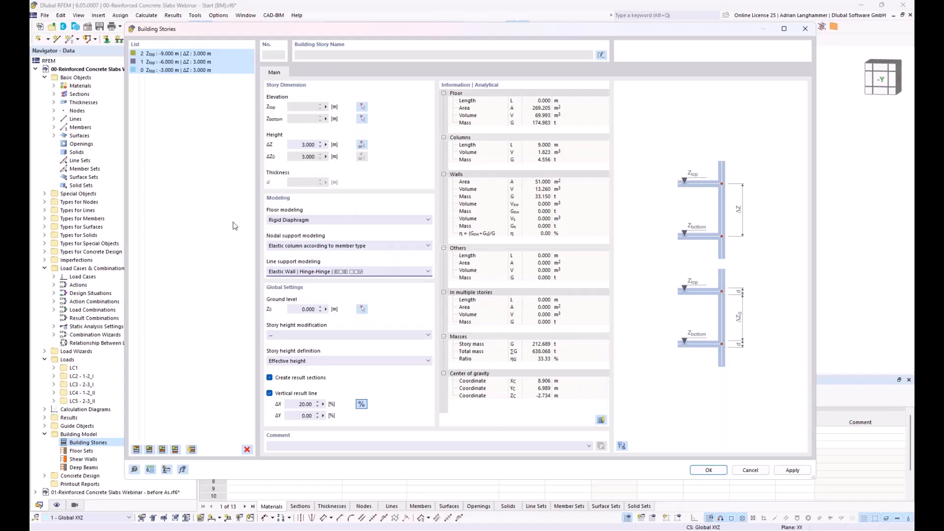
drag(280, 33, 271, 17)
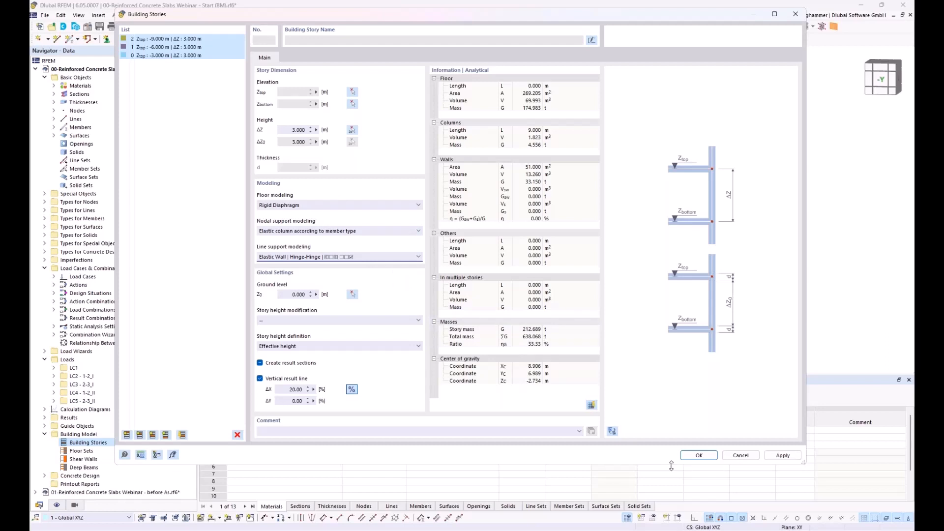
click(699, 456)
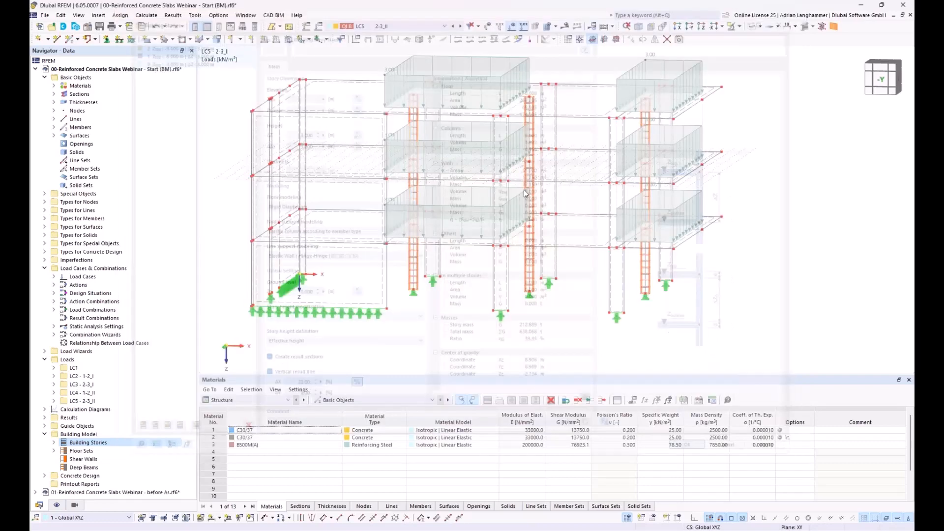
Collapse the start model's data tree and switch to the open 01-Reinforced Concrete Slabs Webinar - before As model
middle_drag(358, 222, 391, 214)
click(35, 69)
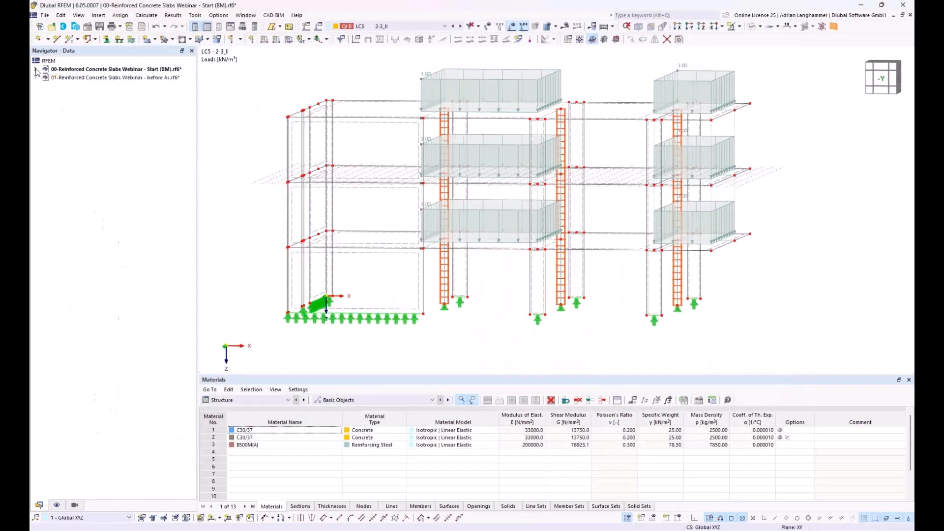
click(65, 80)
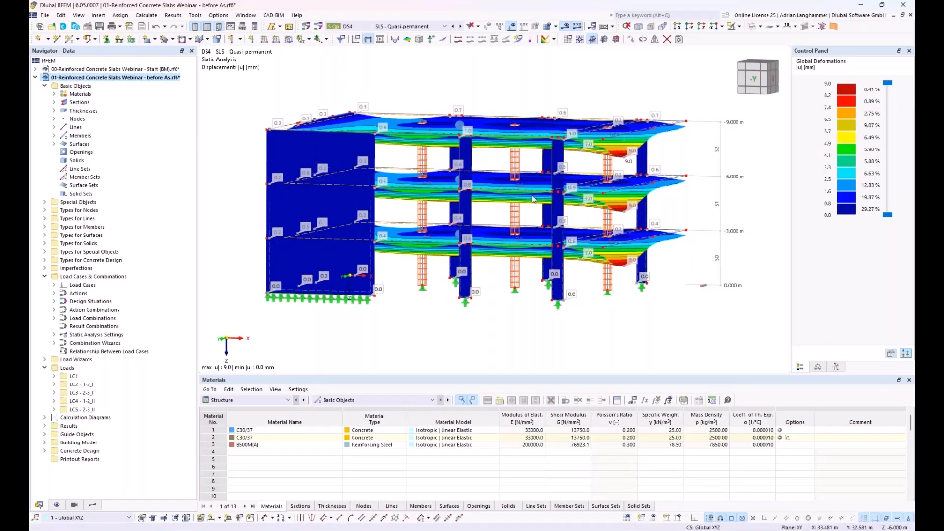
middle_drag(379, 108, 375, 106)
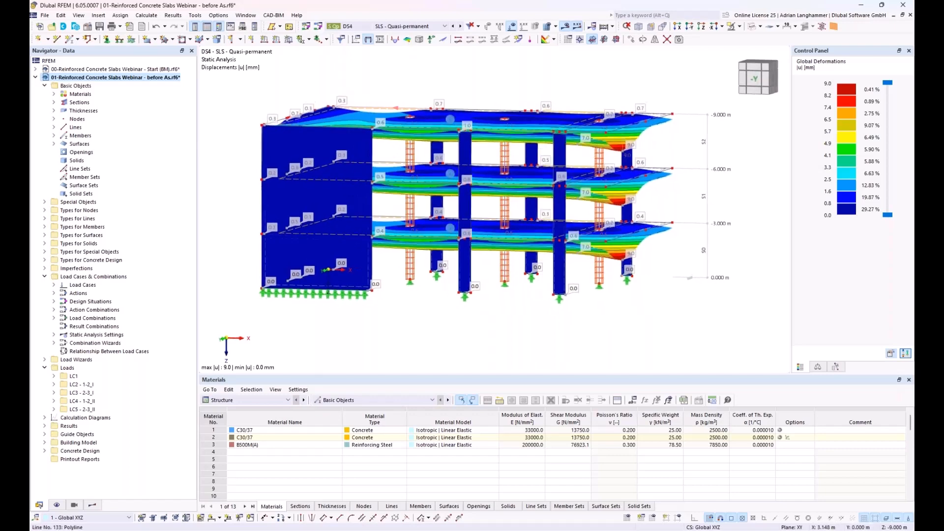
Display the results of load combination CO1 (1.35G) and examine the loaded floor slabs' deformations from several angles
click(95, 506)
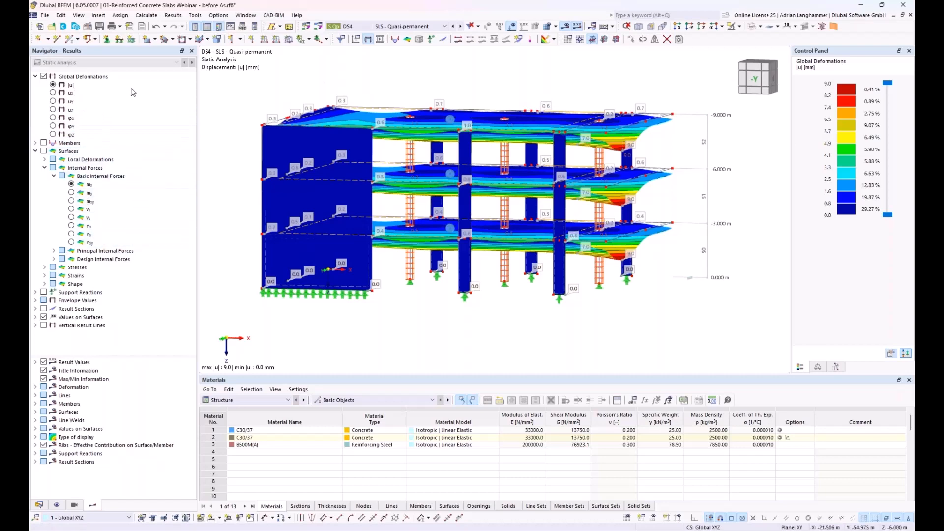
click(431, 28)
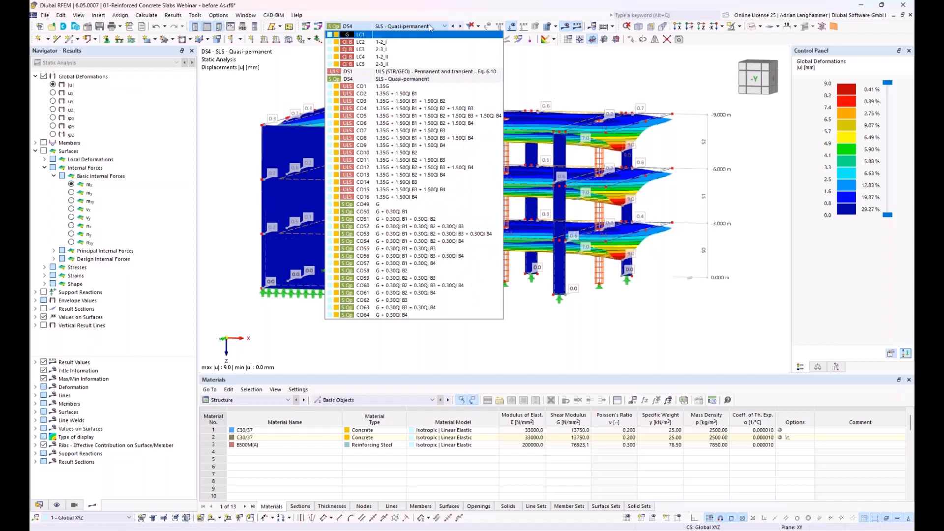
click(429, 28)
click(406, 28)
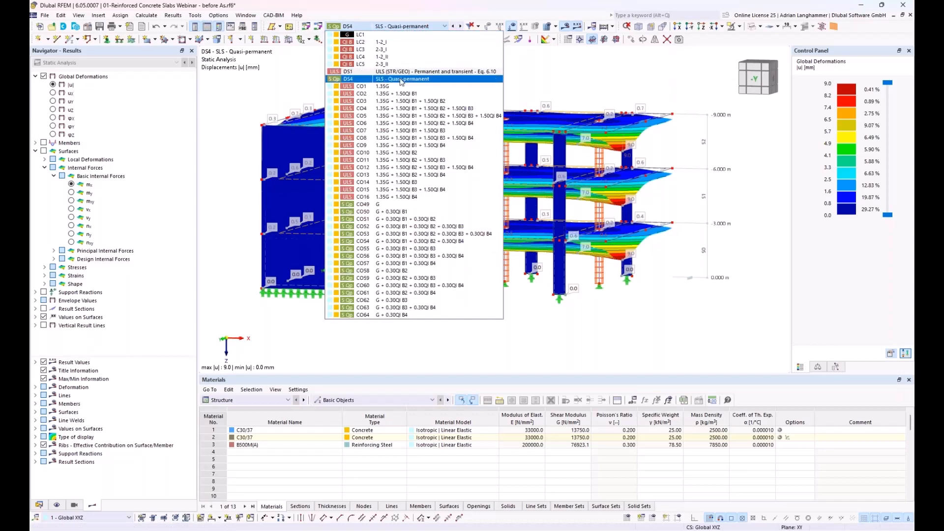
click(407, 87)
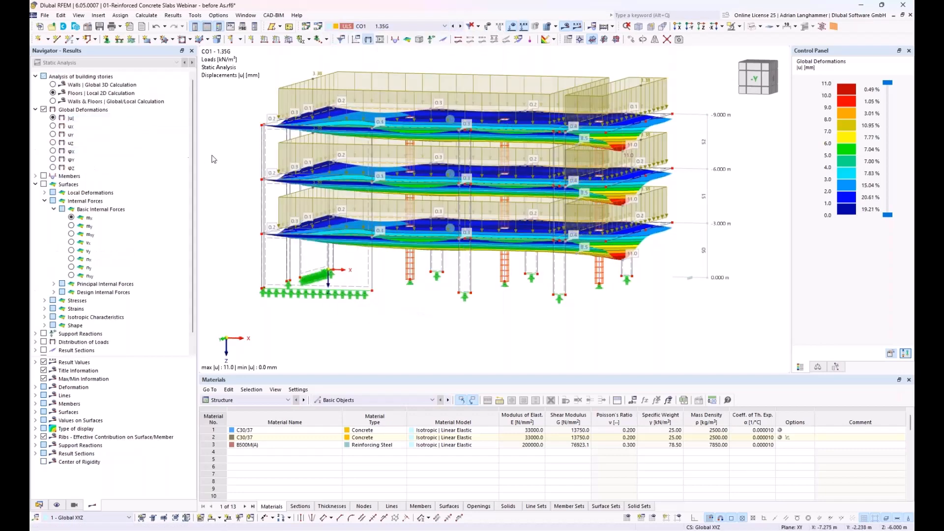
mouse_move(245, 153)
middle_down()
mouse_move(264, 152)
mouse_move(246, 154)
middle_up()
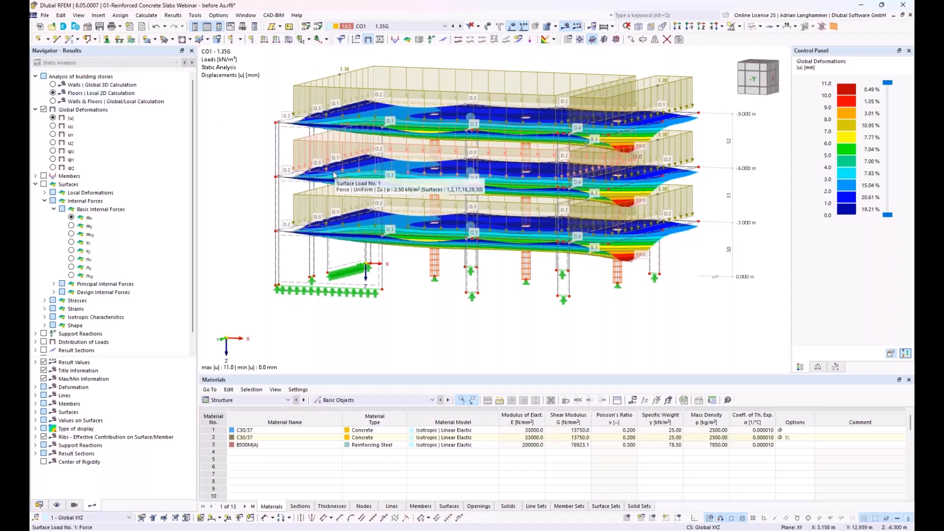
ctrl+middle_drag(242, 144, 242, 152)
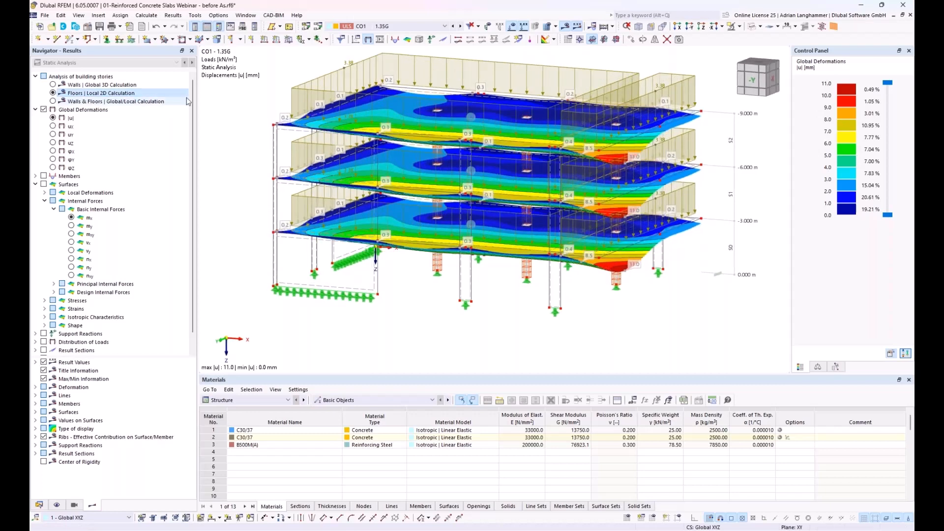
middle_drag(492, 250, 438, 264)
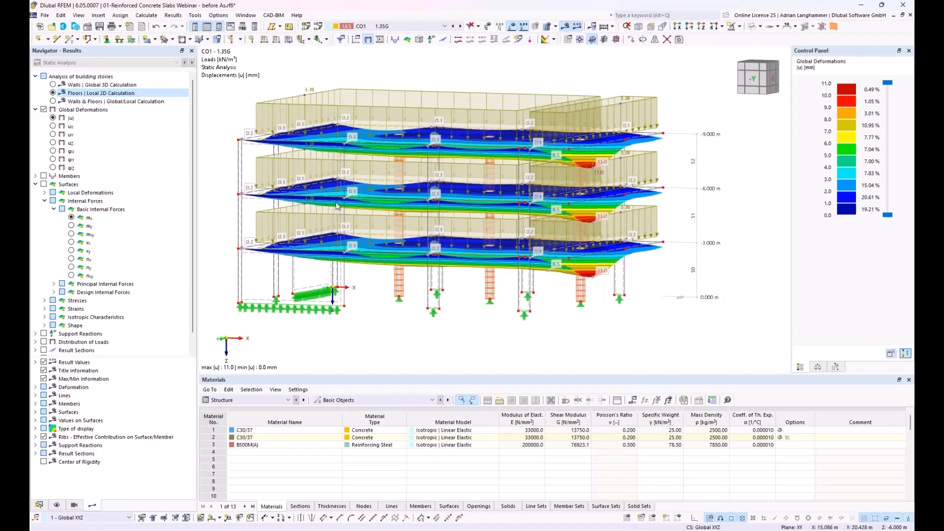
middle_drag(372, 233, 390, 226)
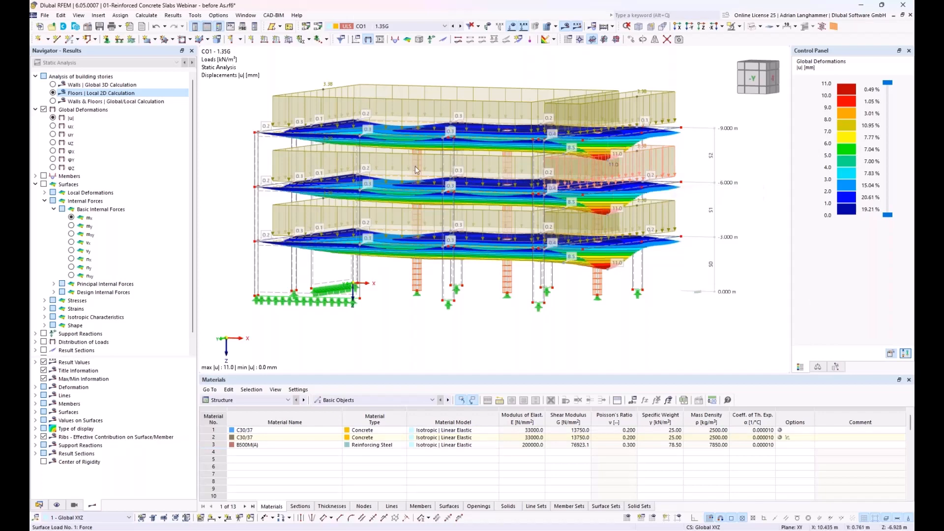
Compare the deformations from Walls | Global 3D Calculation with those from Floors | Local 2D Calculation, ending on the floors
click(53, 102)
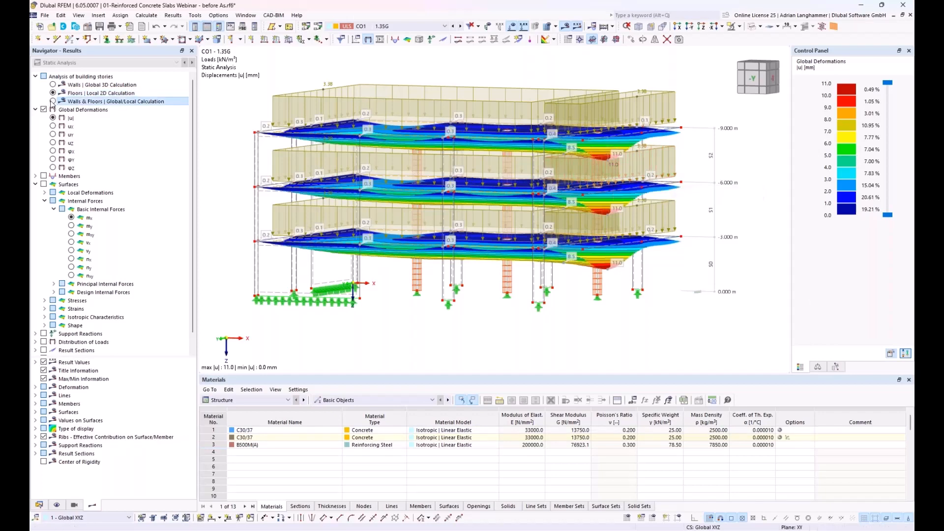
click(53, 85)
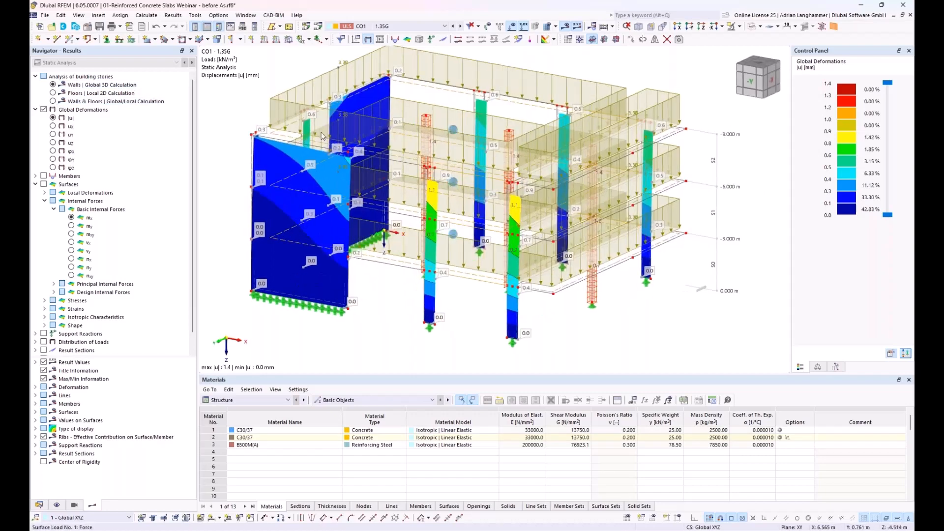
click(53, 93)
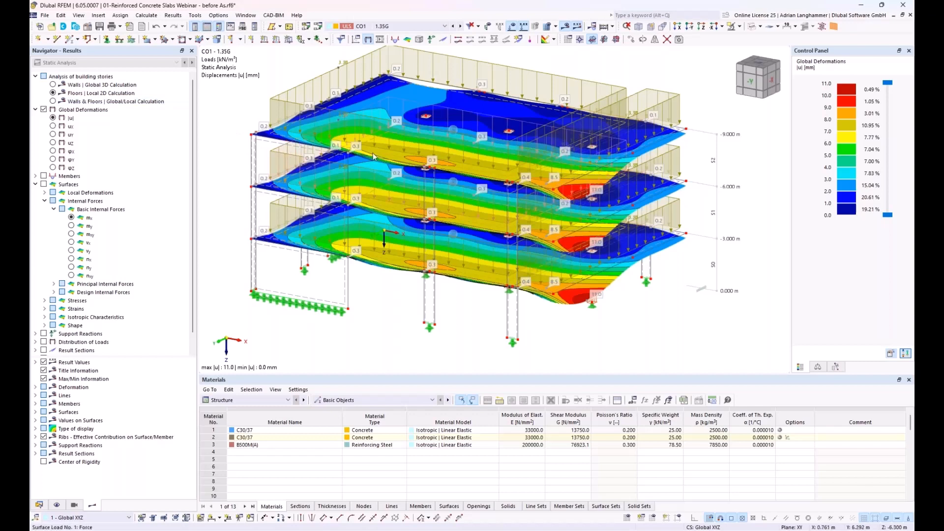
ctrl+middle_drag(386, 209, 458, 143)
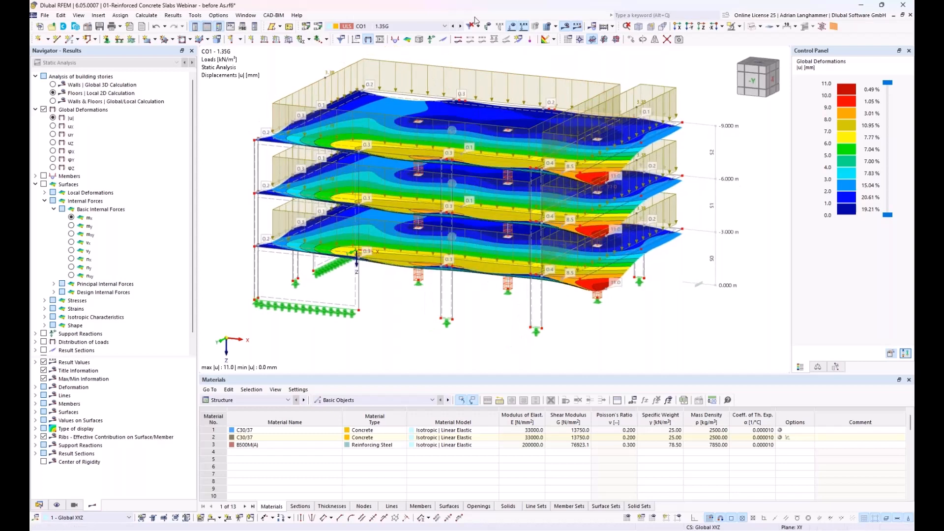
middle_drag(461, 225, 454, 117)
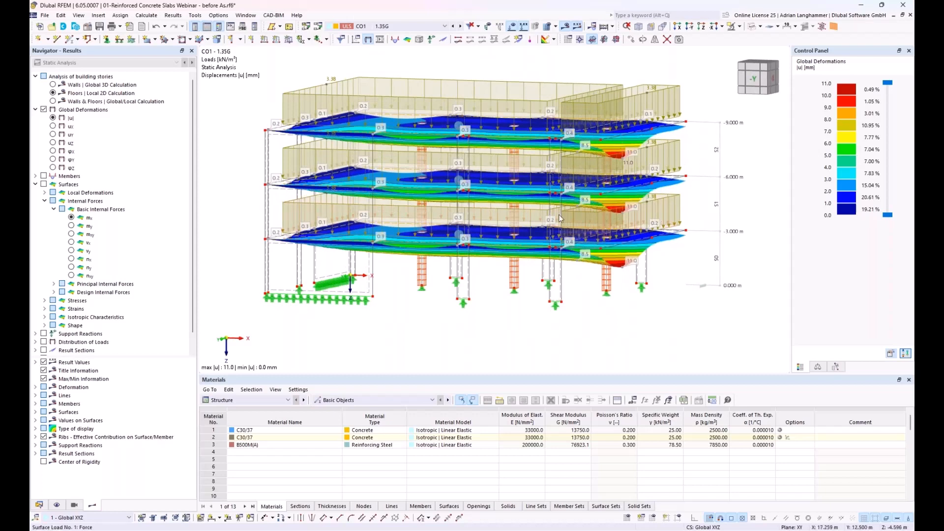
ctrl+middle_drag(559, 215, 569, 212)
Show the loads from distribution surfaces in the surface display settings and examine them on the floor slabs
click(57, 505)
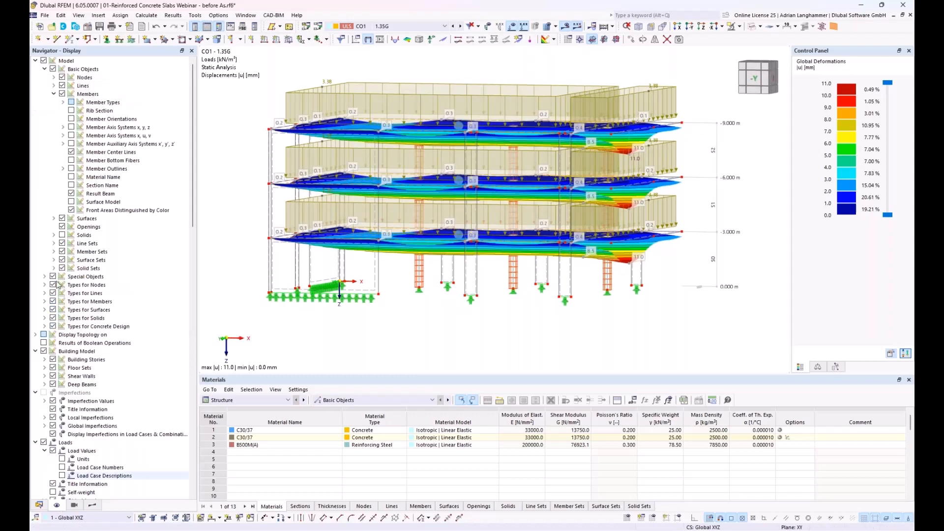
click(53, 94)
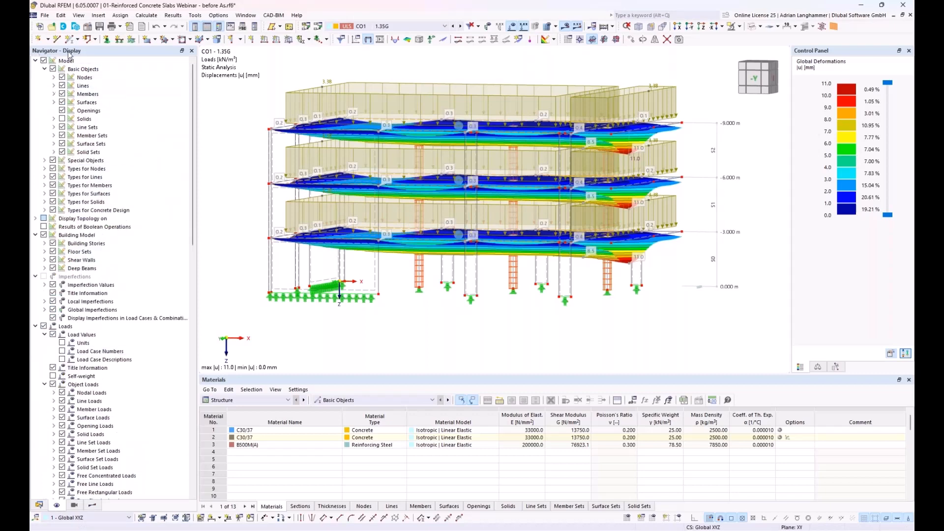
click(54, 102)
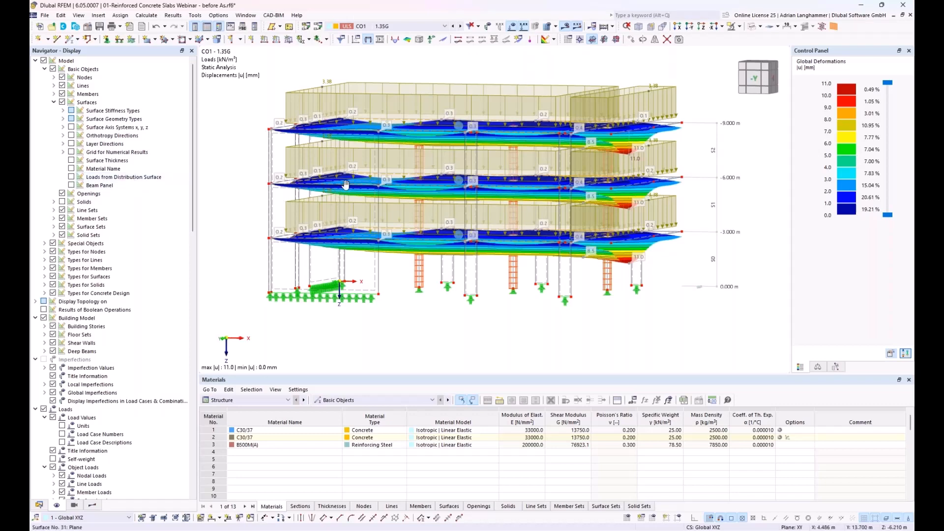
middle_drag(345, 185, 342, 202)
ctrl+middle_drag(342, 201, 404, 90)
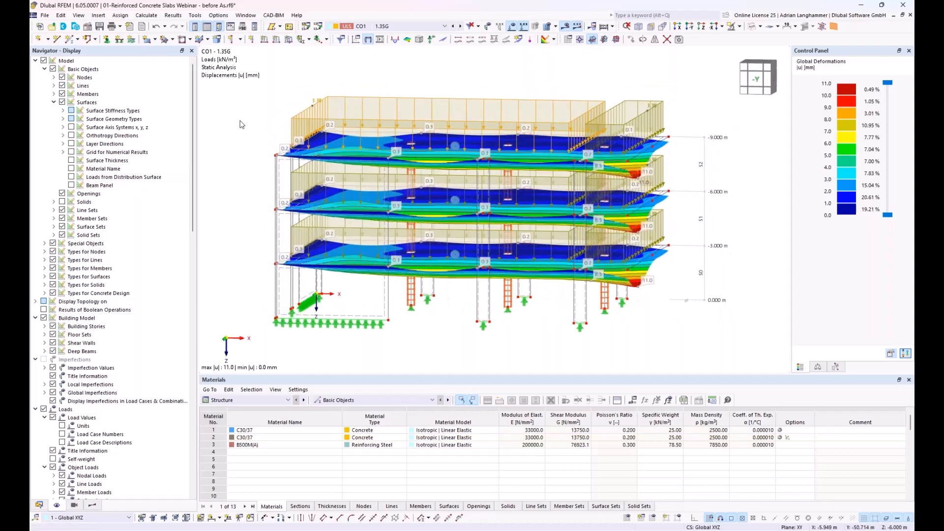
click(71, 177)
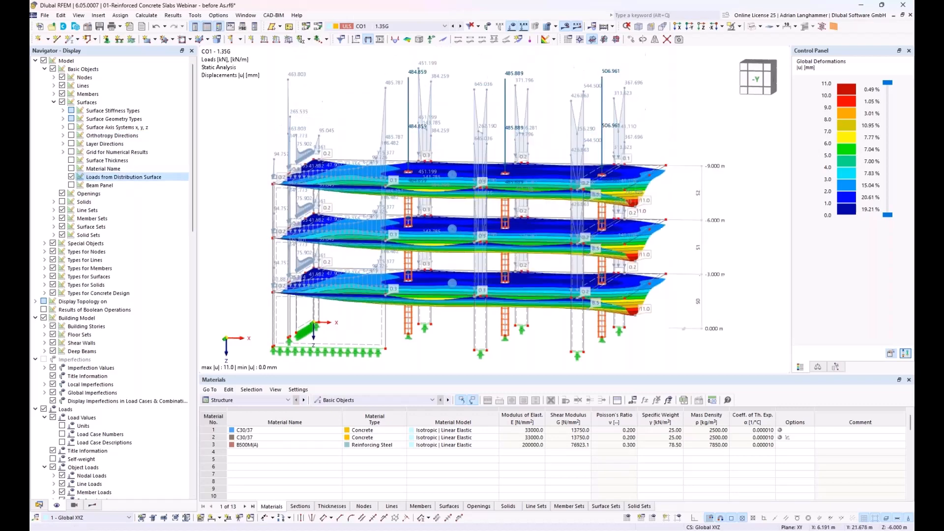
ctrl+middle_drag(465, 154, 541, 206)
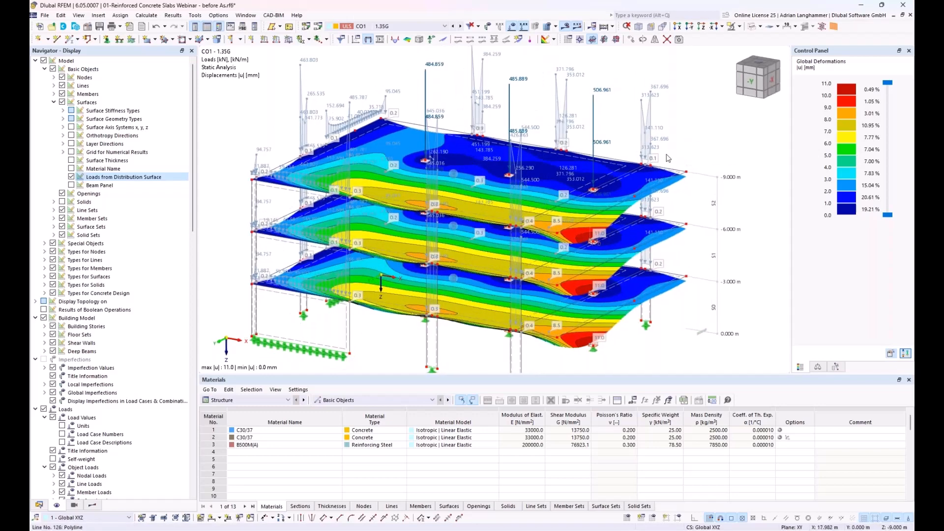
Hide the loads from distribution surfaces and collapse the Model display settings
click(71, 177)
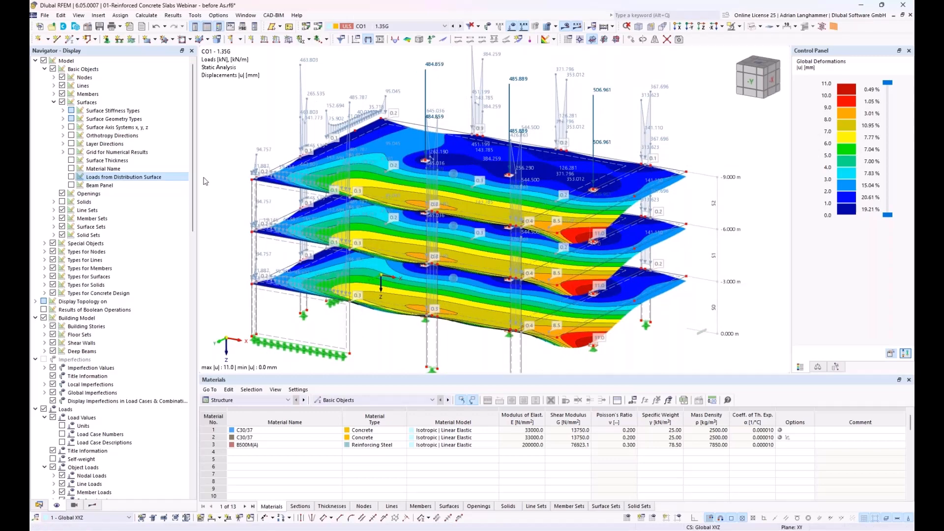
click(71, 177)
click(72, 177)
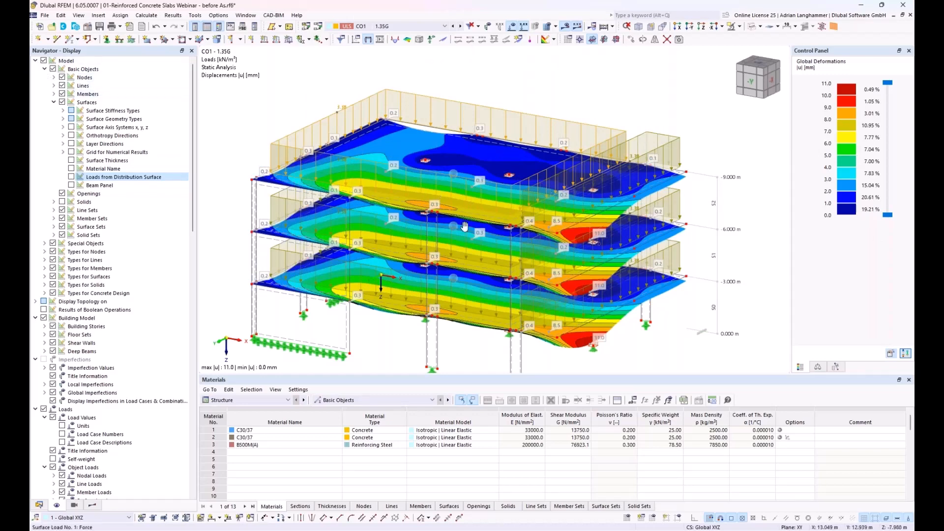
middle_drag(464, 225, 530, 222)
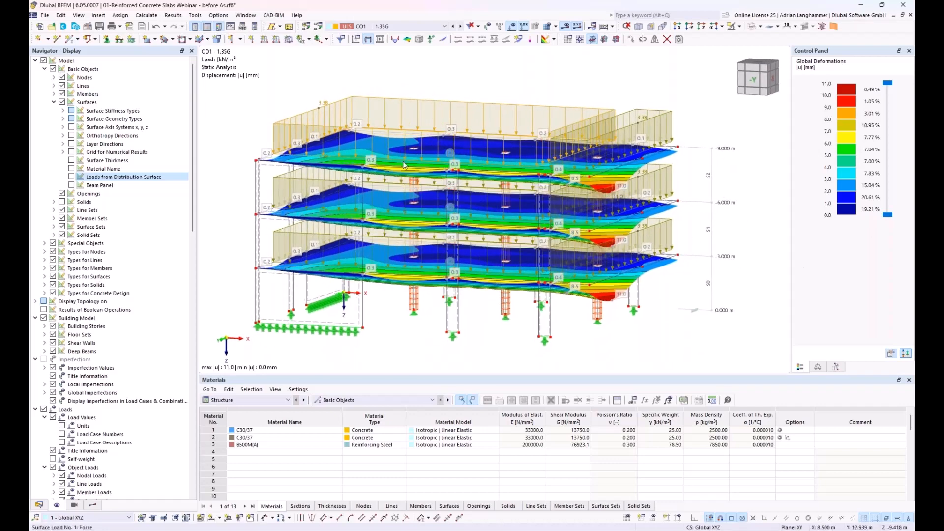
click(35, 60)
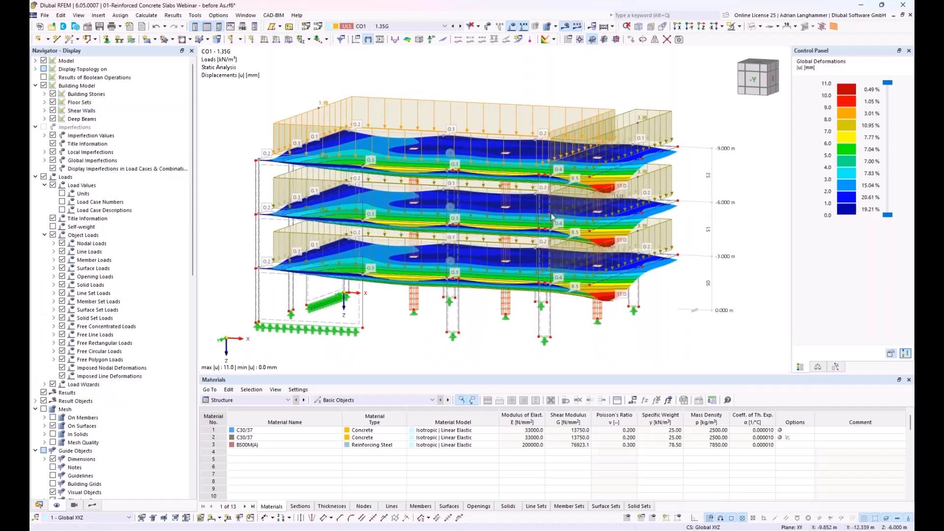
Hide the loads and display the deformations of design situation DS1, ULS (STR/GEO) - Permanent and transient
middle_drag(513, 196, 520, 185)
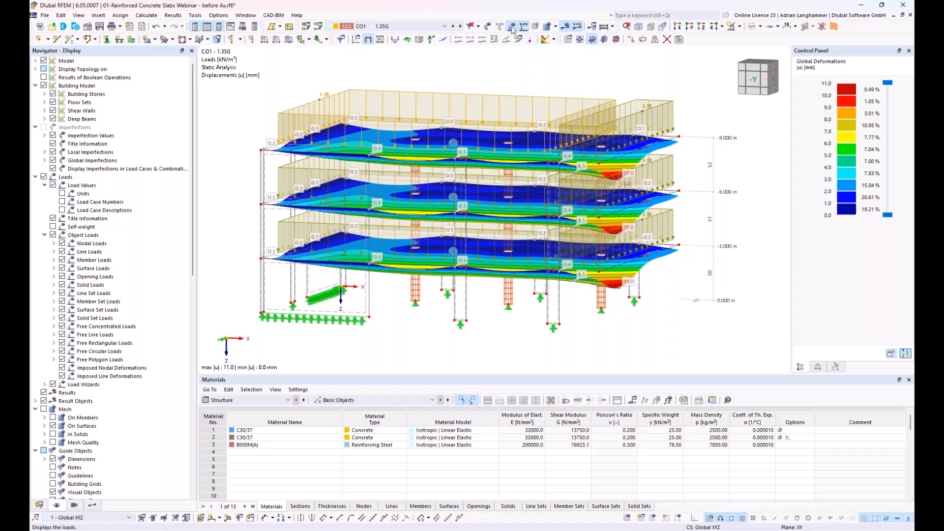
click(523, 41)
click(445, 26)
click(436, 72)
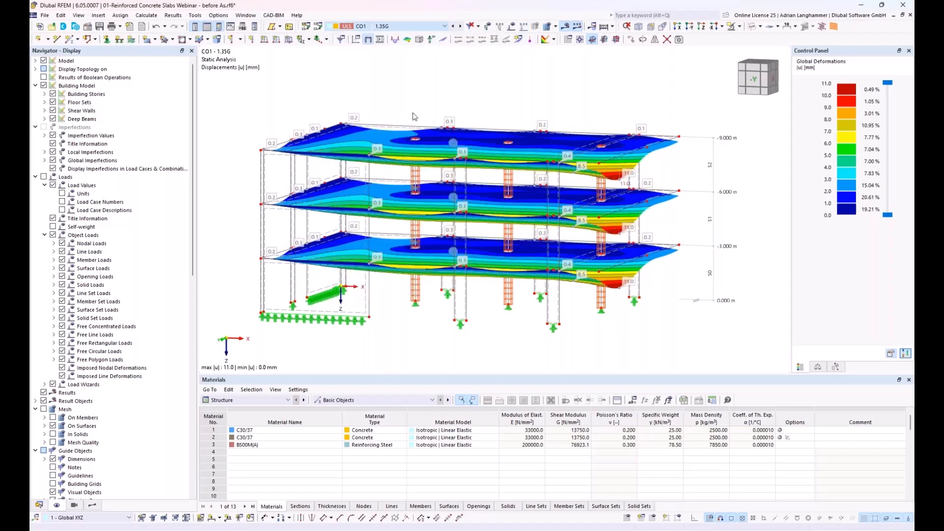
middle_drag(381, 123, 355, 98)
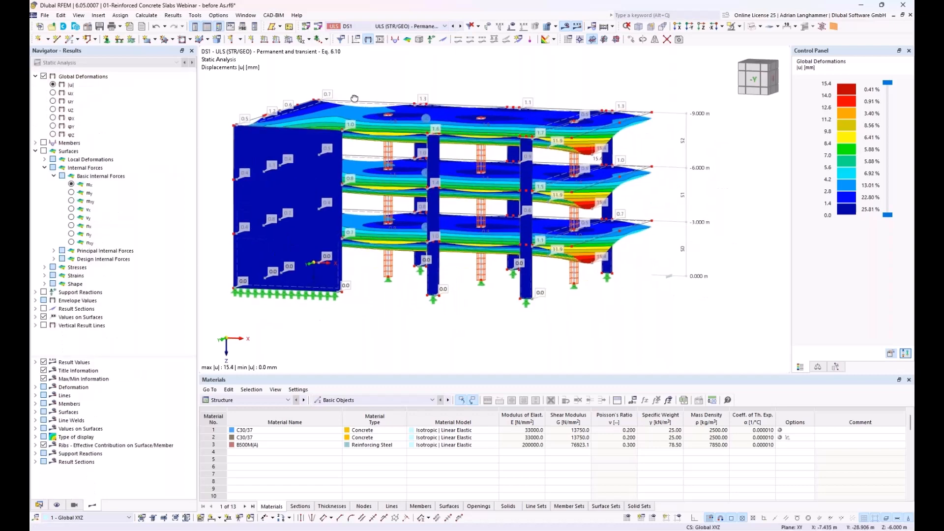
Expand the model data for Concrete Design, its ultimate and serviceability configurations, and Types for Concrete Design to review the entries
click(39, 505)
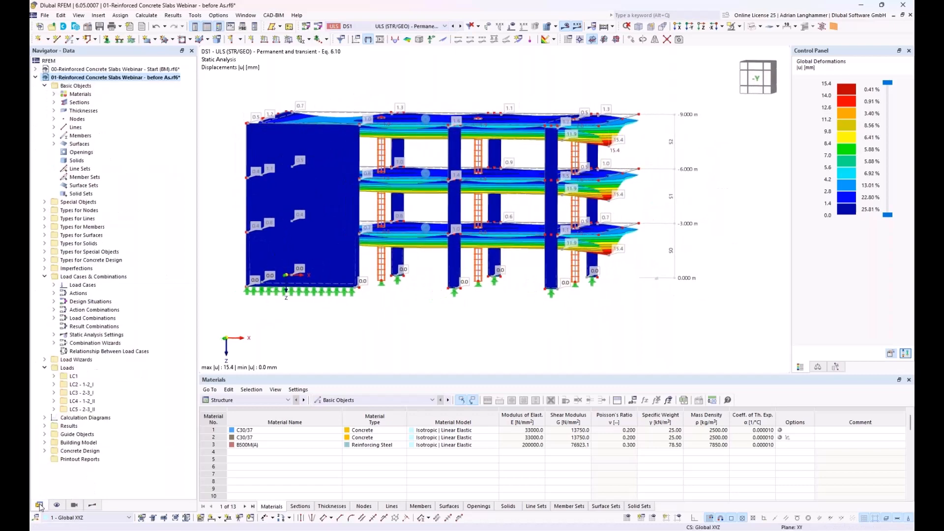
click(45, 452)
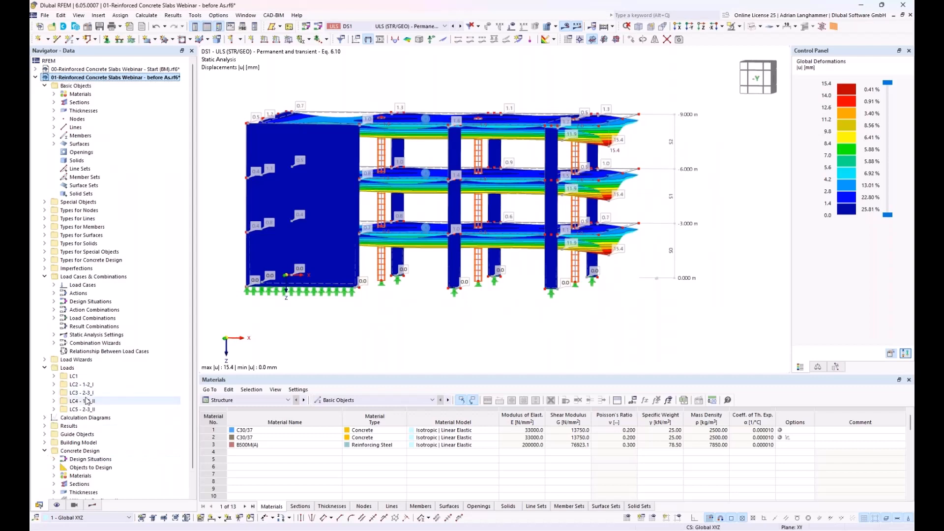
scroll(93, 407, down, 1)
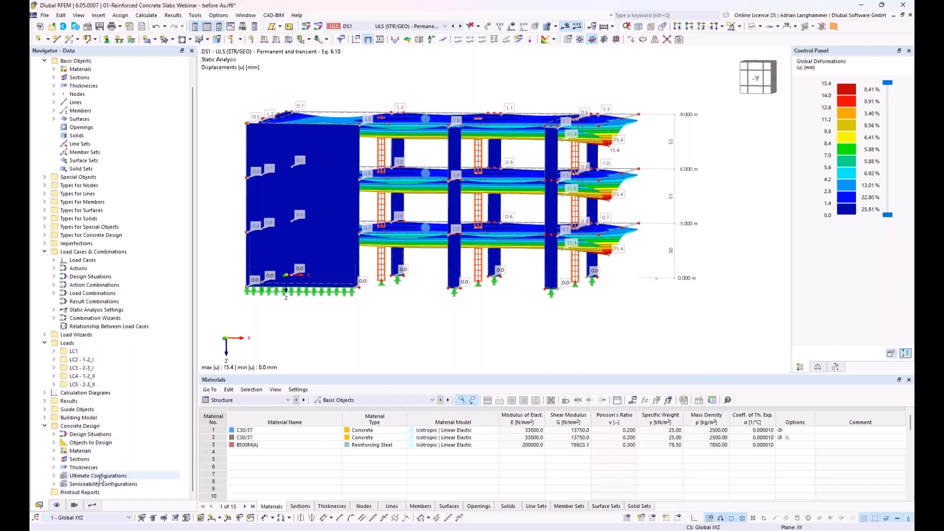
click(79, 427)
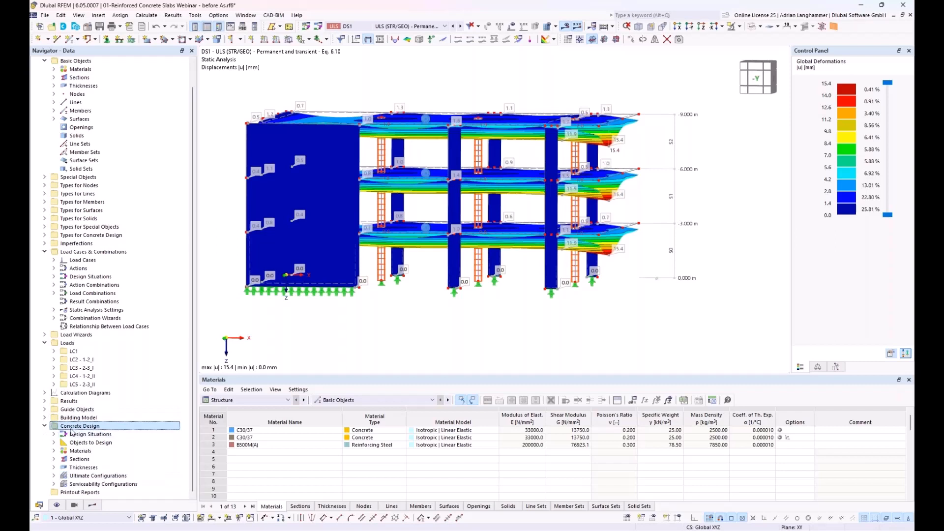
click(56, 476)
click(54, 484)
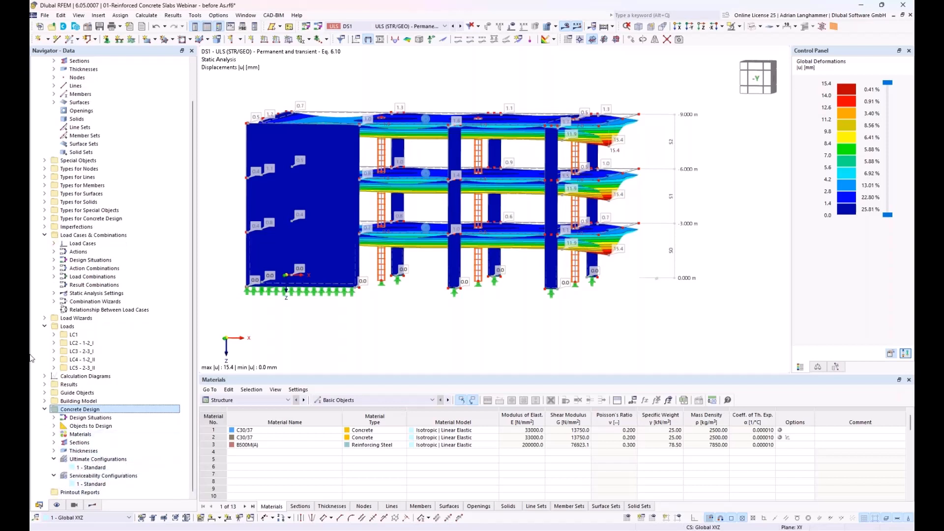
click(45, 219)
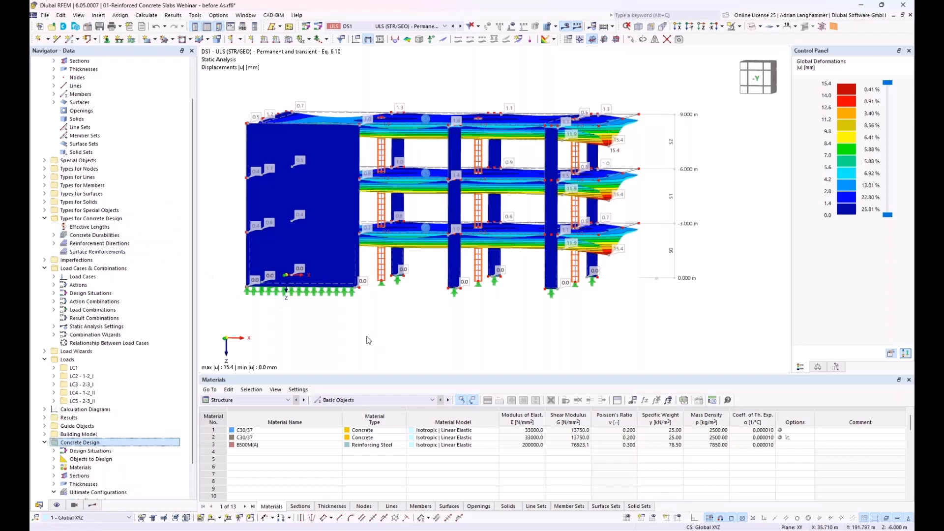
Show the Concrete Design input data table listing the objects to design
click(271, 400)
click(265, 467)
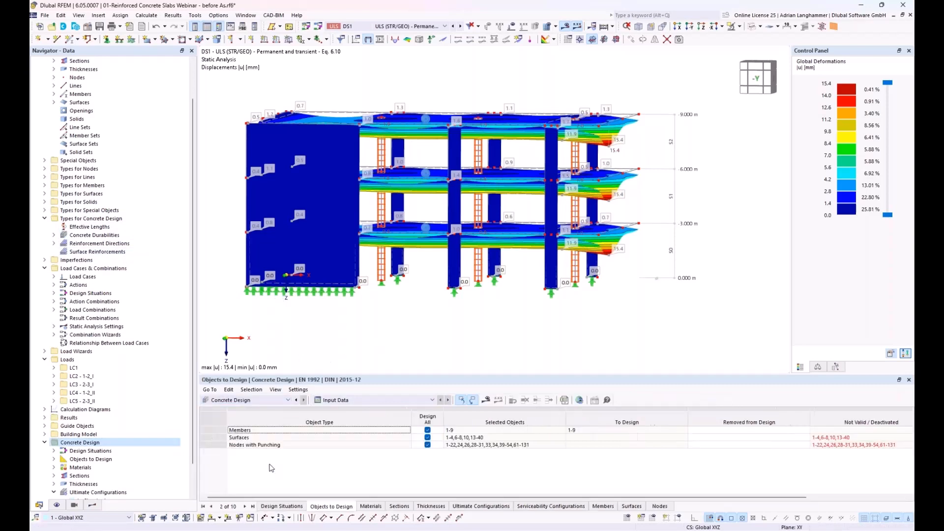
click(251, 402)
click(224, 468)
Select the middle floor at the -6.000 m level and show only it with its adjoining walls and columns
ctrl+middle_drag(297, 216, 318, 212)
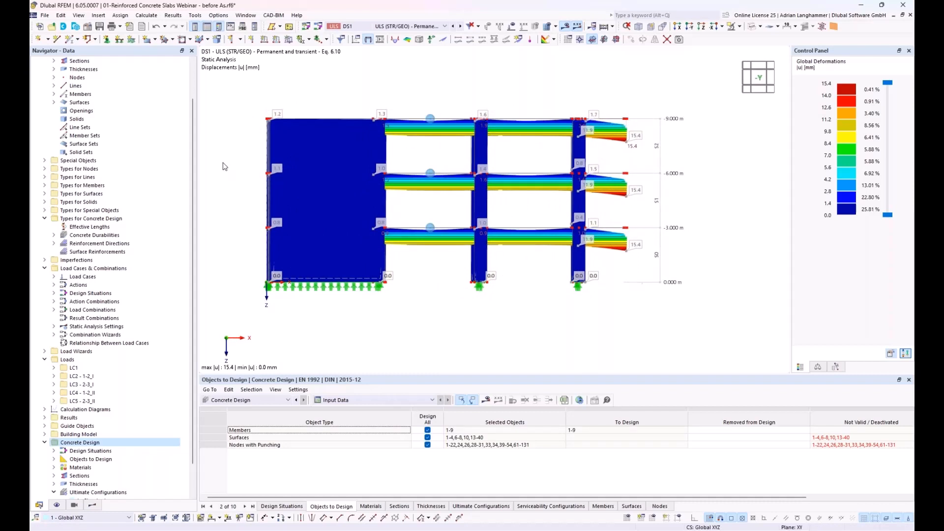
drag(215, 160, 720, 198)
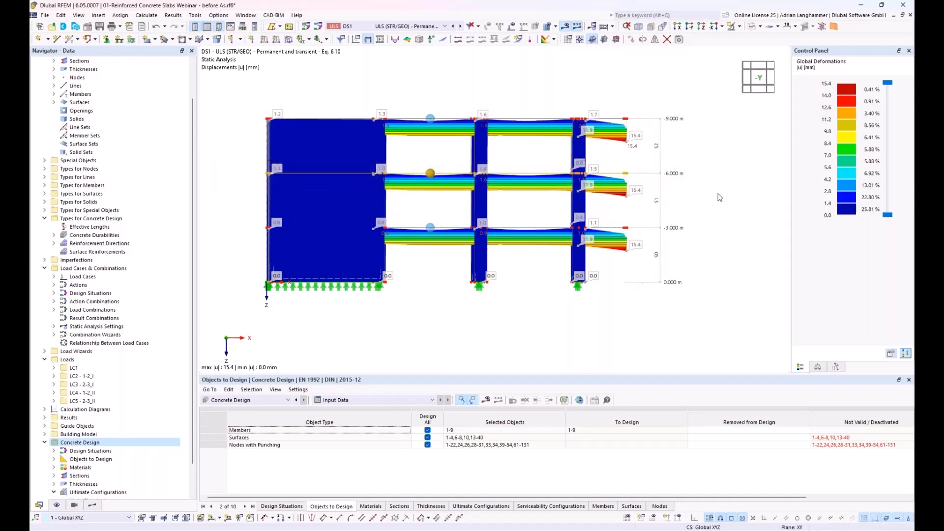
click(739, 27)
click(731, 69)
ctrl+middle_drag(681, 157, 633, 187)
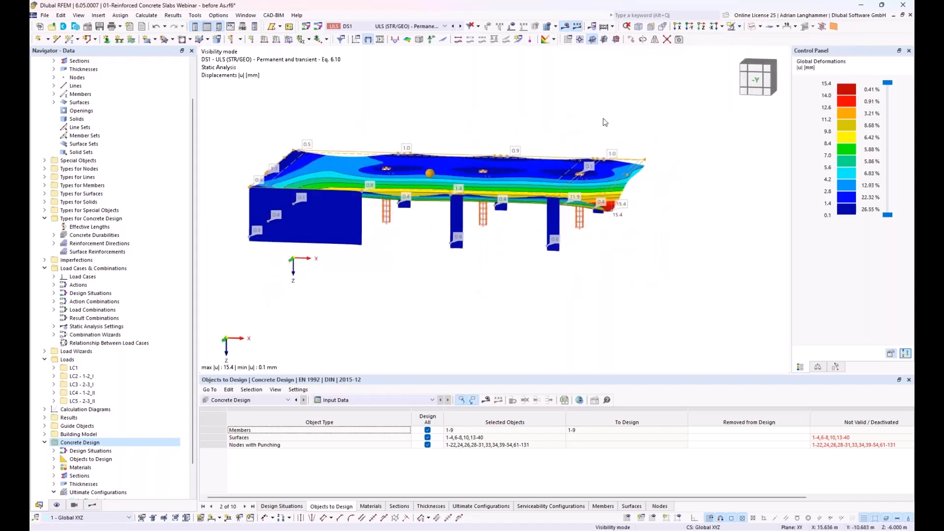
Hide the deformation results and show the isolated floor in plan view along +Z with nothing selected
click(592, 40)
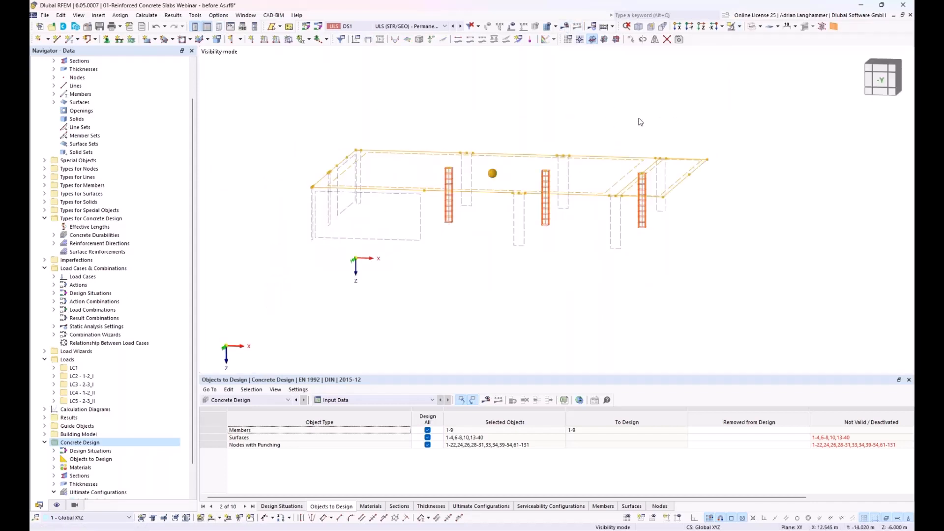
click(702, 29)
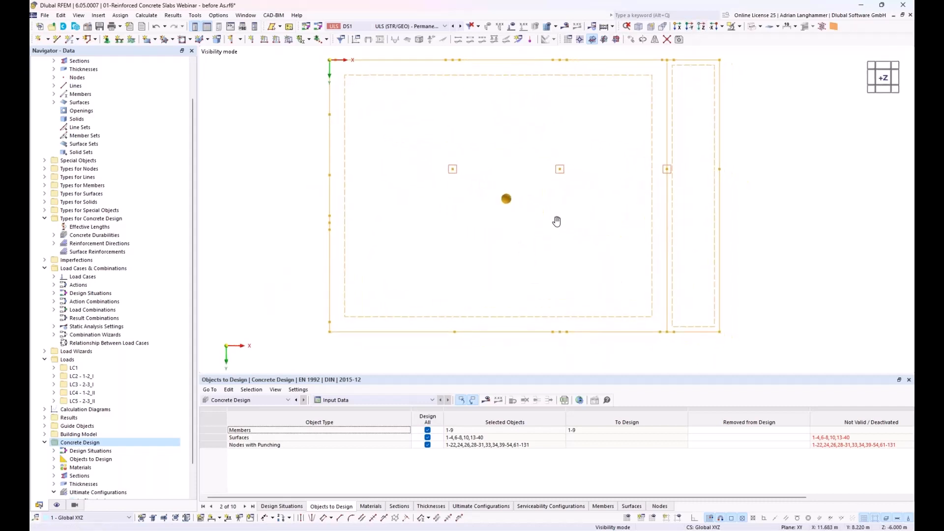
click(772, 214)
middle_drag(761, 231, 712, 236)
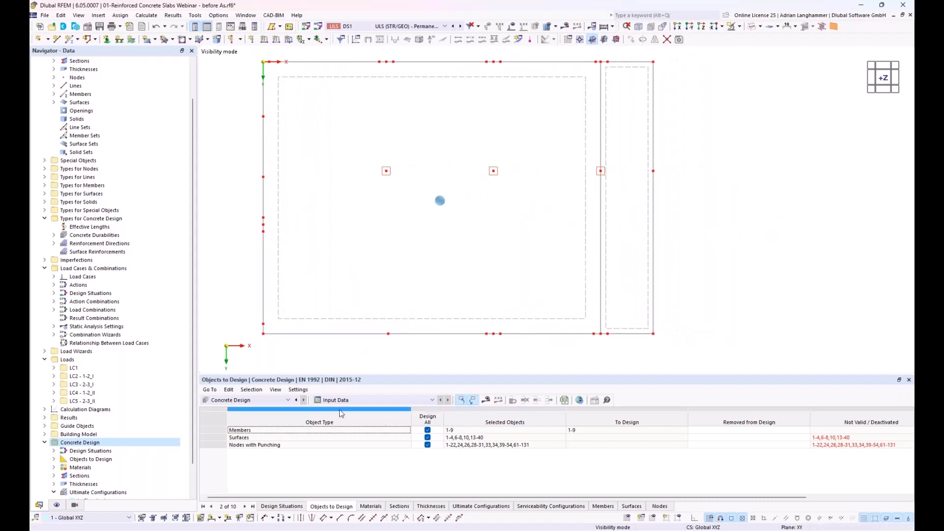
Turn off designing all members, surfaces and nodes with punching in the objects to design
click(427, 430)
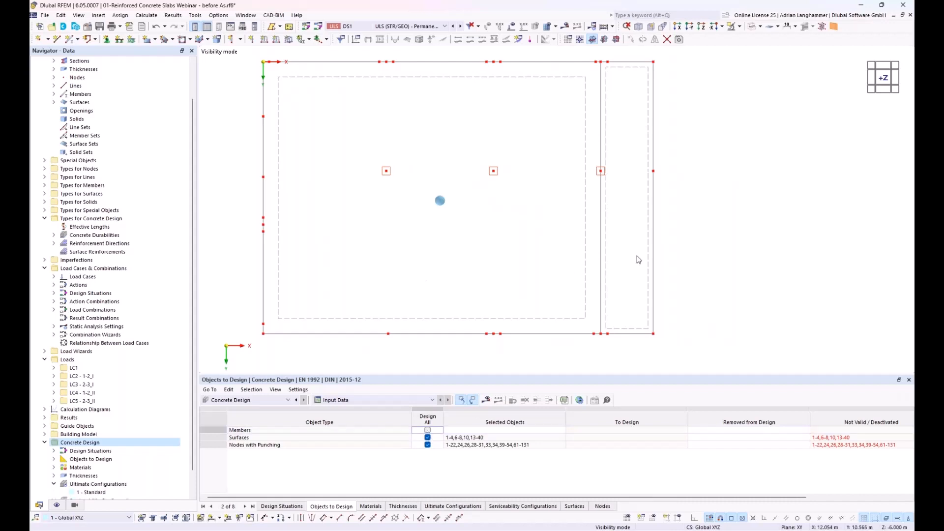
click(428, 445)
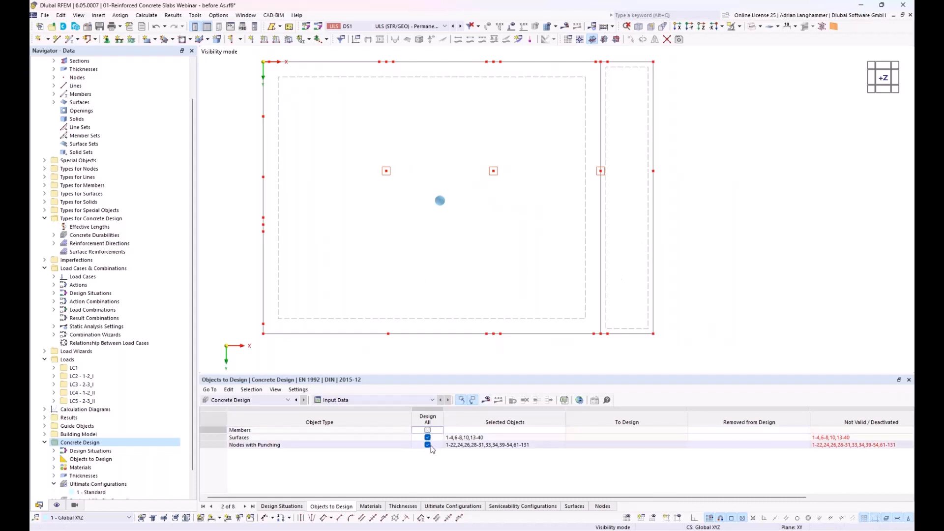
click(428, 445)
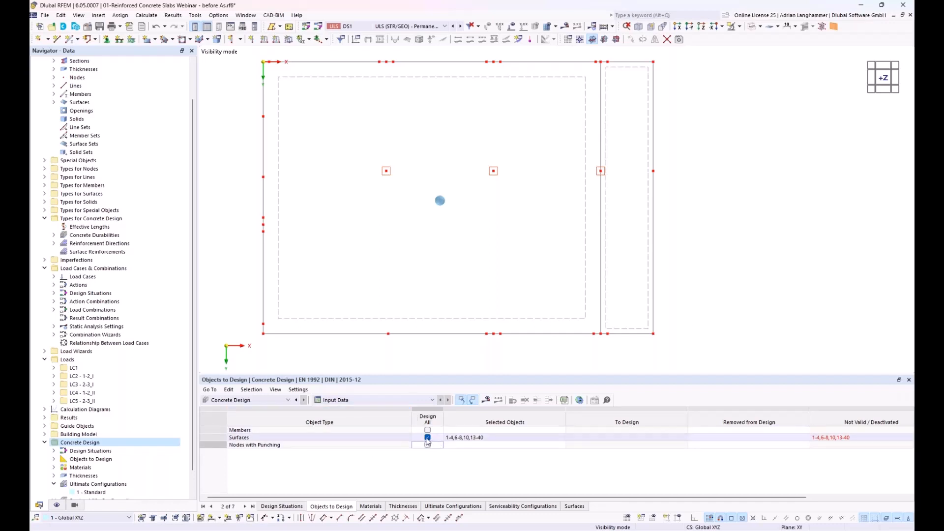
click(427, 437)
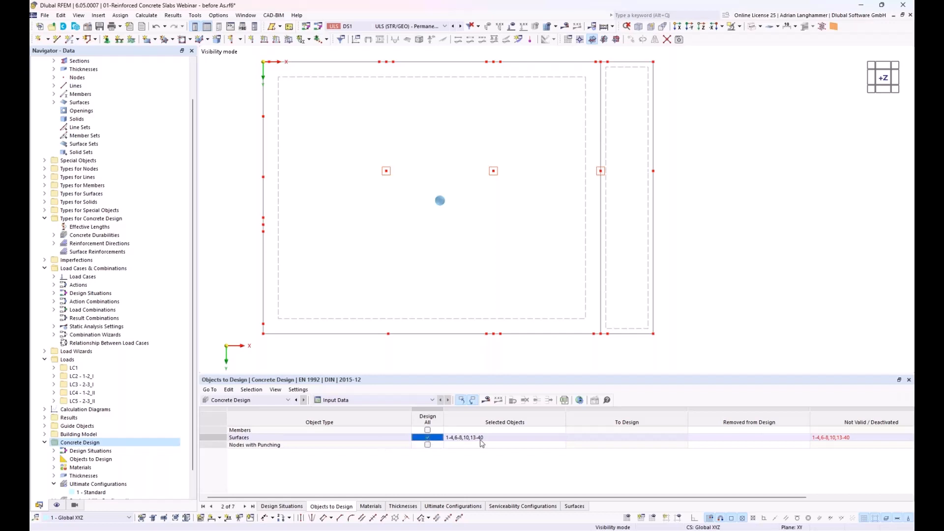
Assign only slab surfaces 17 and 18 to Concrete Design as the selected surfaces
click(502, 437)
click(562, 437)
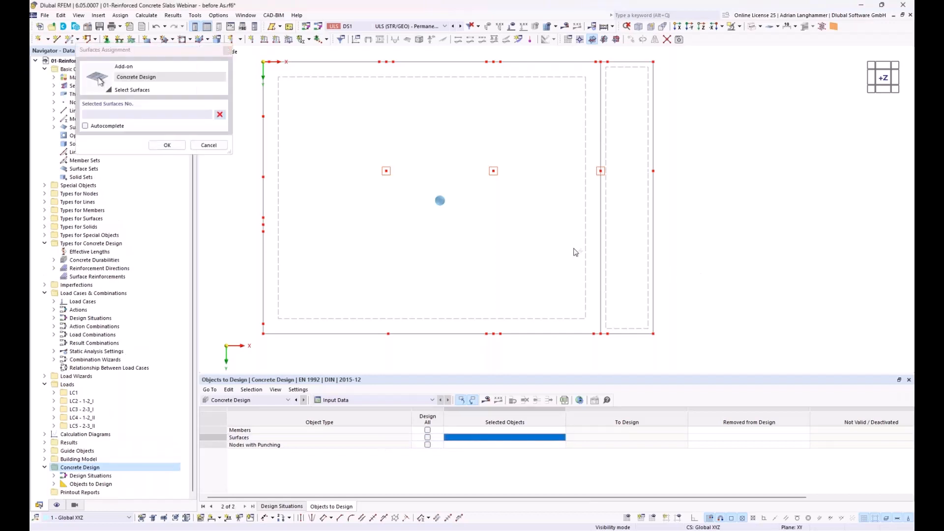
click(168, 145)
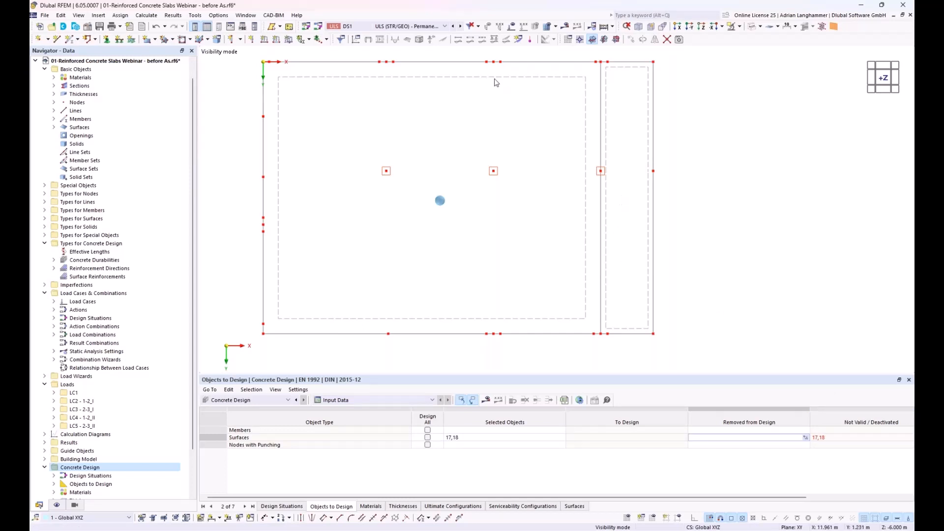
key(Escape)
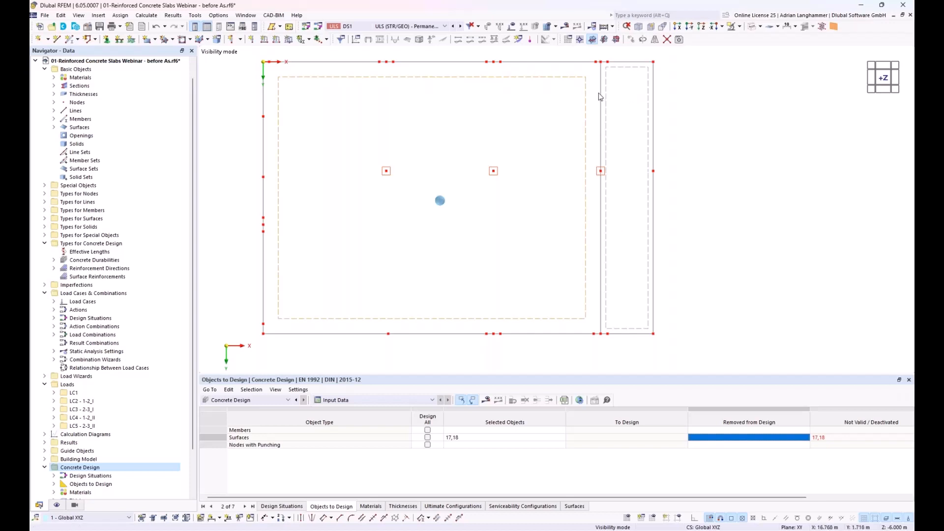
Open slab surfaces 17 and 18 for editing and review their concrete cover and reinforcement directions
mouse_move(609, 89)
double_click(608, 87)
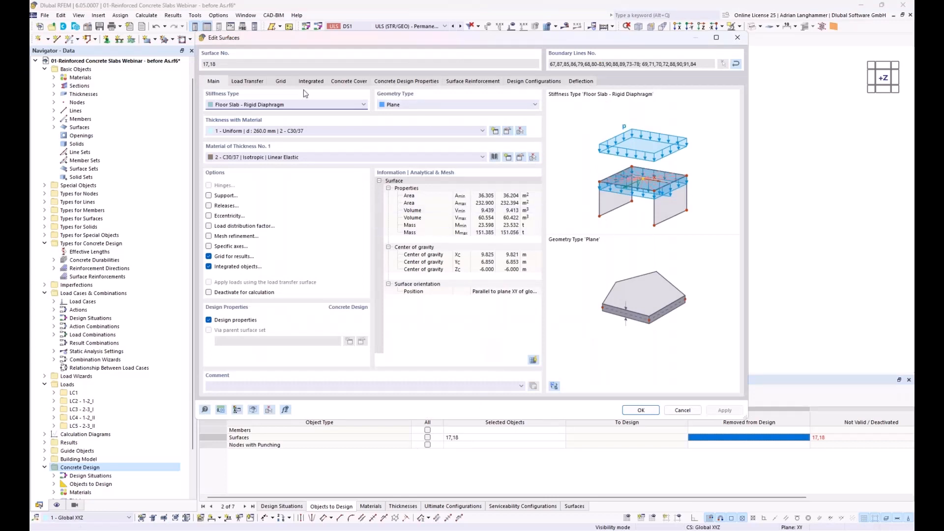
click(346, 82)
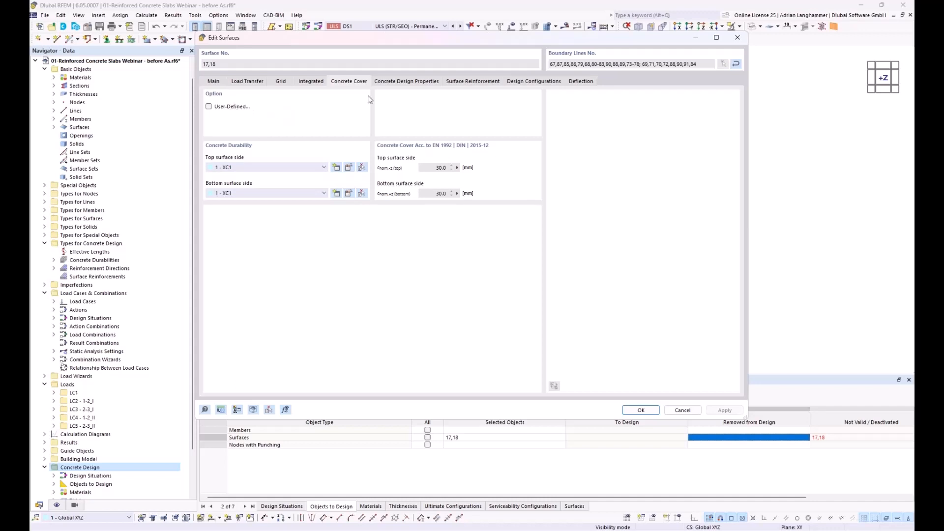
click(388, 83)
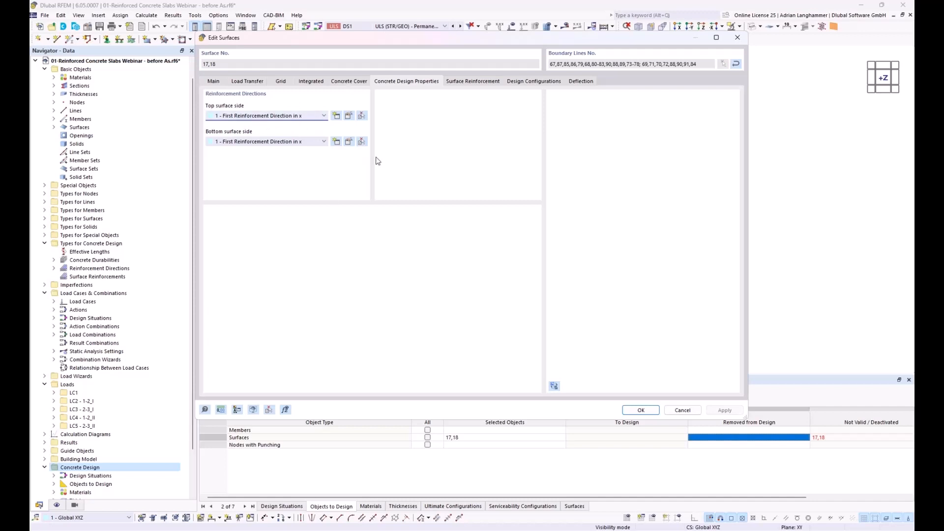
Create a surface reinforcement for surfaces 17 and 18 with the reinforcement type Mesh
click(472, 85)
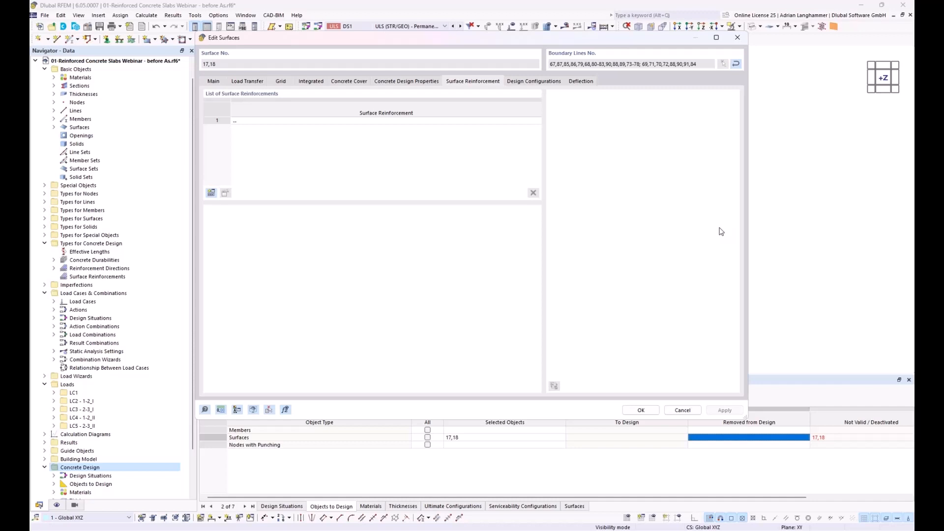
click(211, 193)
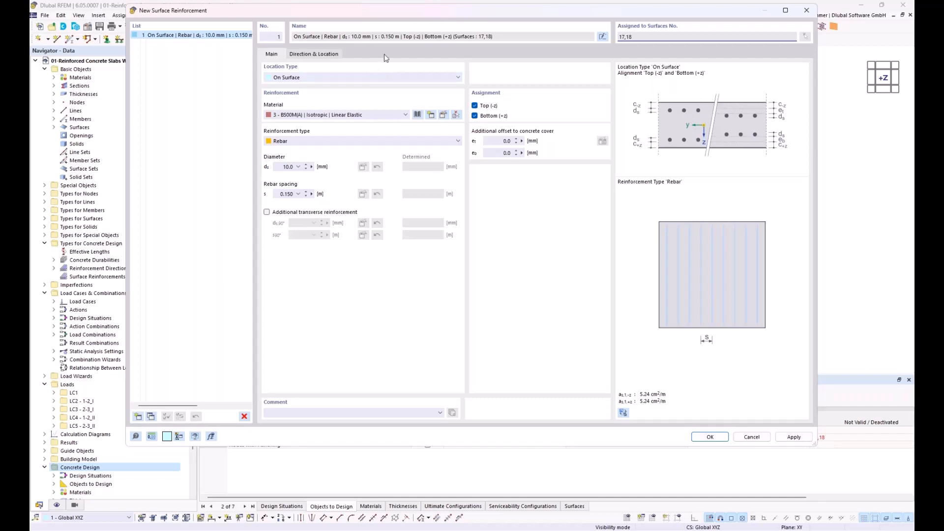
drag(376, 13, 376, 45)
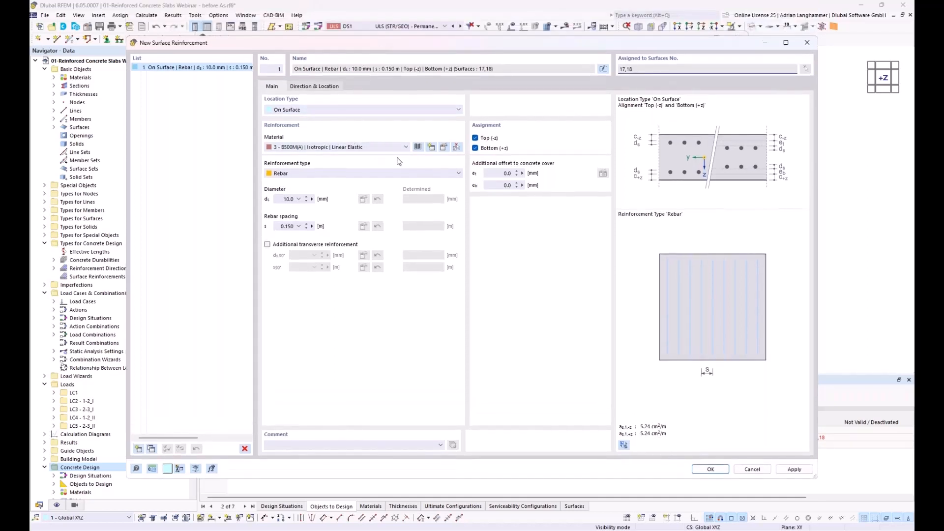
click(389, 175)
click(377, 184)
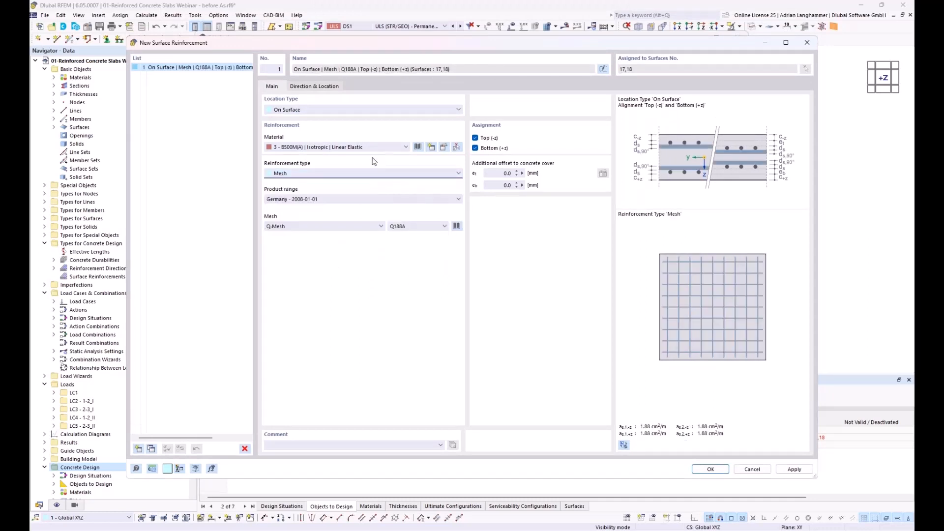
Choose the Q424A mesh for the surface reinforcement on the top and bottom sides and accept the definition
click(424, 227)
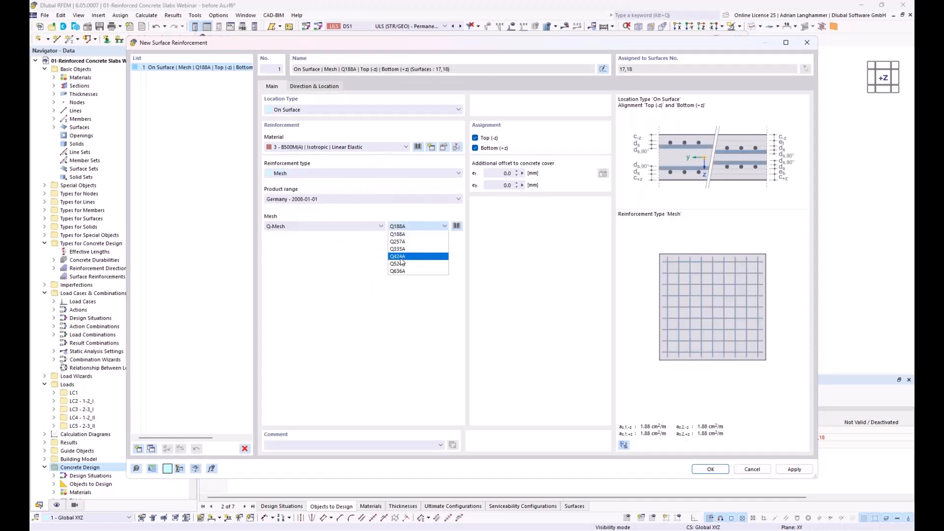
click(398, 257)
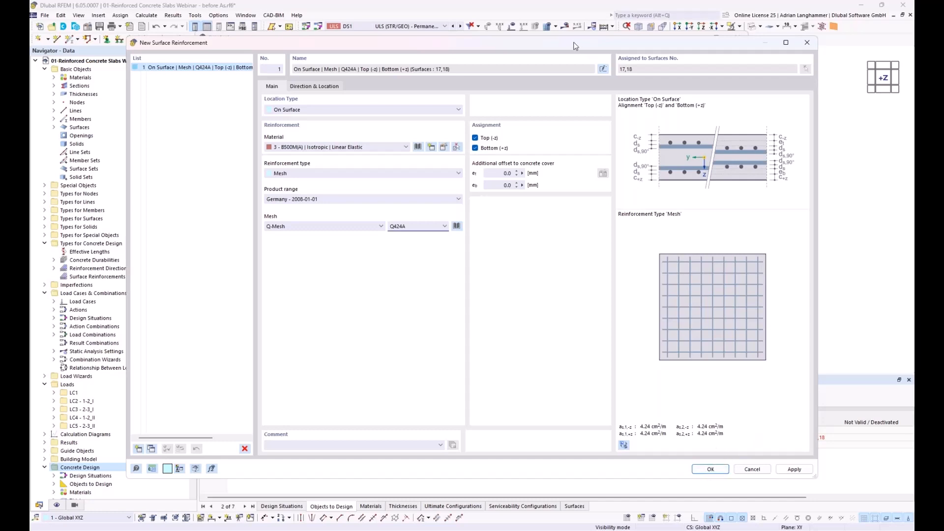
drag(573, 42, 540, 23)
click(767, 449)
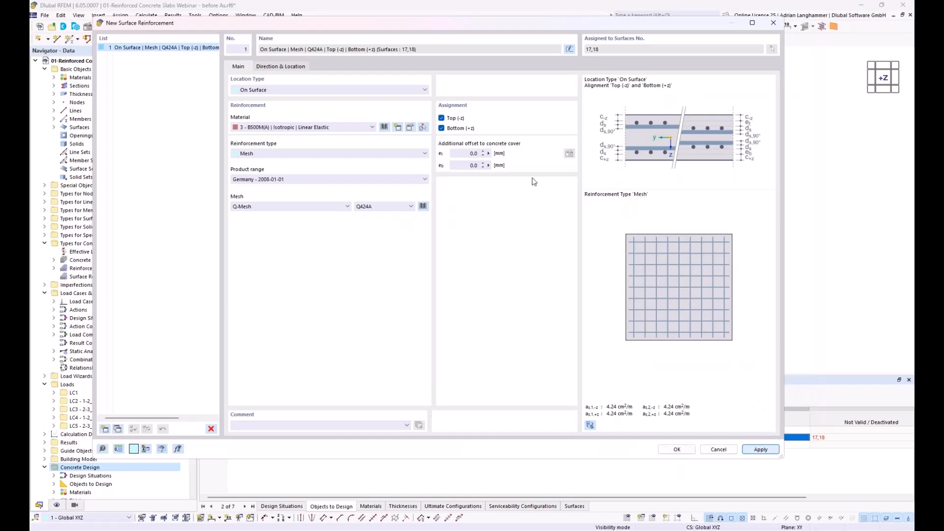
drag(482, 28, 531, 96)
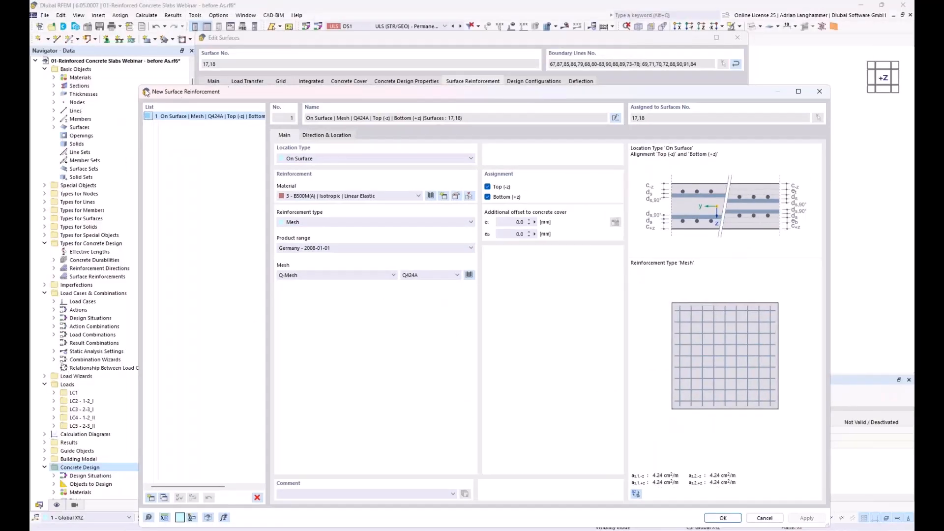
drag(138, 85, 184, 114)
drag(280, 118, 233, 15)
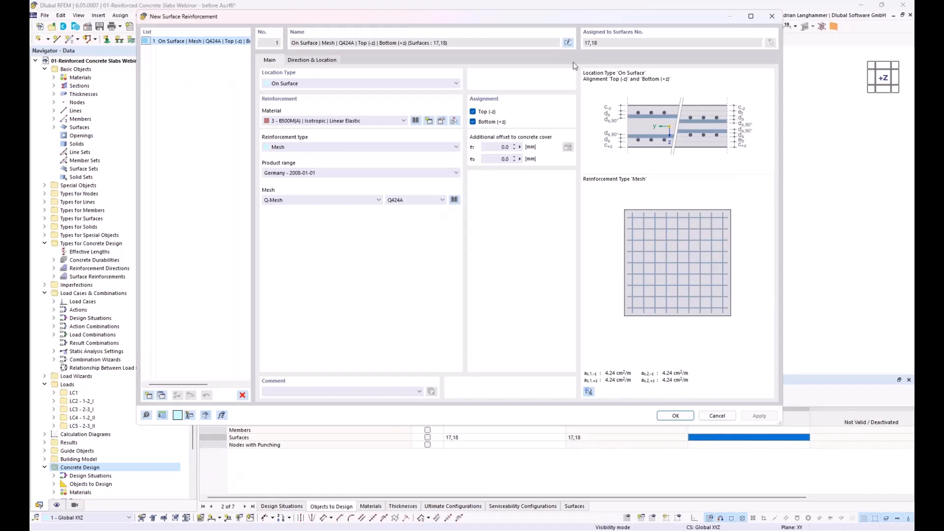
drag(554, 17, 459, 75)
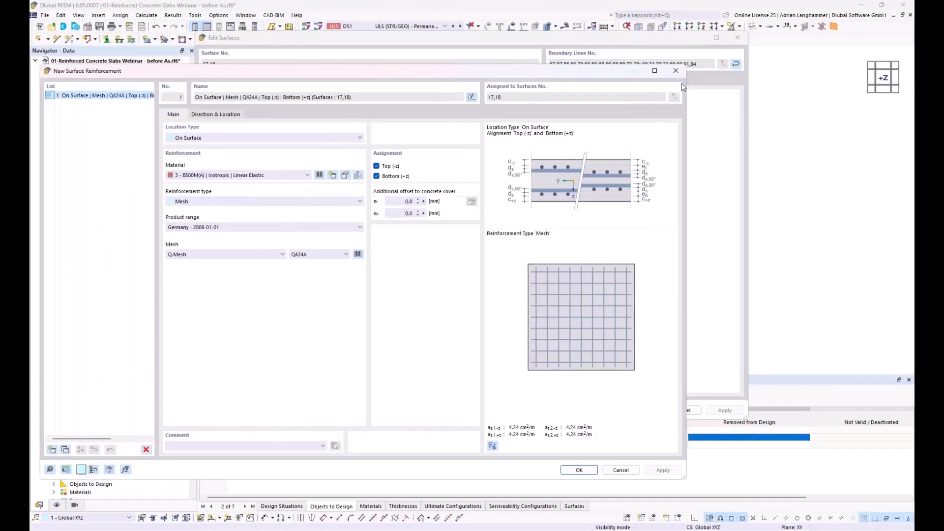
click(578, 471)
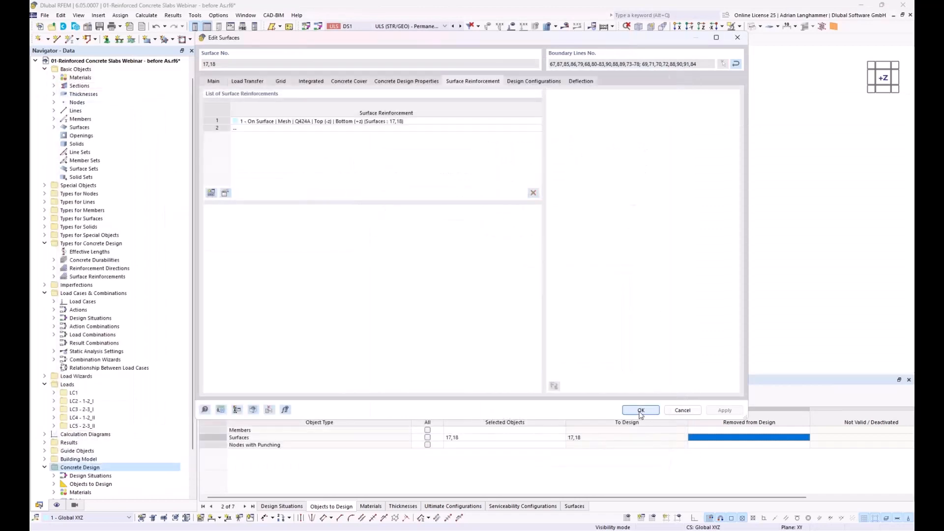
Review the ultimate and serviceability configurations assigned to surfaces 17 and 18 and accept the surface edits
click(525, 81)
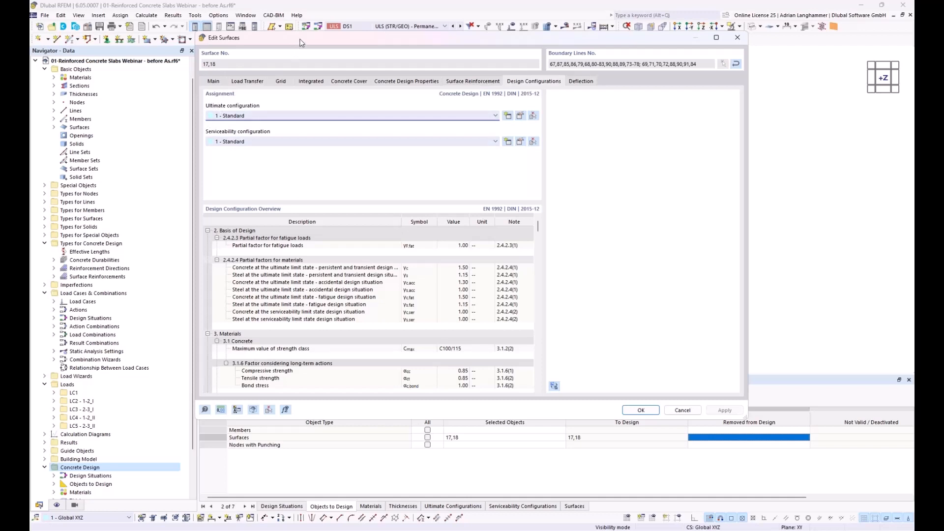
drag(299, 40, 317, 35)
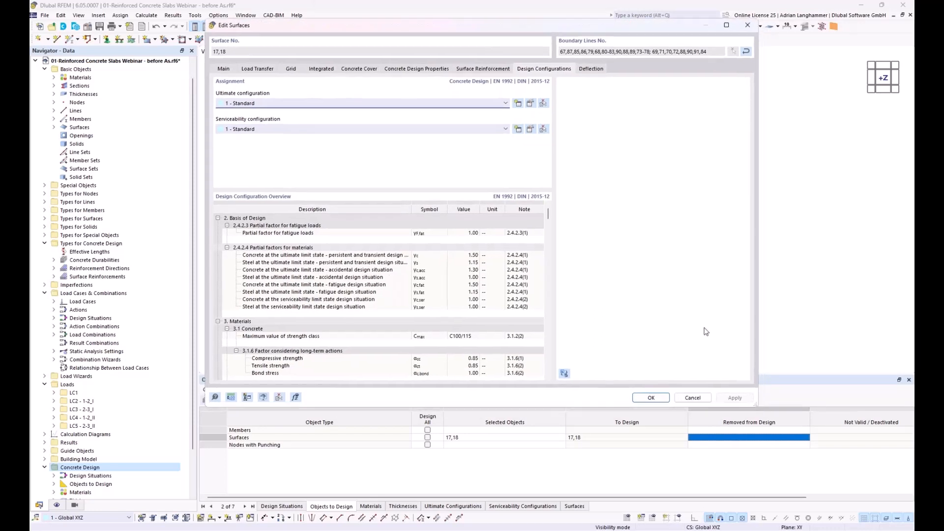
click(658, 398)
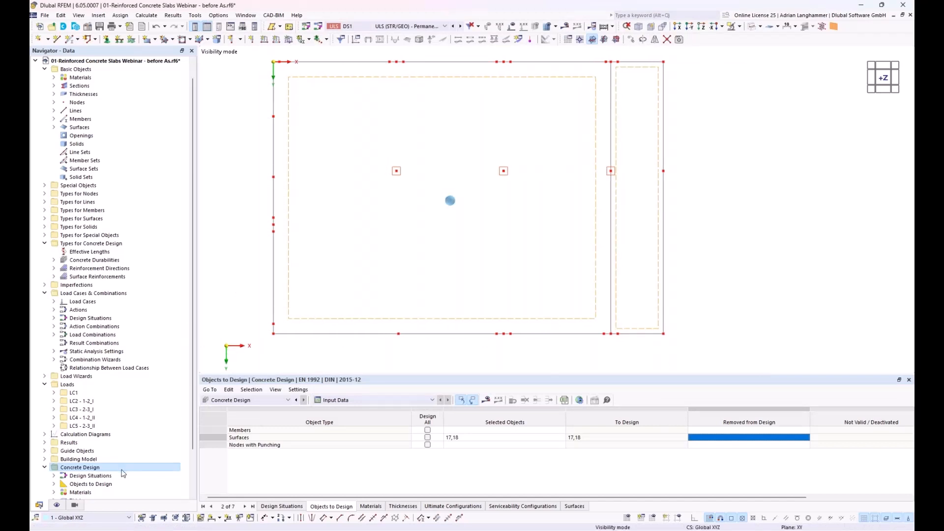
Examine the surface design parameters of the Standard ultimate configuration and close it without saving changes
scroll(93, 379, down, 2)
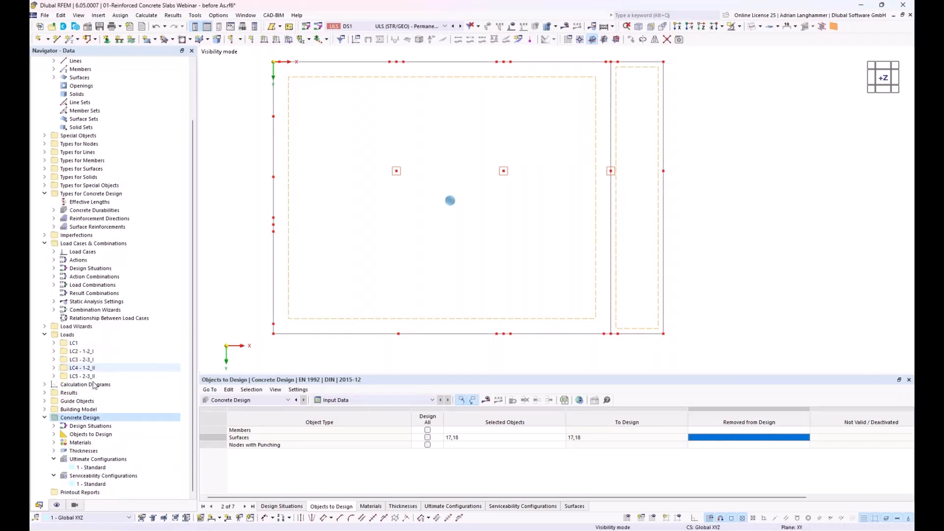
click(94, 467)
click(99, 485)
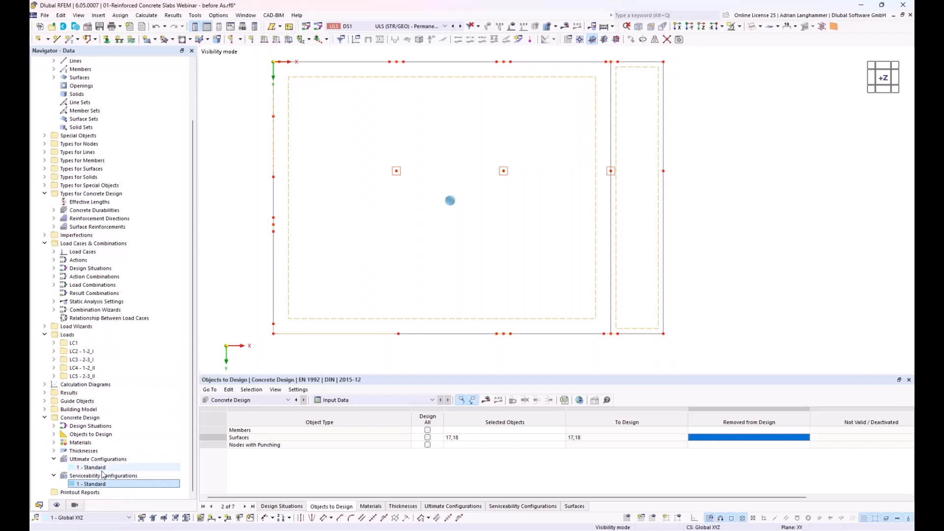
double_click(93, 467)
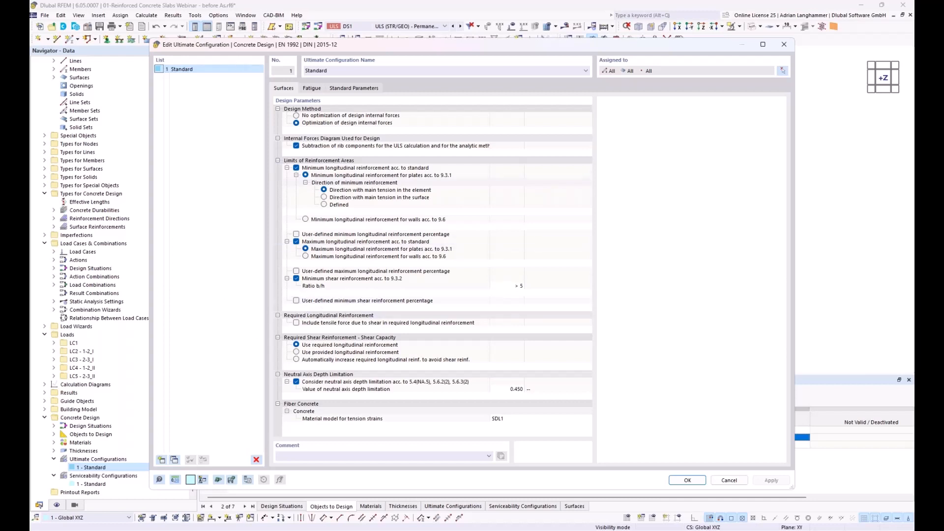
click(729, 480)
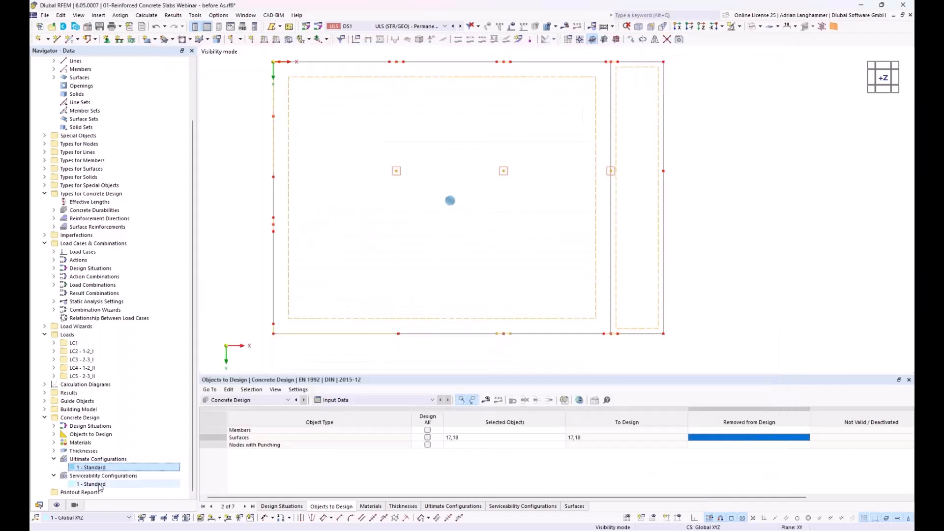
In the Standard serviceability configuration, disable the steel stress limitation and set the minimum reinforcement stress distribution to bending restraint (kc = 0.4)
double_click(86, 484)
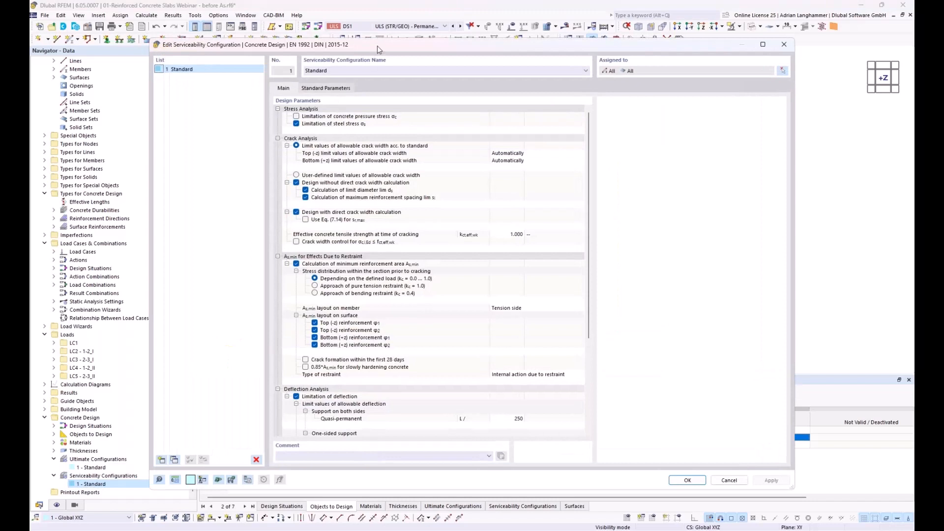
drag(377, 46, 382, 28)
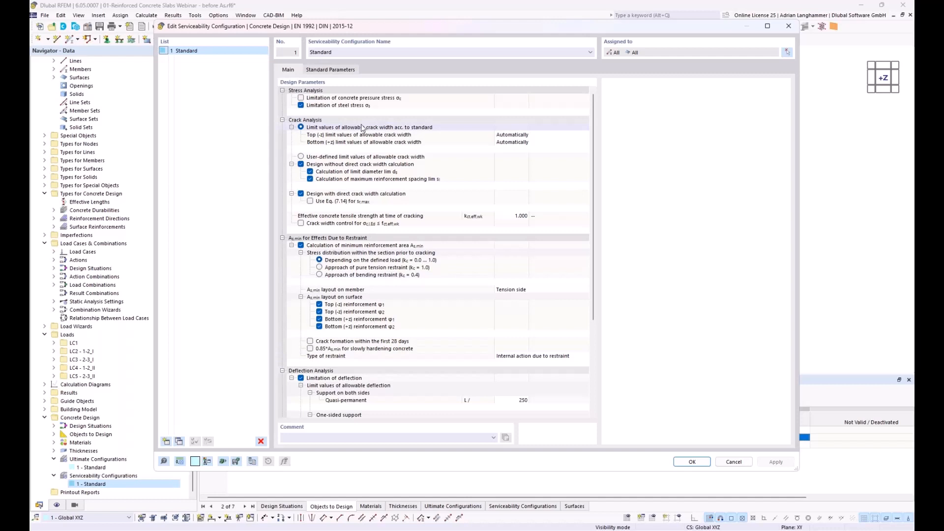
click(301, 106)
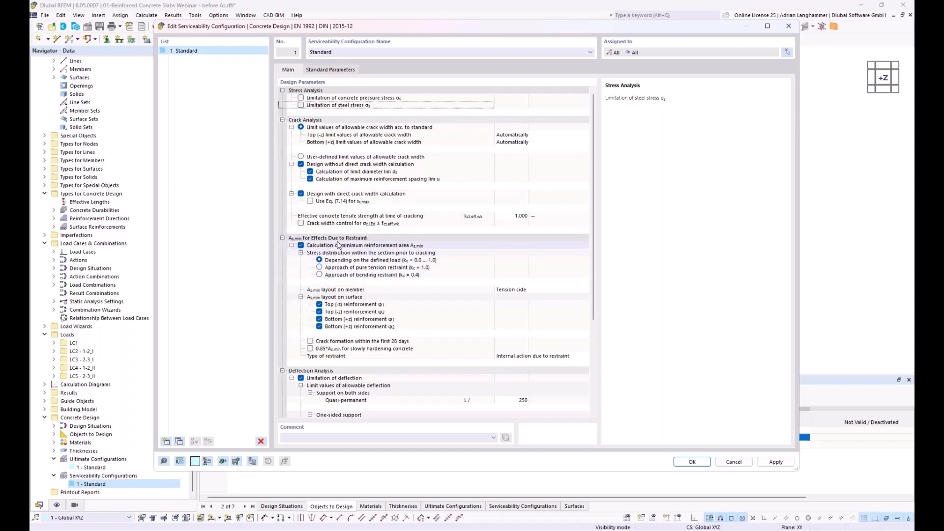
click(320, 275)
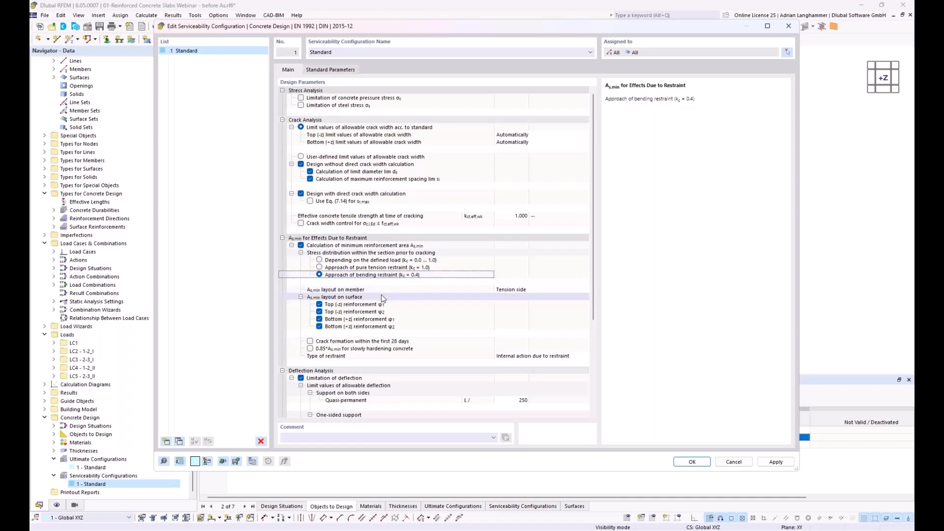
Disable the limitation of deflection, review the automatic longitudinal reinforcement increase option, and accept the serviceability configuration
scroll(322, 309, down, 6)
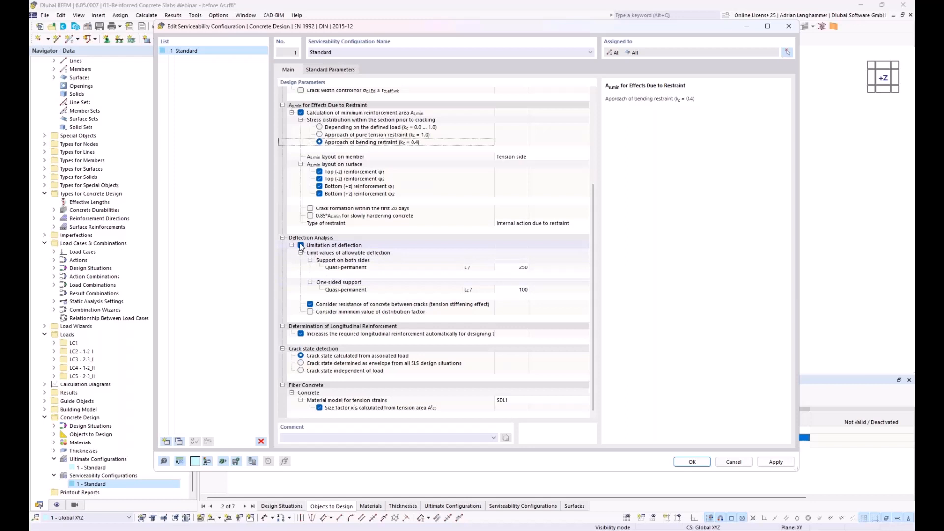
click(301, 246)
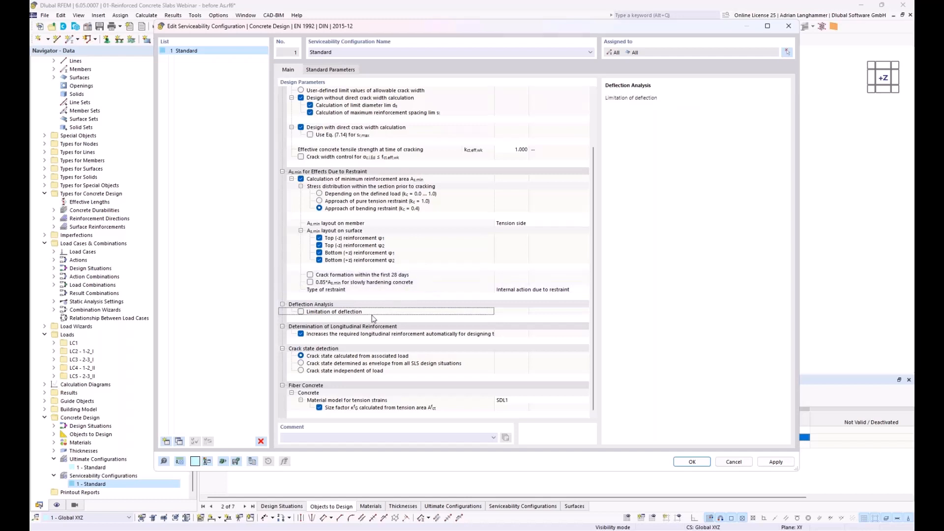
click(364, 334)
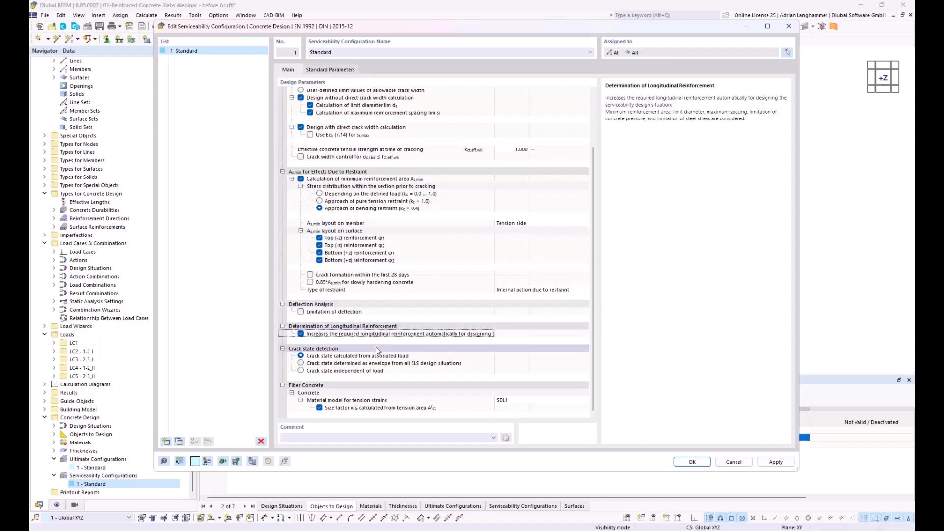
click(689, 462)
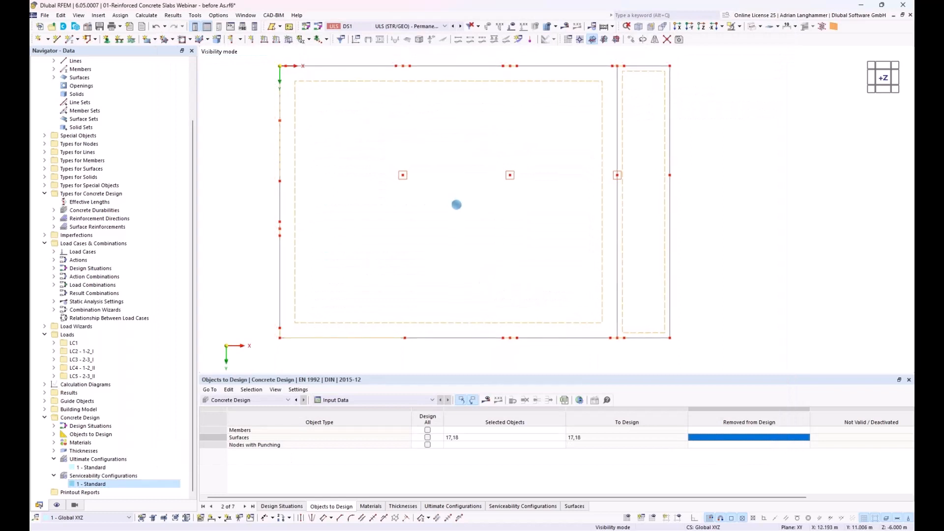
Run the Concrete Design calculation for surfaces 17 and 18 and display its results
middle_drag(502, 307, 506, 311)
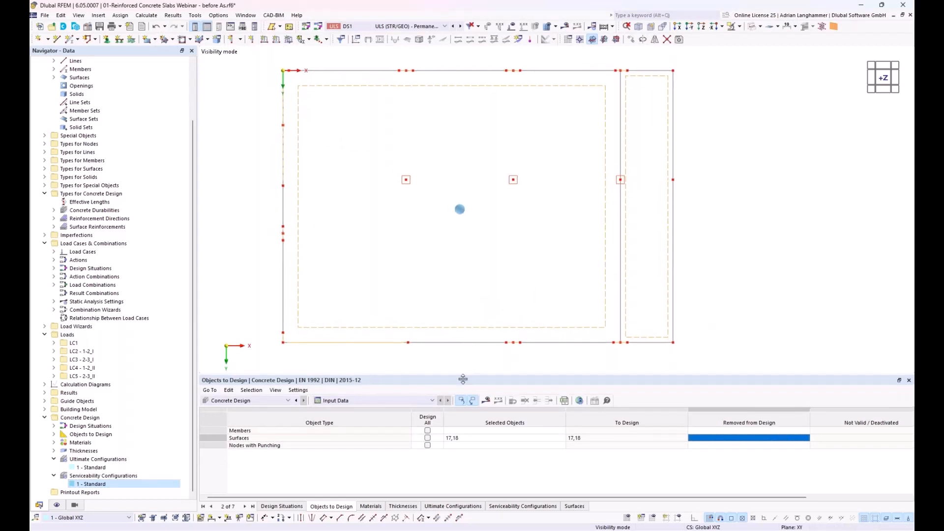
drag(461, 374, 462, 391)
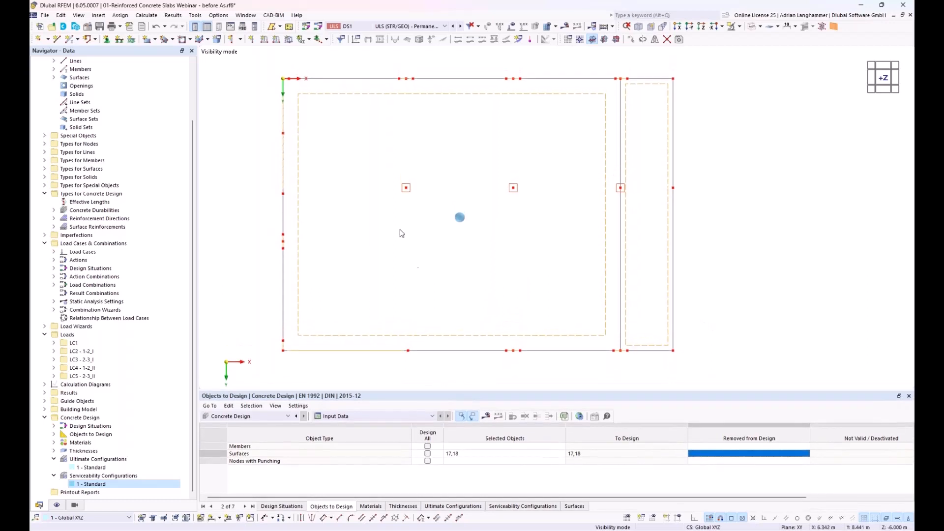
click(486, 416)
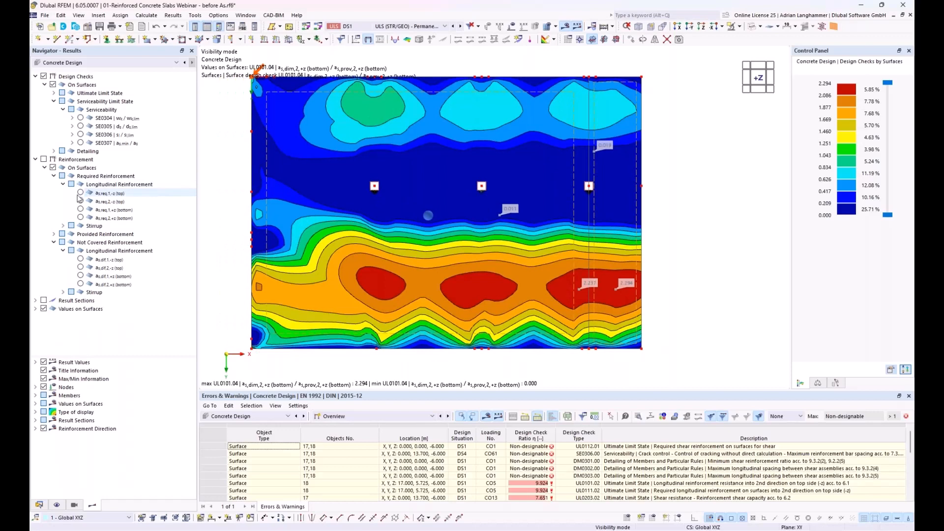
Examine the required longitudinal reinforcement of the slab in both directions on the top and bottom sides
click(81, 195)
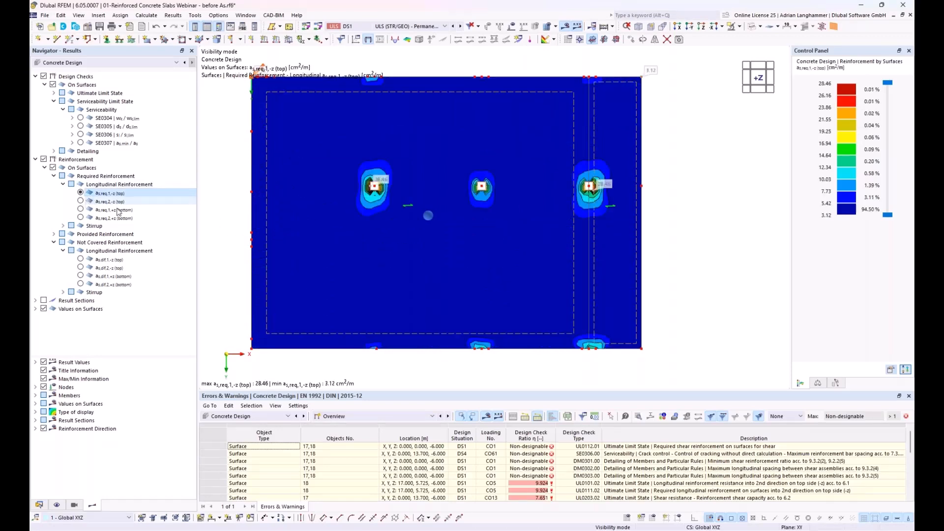
middle_drag(234, 162, 292, 164)
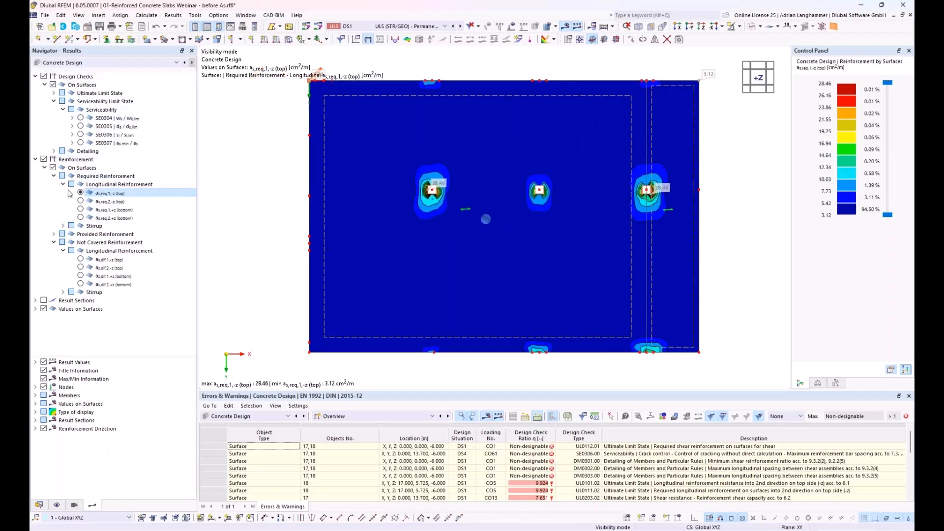
click(93, 160)
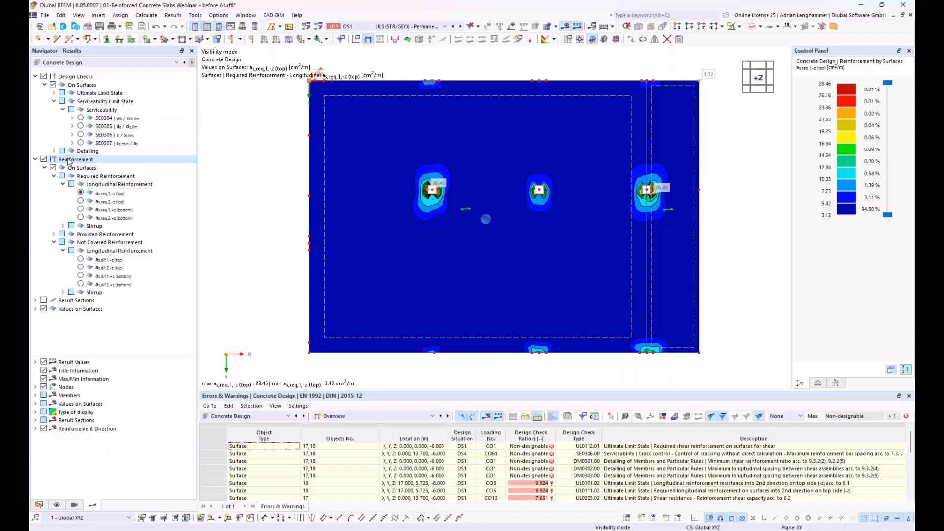
click(82, 203)
click(80, 201)
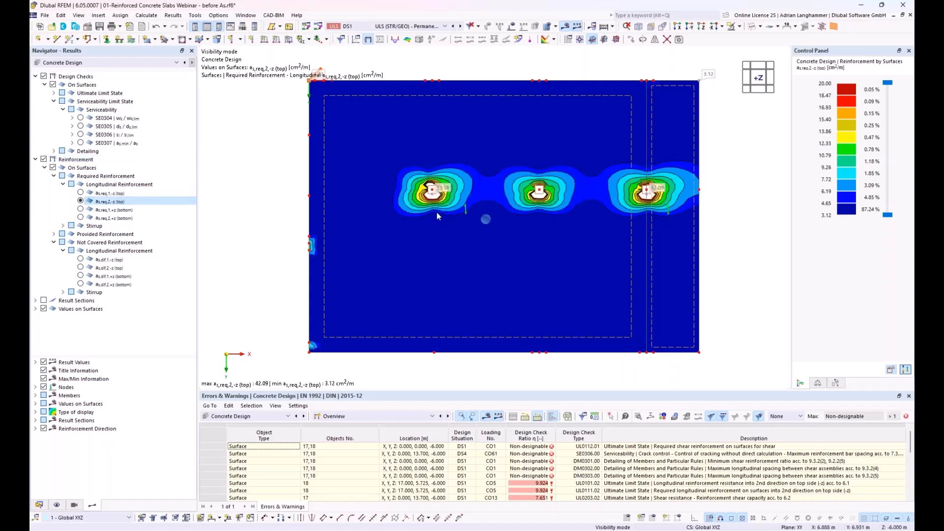
click(81, 210)
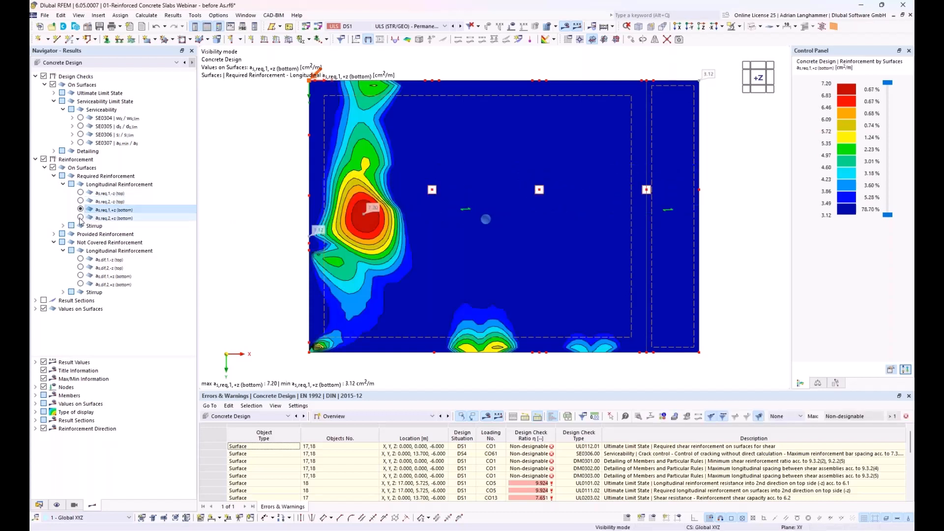
click(80, 218)
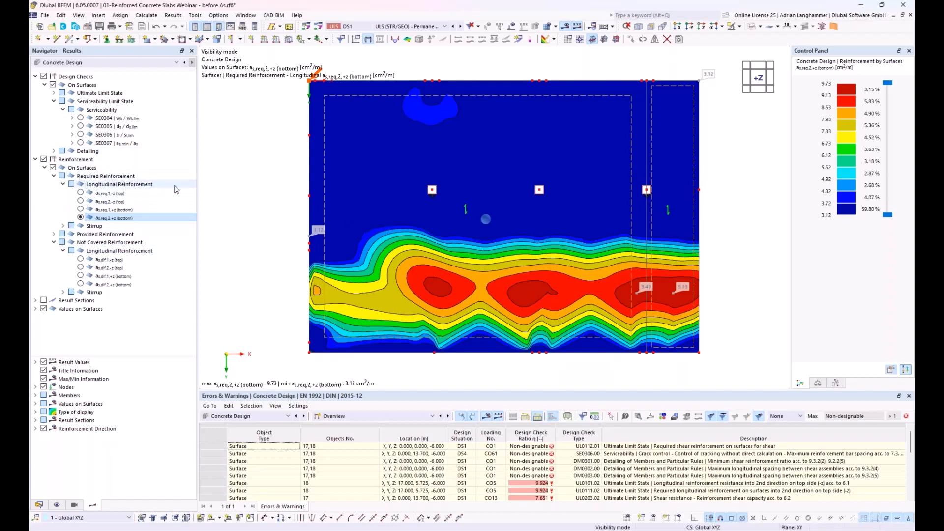
Compare the not covered and provided longitudinal reinforcement in direction 1 on the top side, ending with the not covered result displayed
click(80, 260)
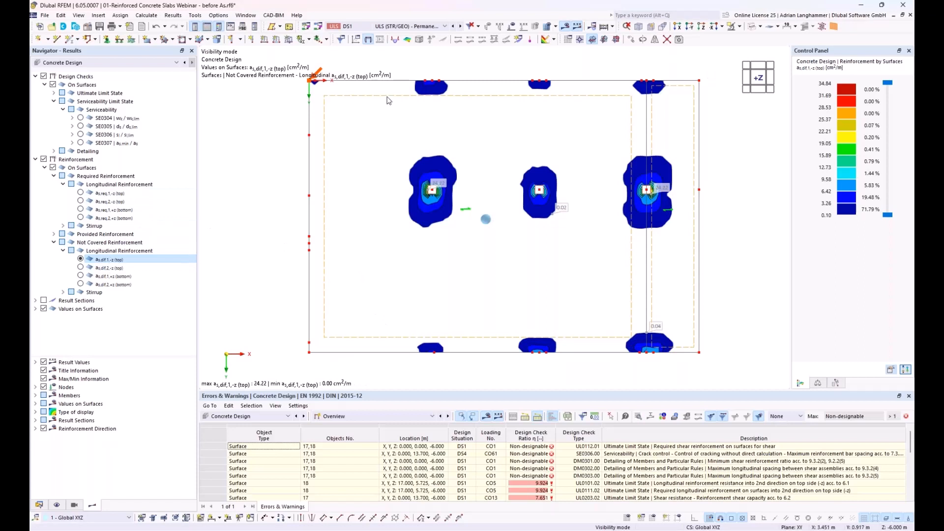
click(53, 234)
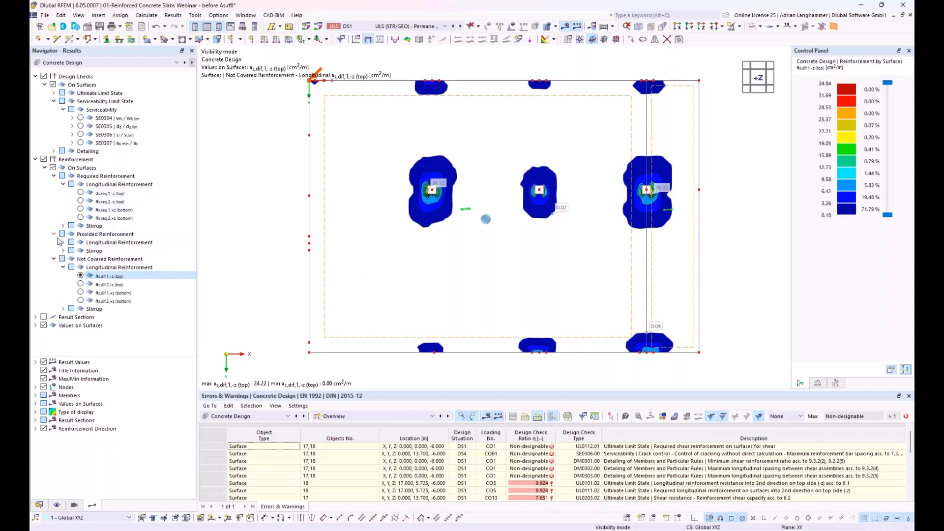
click(63, 242)
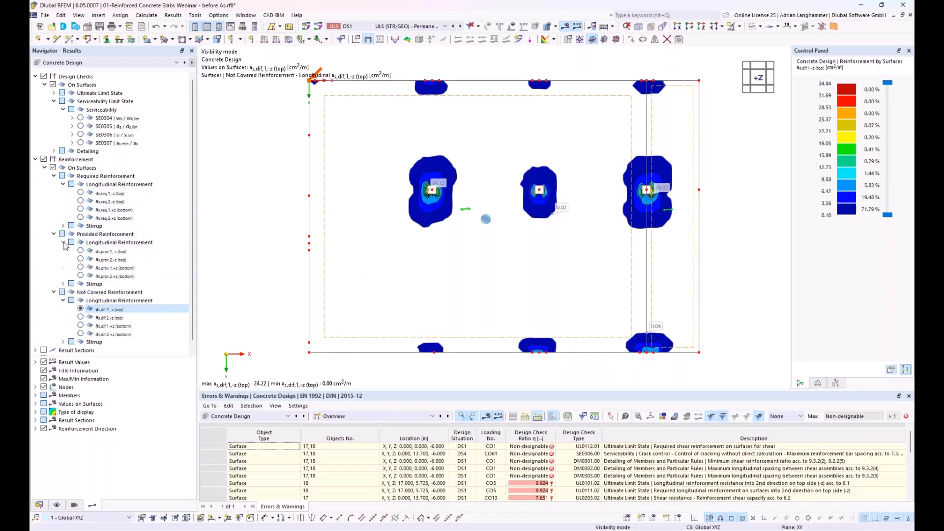
click(89, 251)
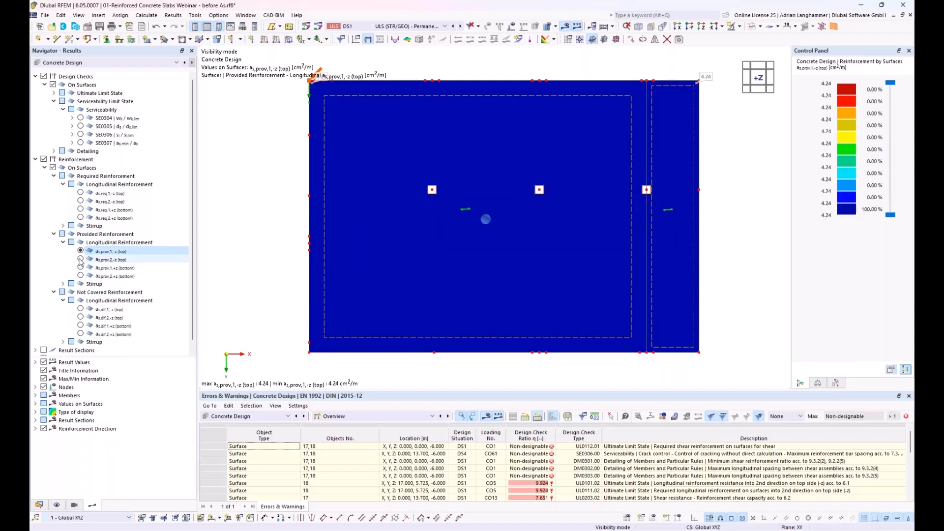
click(82, 312)
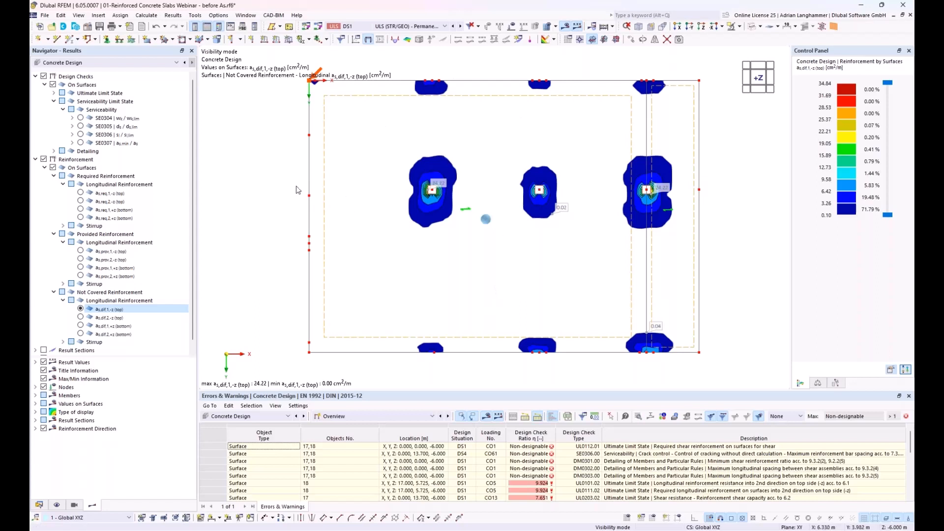
In the Concrete Design global settings, turn off deleting add-on results by changing input data and accept
click(357, 416)
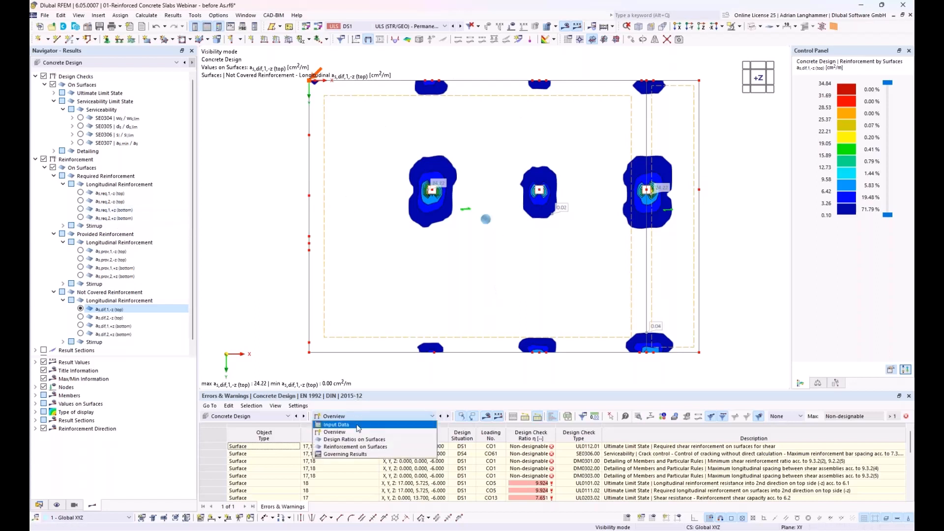
click(358, 425)
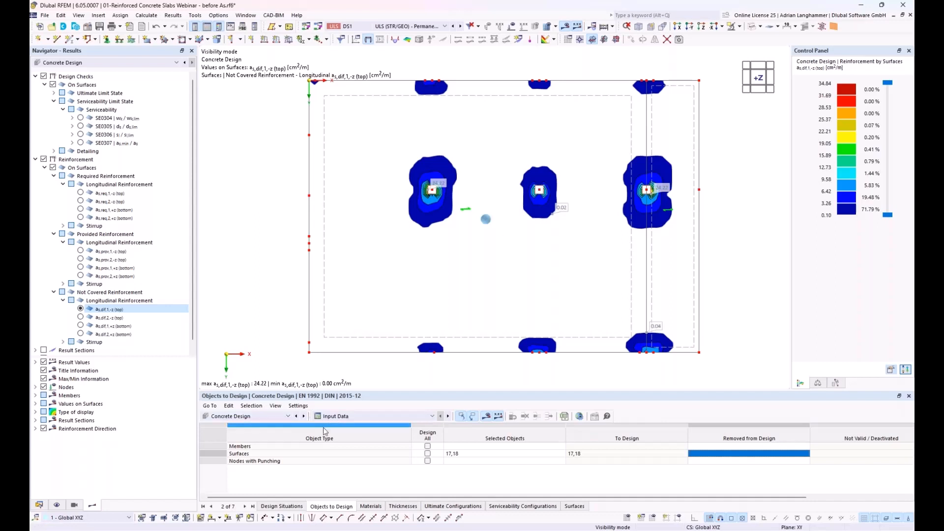
click(580, 417)
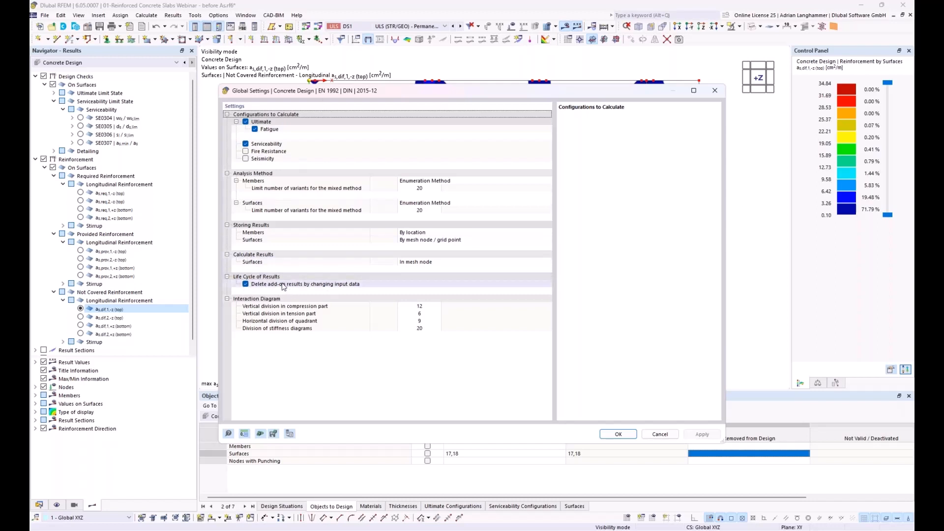
drag(392, 95, 415, 76)
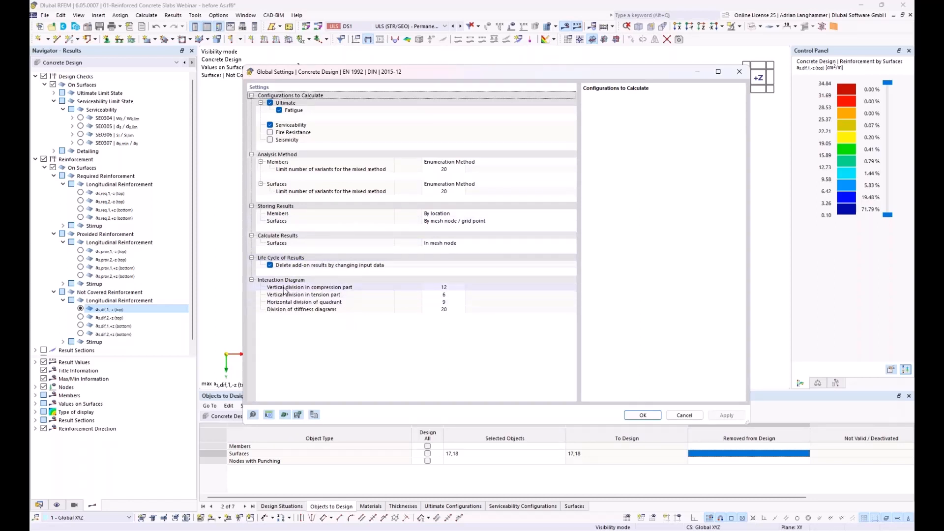
click(270, 266)
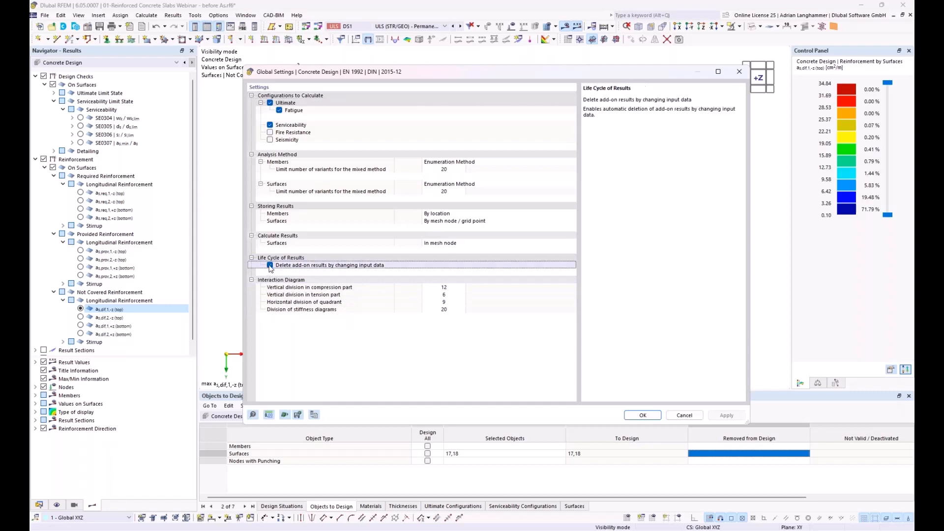
click(642, 415)
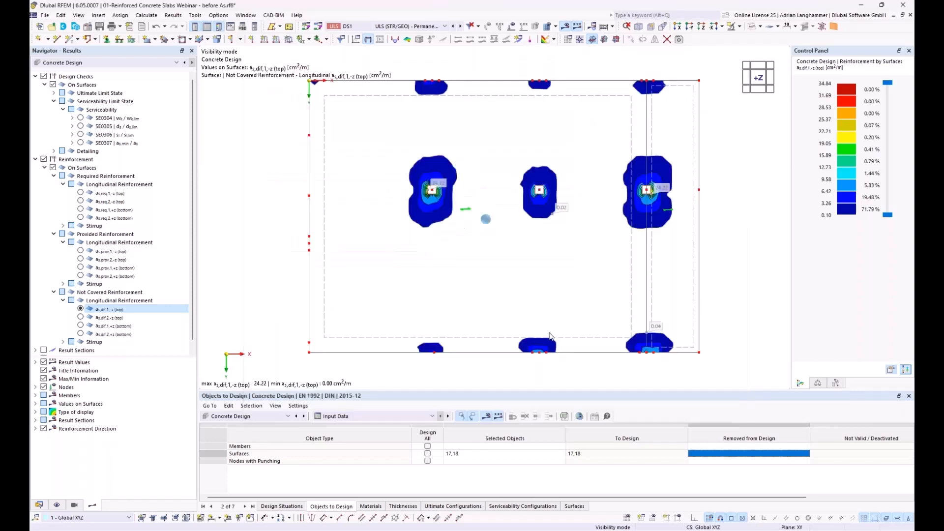
Check the not covered top reinforcement options for direction 2 and return to the direction 1 result
middle_drag(421, 245, 410, 250)
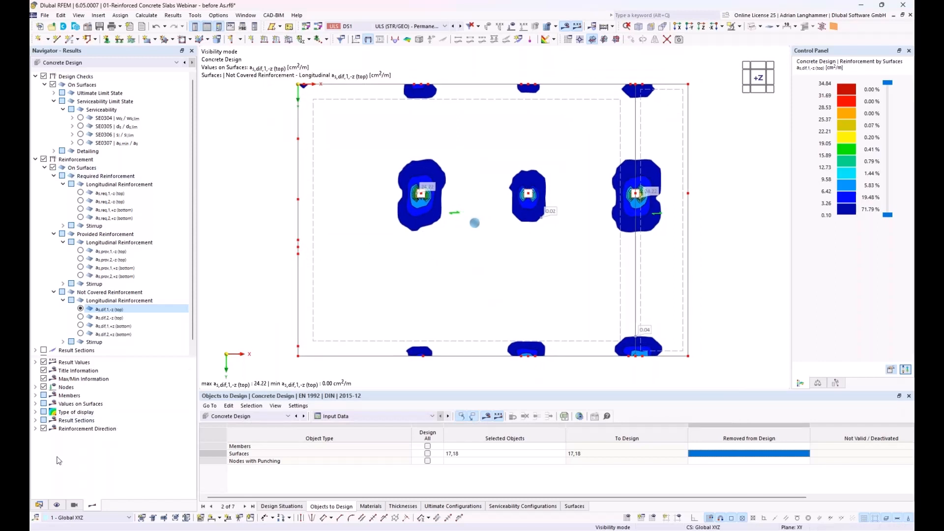
click(39, 505)
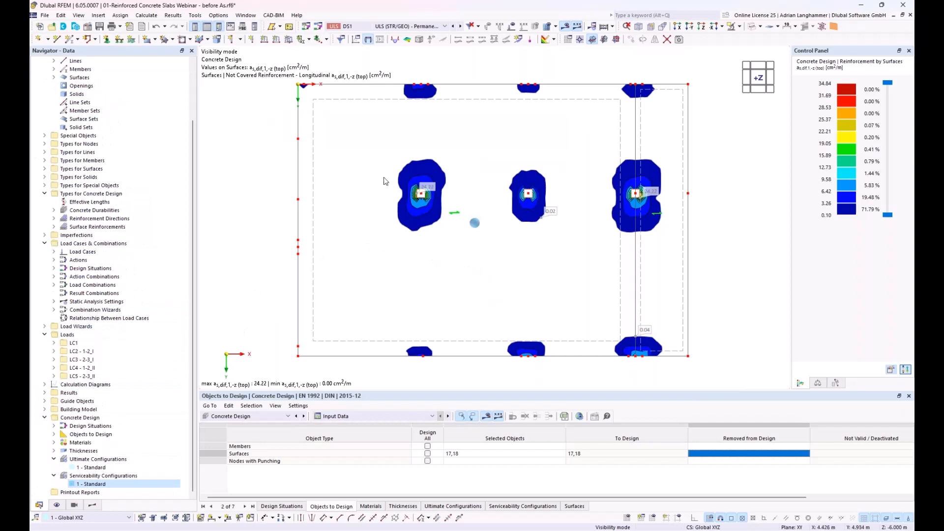
click(92, 505)
click(80, 317)
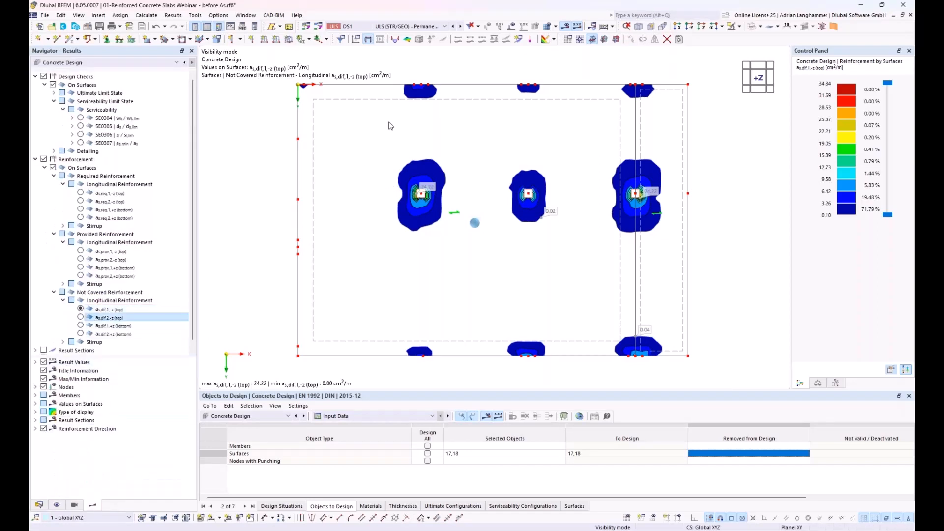
click(80, 309)
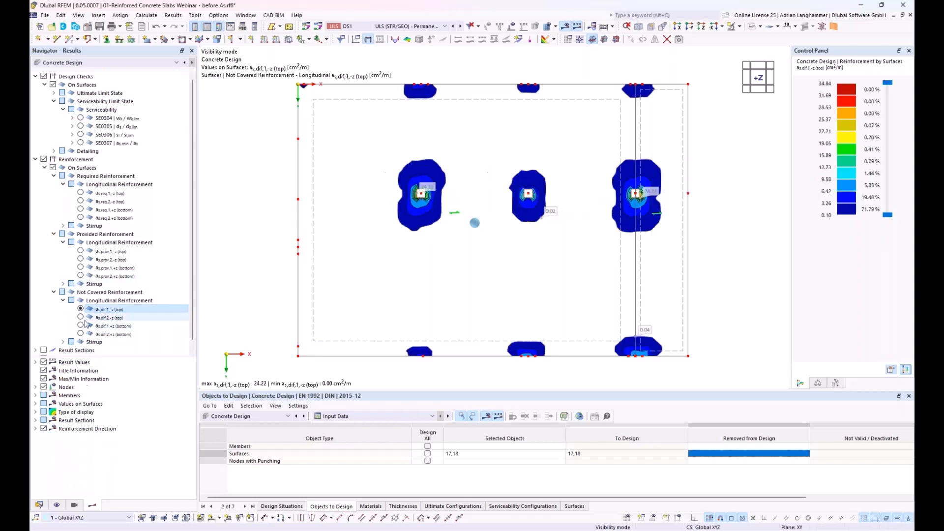
Create a new surface reinforcement under the Types for Concrete Design
click(39, 506)
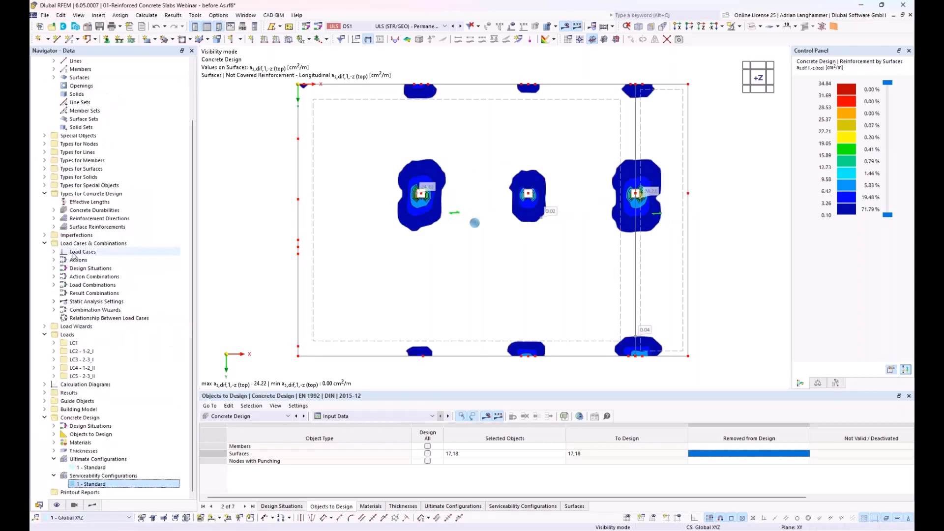
click(79, 227)
click(55, 227)
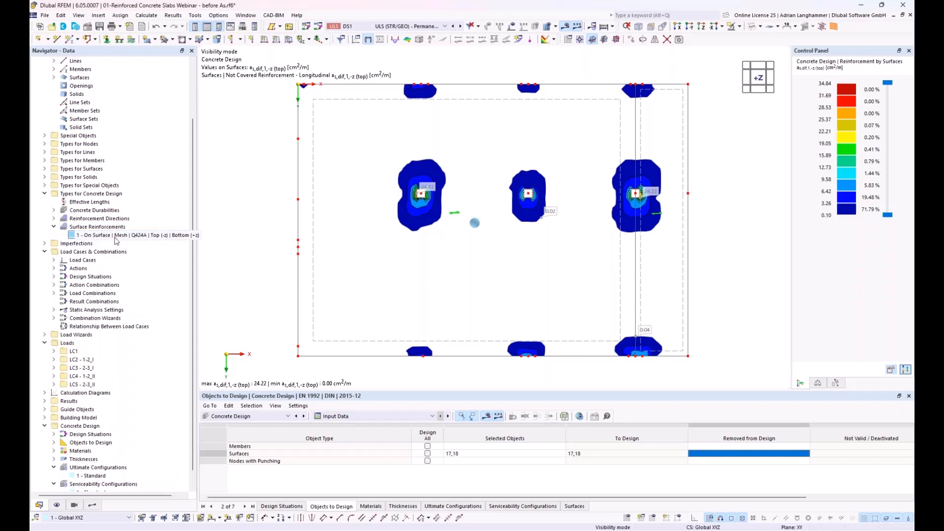
right_click(106, 229)
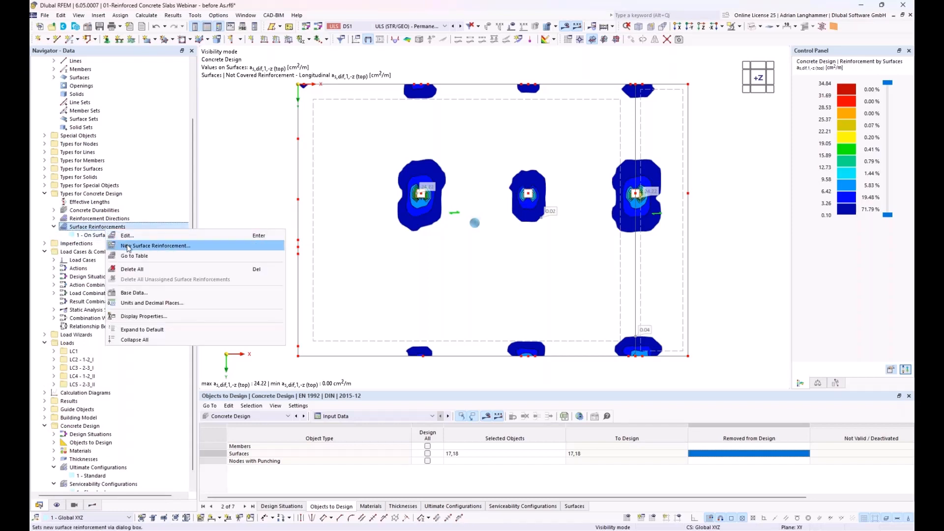
click(127, 246)
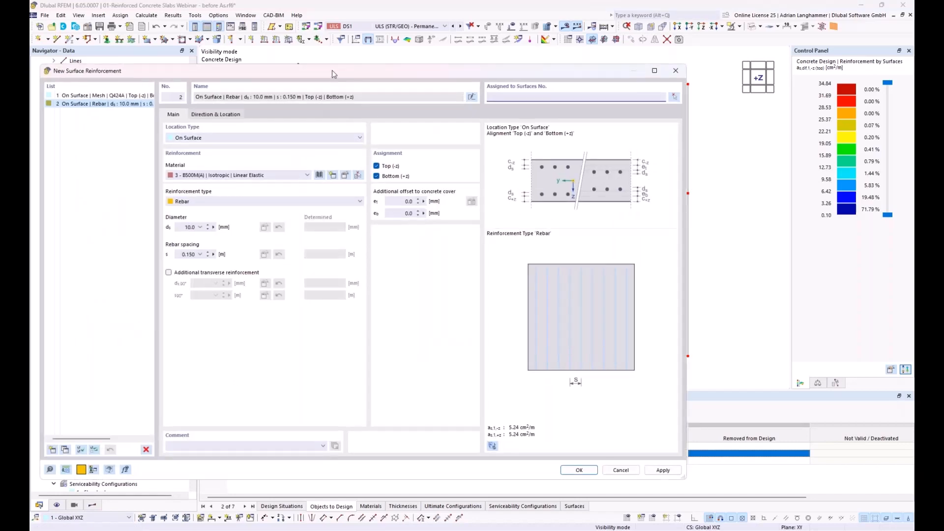
drag(331, 74, 411, 76)
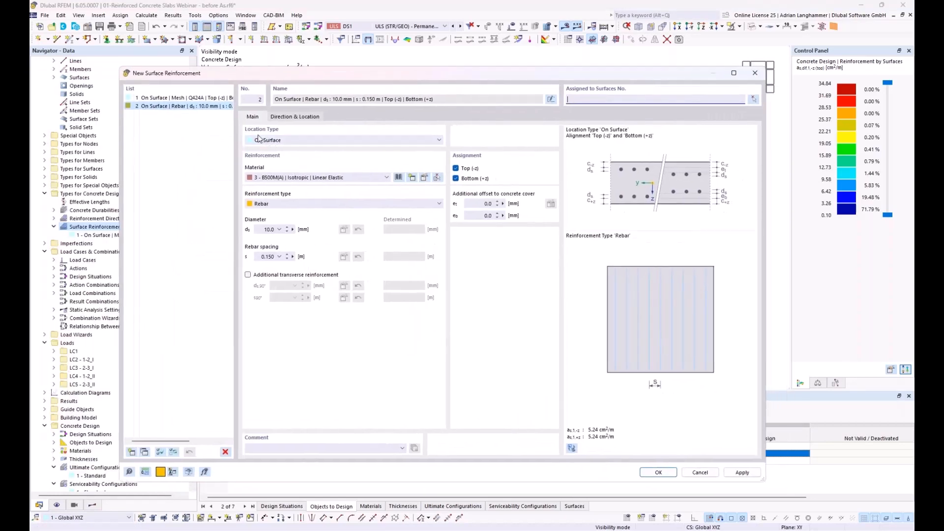
Make the reinforcement Free Rectangular on the top side only and assign it to surfaces 17 and 18
click(304, 142)
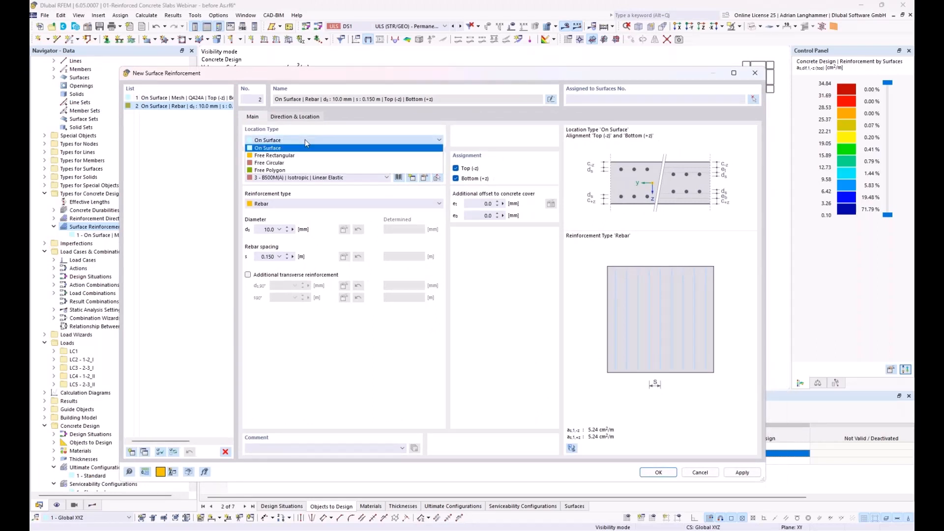
click(304, 157)
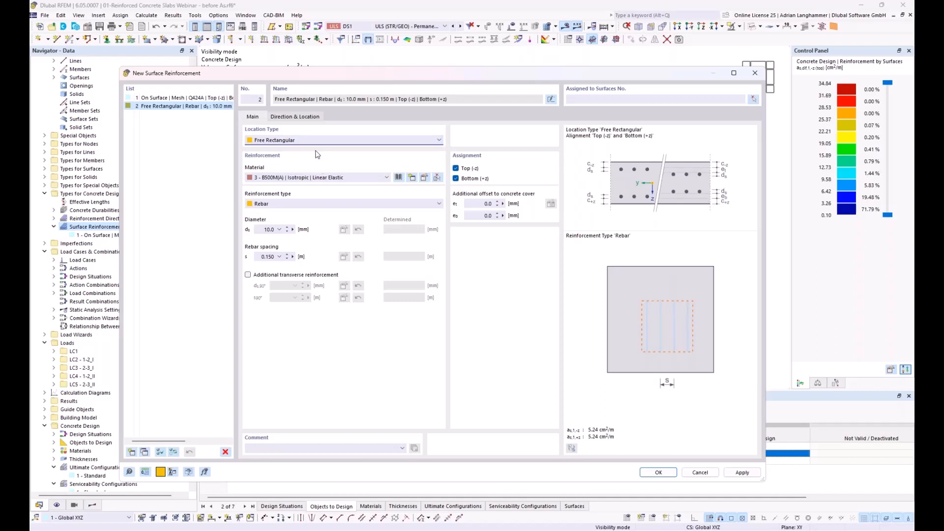
click(456, 178)
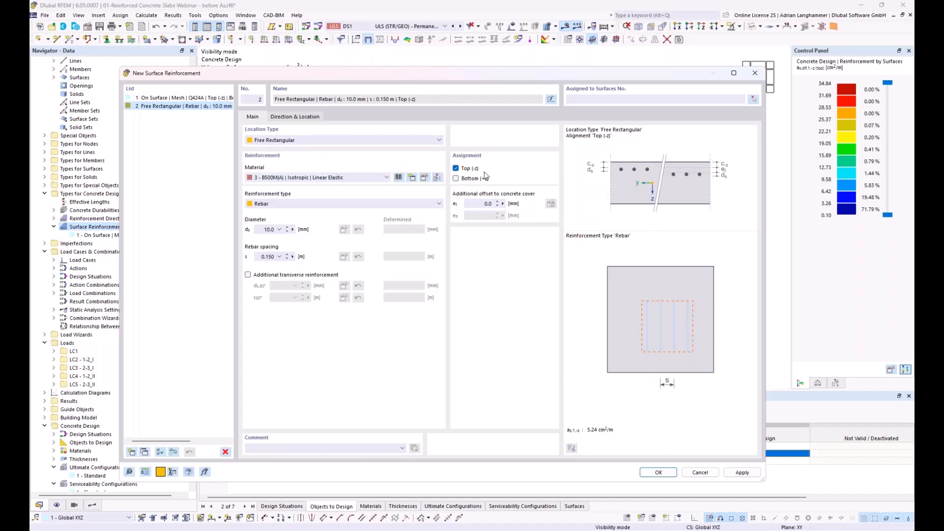
click(753, 99)
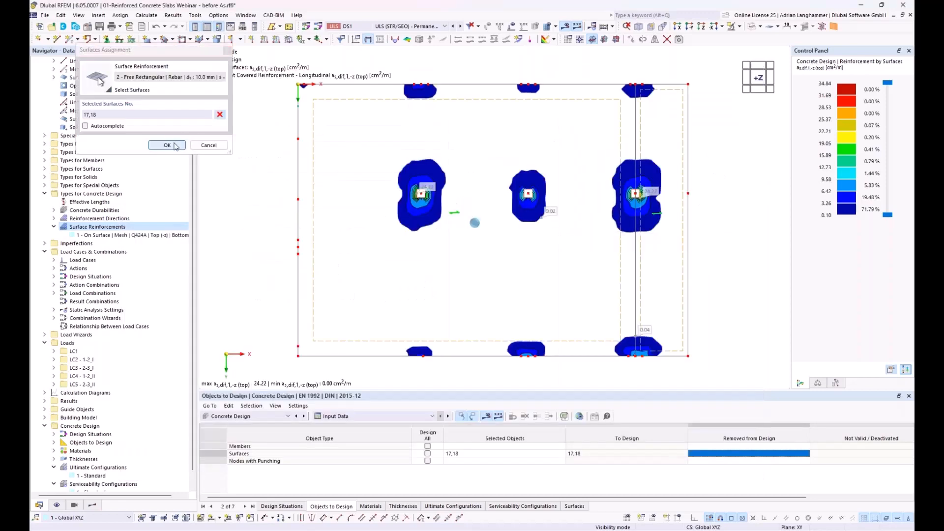
click(168, 145)
Set the rebar diameter to 20 mm and add transverse reinforcement with a 20 mm diameter as well
click(258, 229)
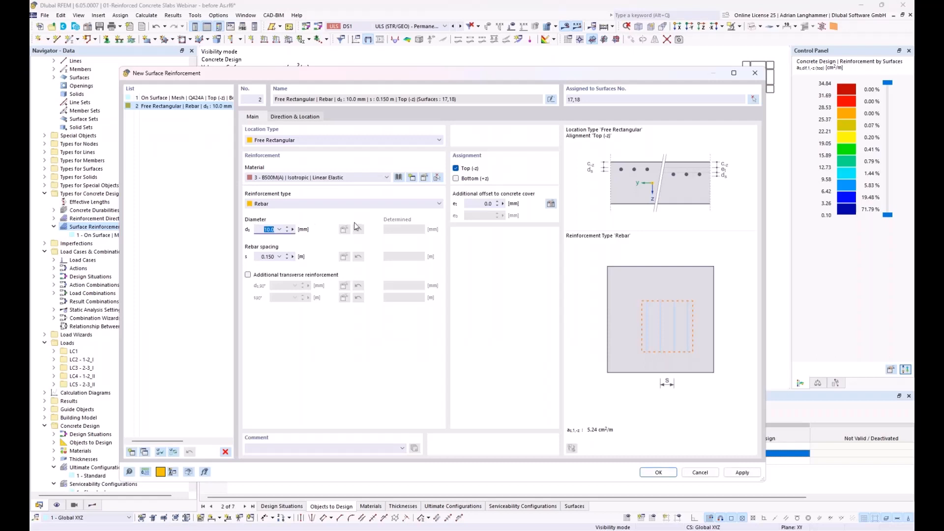
text(20)
click(248, 274)
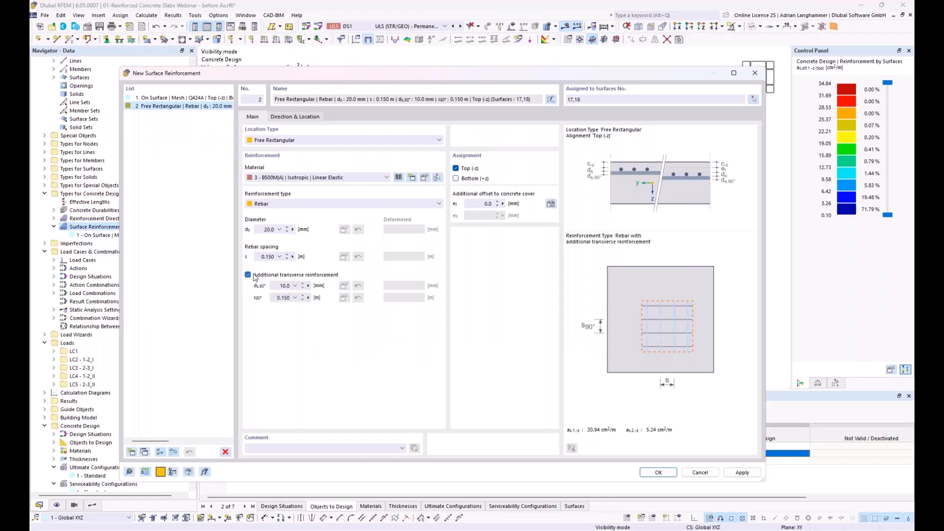
click(282, 285)
text(20)
Switch the main rebar spacing to automatic with an increment of 0.050 m
click(261, 256)
click(280, 257)
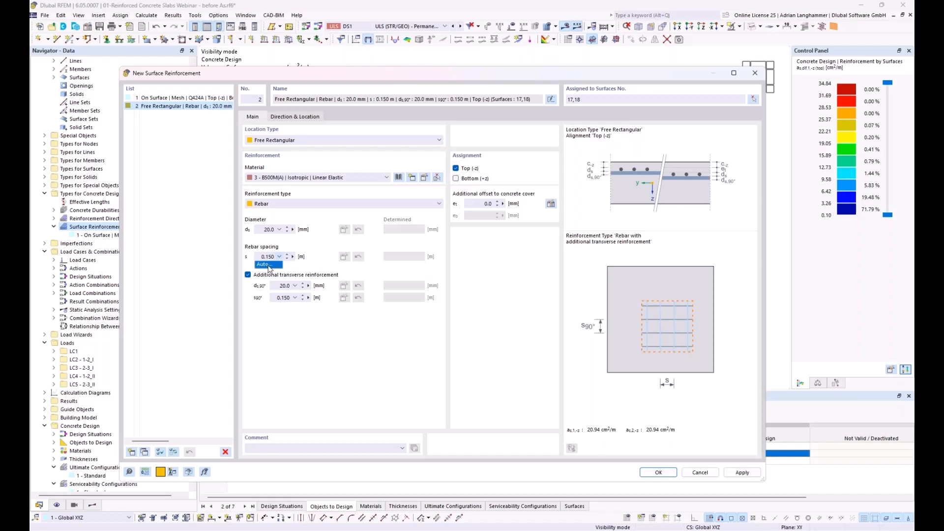
click(268, 265)
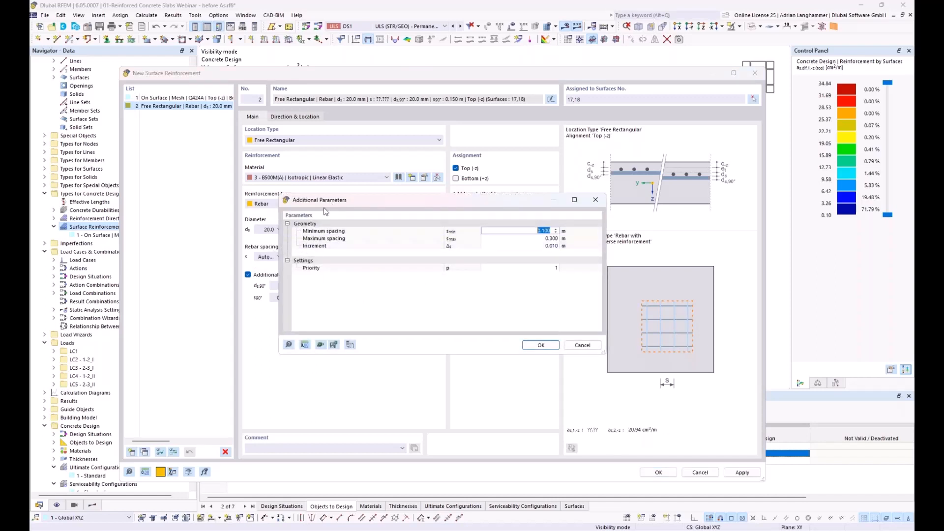
drag(348, 201, 400, 161)
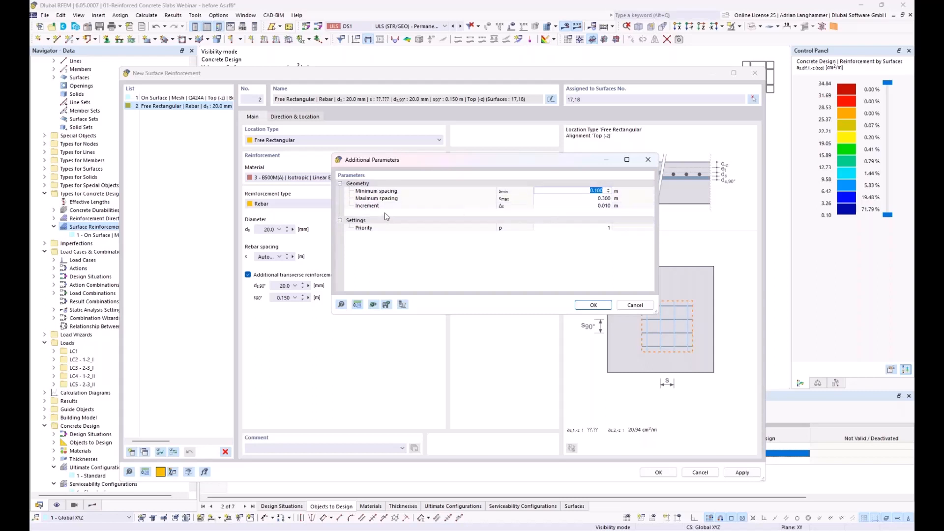
click(555, 211)
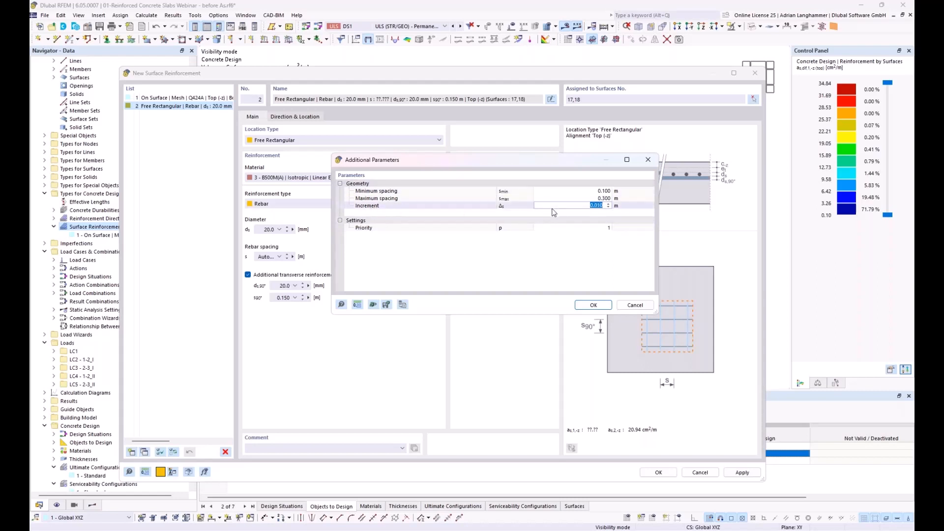
text(0,05)
click(592, 305)
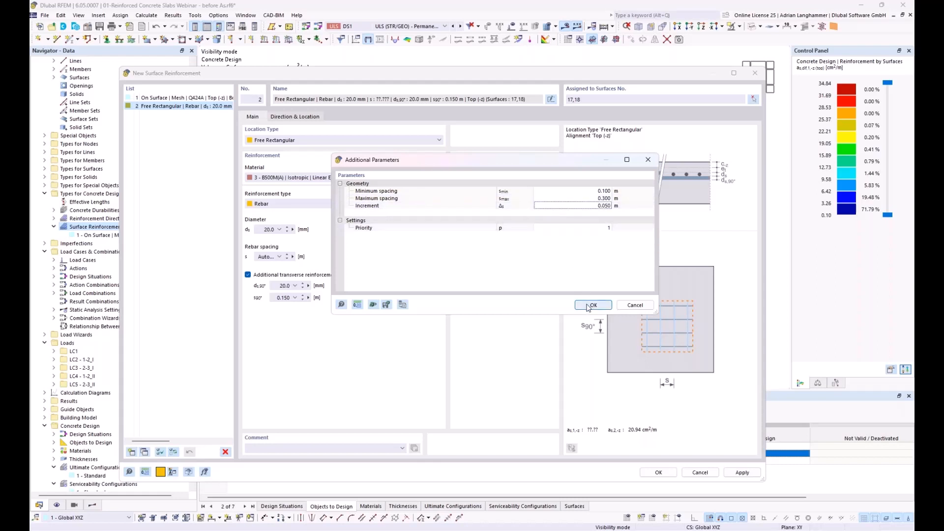
Switch the transverse rebar spacing to automatic, also with a 0.050 m increment
click(295, 297)
click(290, 309)
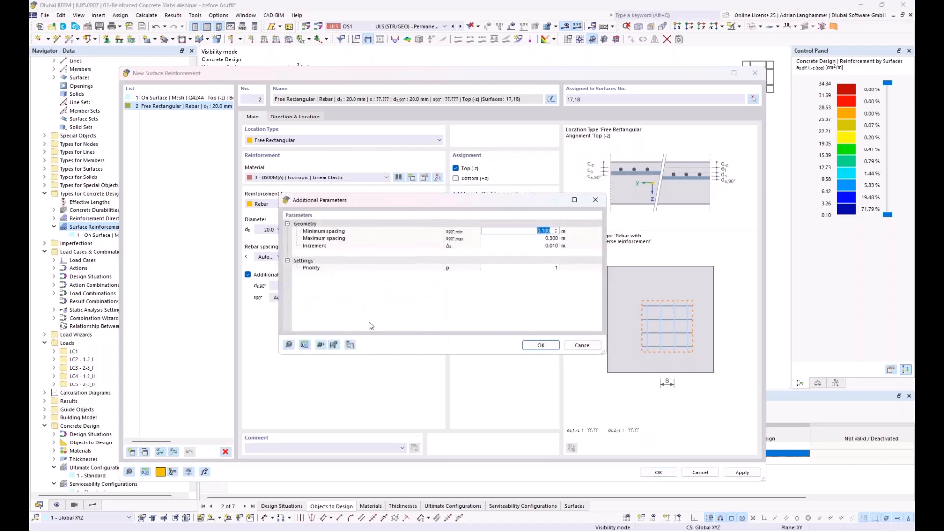
click(529, 245)
text(0,05)
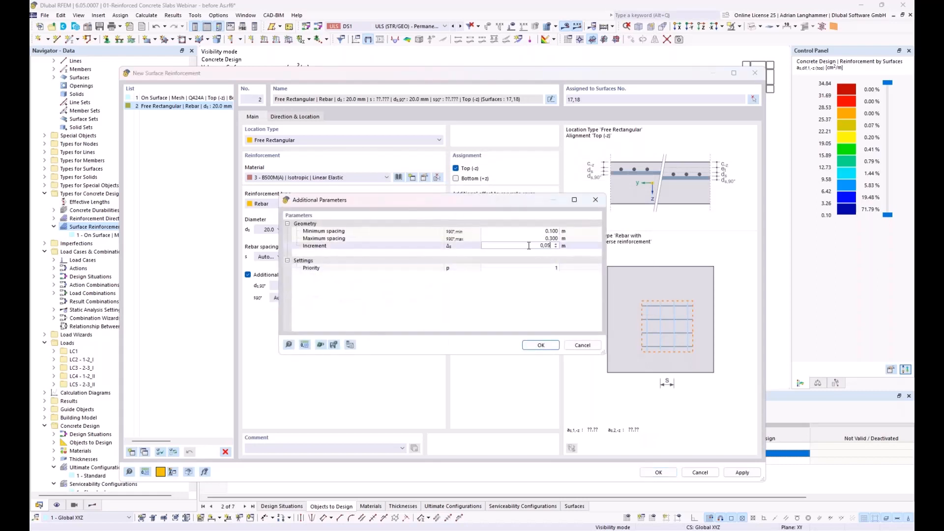
click(541, 344)
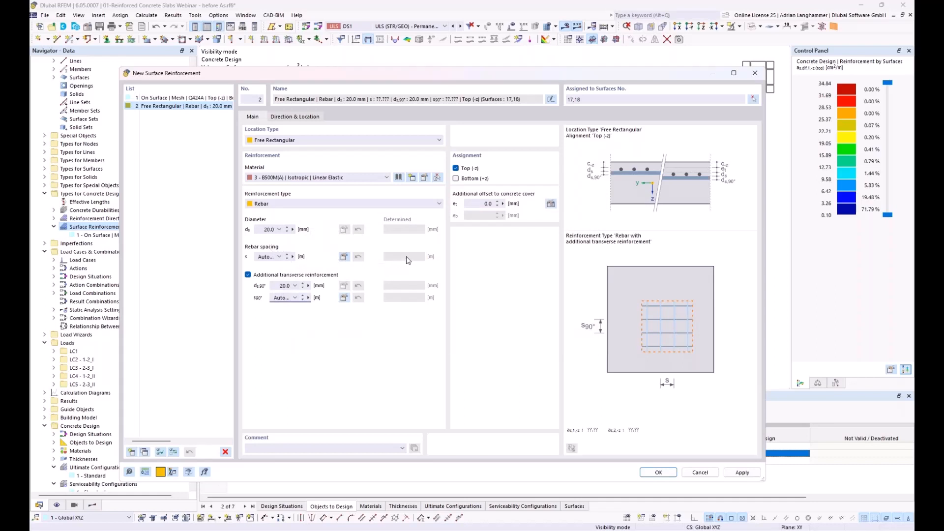
Define the location by center and sides as a 2.500 m by 2.500 m rectangle centered on the inner column at X 6.200, Y 5.500, and apply
click(298, 117)
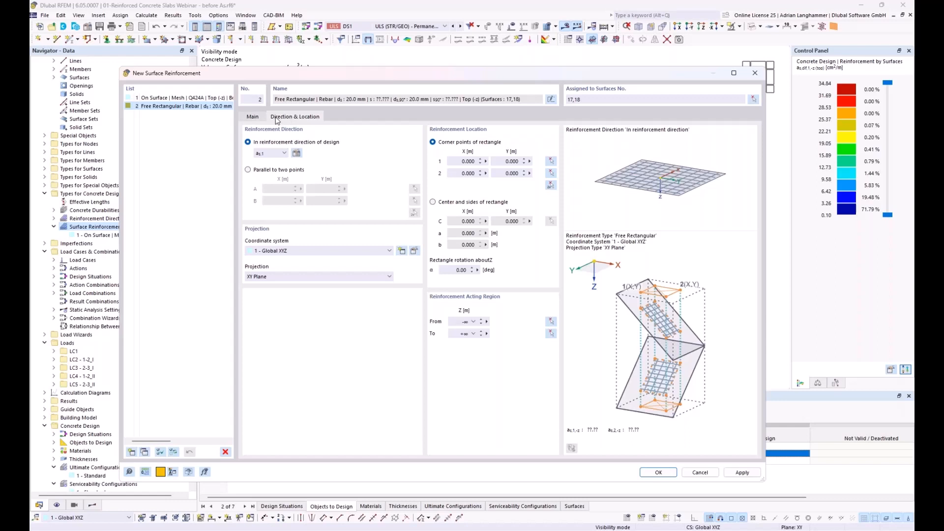
click(434, 203)
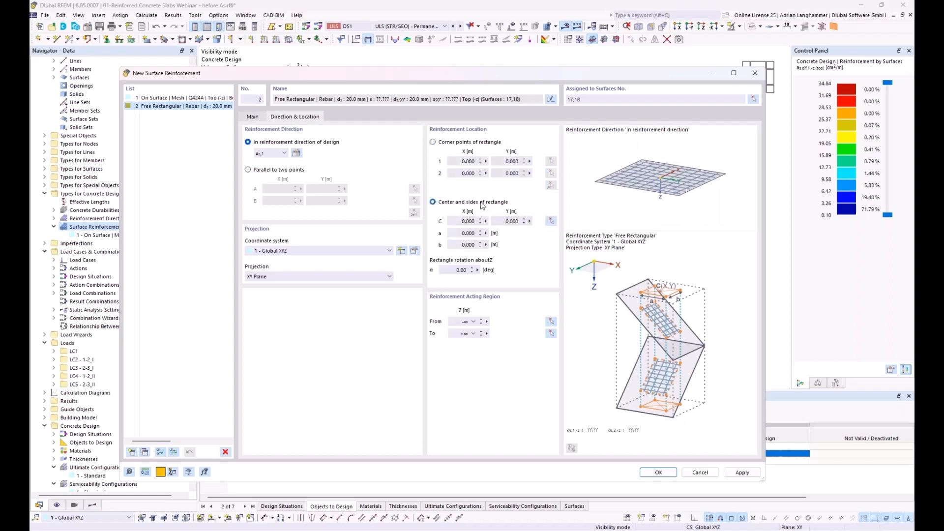
click(459, 235)
key(Tab)
click(468, 233)
click(551, 221)
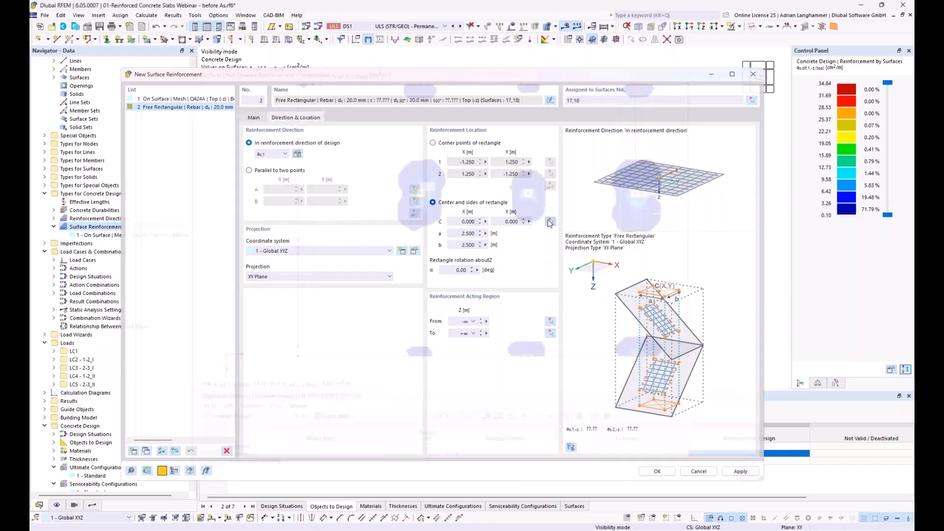
click(421, 194)
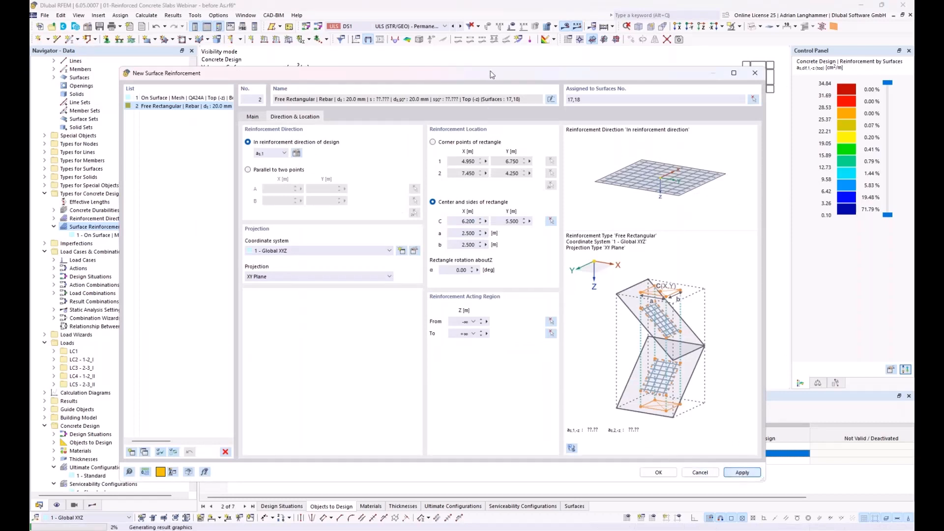
drag(413, 75, 463, 35)
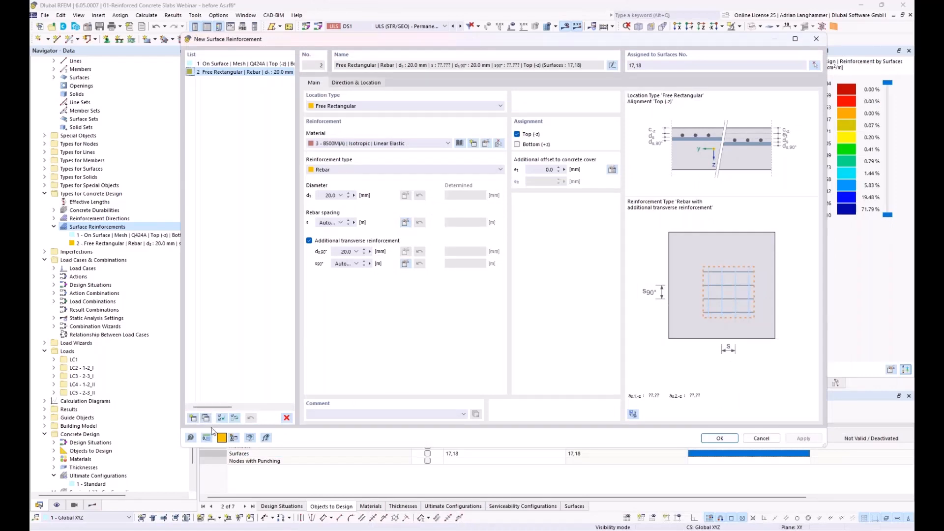
Duplicate the free rectangular reinforcement, center the copy on the slab edge column at X 6.300, Y 13.700, and apply
drag(383, 42, 443, 84)
click(237, 460)
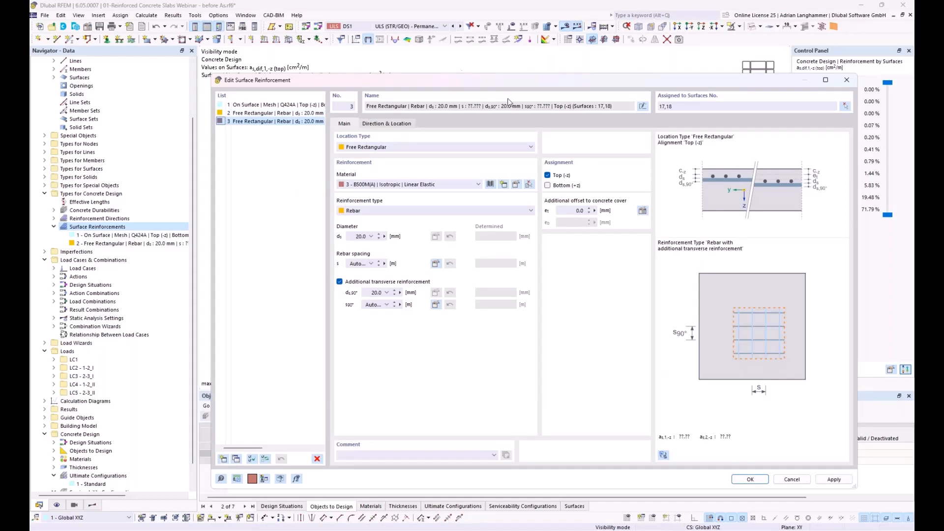
click(394, 124)
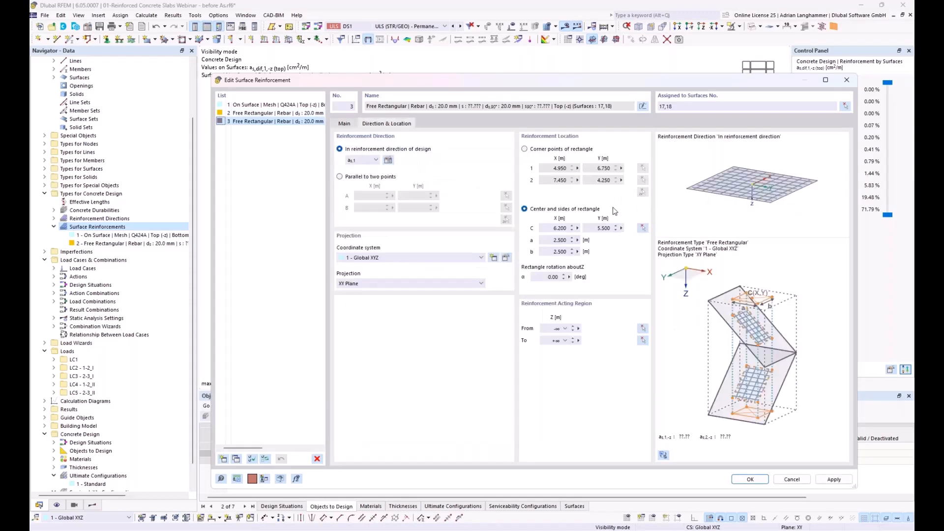
click(644, 228)
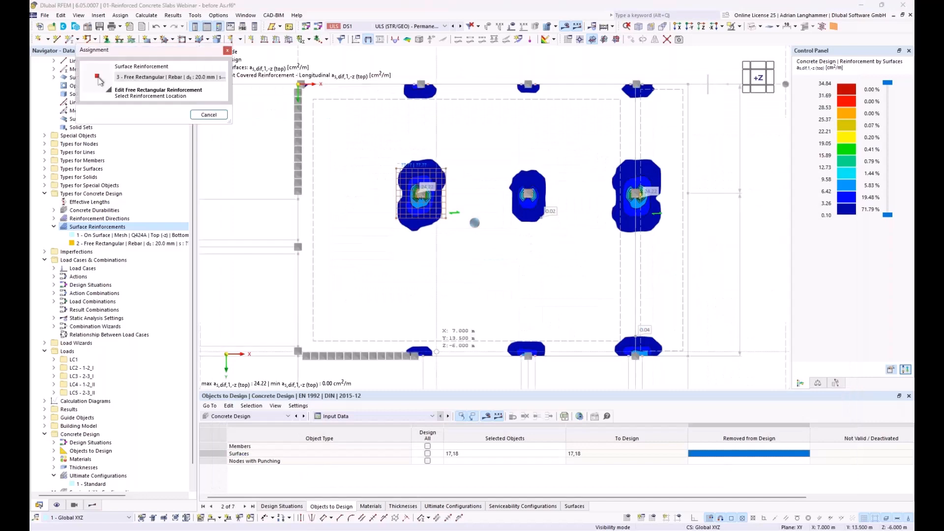
click(423, 355)
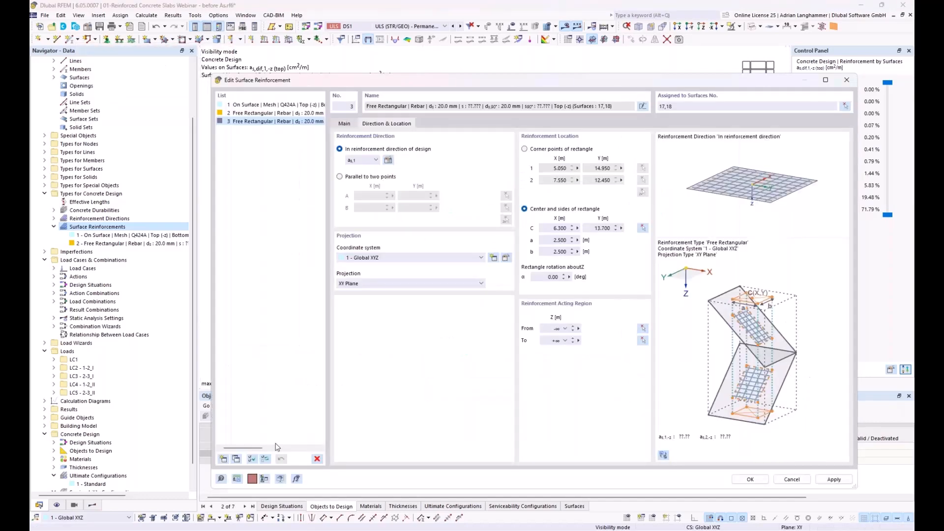
click(833, 479)
Duplicate the reinforcement again, center it on the opposite edge column at X 6.200, Y 0.000, and accept the definitions
drag(538, 81, 513, 20)
click(208, 401)
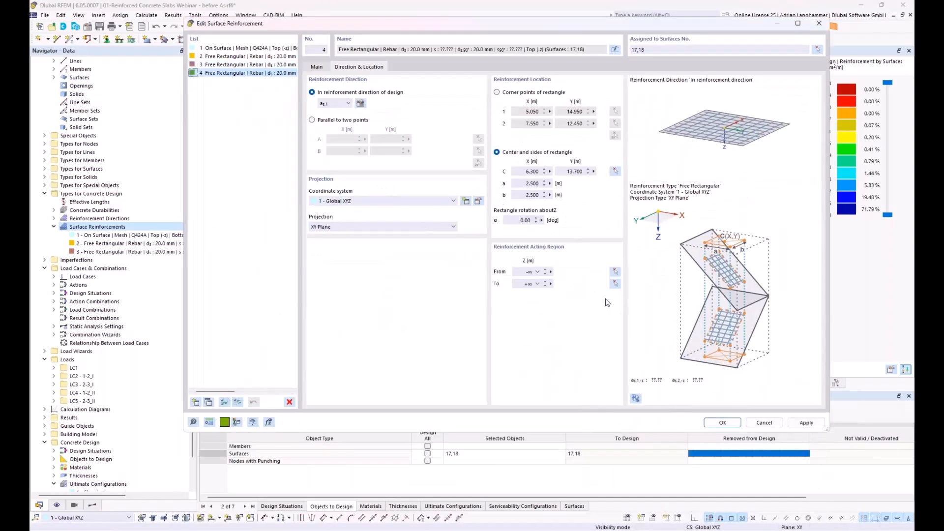
click(615, 171)
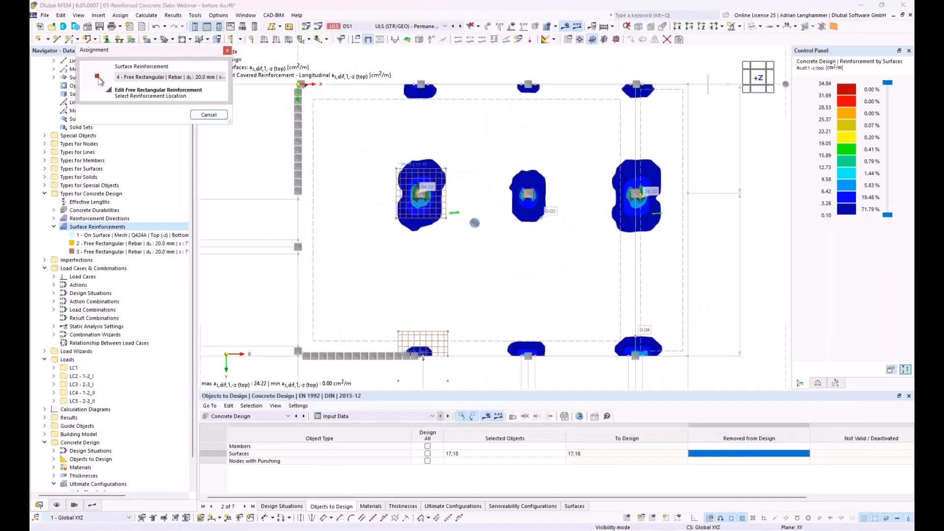
click(420, 90)
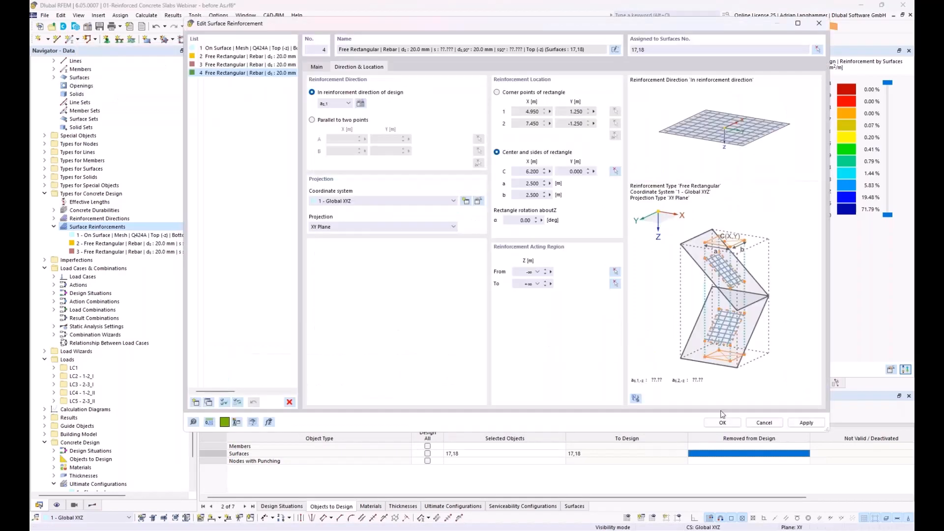
click(801, 423)
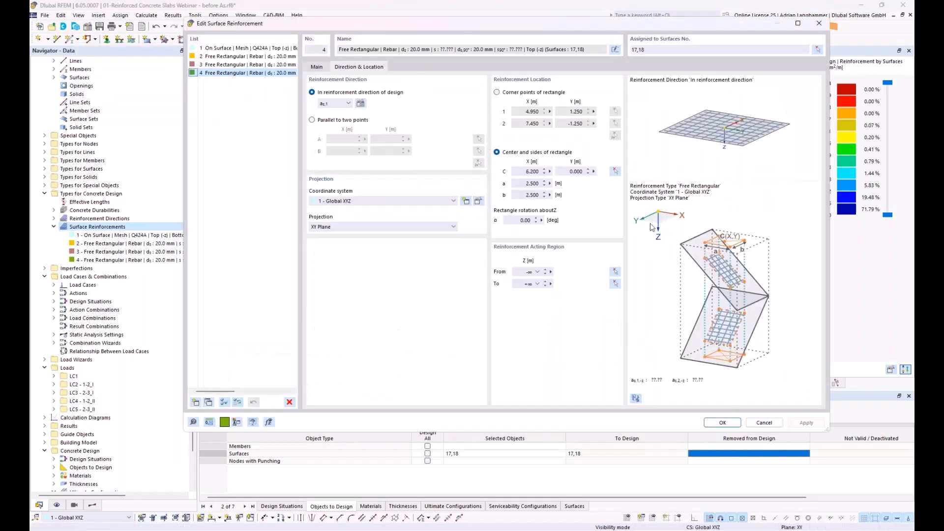
drag(527, 78, 498, 49)
click(689, 449)
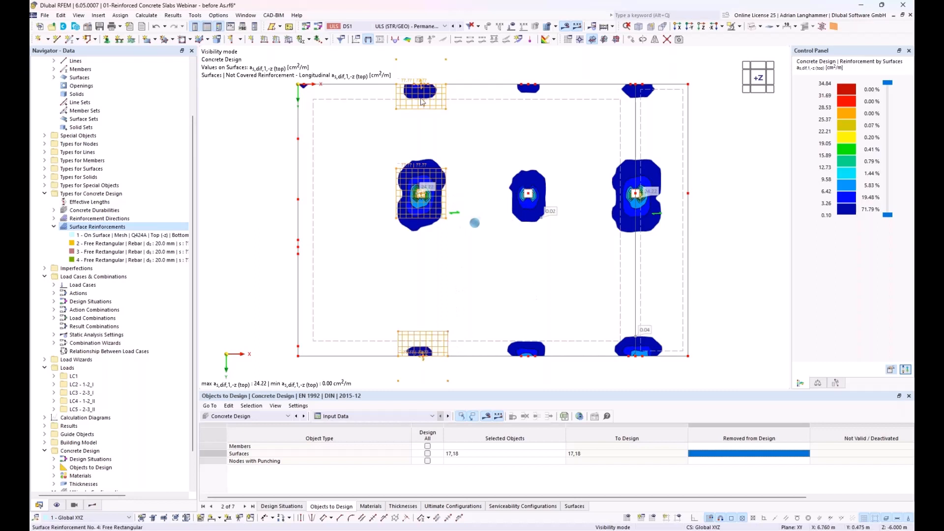
Copy the three free rectangular reinforcements in two steps with a displacement of 5.400 m in X to the remaining columns
middle_drag(496, 216, 475, 215)
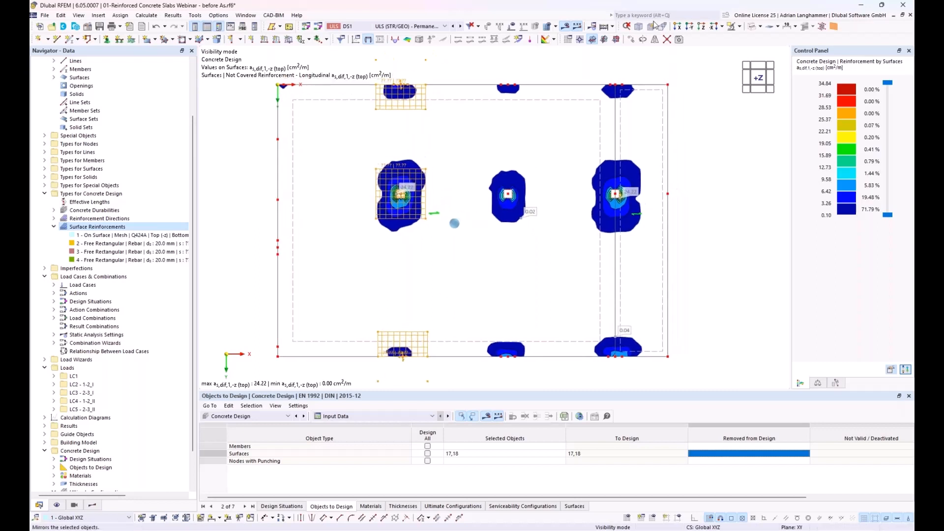
click(632, 40)
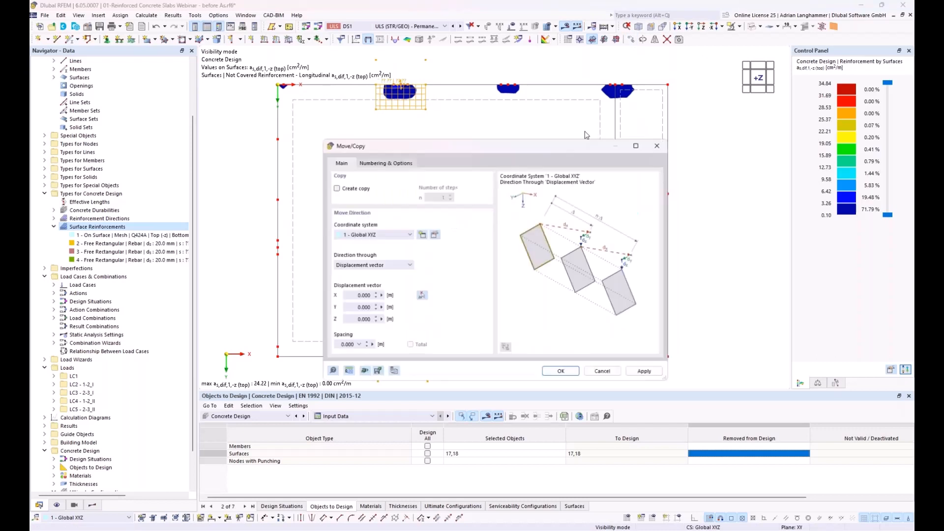
click(352, 190)
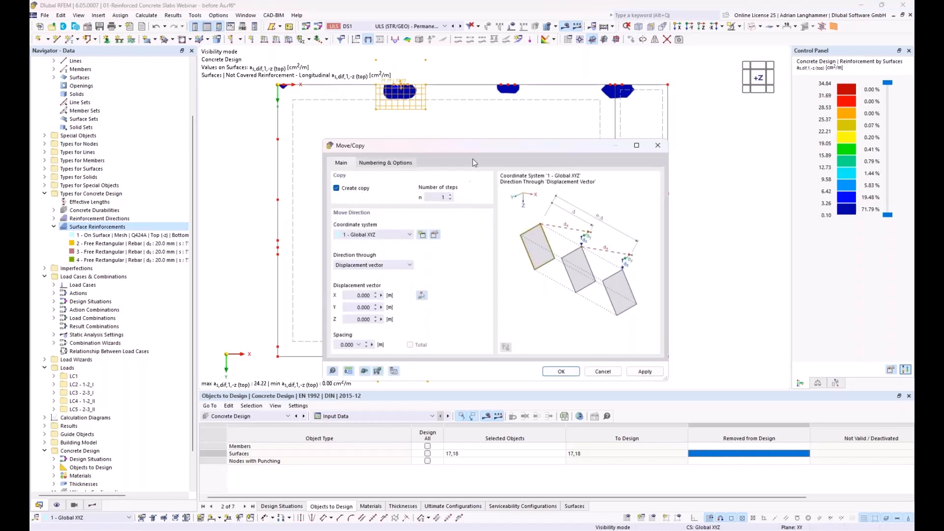
click(450, 195)
click(421, 295)
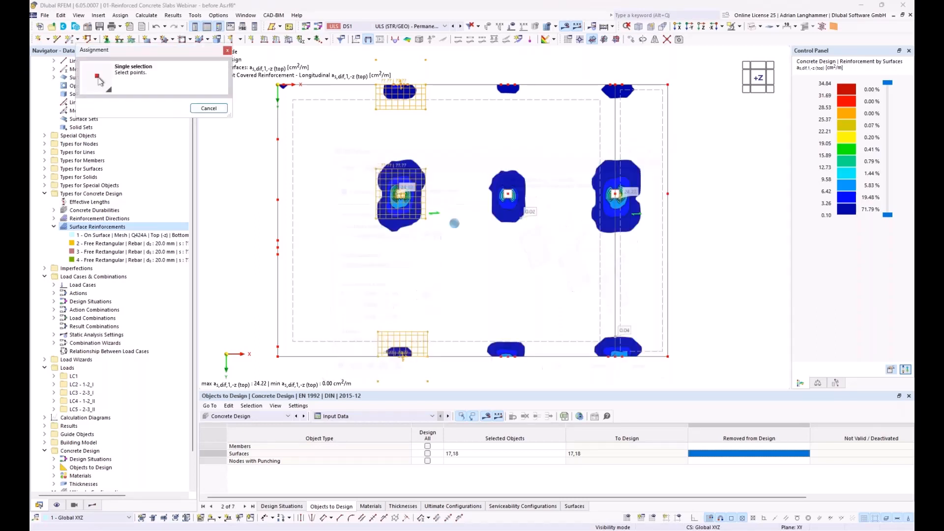
click(400, 194)
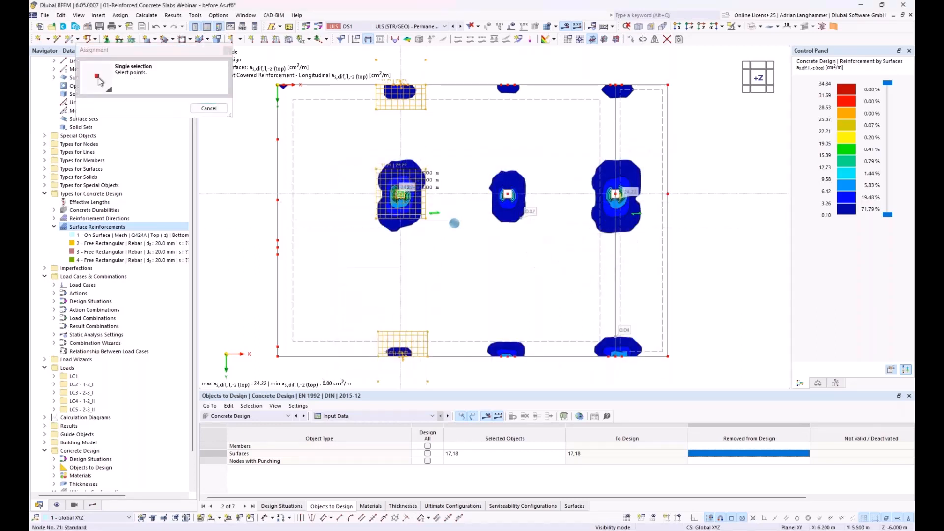
click(508, 194)
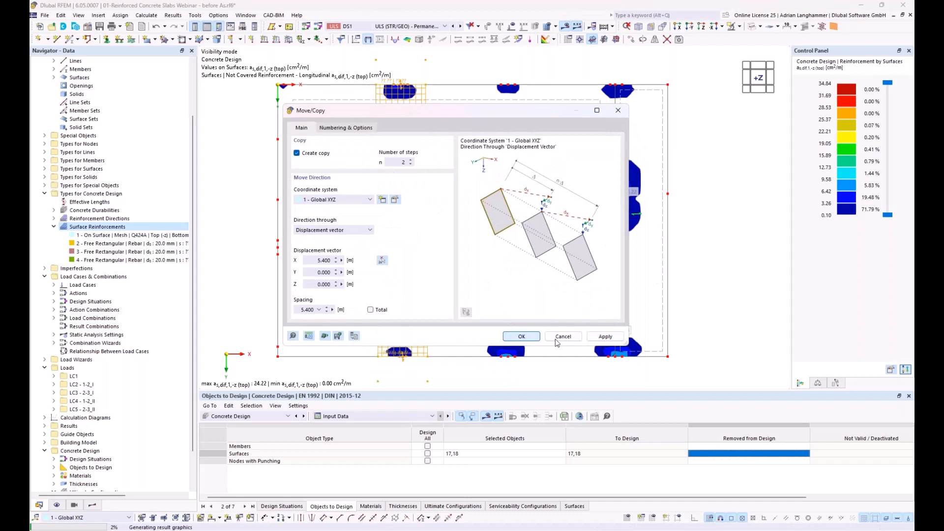
click(522, 337)
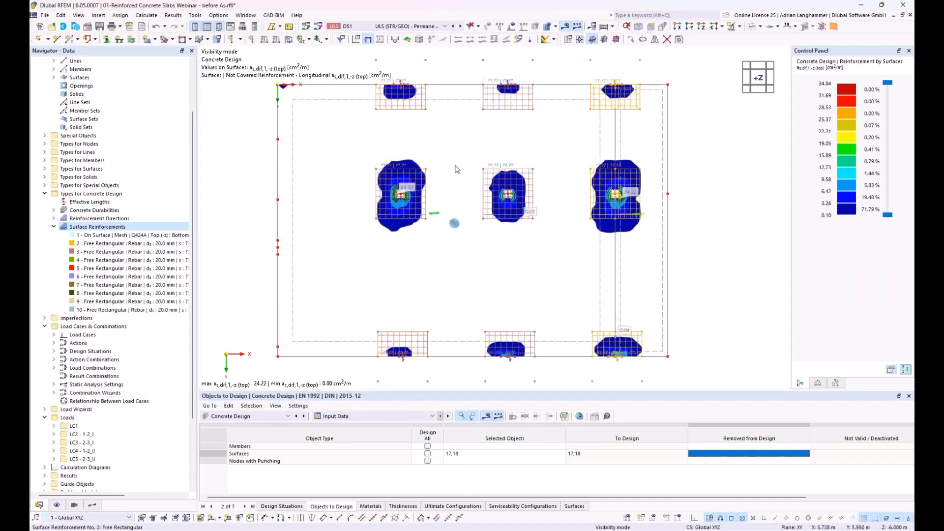
middle_drag(403, 296, 428, 309)
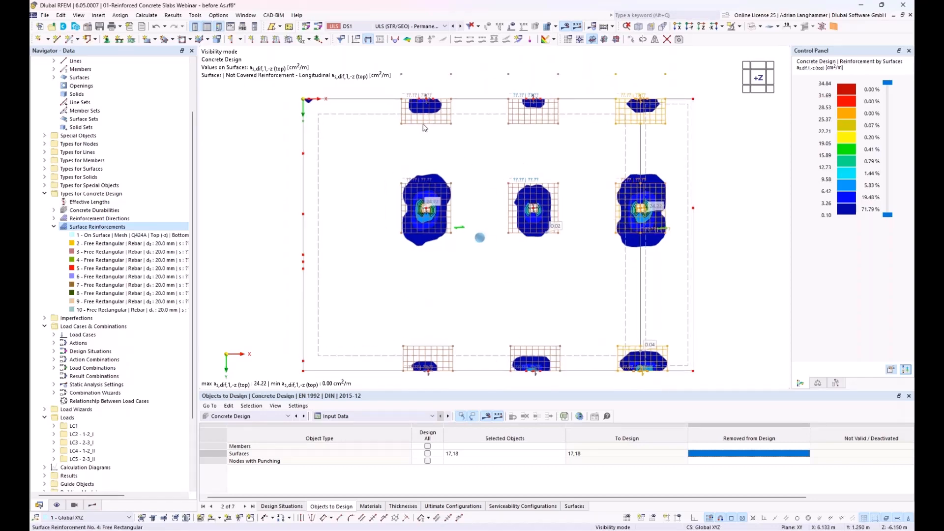
double_click(421, 349)
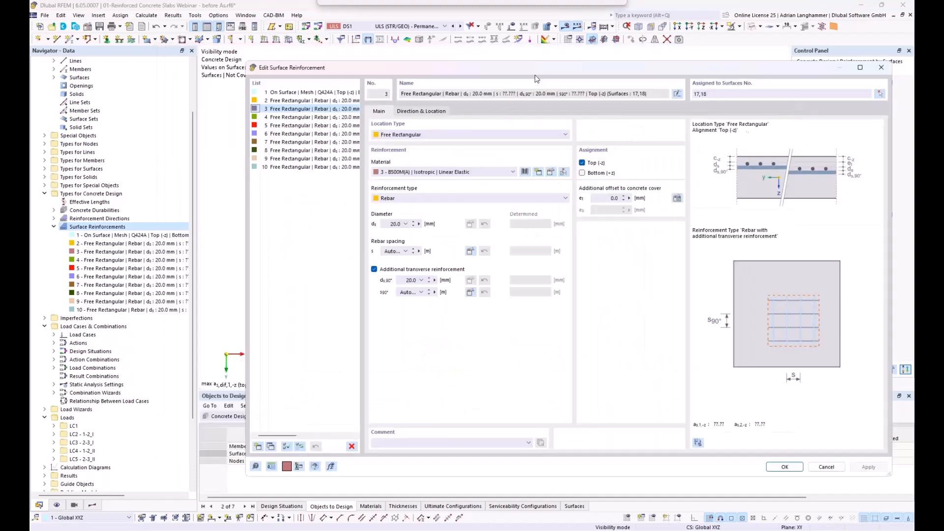
drag(536, 67, 387, 56)
click(730, 56)
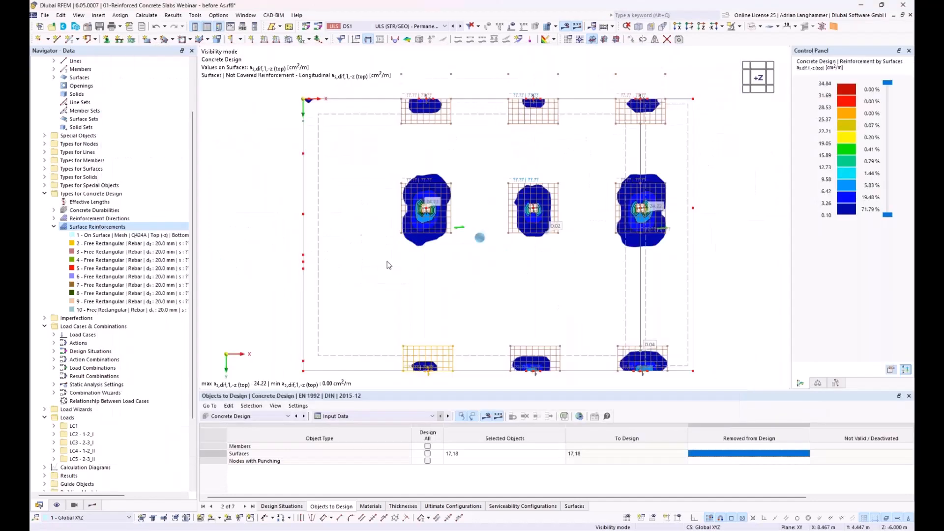
Compare the not covered top longitudinal reinforcement of the slab in directions 2 and 1
click(92, 505)
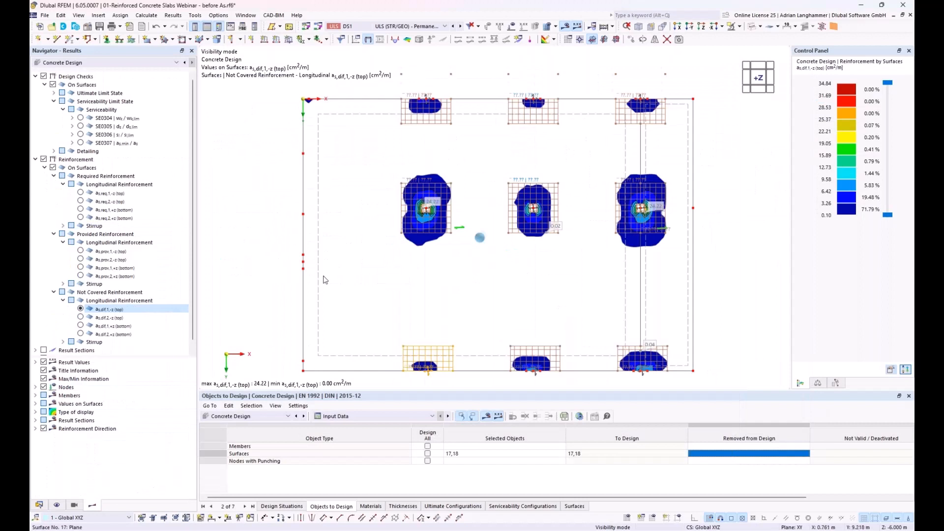
click(80, 318)
click(80, 318)
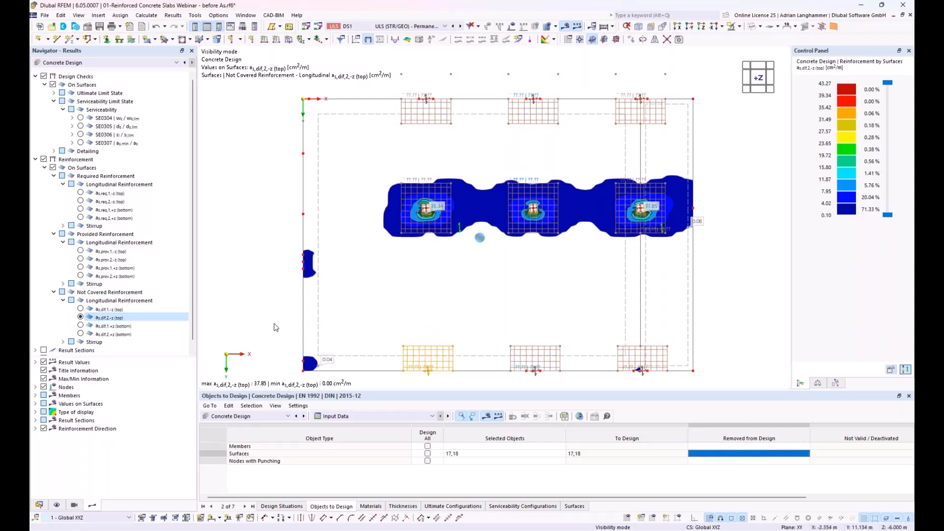
click(82, 309)
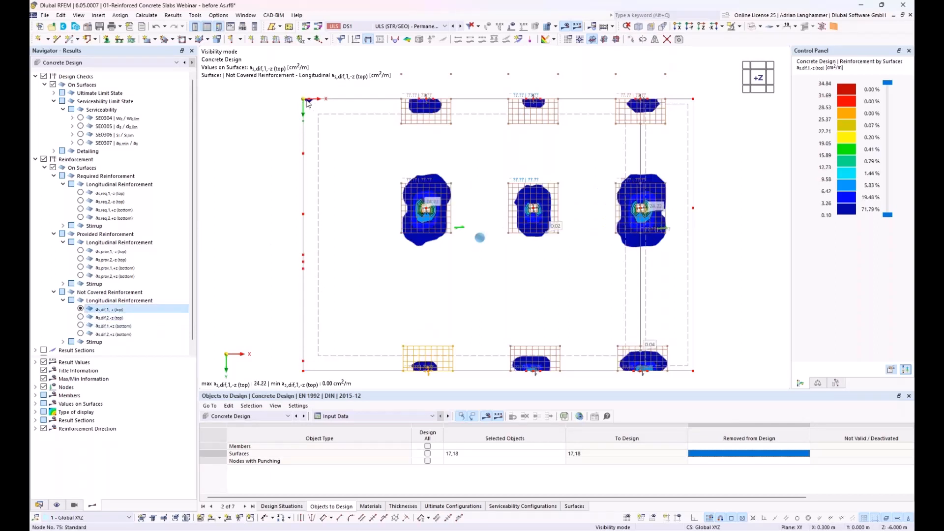
middle_drag(344, 169, 350, 143)
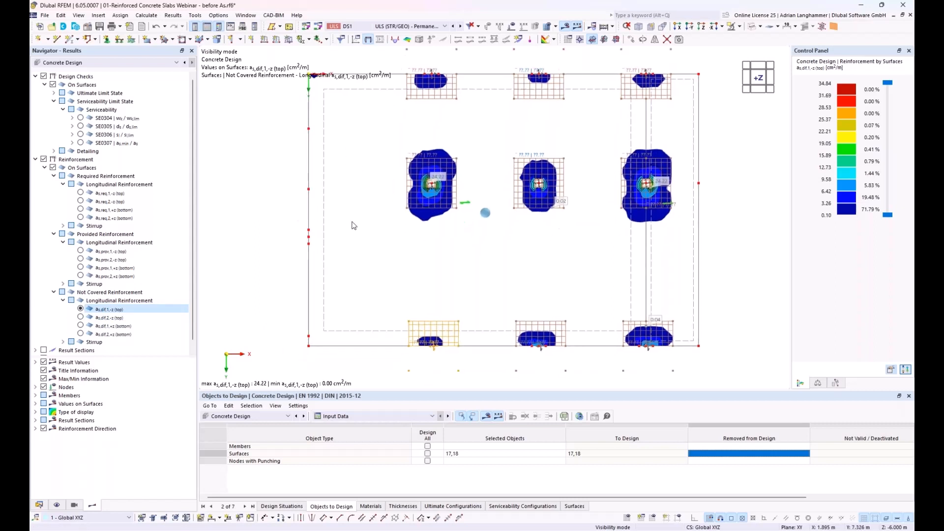
middle_drag(354, 233, 359, 252)
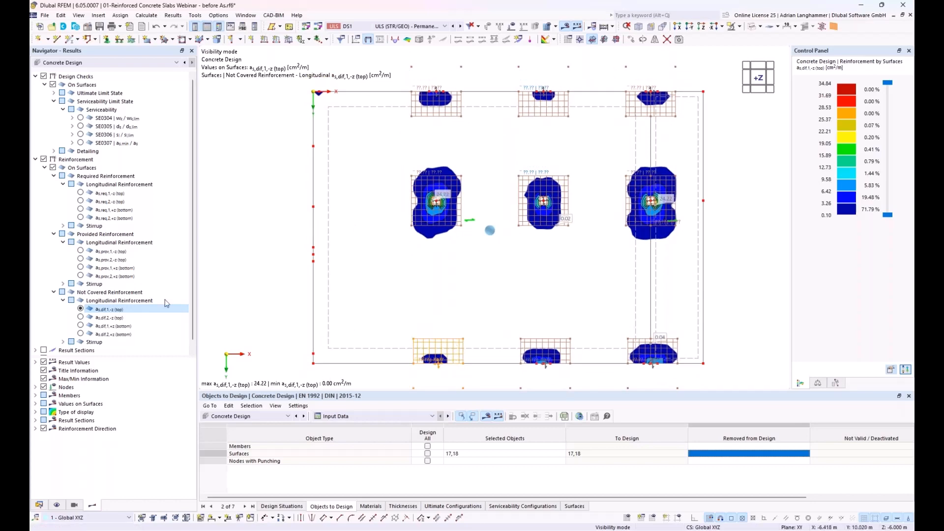
Duplicate a free rectangular reinforcement and center the copy on the slab corner at X 0.000, Y 13.700
double_click(458, 343)
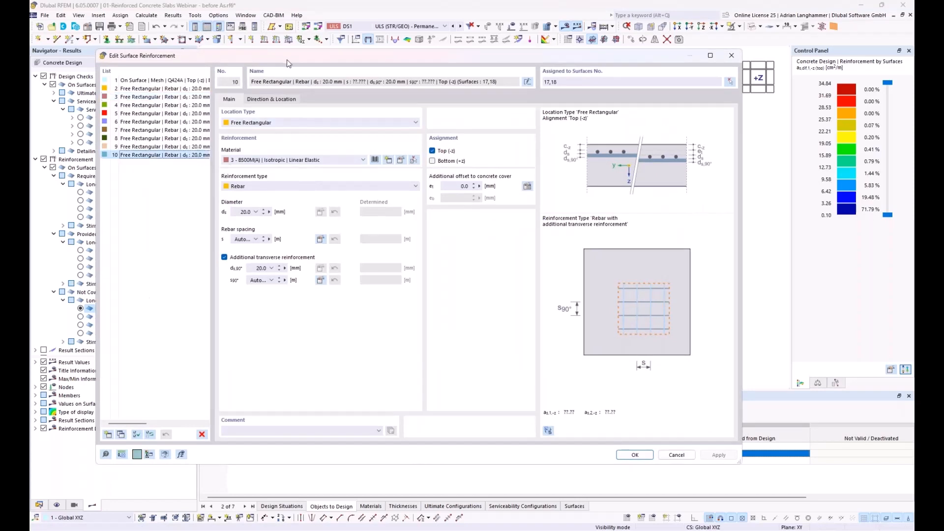
drag(310, 66, 468, 71)
click(304, 443)
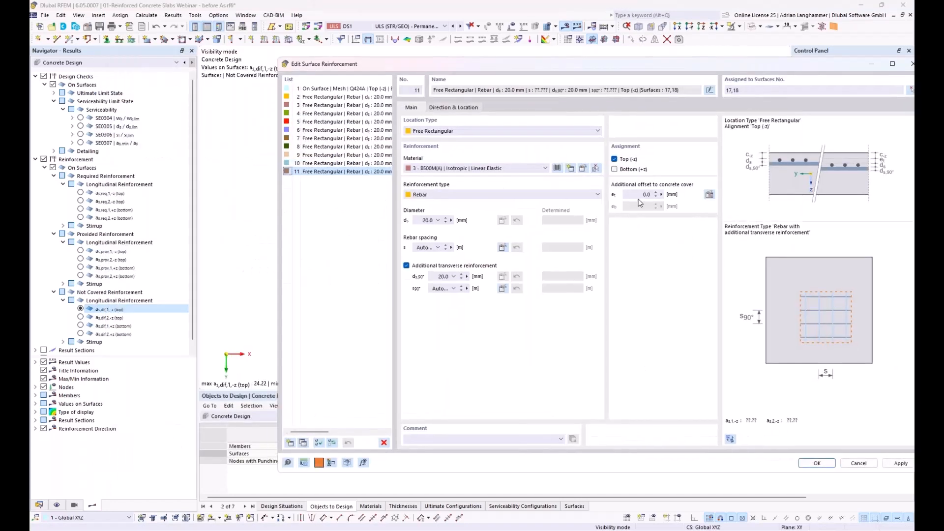
click(463, 108)
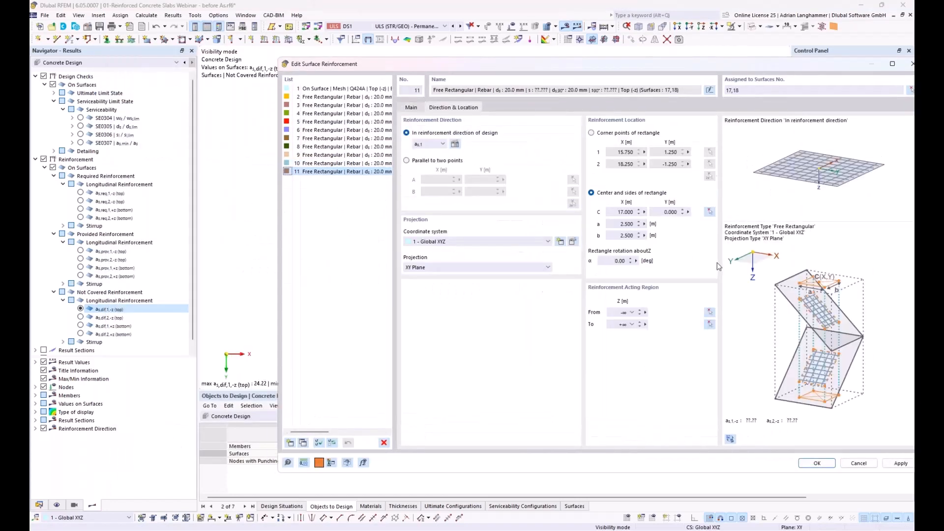
click(710, 212)
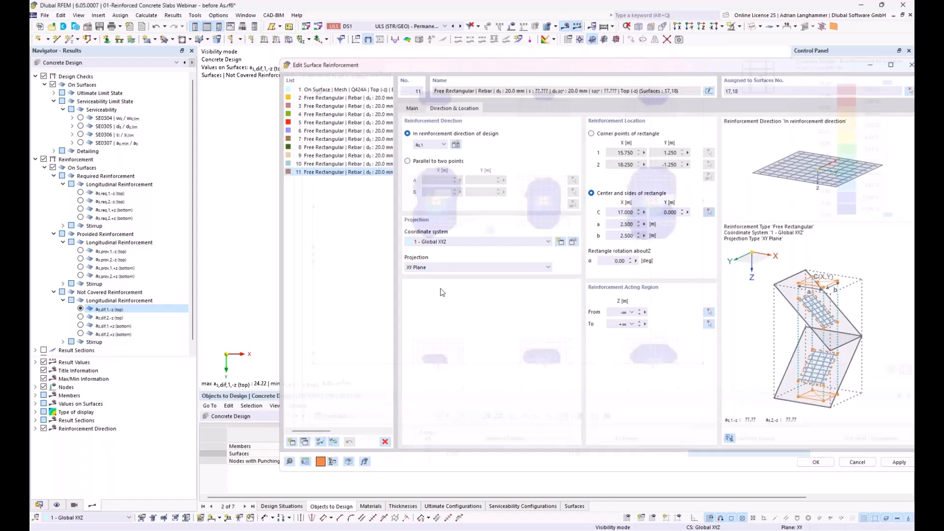
click(313, 358)
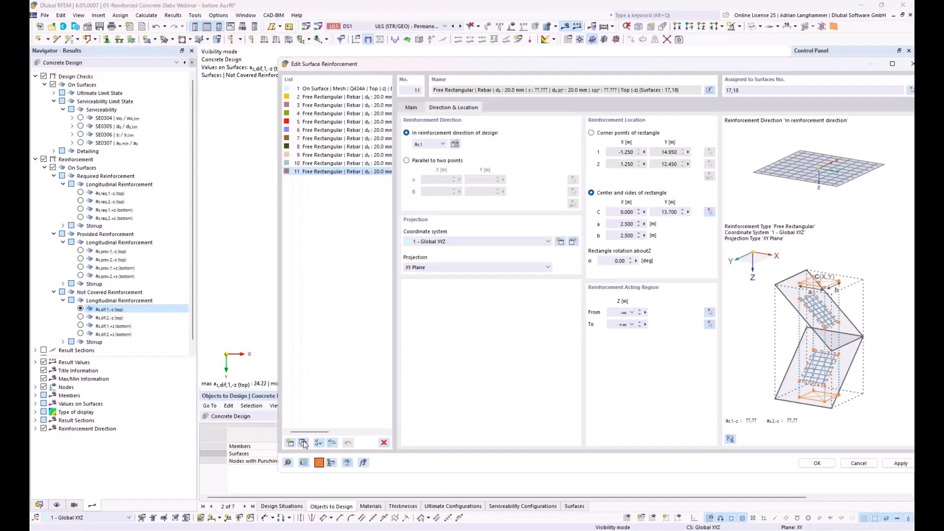
Duplicate the reinforcement twice more, centering the copies at X 0.000, Y 8.200 and X 0.000, Y 0.000, and accept the definitions
click(710, 212)
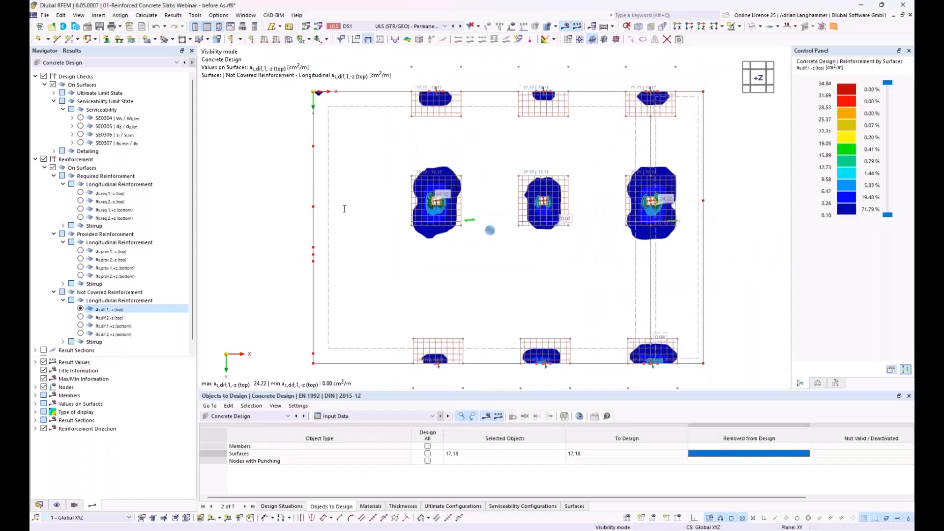
click(313, 255)
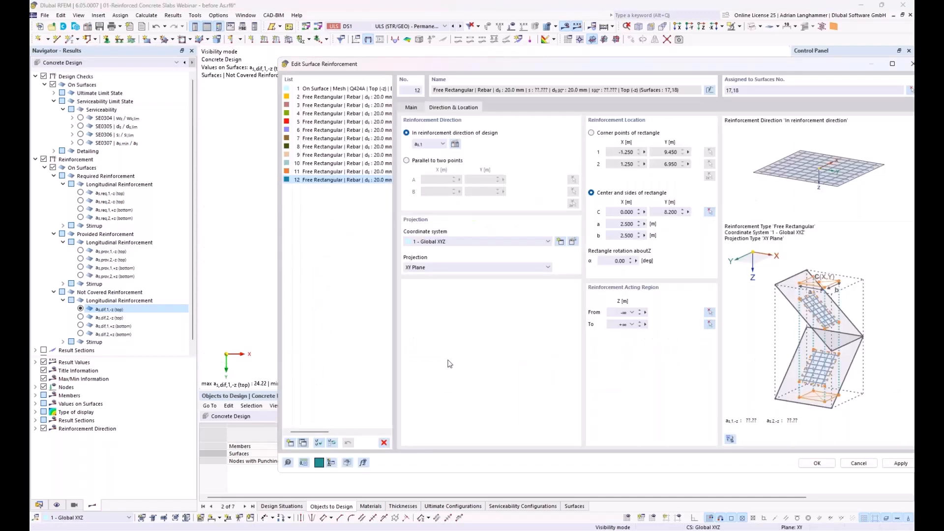
click(709, 212)
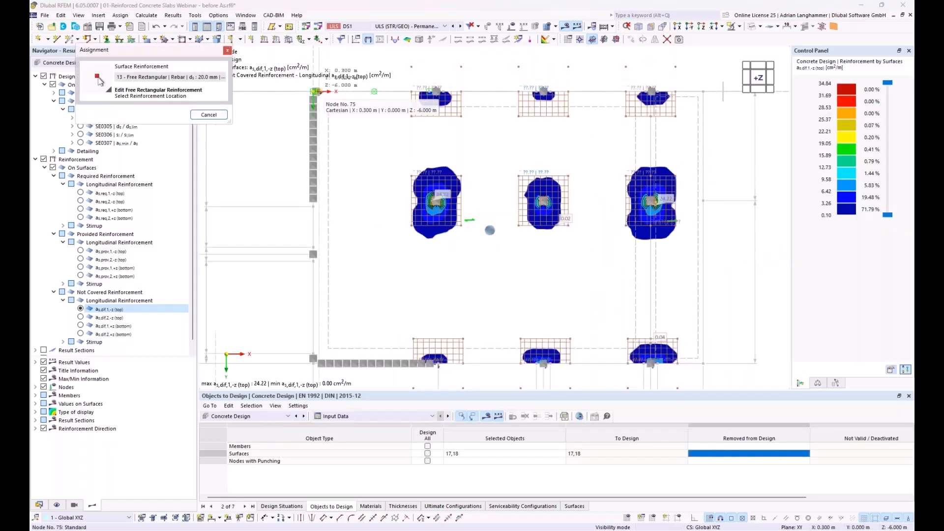
click(315, 91)
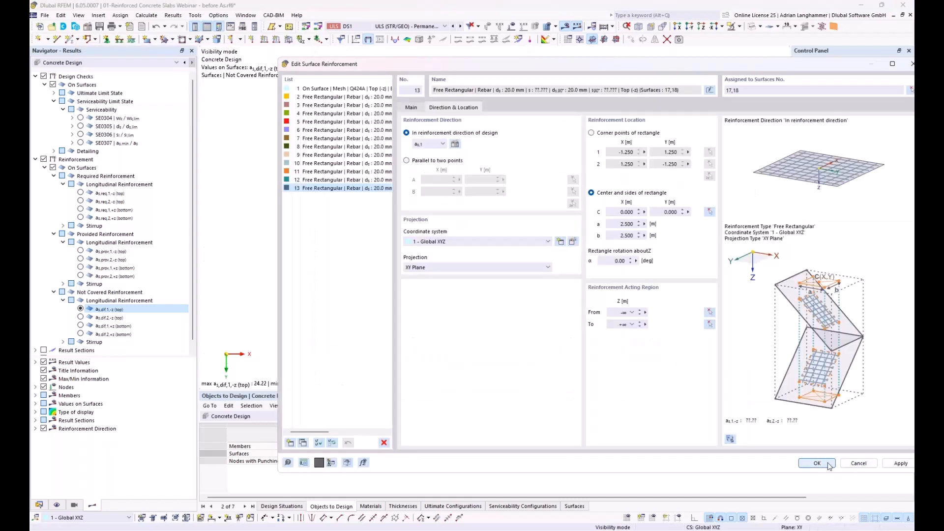
key(Return)
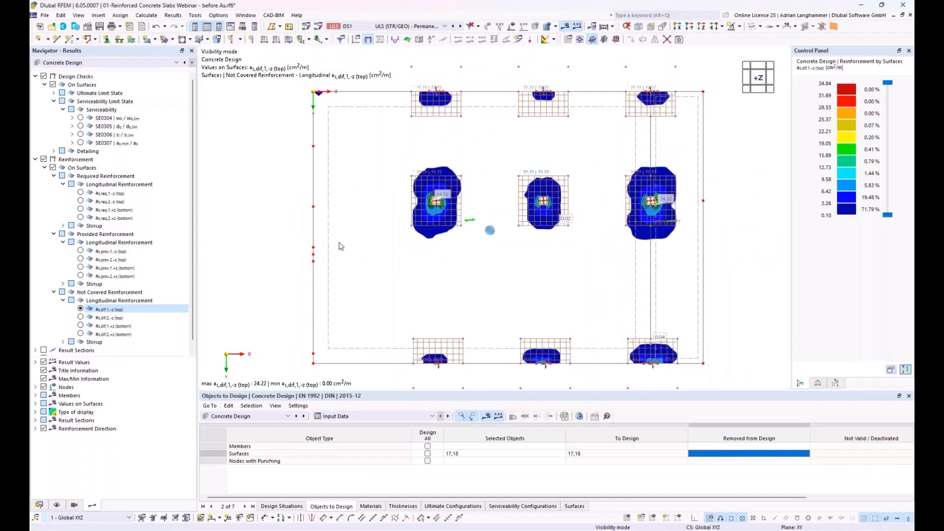
Check the not covered top reinforcement in both directions against the rectangles along the slab edges and over the inner columns
middle_drag(393, 271, 343, 256)
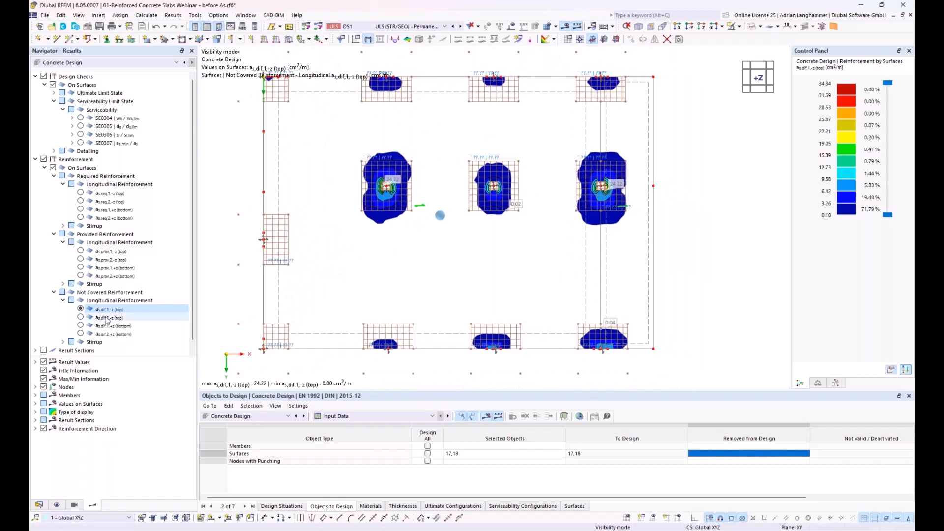
click(80, 319)
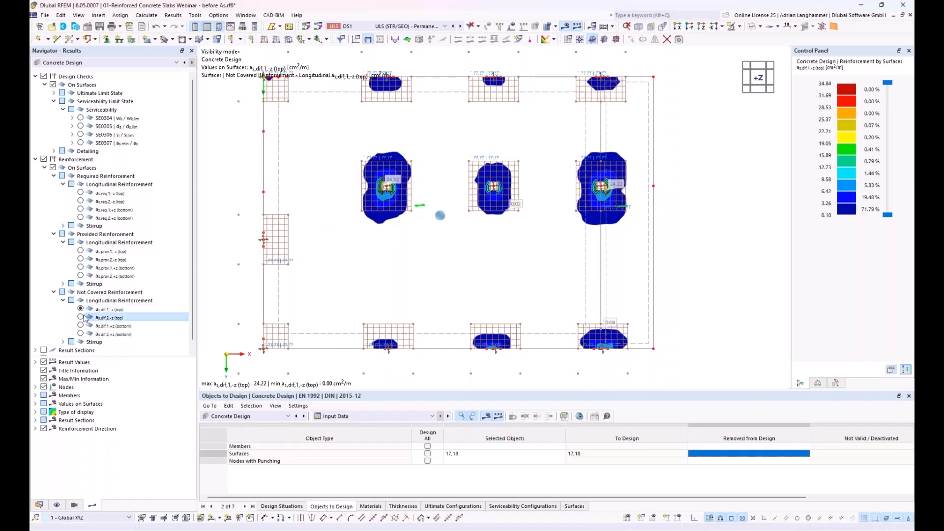
click(81, 317)
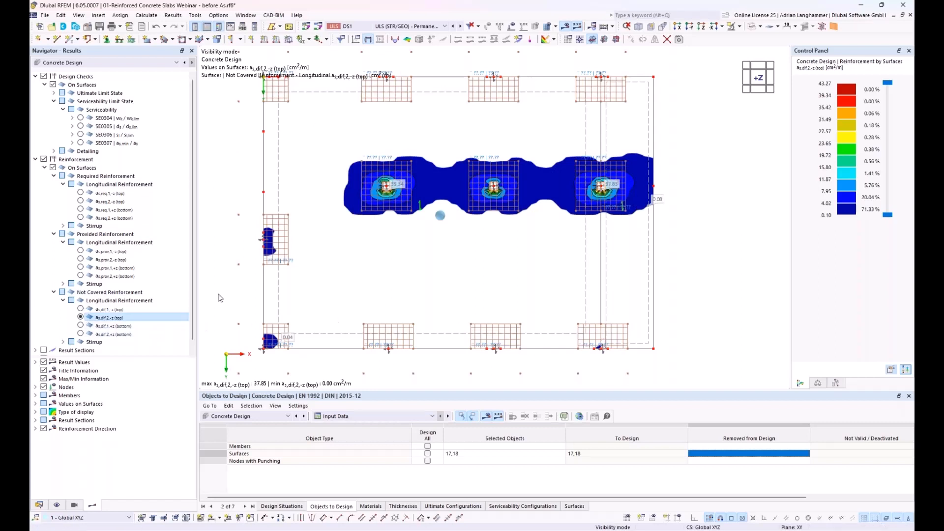
click(79, 312)
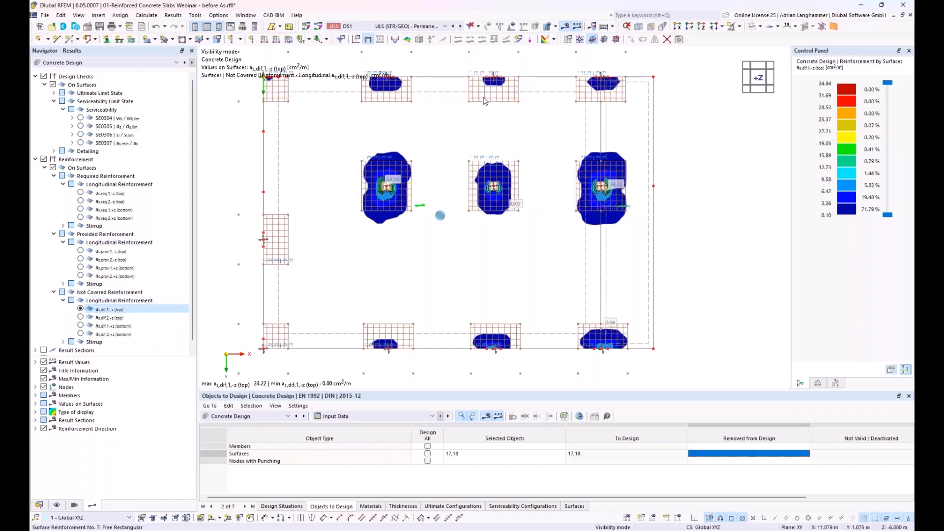
middle_drag(408, 103, 416, 121)
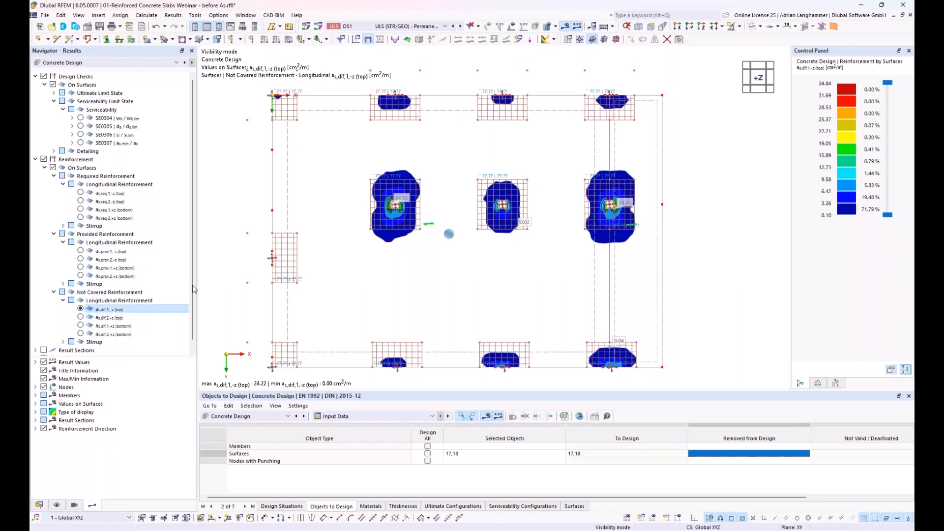
click(81, 319)
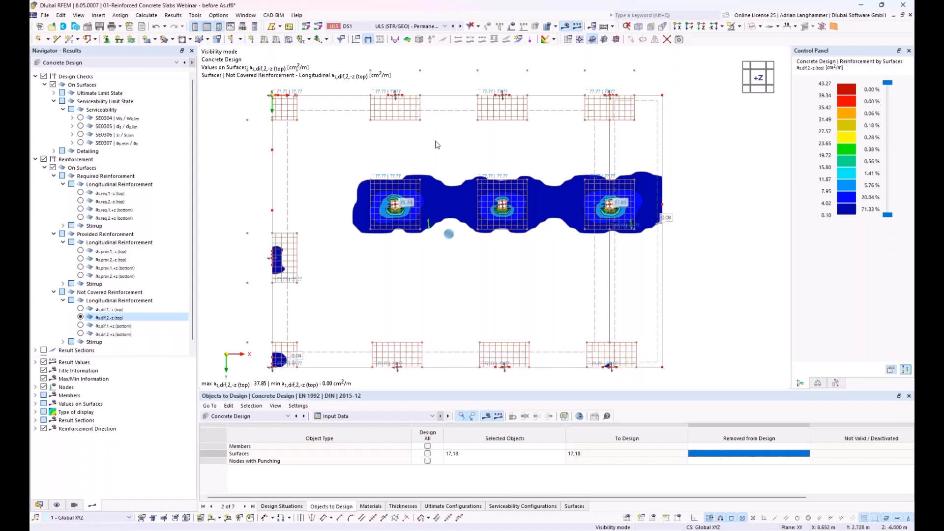
Remove the additional transverse reinforcement from the three column rectangles on the upper slab edge and the first two on the lower edge
click(398, 117)
click(501, 112)
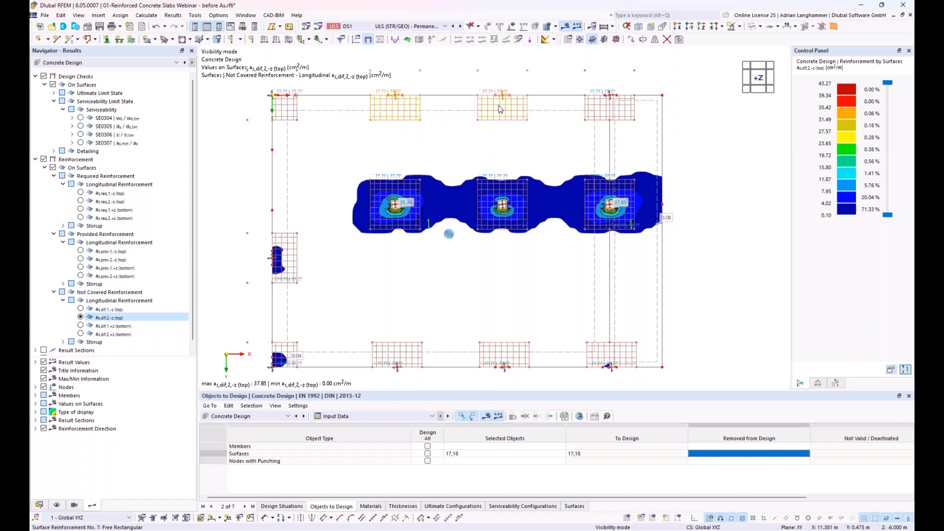
click(593, 115)
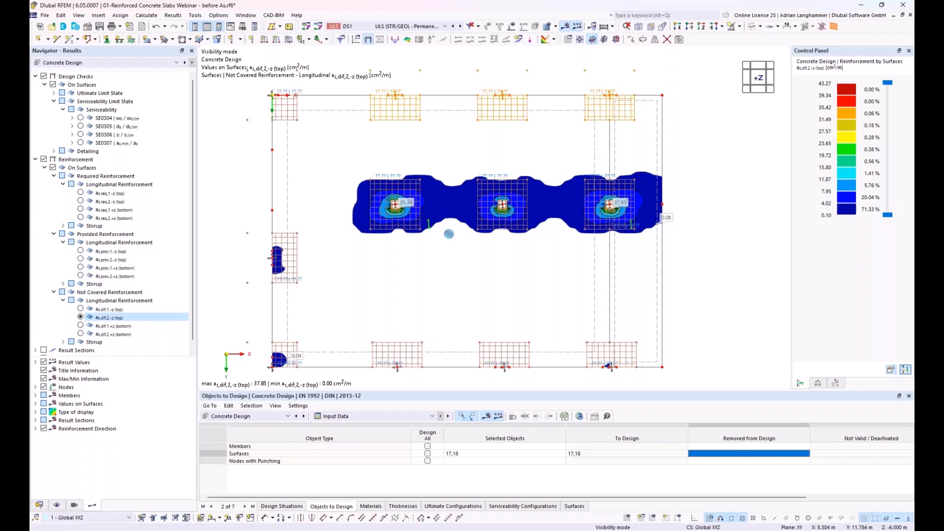
click(412, 350)
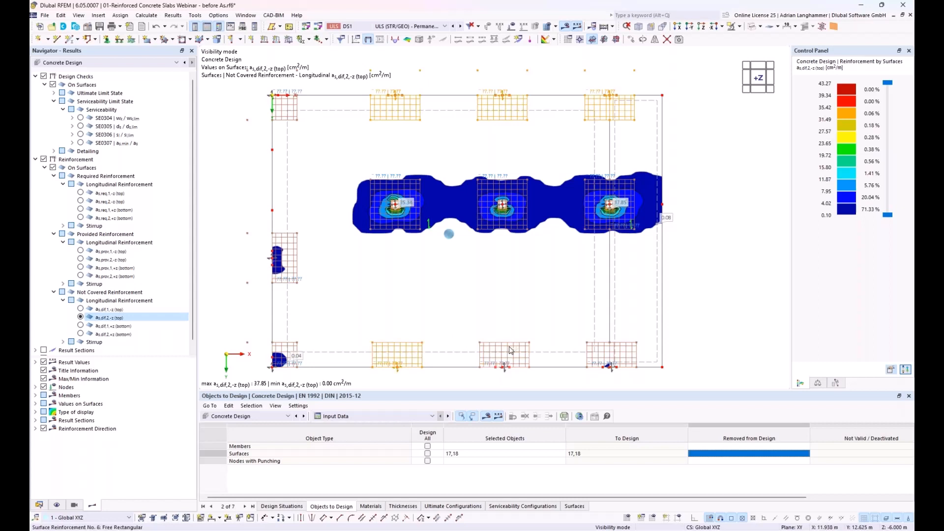
right_click(509, 347)
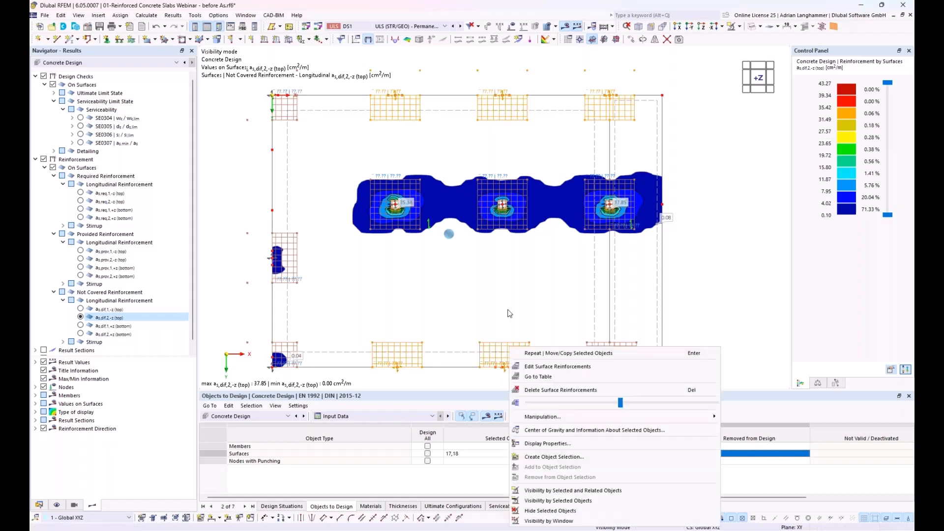
click(546, 368)
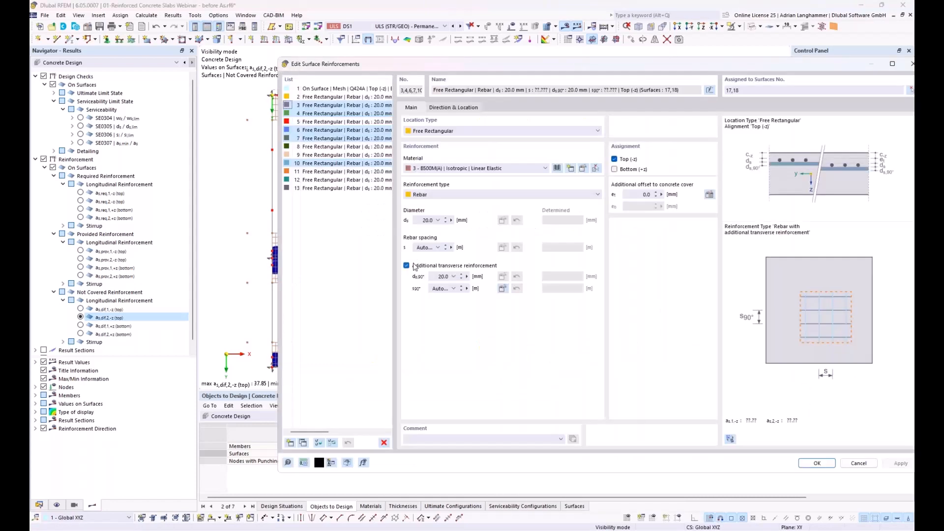
click(406, 266)
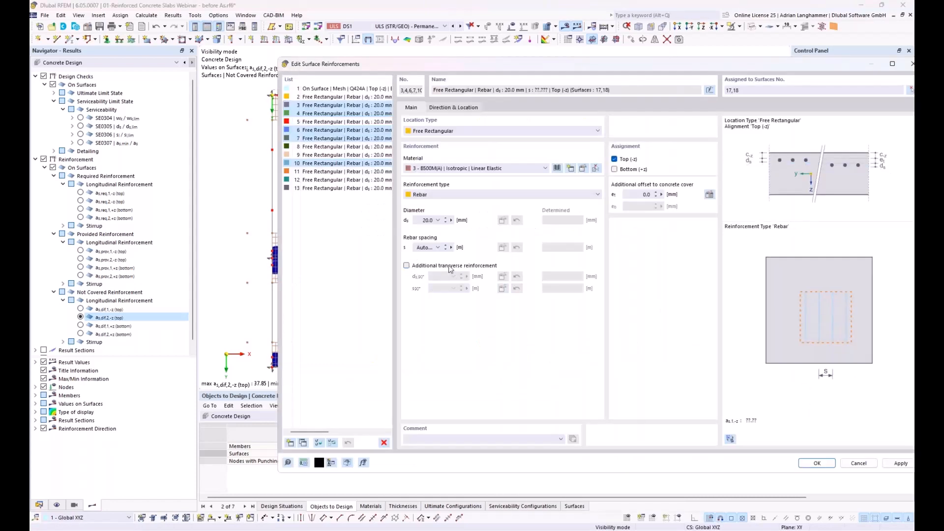
click(816, 464)
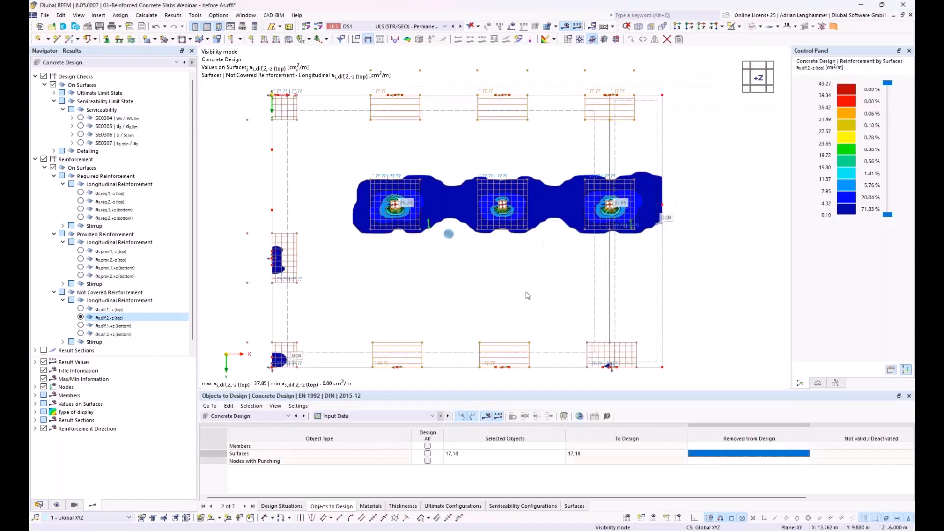
Remove the additional transverse reinforcement from the free rectangular reinforcement at the slab's upper left corner
double_click(284, 122)
click(406, 265)
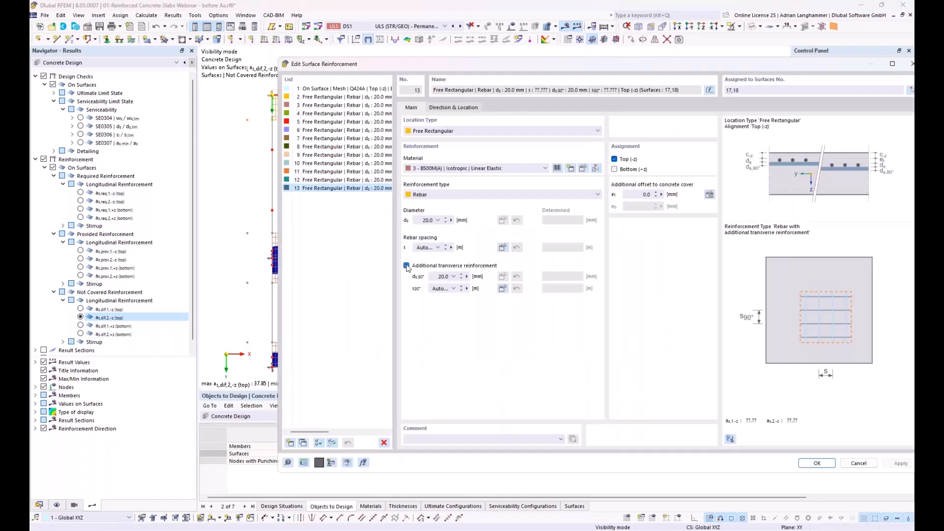
key(Return)
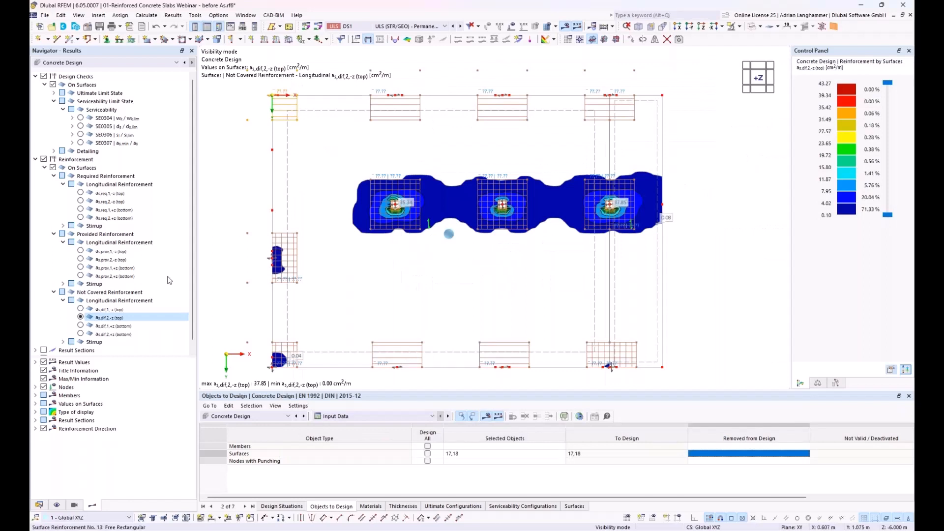
Compare both top directions, then make the left edge's middle and lower corner rectangles single-direction rebar in direction as,2
click(81, 309)
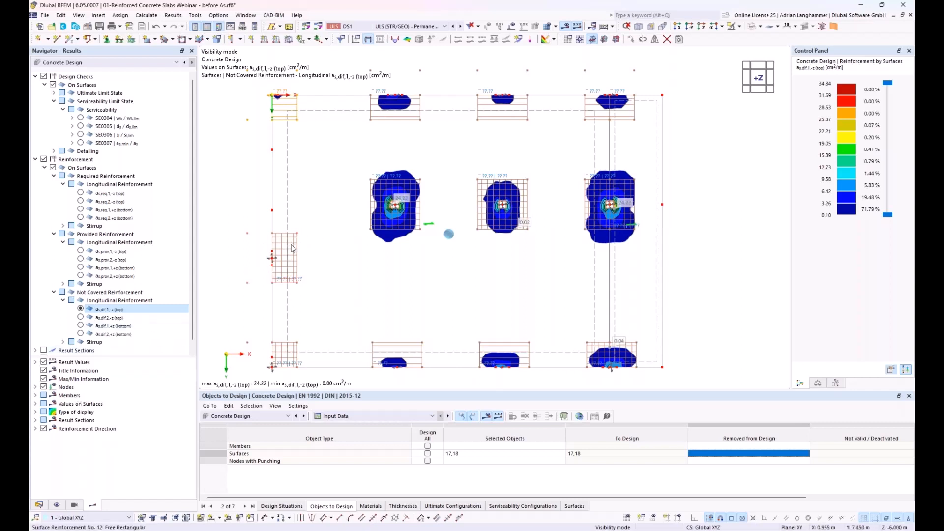
click(105, 317)
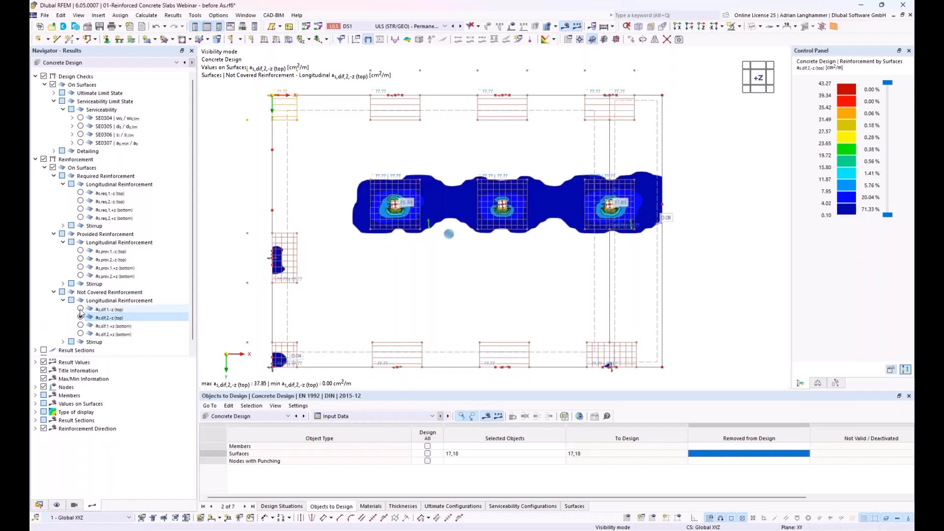
click(288, 257)
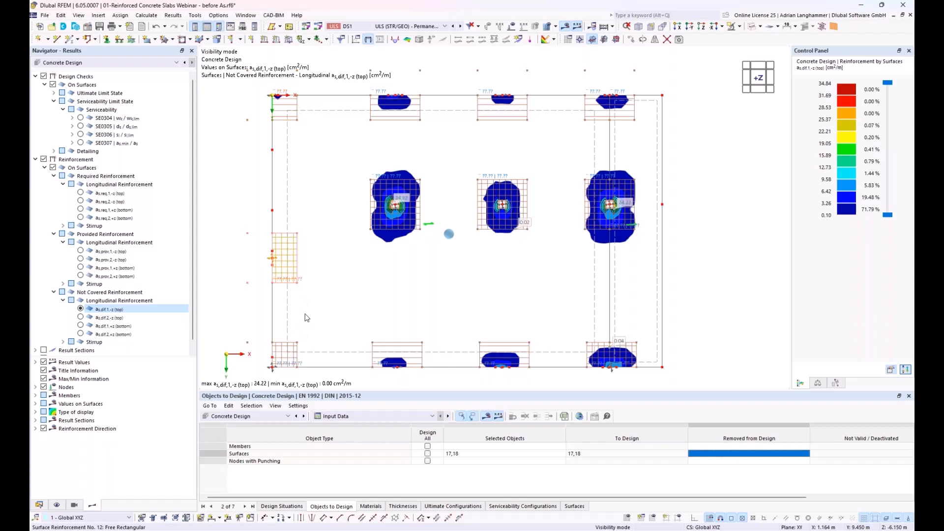
double_click(294, 348)
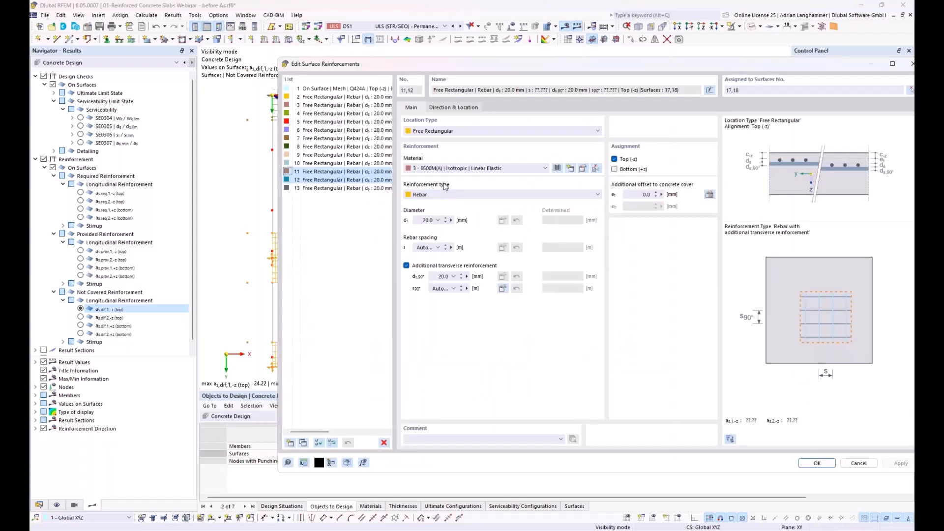
click(420, 267)
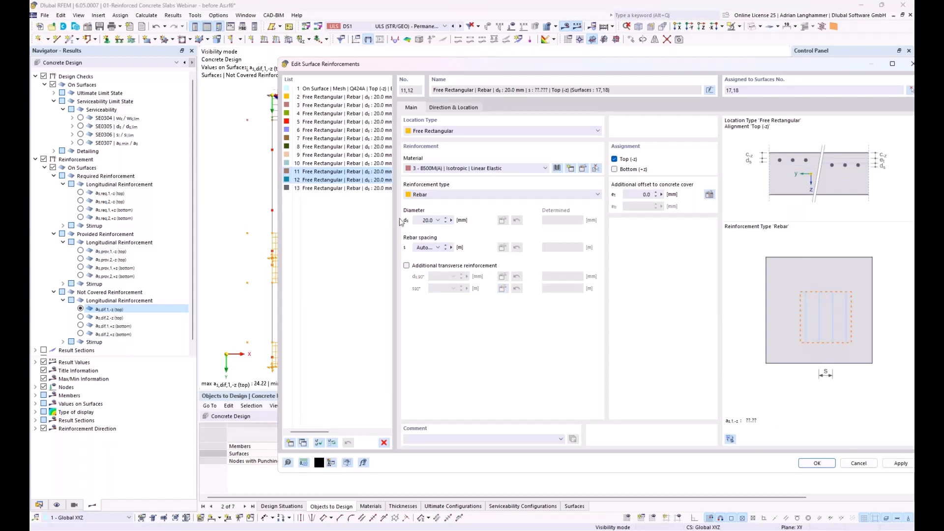
click(453, 107)
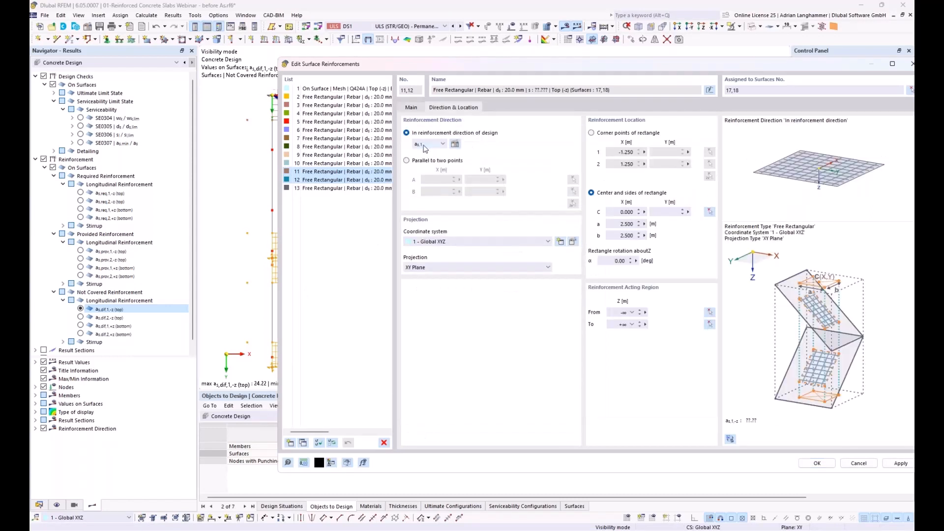
click(443, 145)
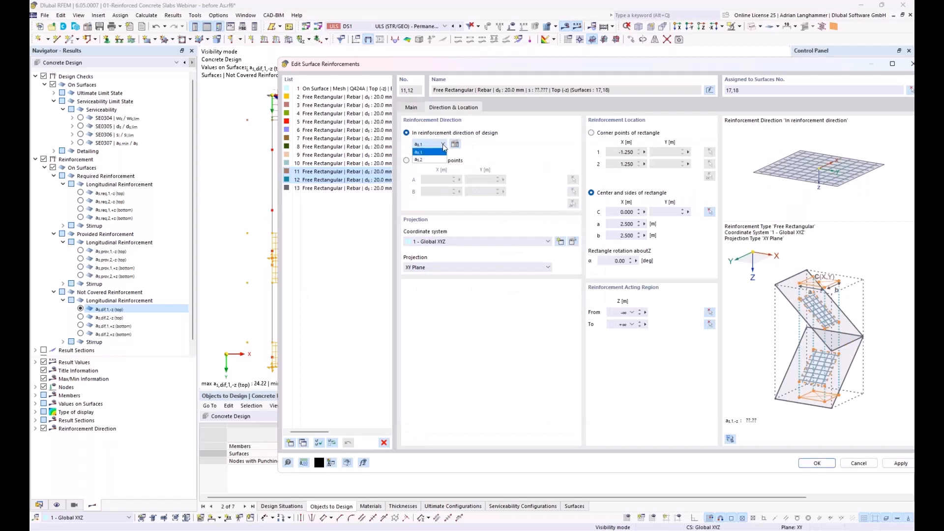
click(426, 160)
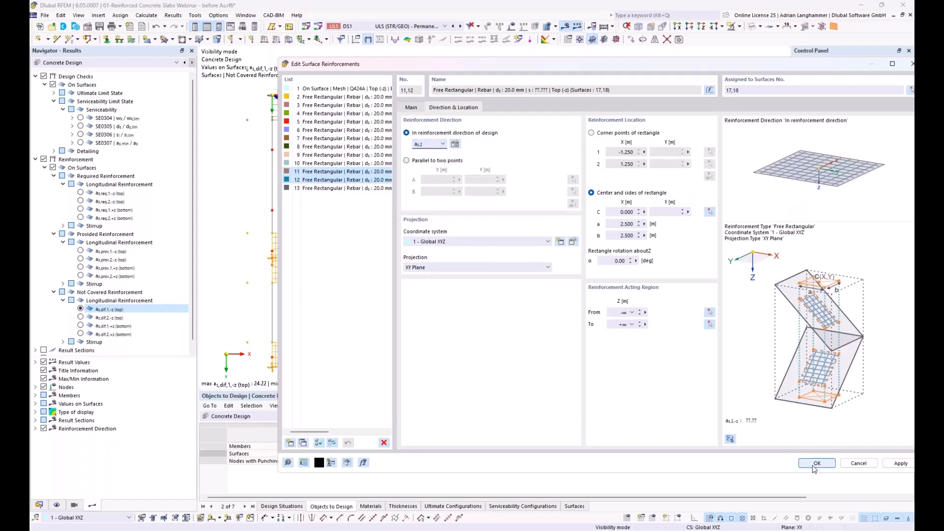
key(Return)
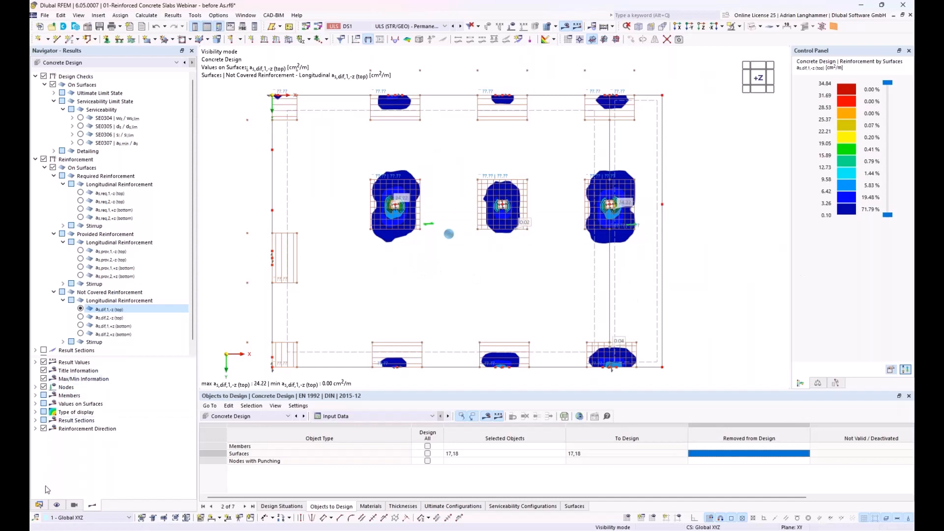
Display the not covered top reinforcement in direction 2 and create a new free rectangular surface reinforcement assigned to surfaces 17 and 18
click(44, 507)
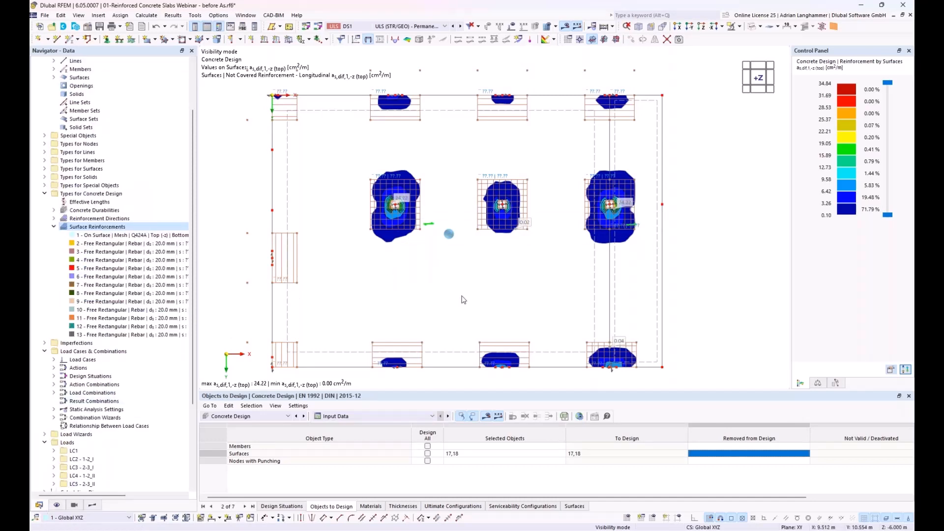
click(92, 505)
click(79, 317)
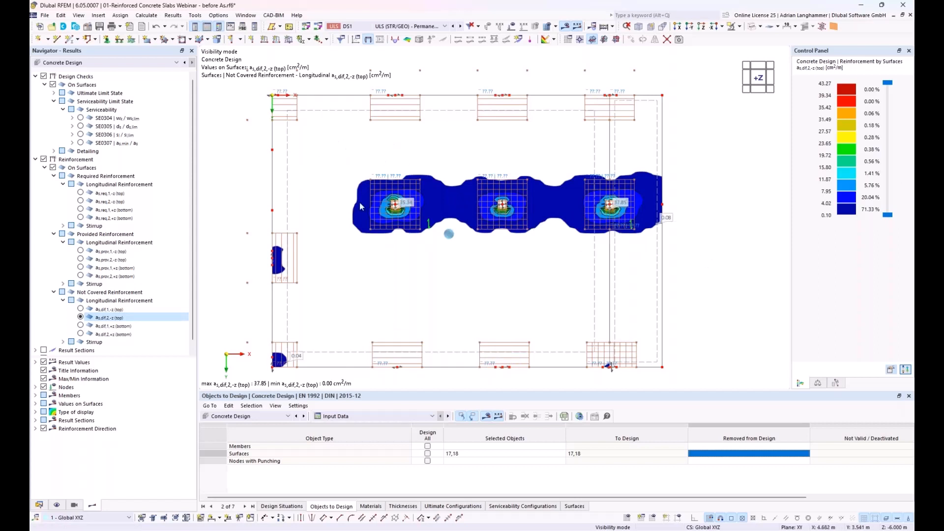
click(39, 506)
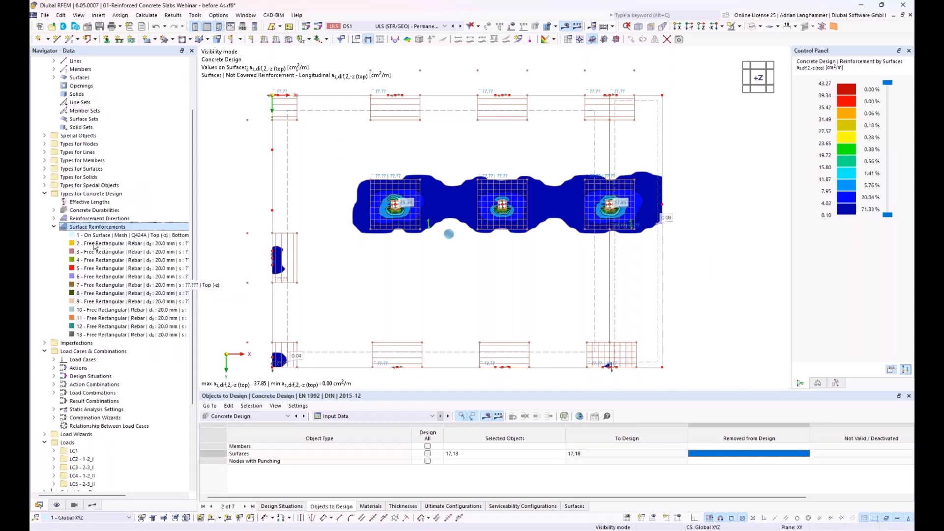
right_click(85, 229)
click(118, 241)
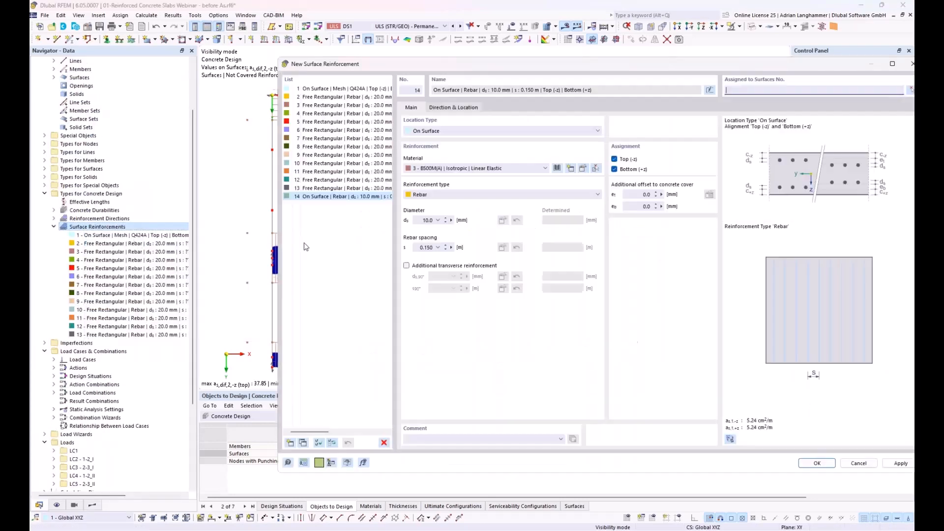
click(464, 132)
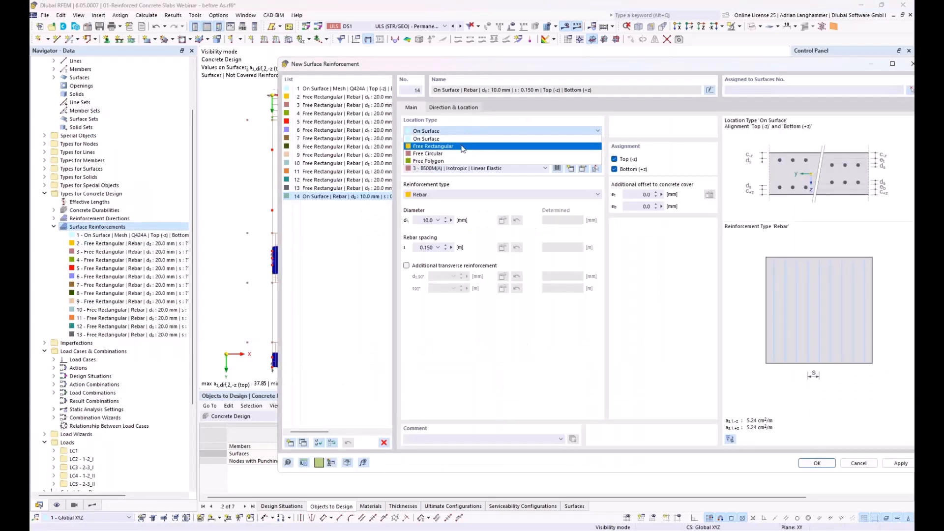
click(465, 148)
drag(471, 67, 295, 83)
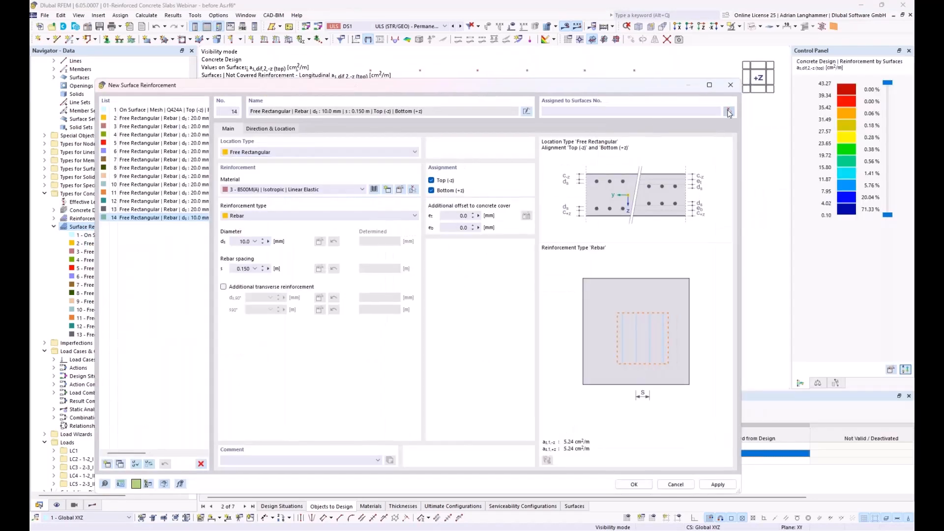
click(736, 106)
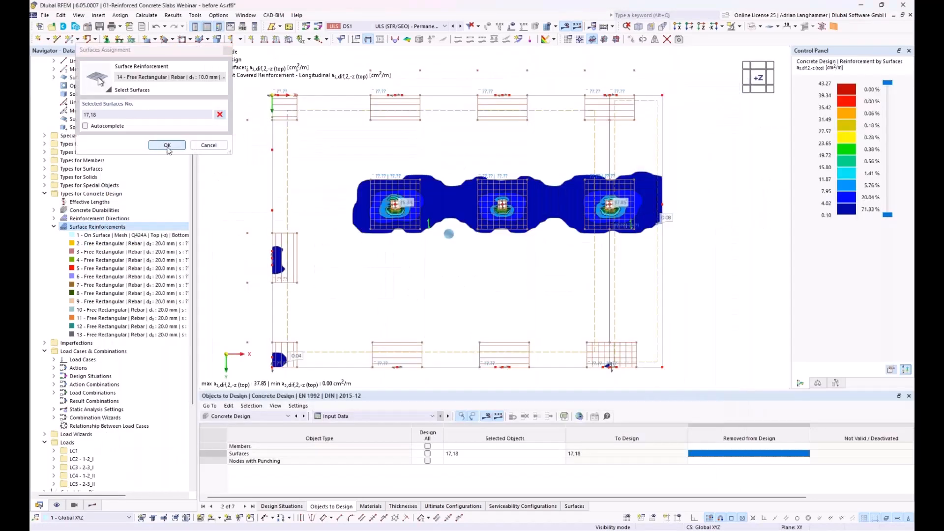
click(167, 145)
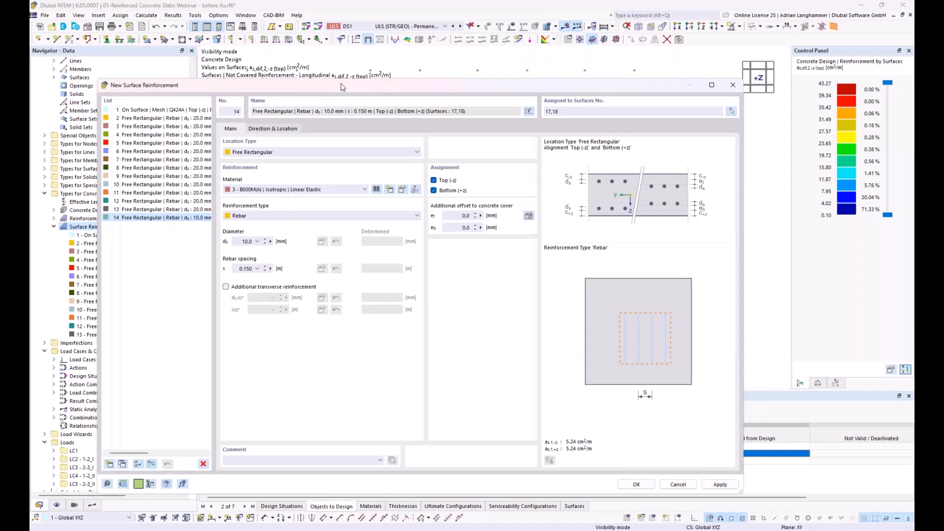
drag(341, 84, 386, 77)
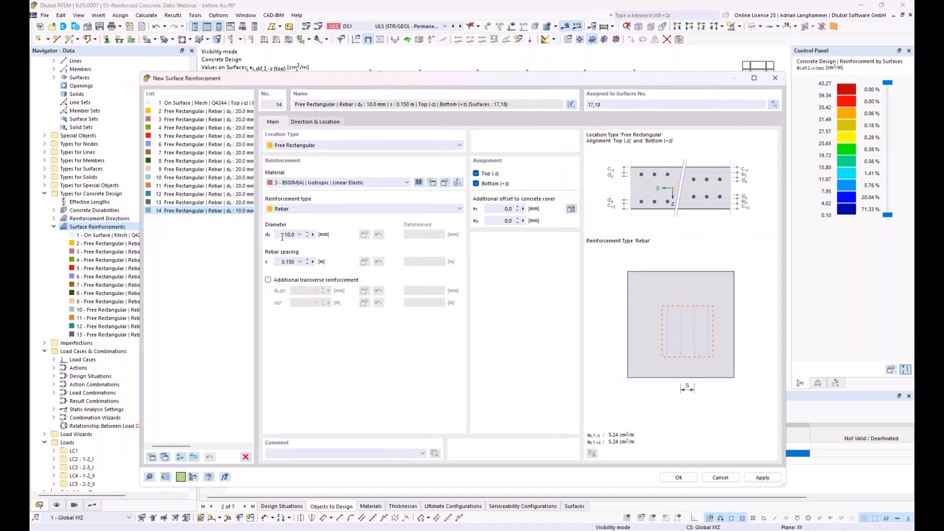
Set 12 mm rebar at 0.100 m plus 12 mm transverse rebar at 10.000 m, top side only, and open the direction and location settings
double_click(283, 236)
text(12)
double_click(291, 262)
click(268, 280)
double_click(305, 291)
text(1)
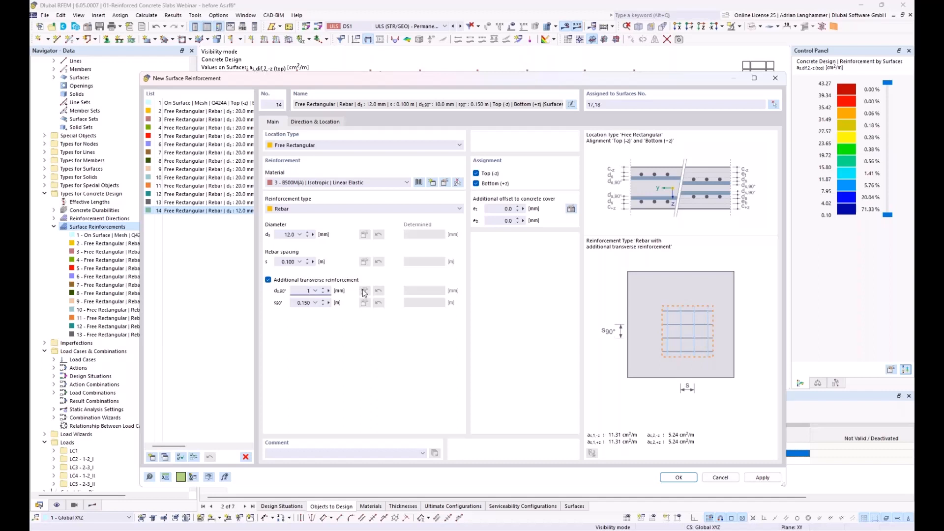
double_click(296, 303)
text(10)
click(302, 290)
click(314, 122)
click(275, 122)
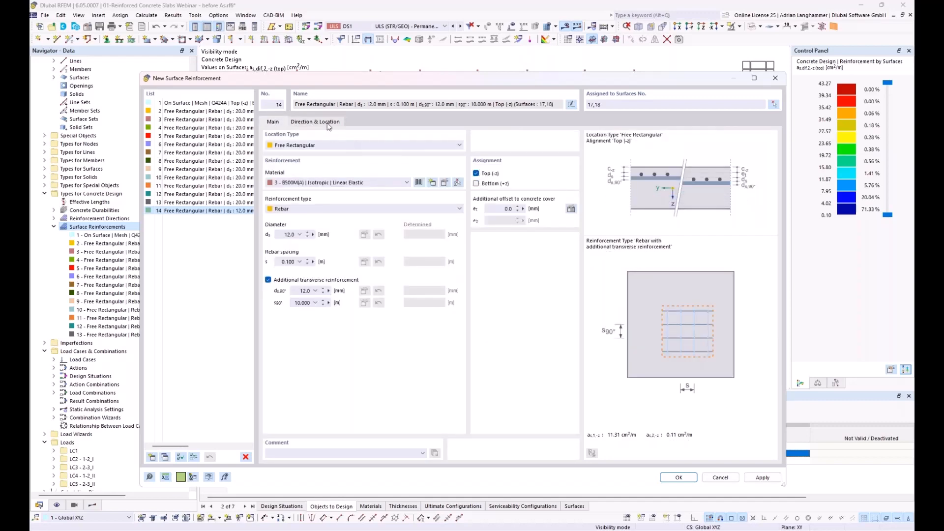
click(328, 123)
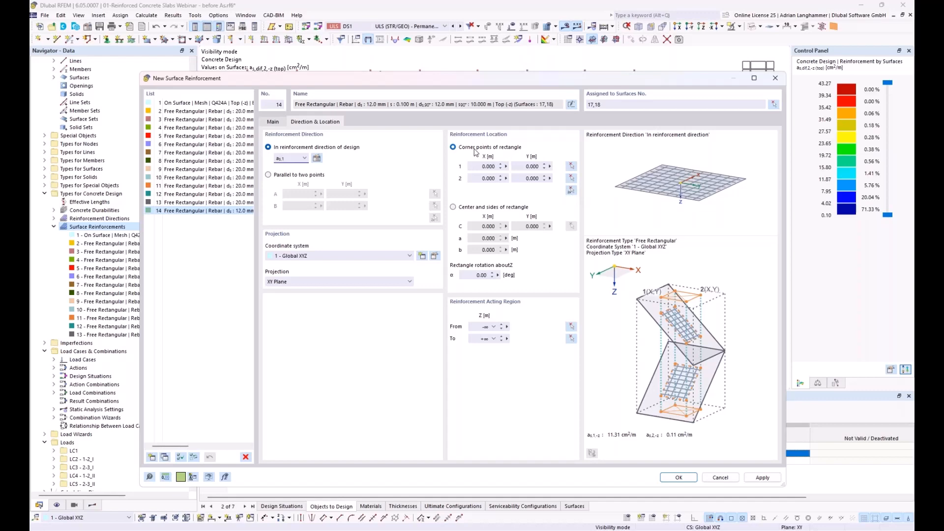
Place the new free rectangular reinforcement over the column strip with corners at X 3.5, Y 3.0 m and X 20.0, Y 8.0 m
click(571, 190)
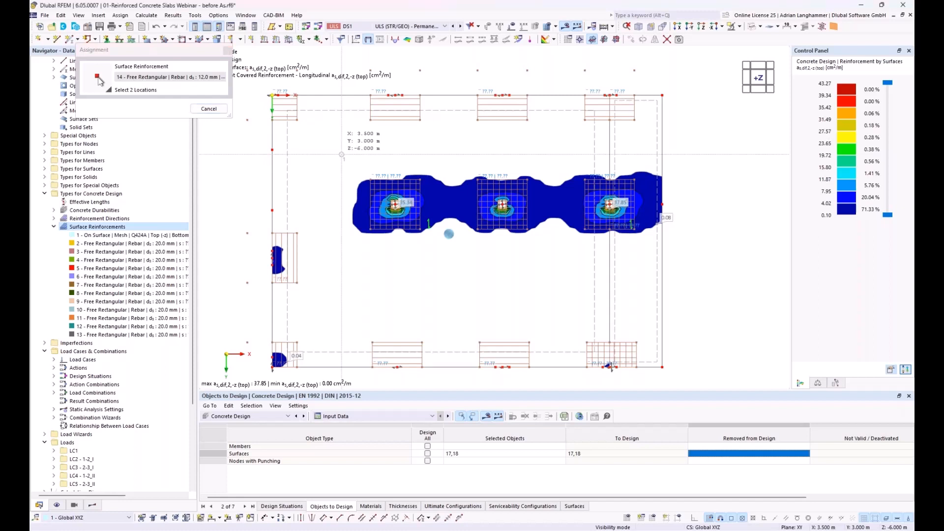
click(342, 154)
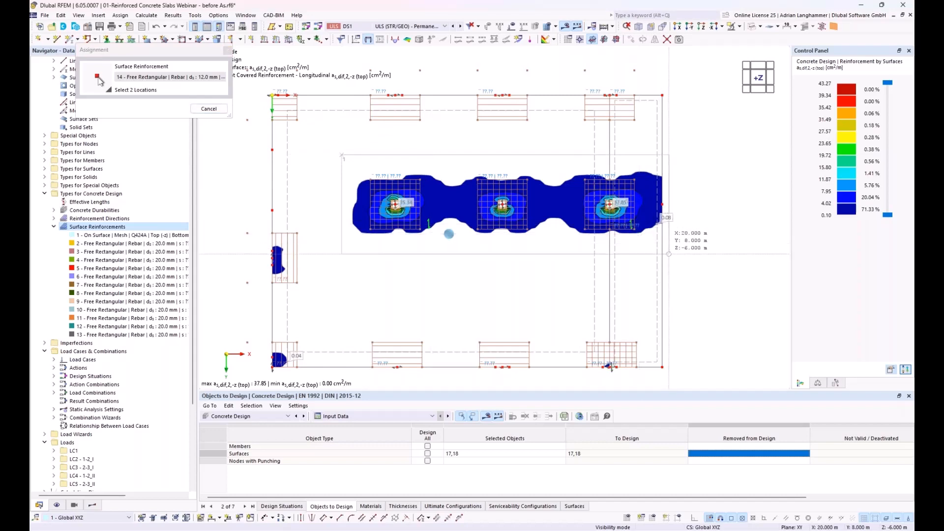
click(668, 254)
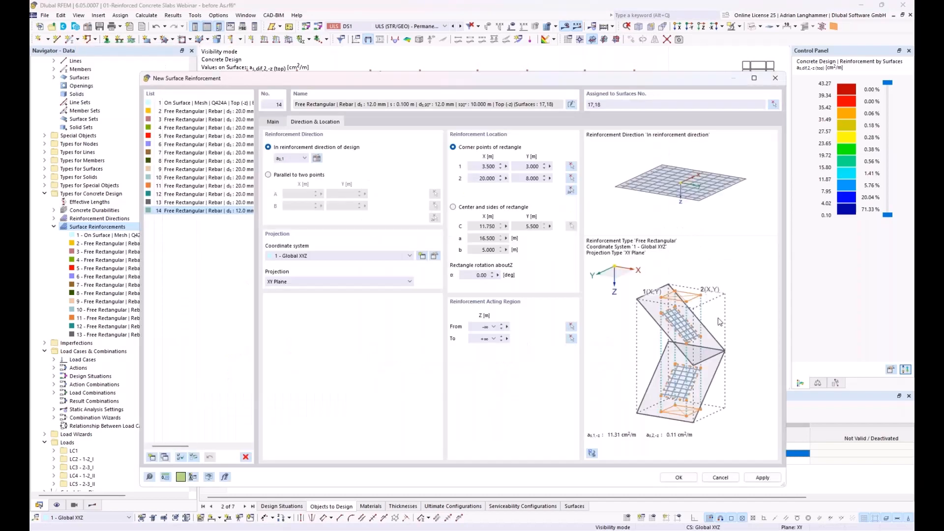
click(694, 476)
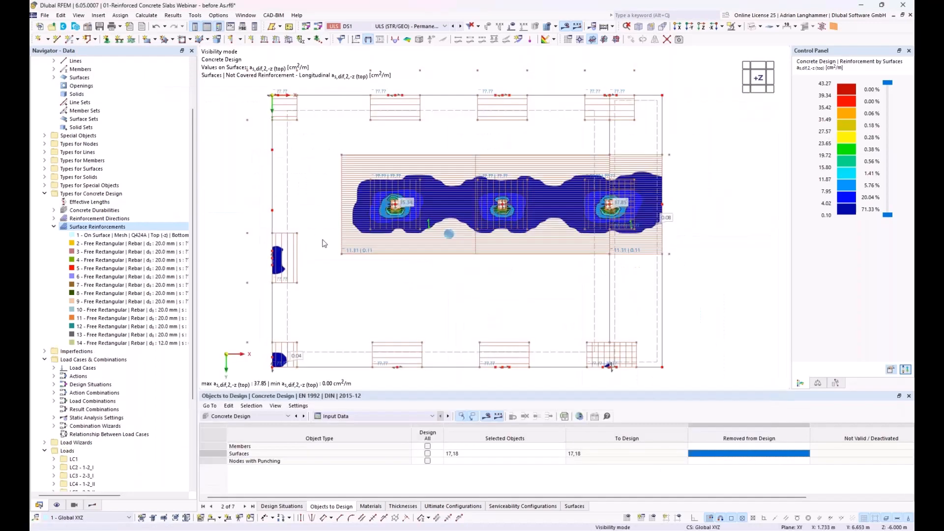
Set the additional transverse rebar spacing of the column-strip reinforcement to 0.1 m
middle_drag(374, 288, 385, 282)
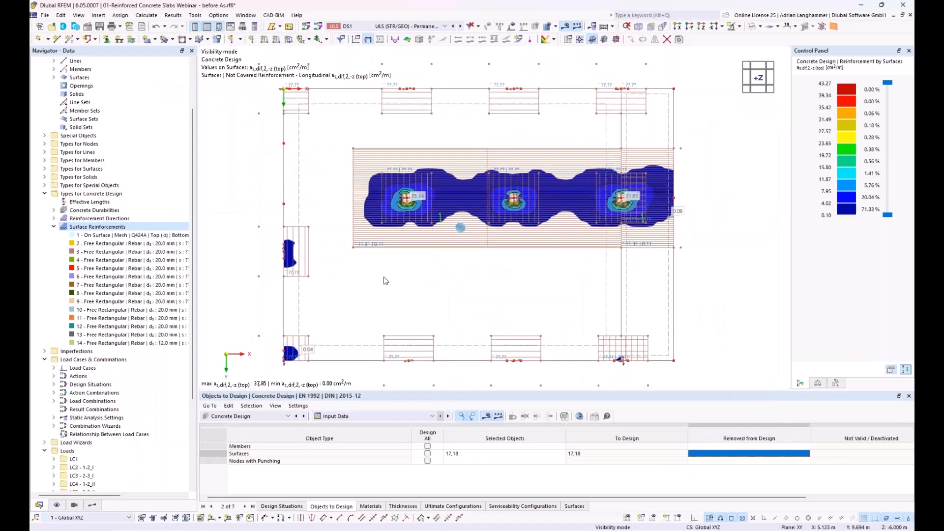
double_click(364, 241)
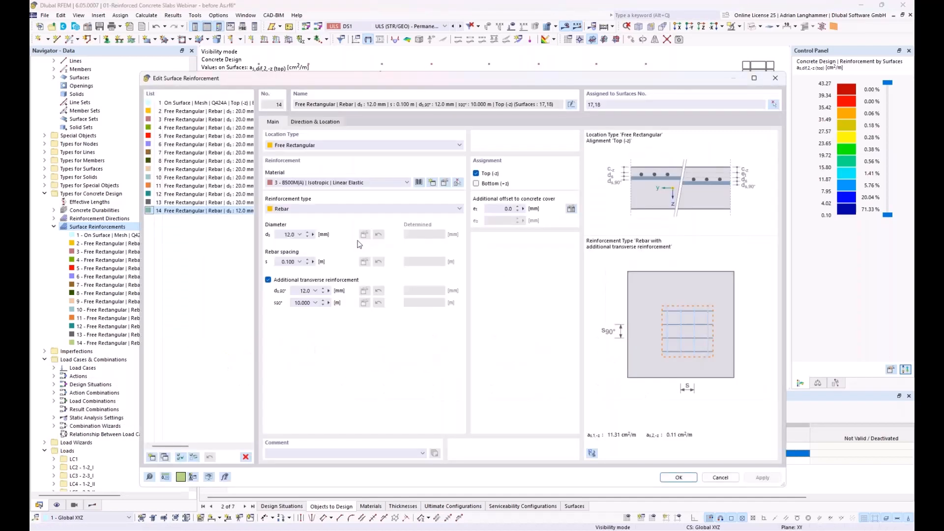
double_click(301, 303)
text(0,1)
click(673, 478)
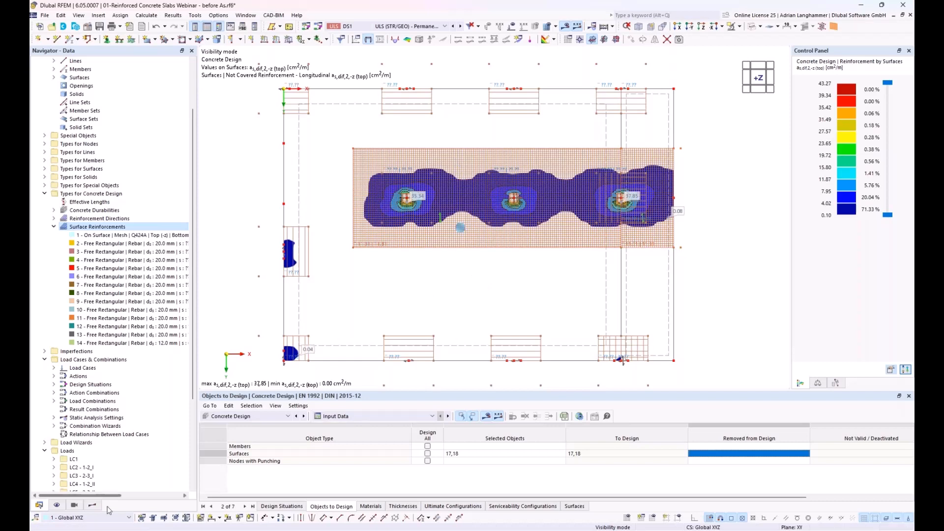
Examine the not covered longitudinal reinforcement at the slab's bottom face in directions 1 and 2
click(92, 505)
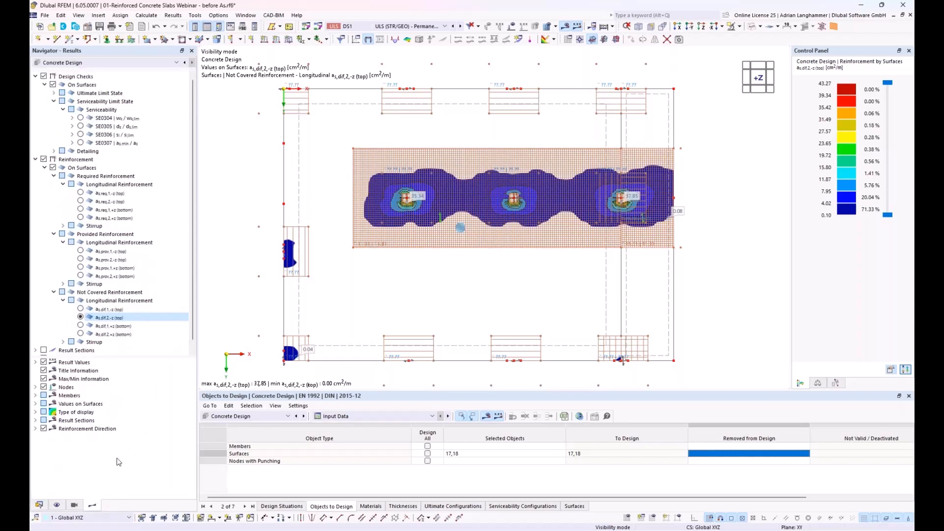
click(81, 326)
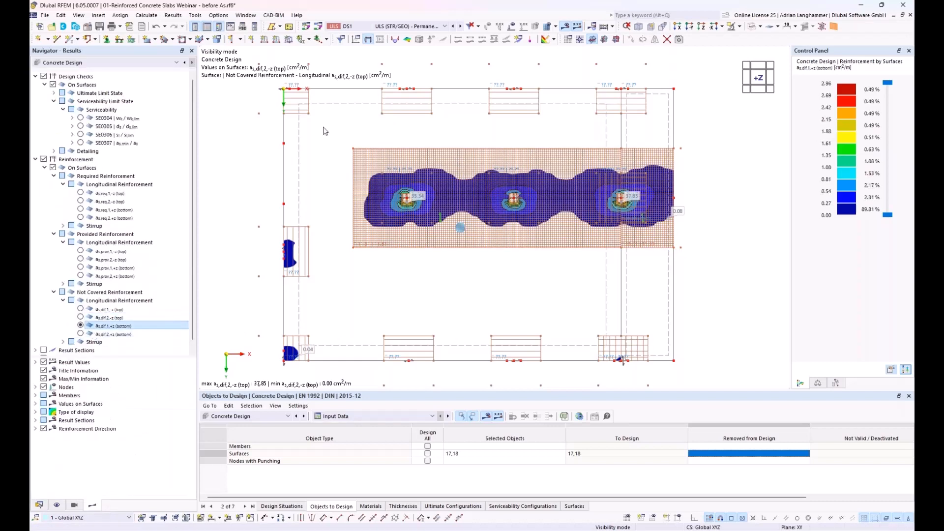
middle_drag(344, 341, 368, 346)
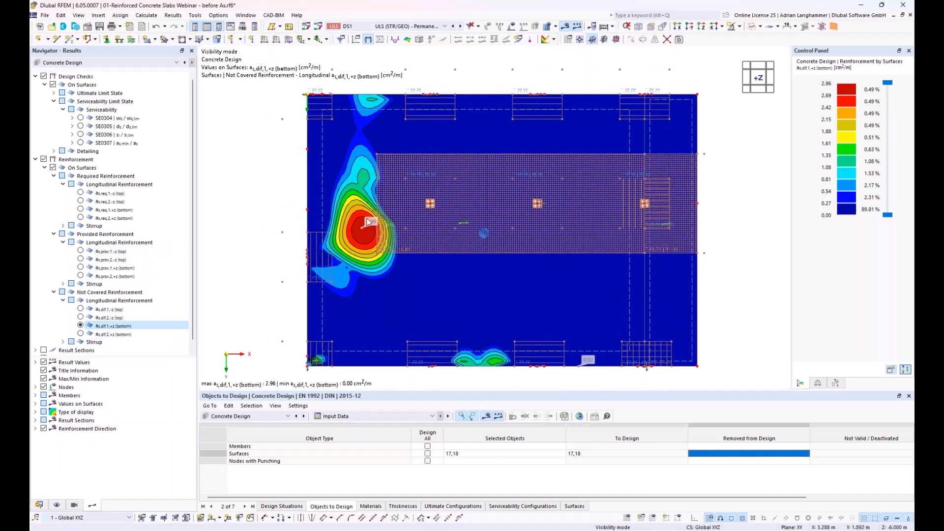
click(80, 334)
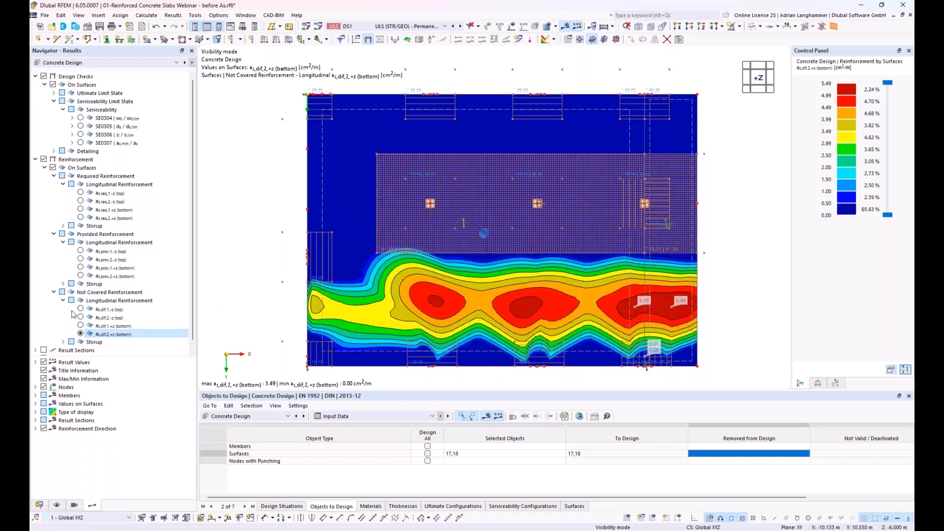
click(82, 325)
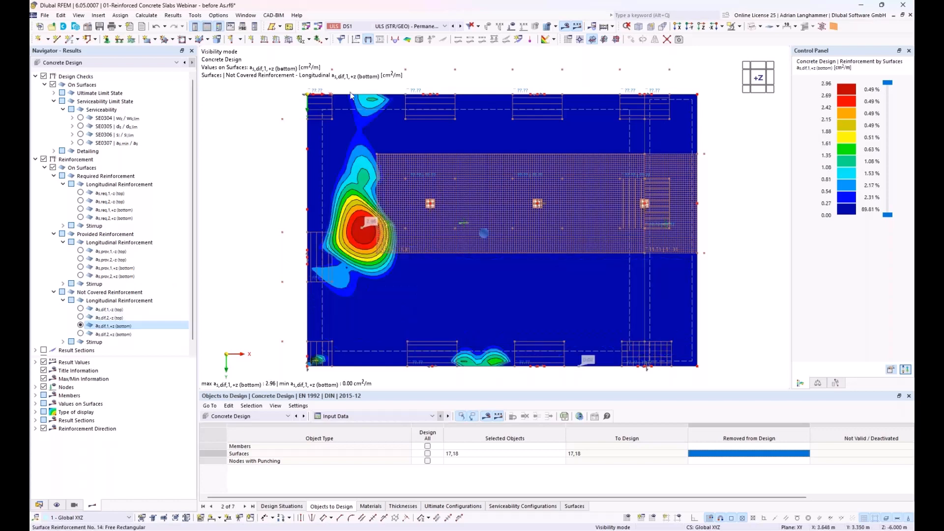
Duplicate surface reinforcement 14 and assign the copy to Bottom (+z) instead of Top (-z)
click(39, 505)
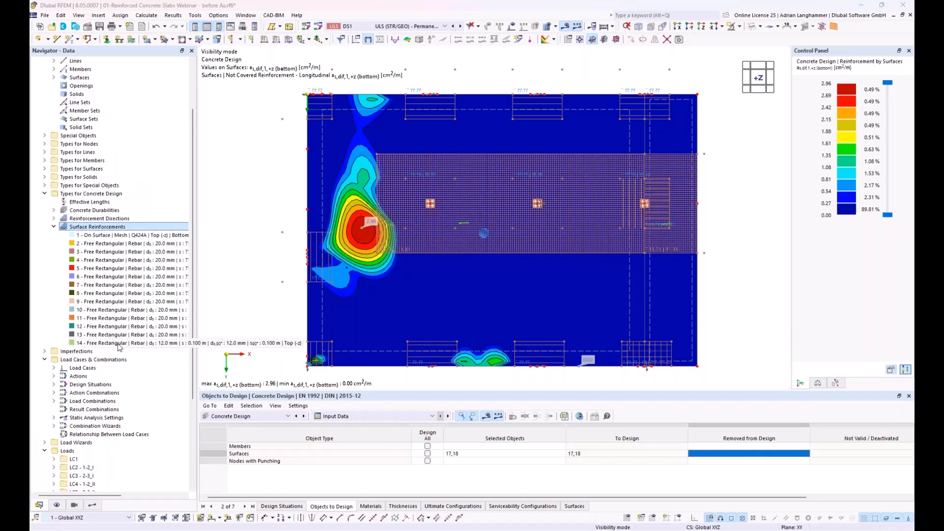
double_click(74, 343)
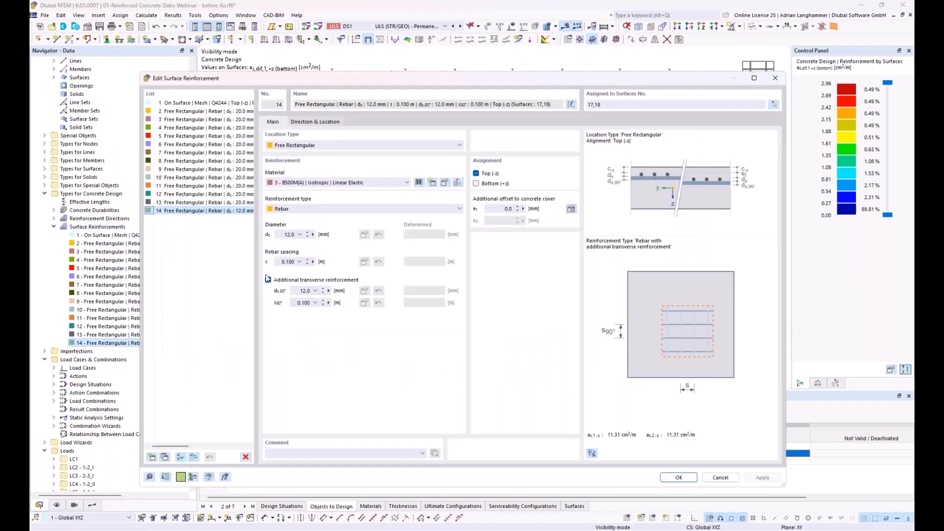
click(166, 457)
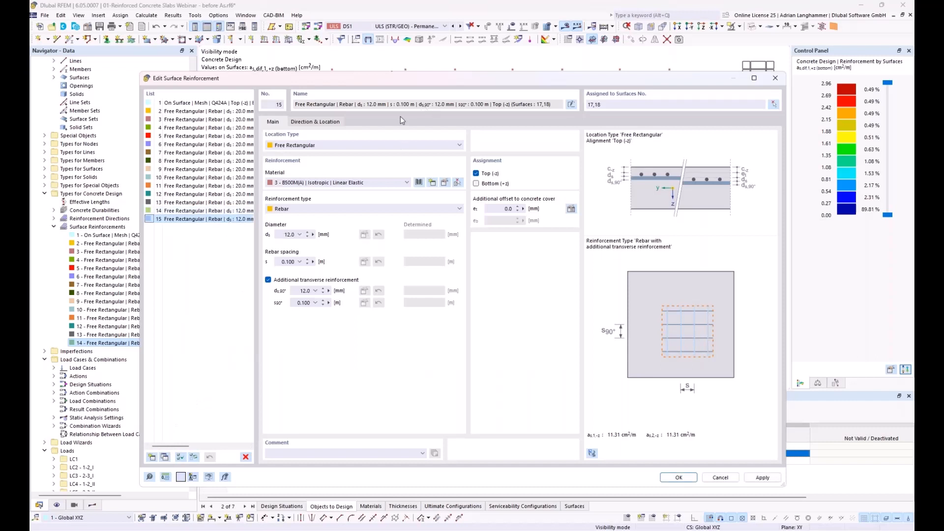
click(476, 173)
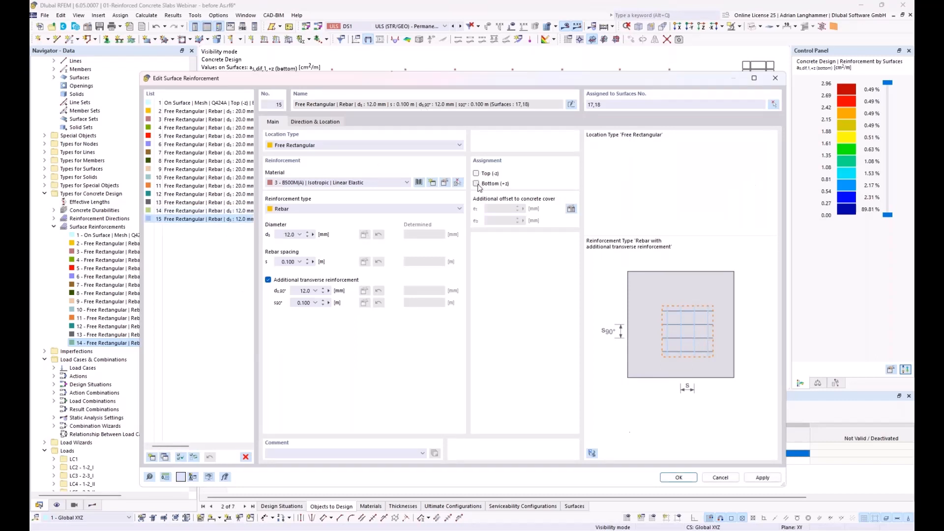
click(476, 183)
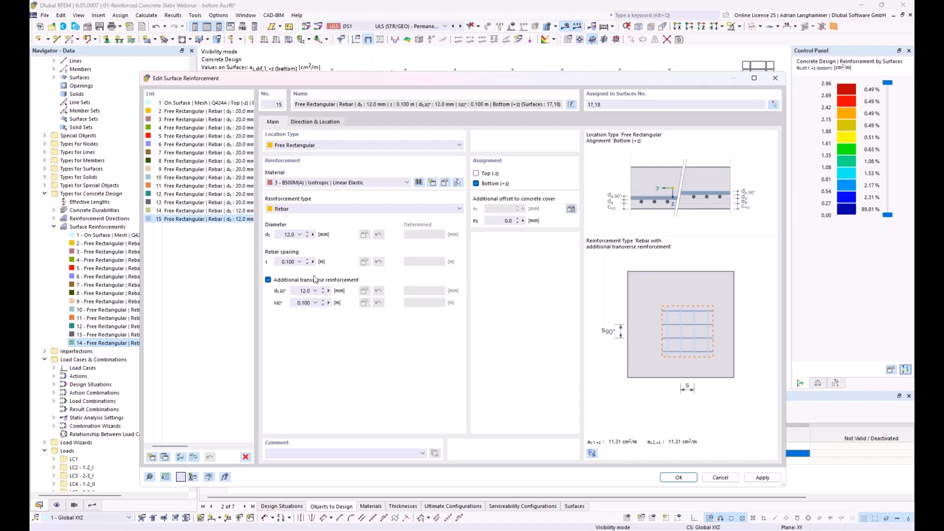
Set the bottom reinforcement's diameter to 10 mm and rebar spacing to 0.15 m, without additional transverse reinforcement
double_click(286, 235)
text(10)
double_click(300, 261)
text(0,15)
click(268, 280)
Place the bottom reinforcement in a rectangle with corners at X 6.2, Y 0 m and X 0, Y 13.7 m, and apply it
click(325, 123)
click(571, 192)
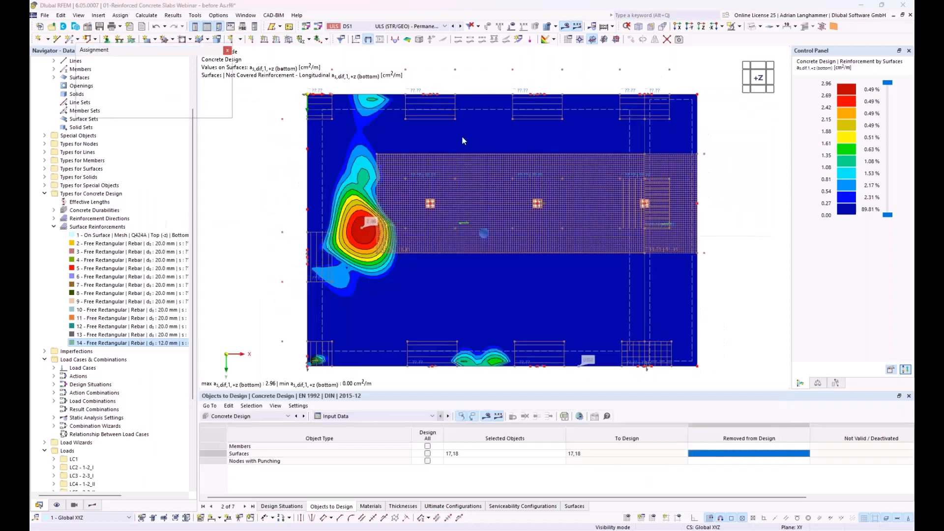
click(431, 94)
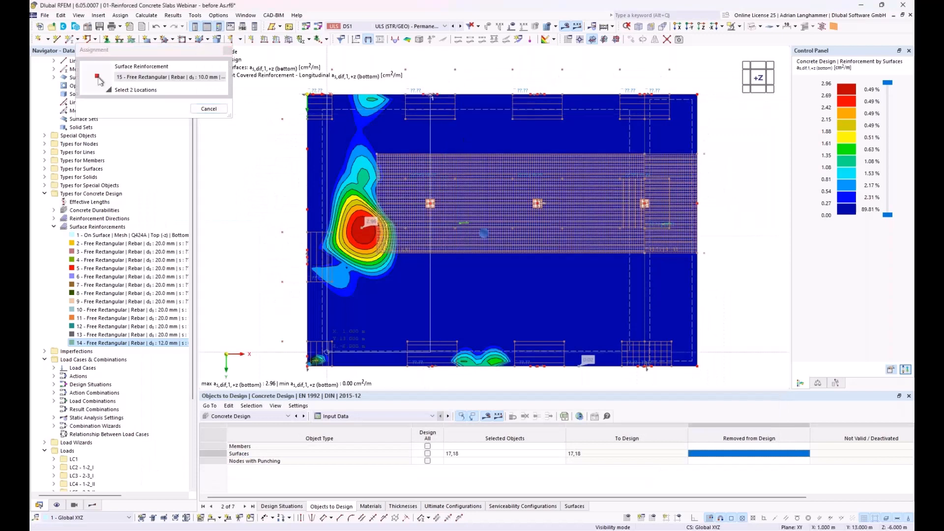
click(307, 365)
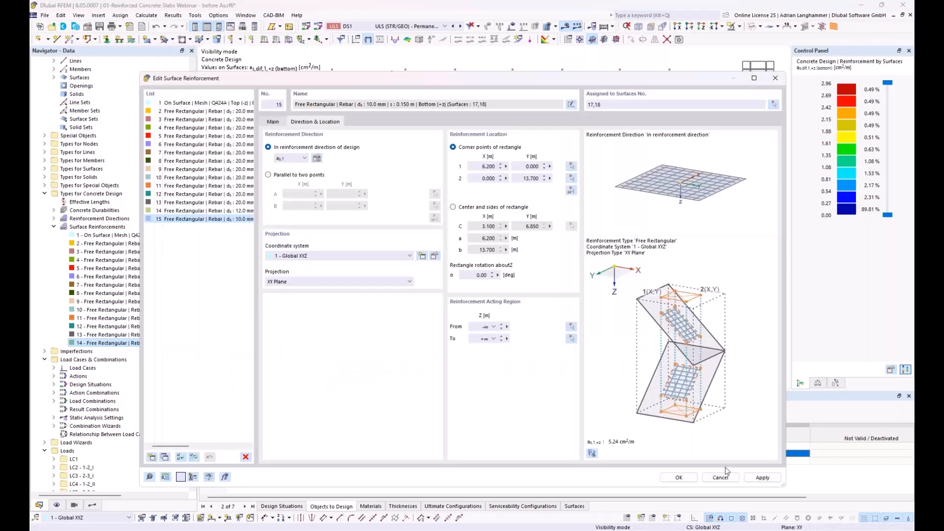
click(764, 480)
Duplicate the 10 mm bottom reinforcement and enable additional transverse reinforcement in the copy
mouse_move(444, 81)
mouse_down()
mouse_move(445, 311)
mouse_move(439, 85)
mouse_up()
click(158, 460)
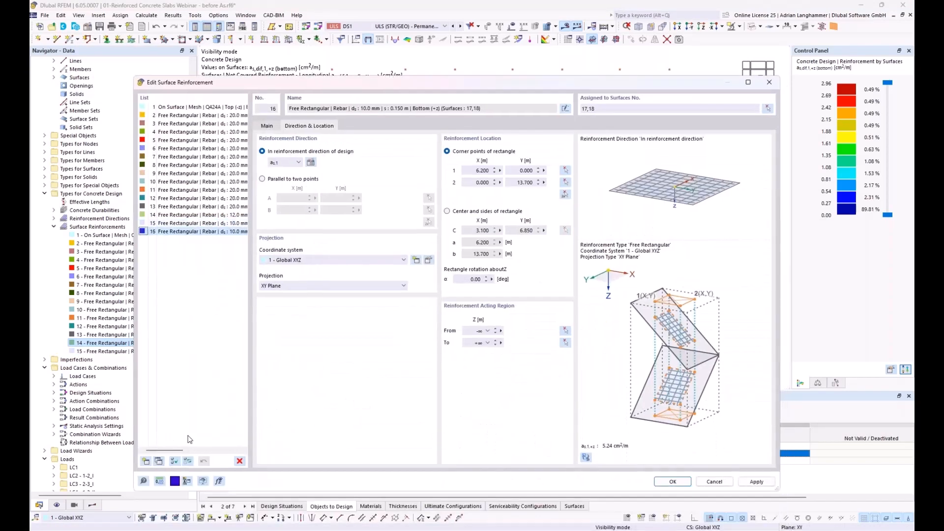
click(268, 127)
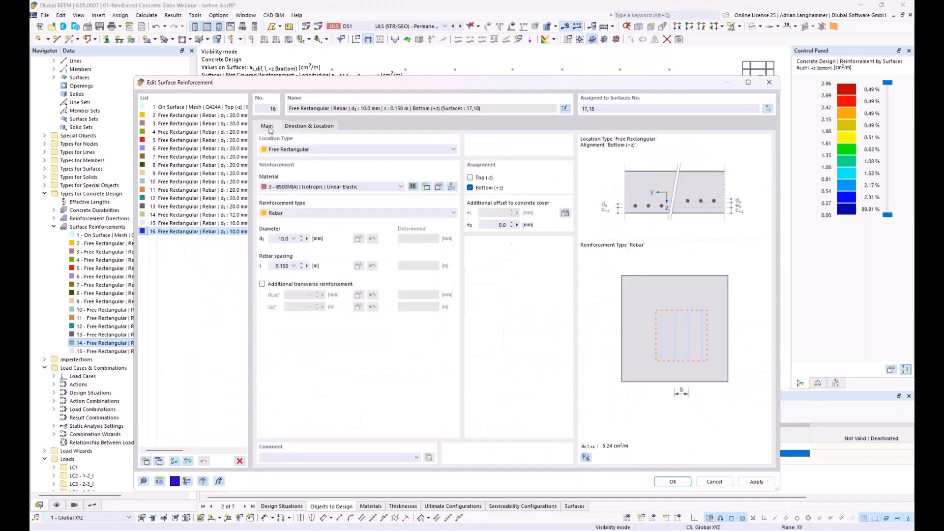
click(263, 284)
Set the copy's rebar spacing to 0.3 m and its transverse rebar spacing to 0.1 m
double_click(283, 238)
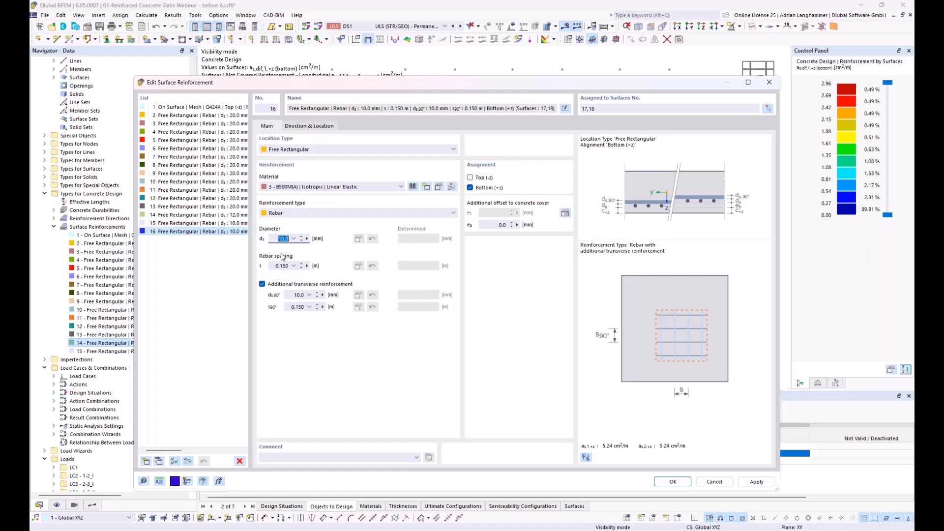
drag(275, 265, 290, 265)
text(0,3)
drag(297, 307, 304, 307)
text(1)
key(shift+Tab)
Place surface reinforcement 16 in a rectangle with corners at X 19.65, Y 5.5 m and X 0, Y 13.7 m, and accept it
click(327, 127)
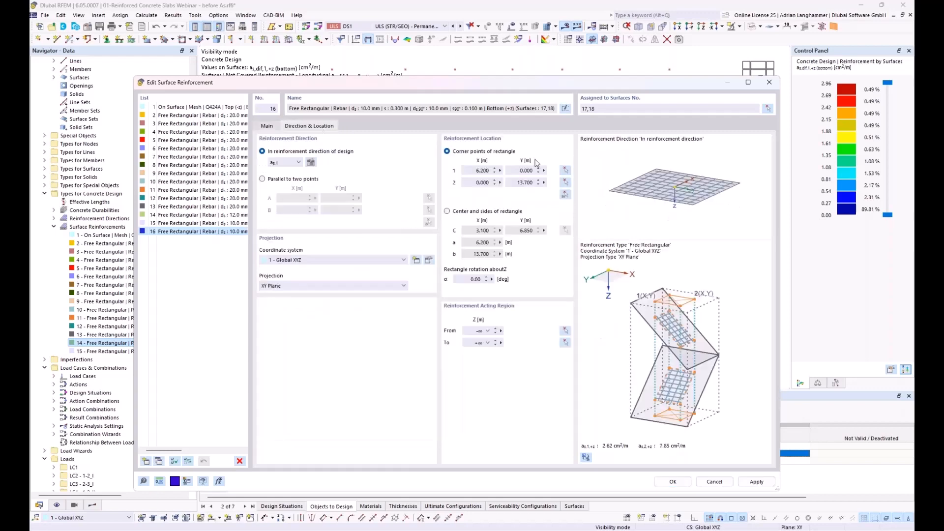
click(565, 195)
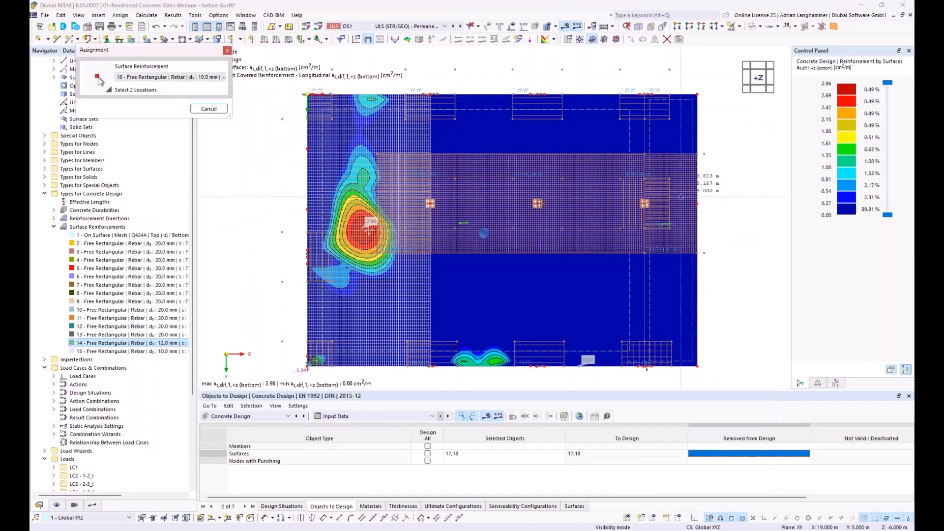
click(698, 204)
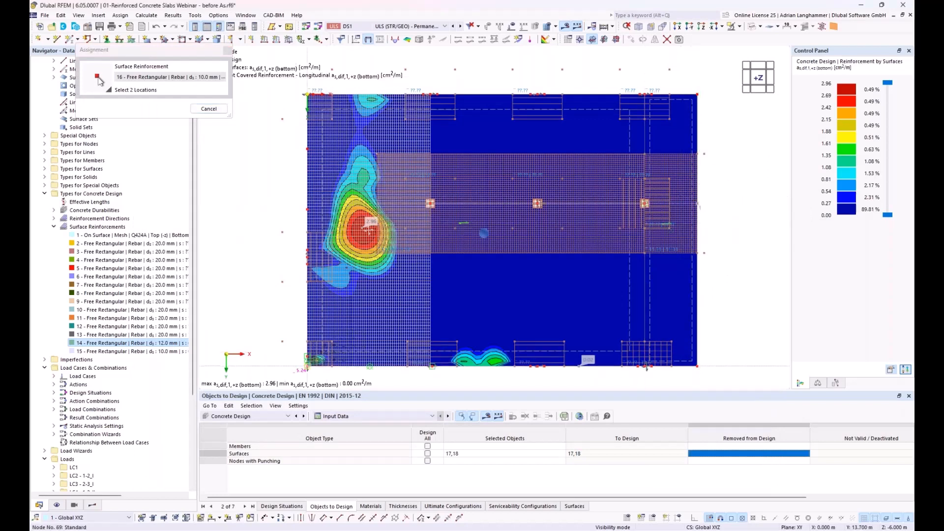
click(307, 367)
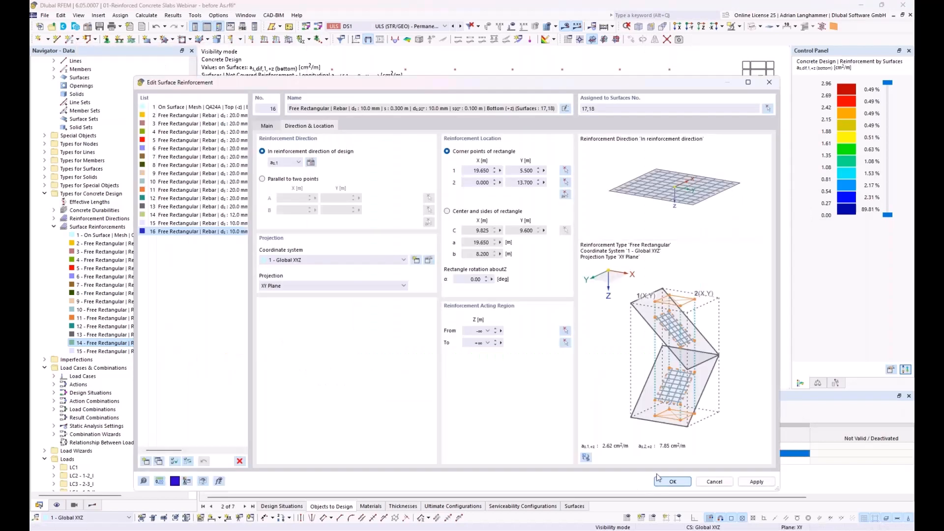
click(659, 480)
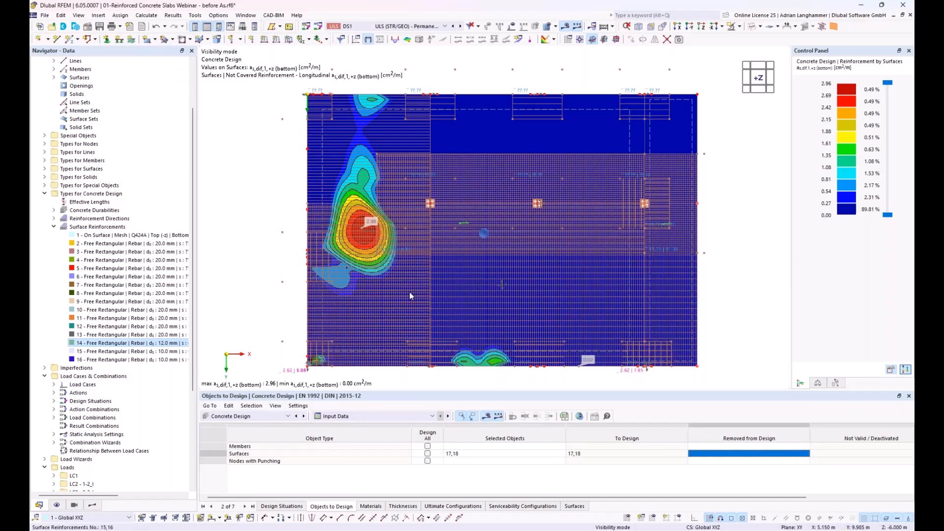
Select surface reinforcement 16 and review the area it covers on the slab
middle_drag(410, 295, 398, 260)
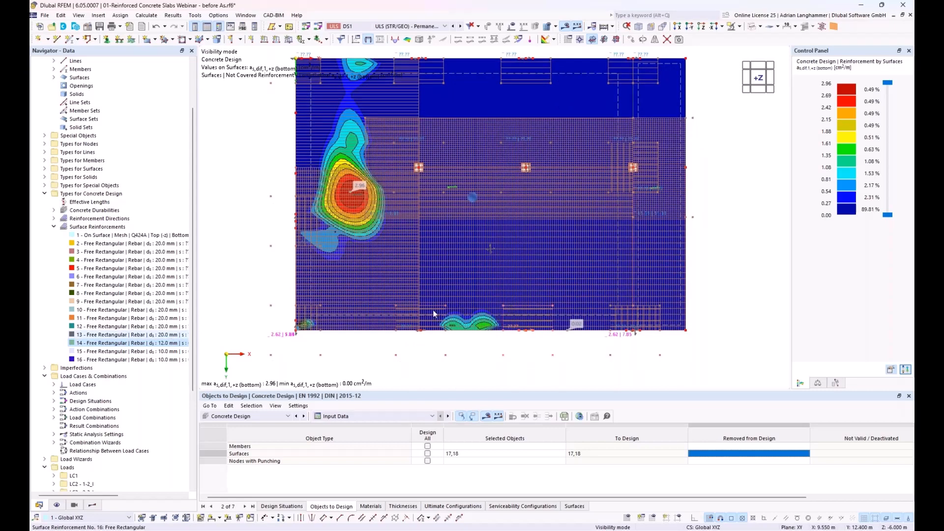
double_click(129, 360)
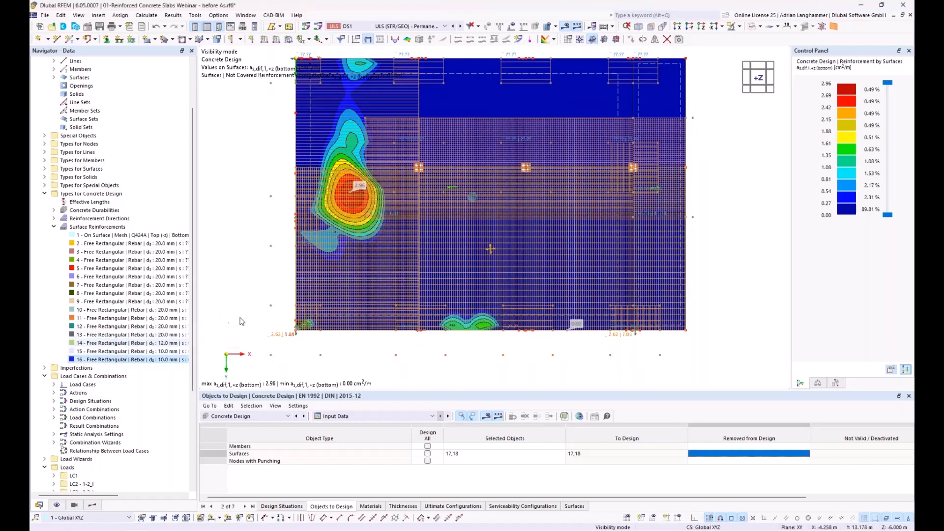
middle_drag(245, 320, 262, 292)
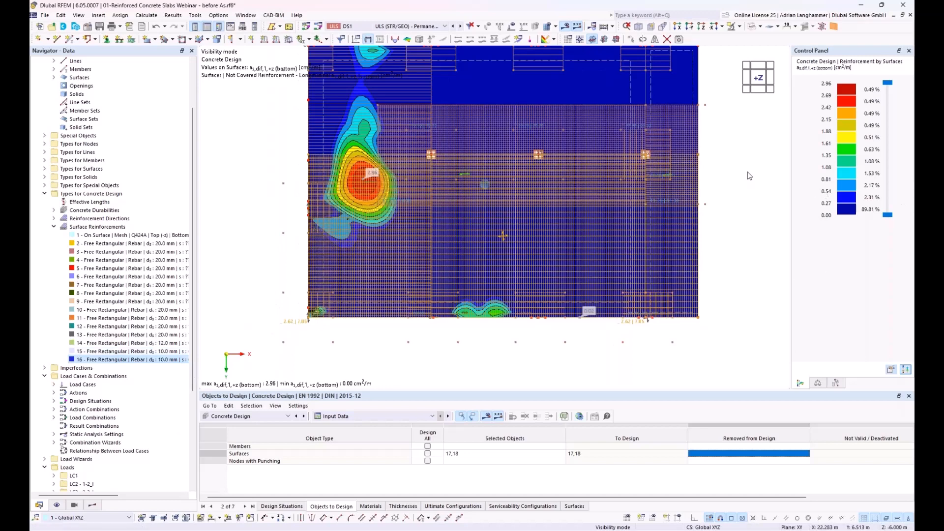
middle_drag(746, 175, 743, 185)
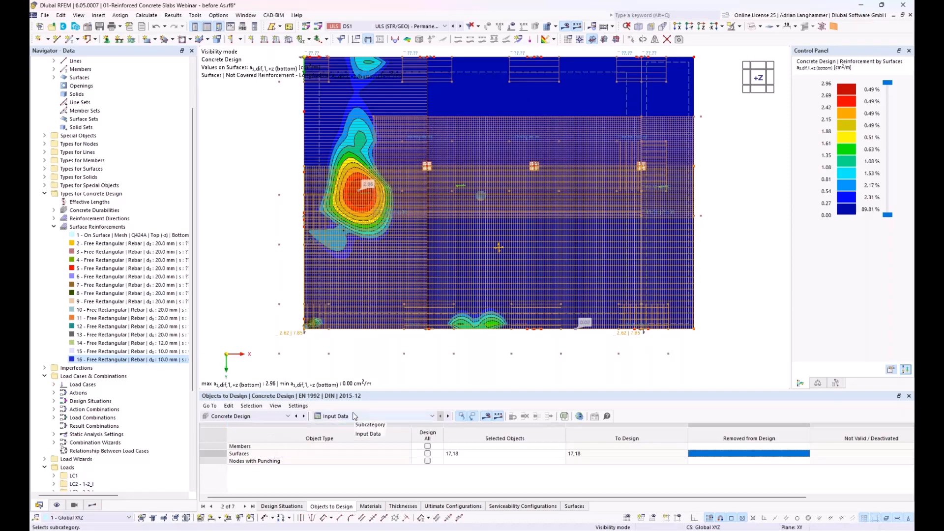
Enable deleting add-on results by changing input data in the concrete design global settings and accept the change
click(580, 416)
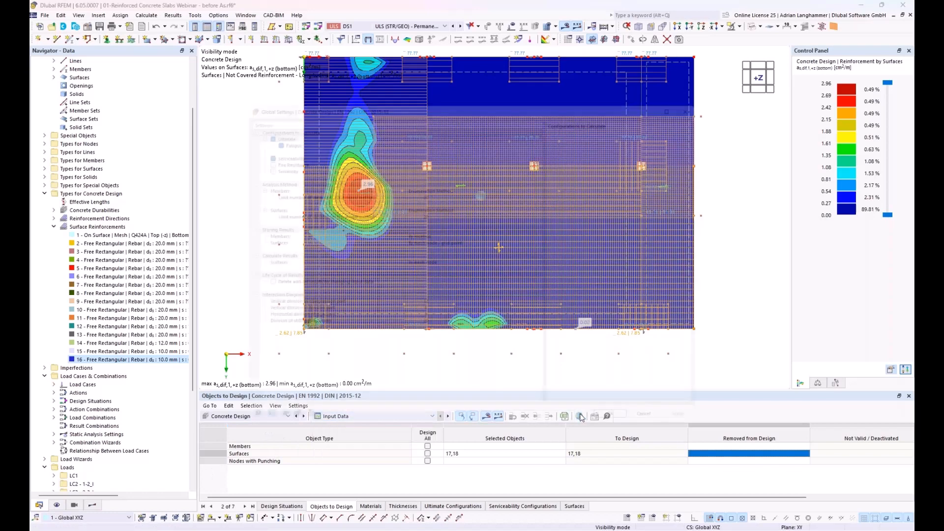
click(246, 284)
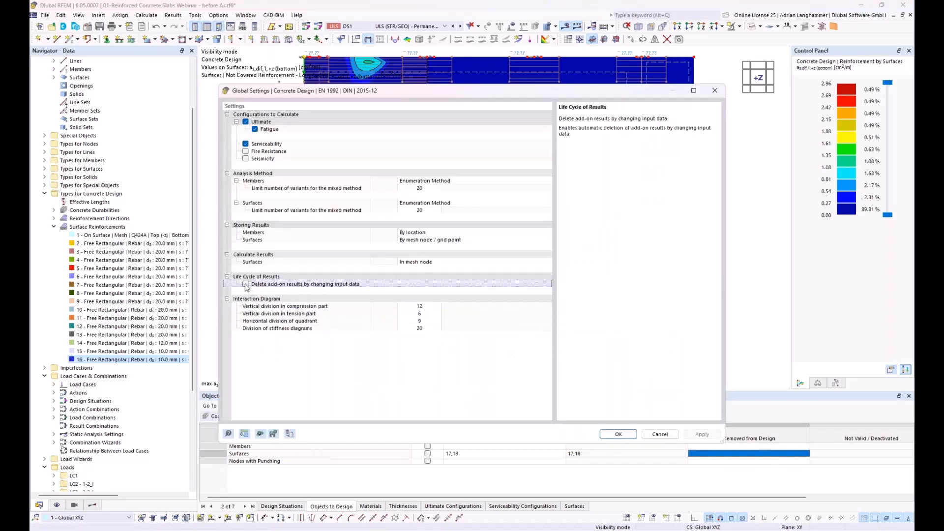
click(615, 434)
click(507, 310)
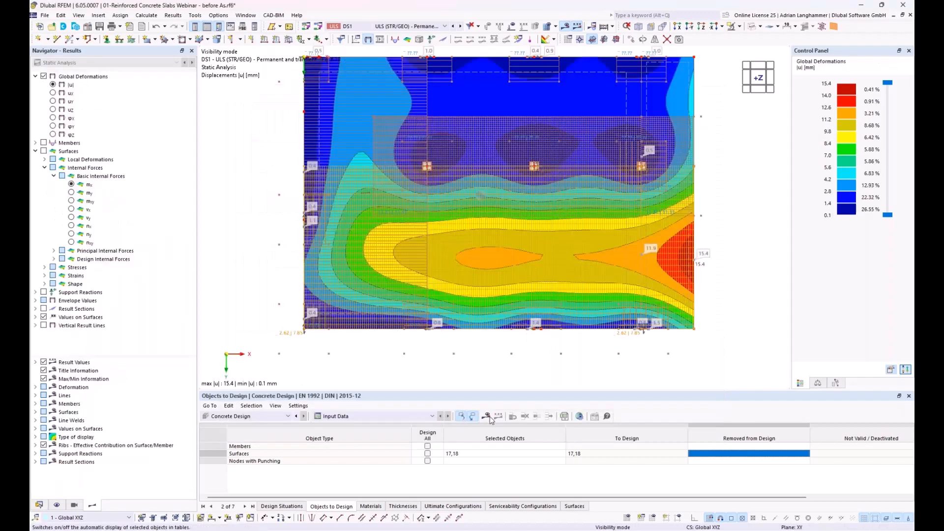
Recalculate the concrete design and display the not covered top longitudinal reinforcement in directions 1 and 2
click(490, 417)
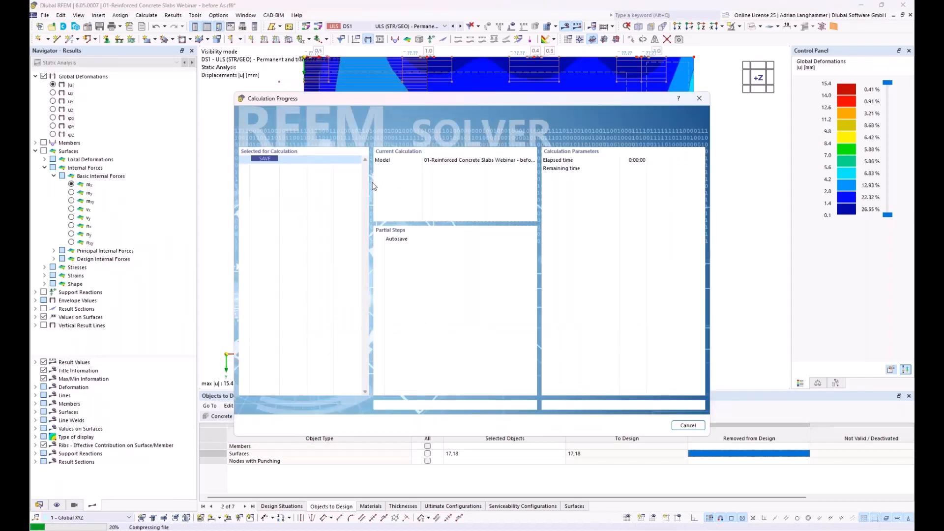
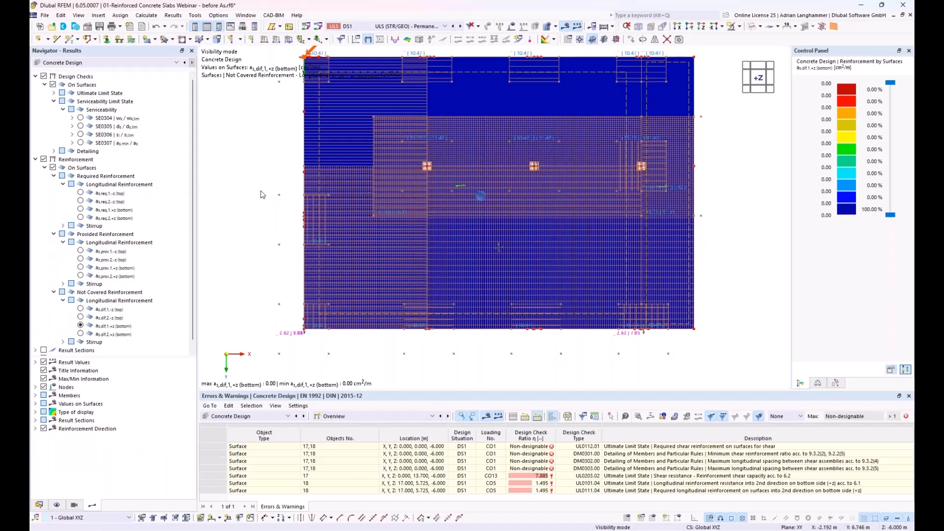
click(81, 308)
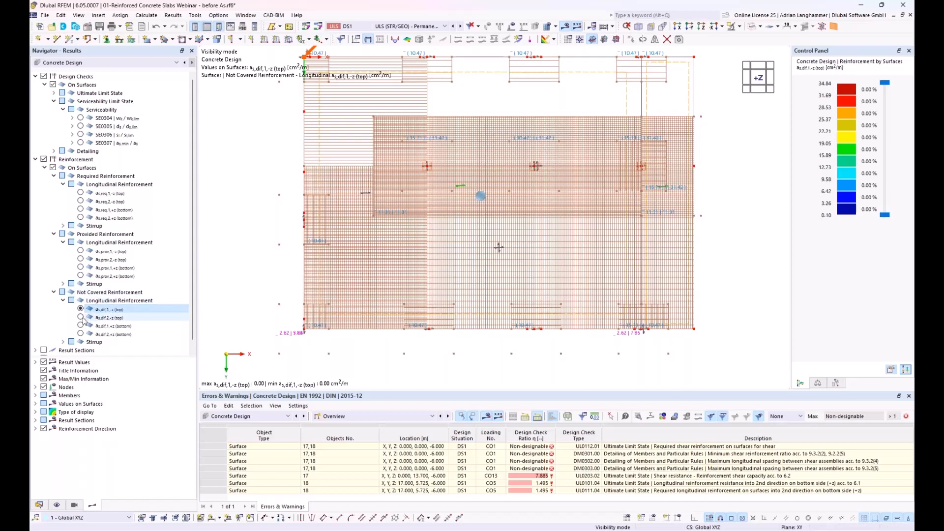
middle_drag(260, 232, 278, 243)
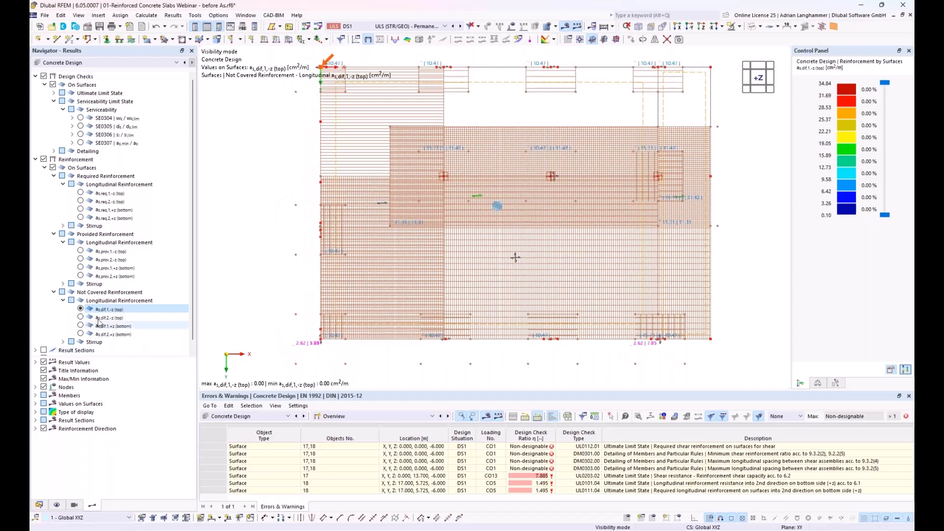
click(81, 317)
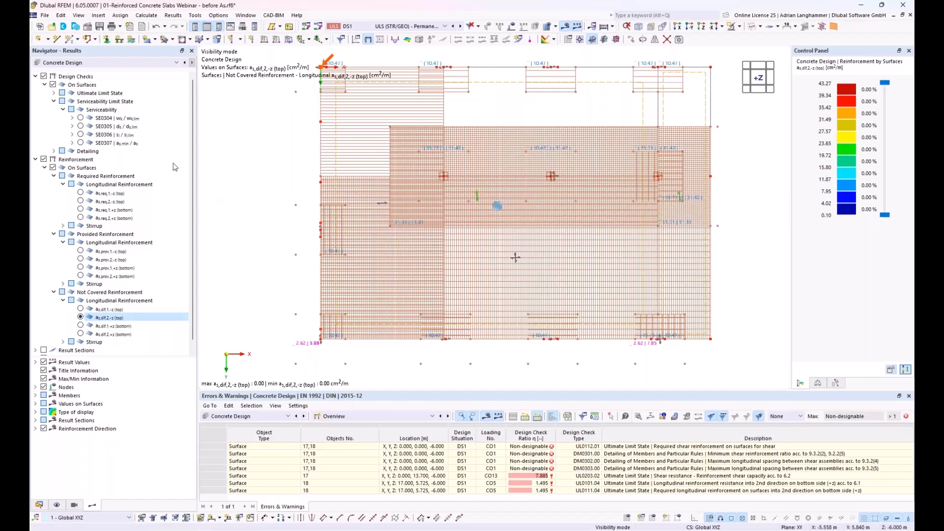
Display the ultimate limit state design check UL0101.01 for the top longitudinal reinforcement in direction 1
click(54, 93)
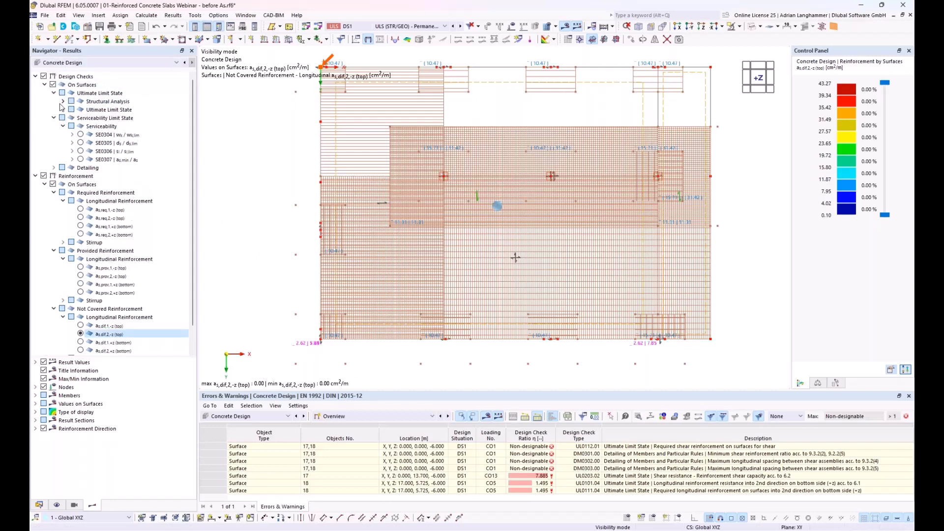
click(63, 110)
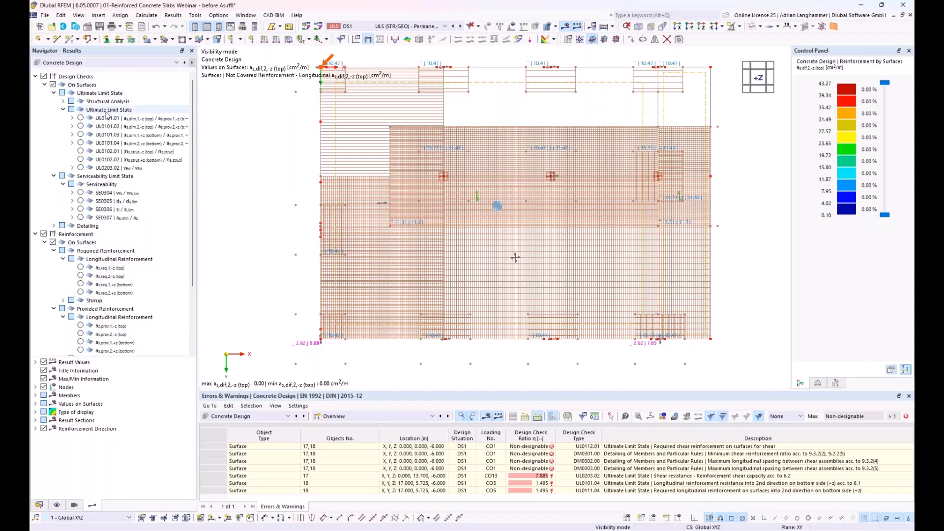
click(80, 119)
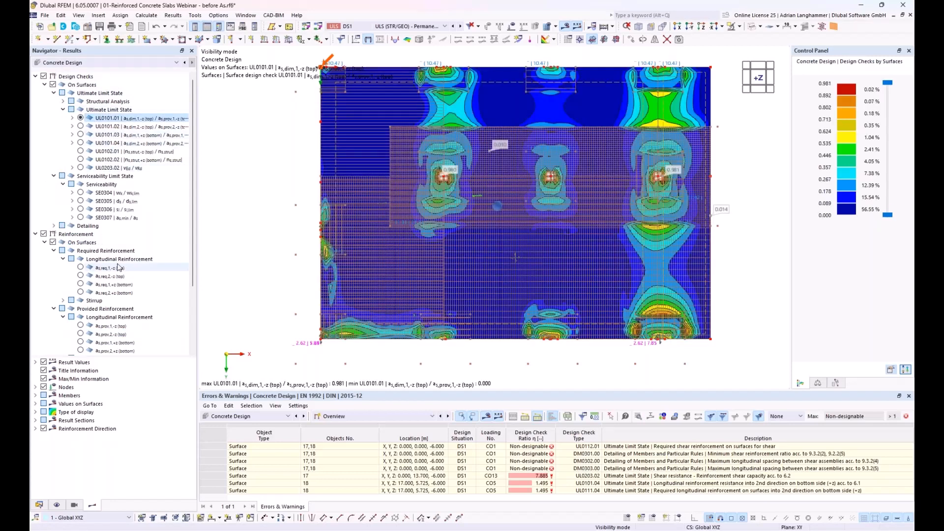
Hide the types for concrete design in the model display so the reinforcement no longer overlays the results
click(57, 505)
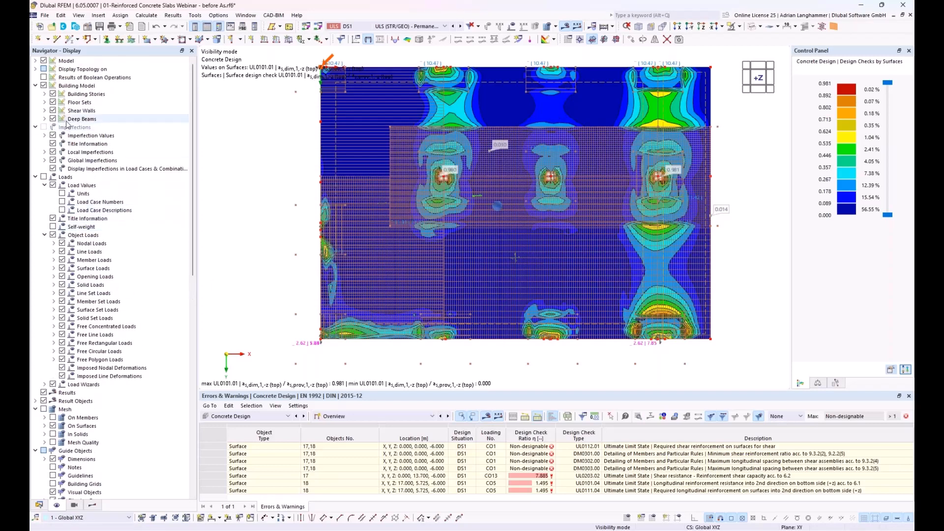
click(35, 61)
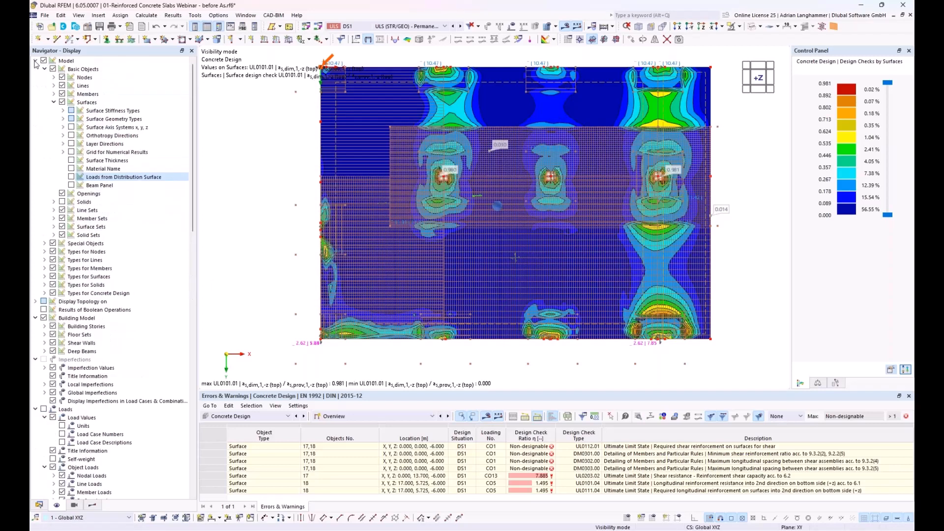
click(52, 293)
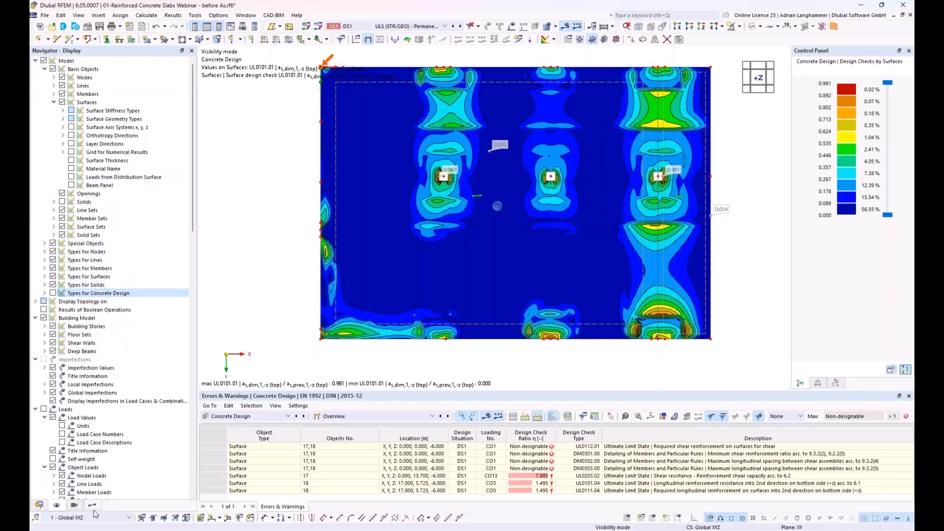
Display ultimate limit state check UL0101.02, followed by the serviceability crack width check SE0304 on the surfaces
click(92, 506)
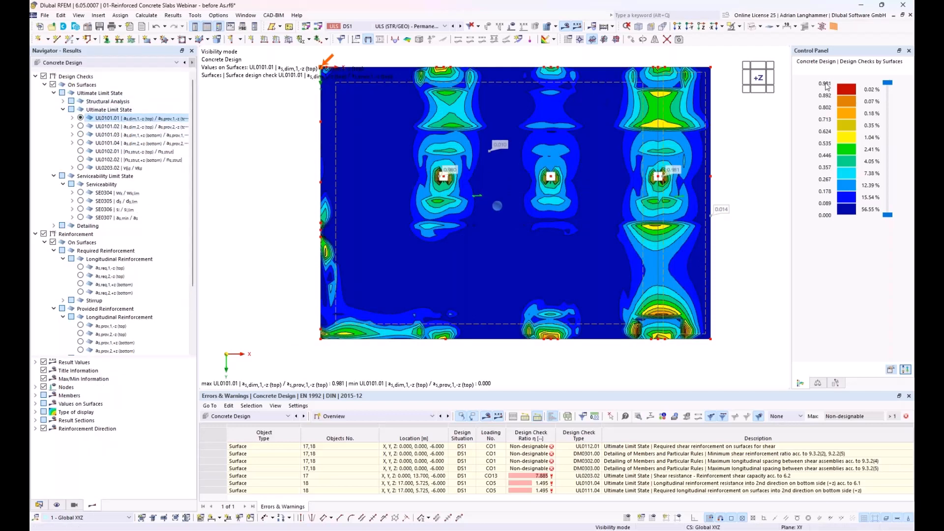
click(143, 127)
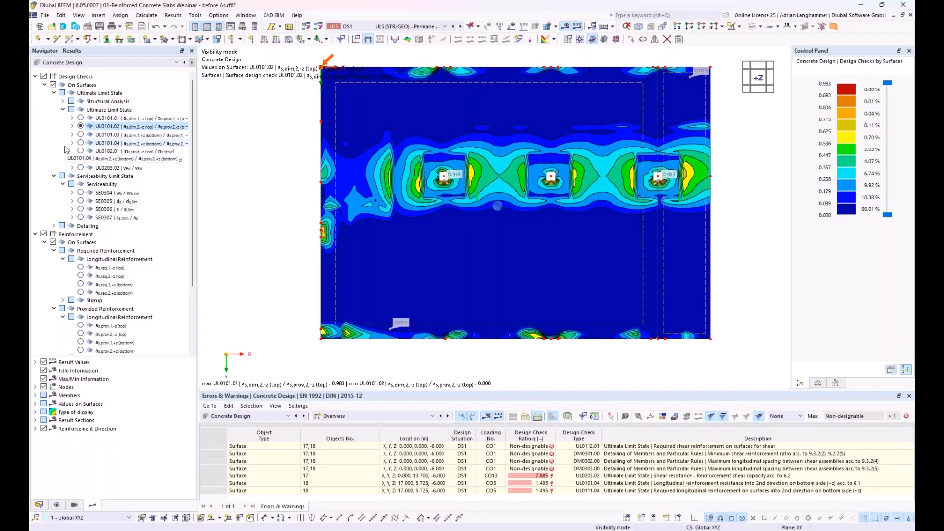
click(72, 193)
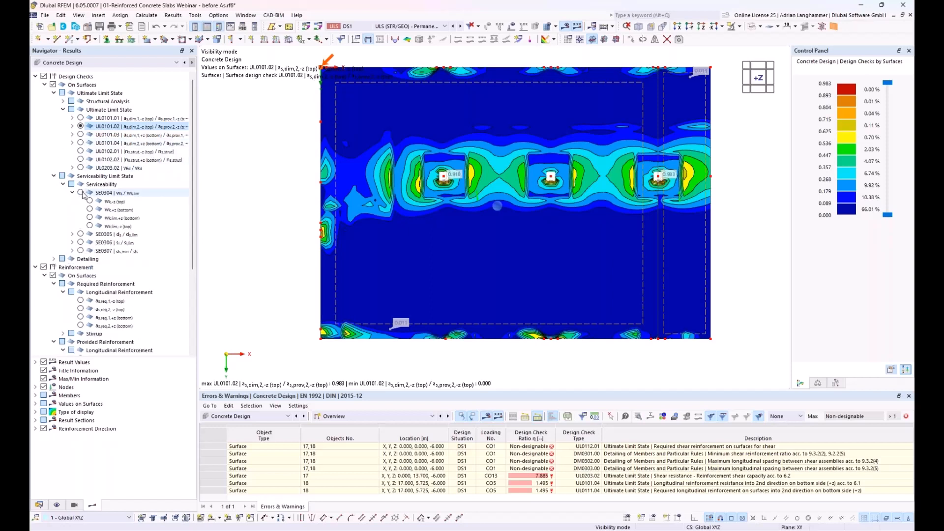
click(81, 193)
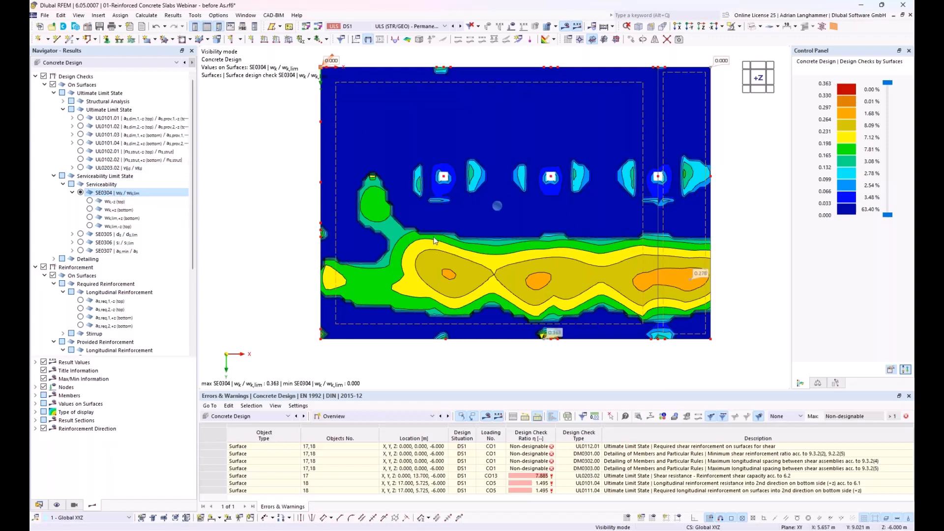
Display the crack widths wk,-z (top) and wk,+z (bottom) and examine their distribution over the slab
click(90, 201)
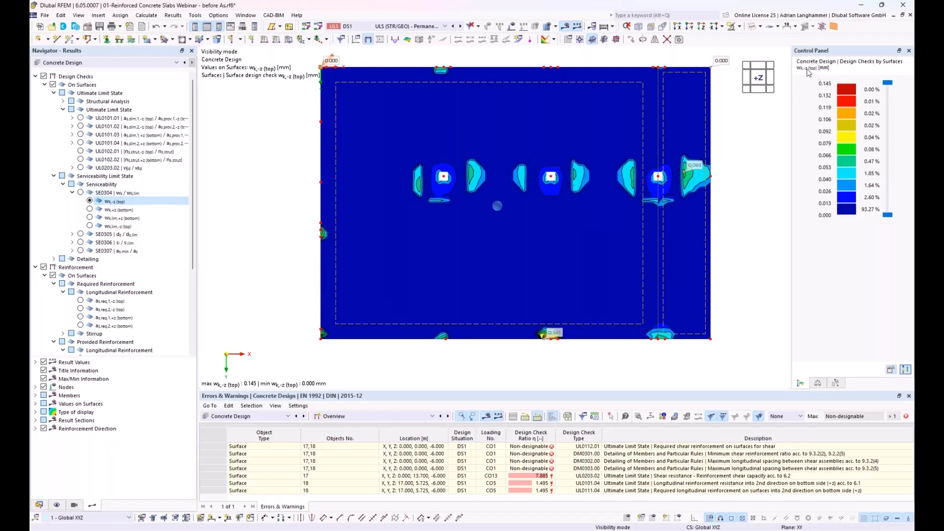
middle_drag(744, 153, 717, 146)
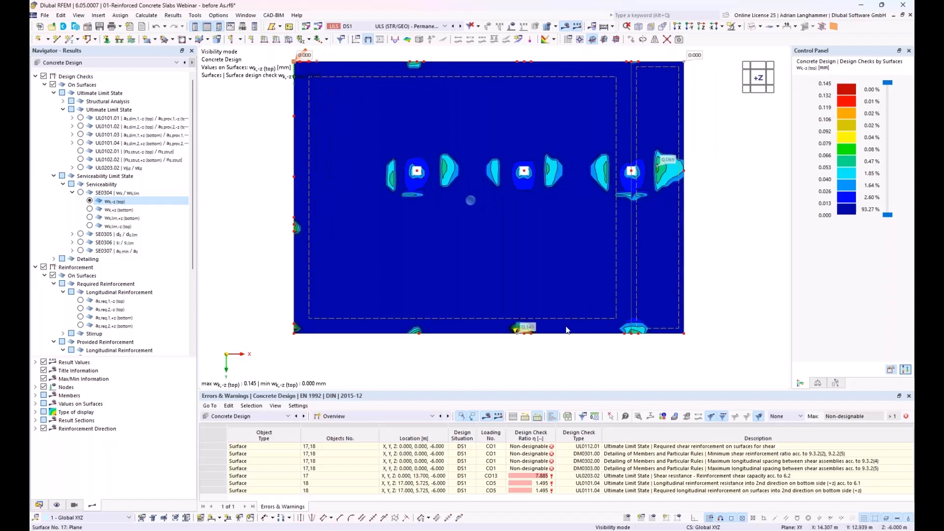
scroll(528, 326, up, 1)
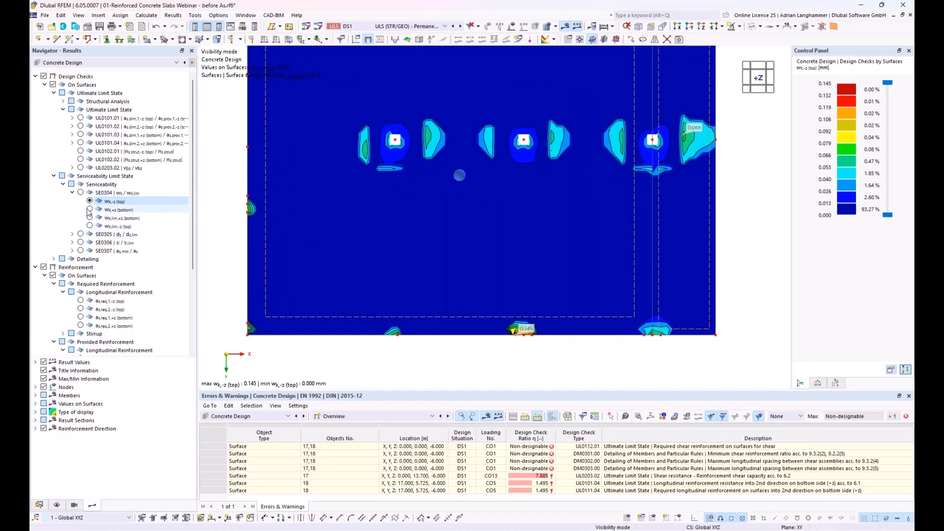
click(89, 210)
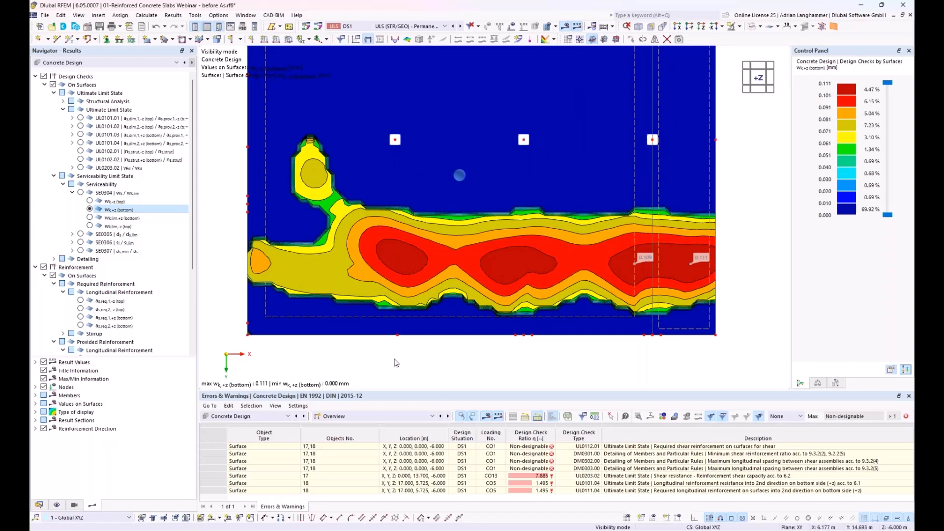
middle_drag(433, 258, 444, 287)
scroll(445, 285, down, 1)
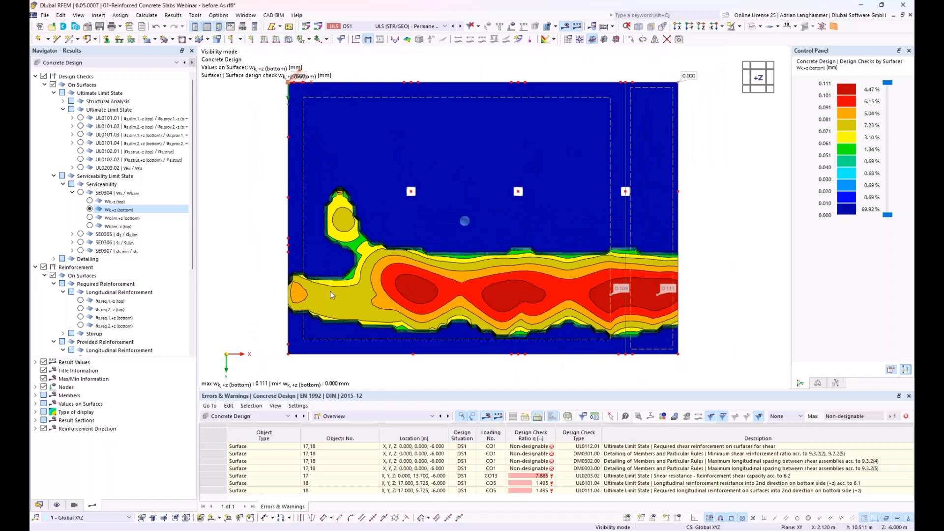
Select surface reinforcements 2 to 13 for editing and replace their automatic rebar spacings with the determined values
click(40, 506)
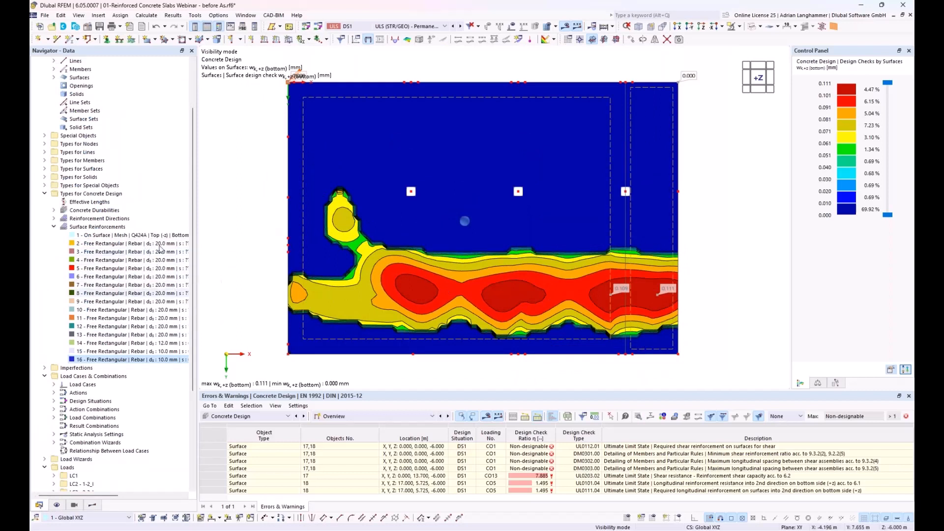
double_click(90, 244)
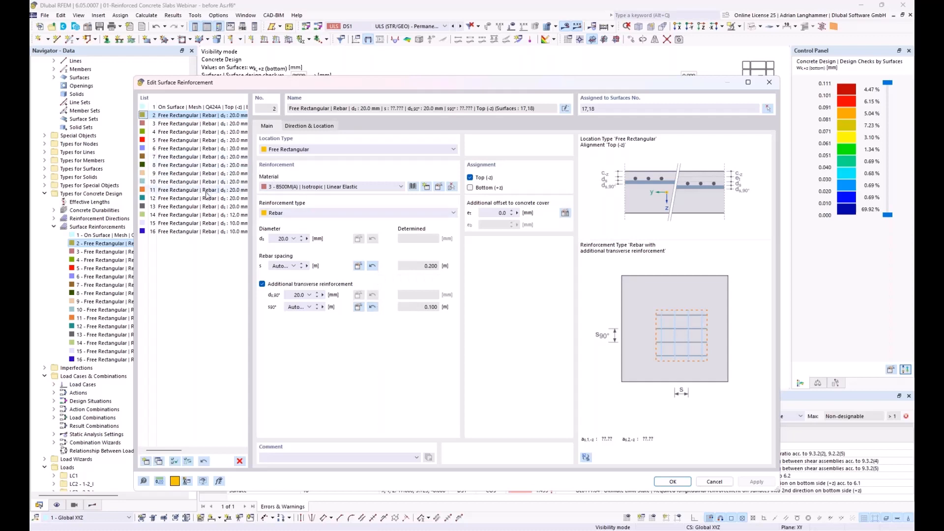
shift+click(201, 208)
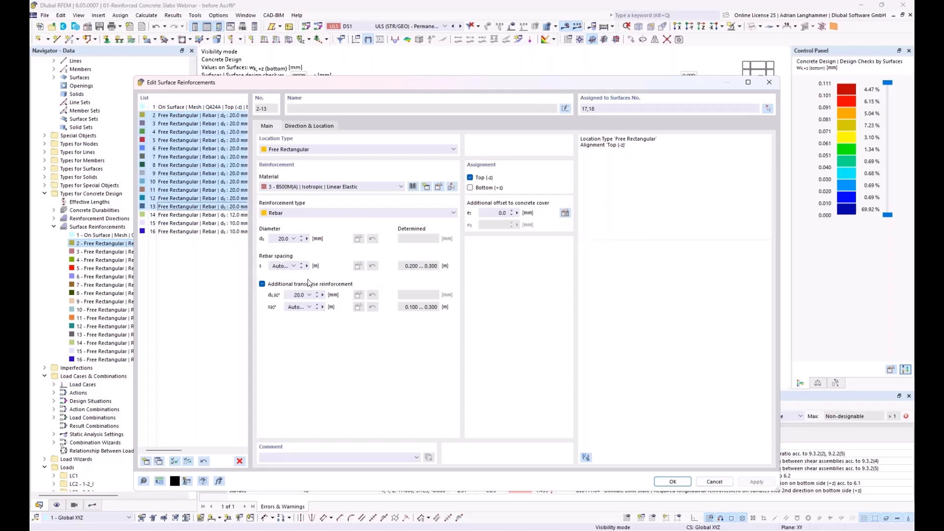
click(204, 462)
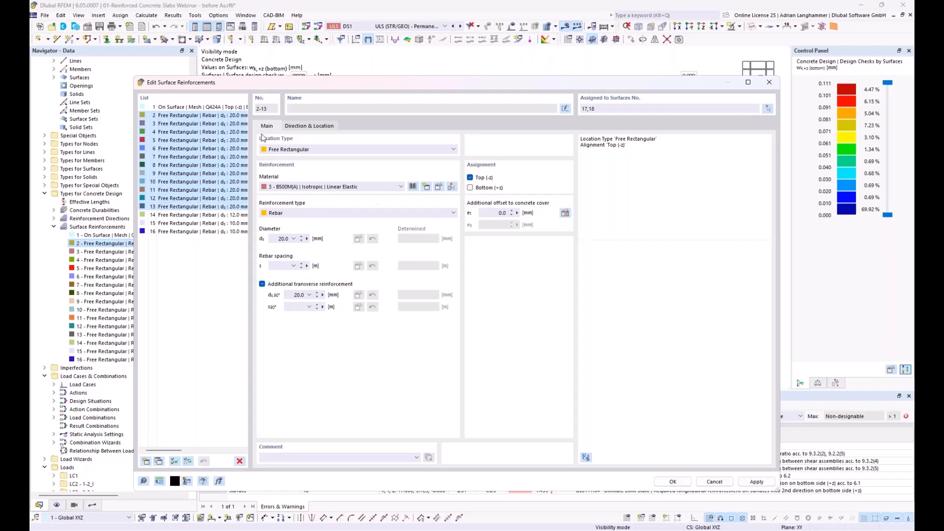
Review the fixed spacings of surface reinforcements 2, 3, 4 and 6 and accept the changes
click(209, 117)
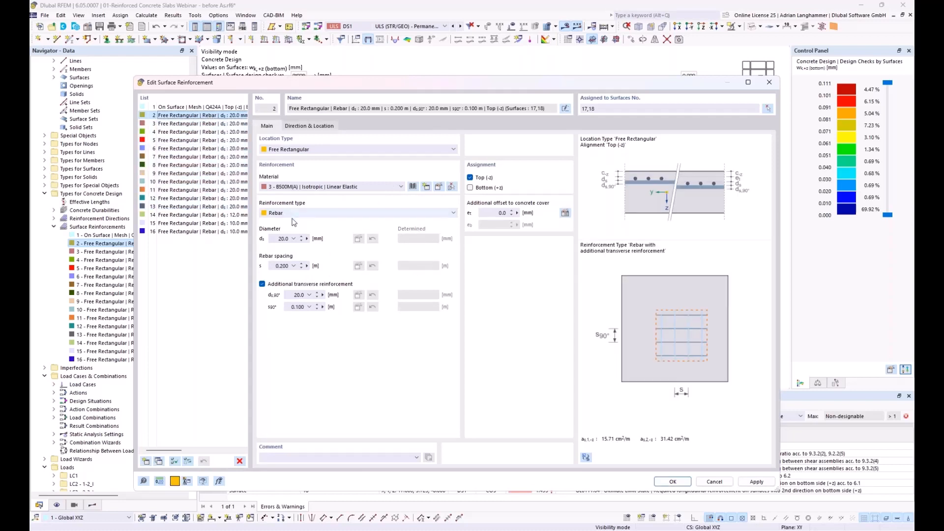
click(211, 124)
click(213, 133)
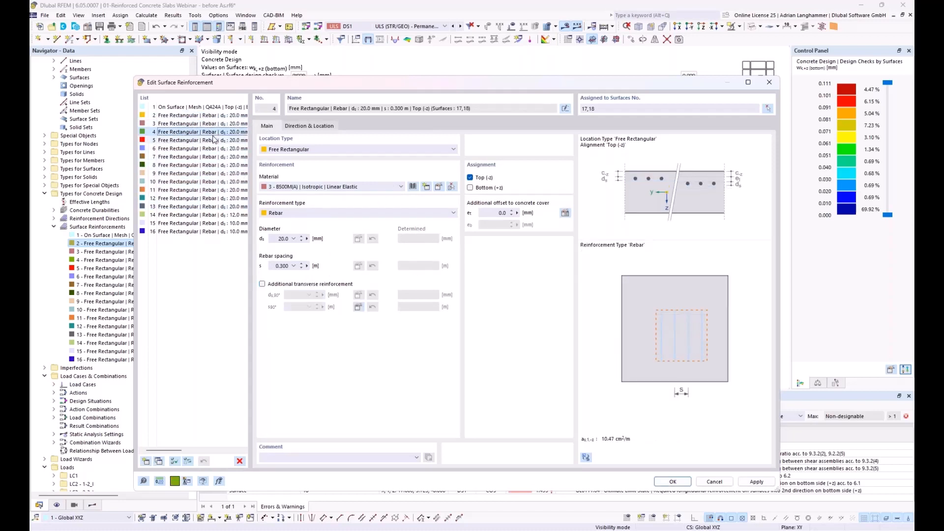
click(213, 148)
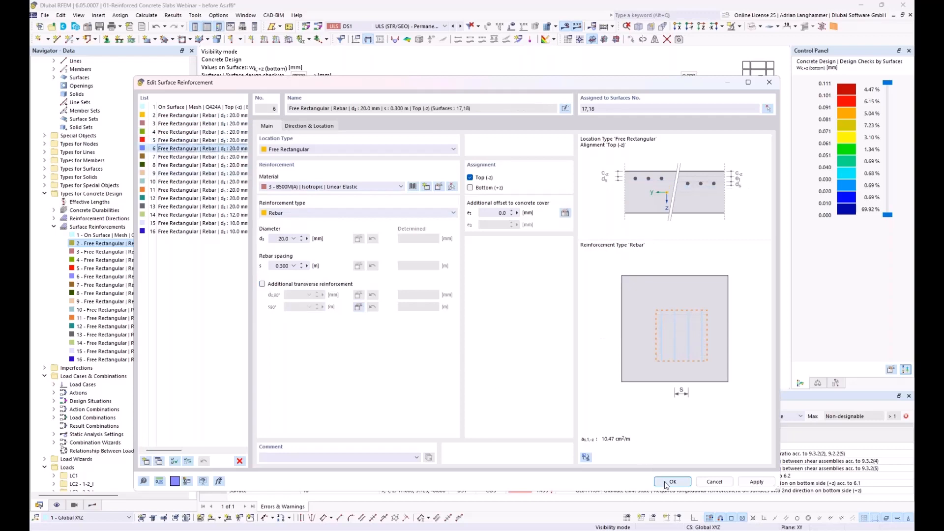
key(Escape)
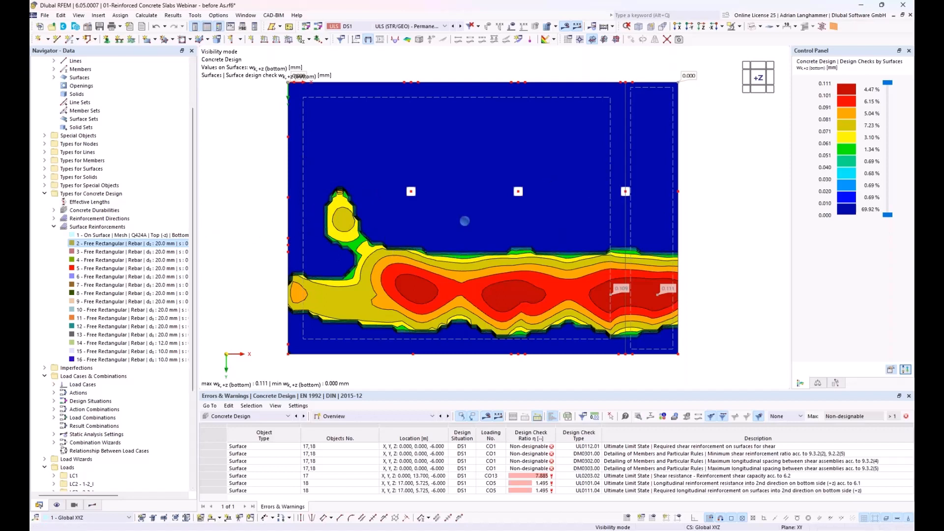
Widen the data navigator so the surface reinforcement descriptions can be read in full
drag(198, 231, 248, 234)
right_click(248, 234)
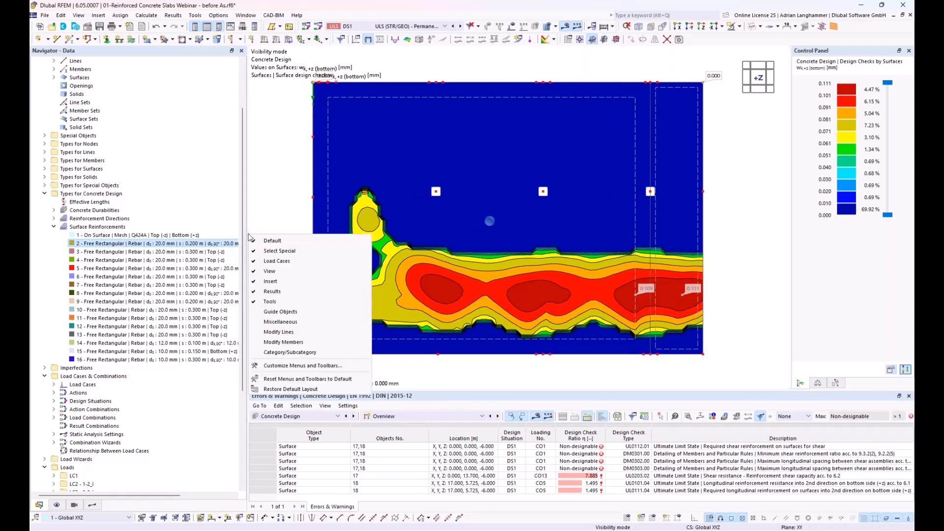
click(263, 178)
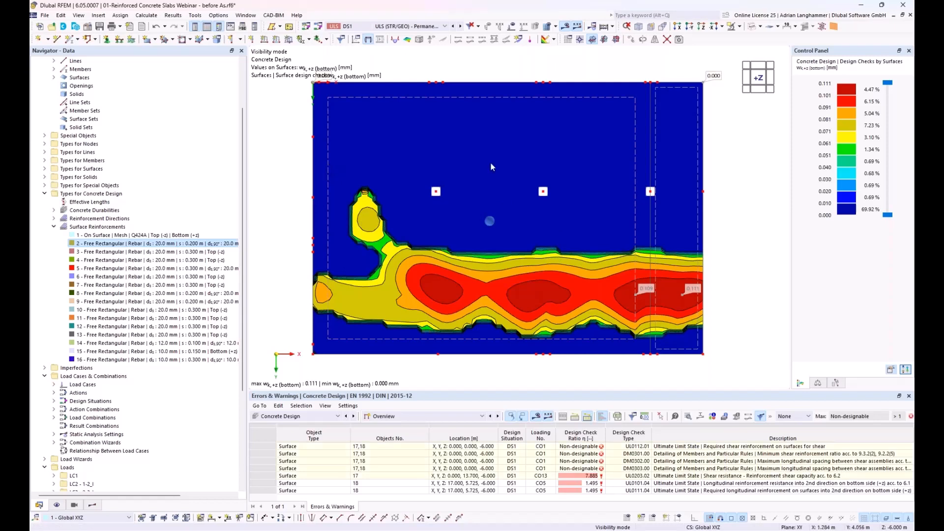
Examine the deflection analysis settings of surface 17 against the slab results and close them without changes
double_click(490, 221)
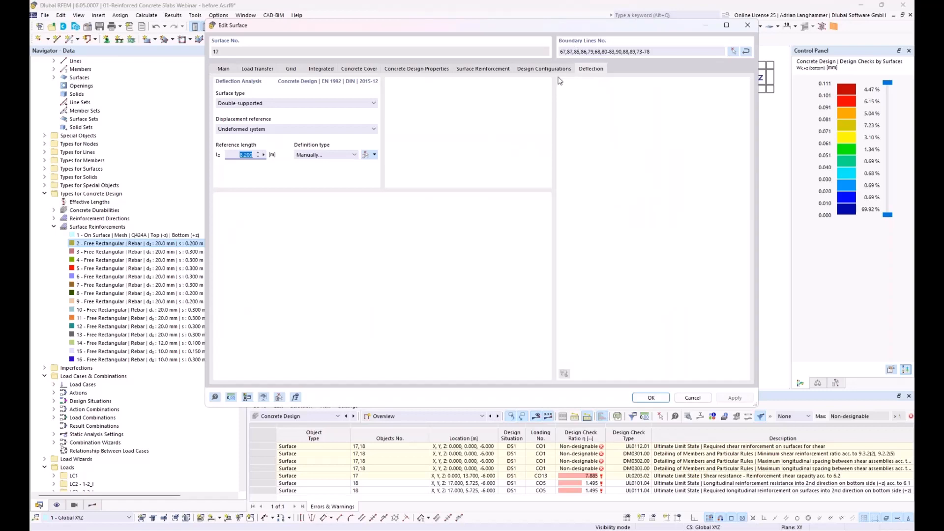
drag(548, 32, 587, 181)
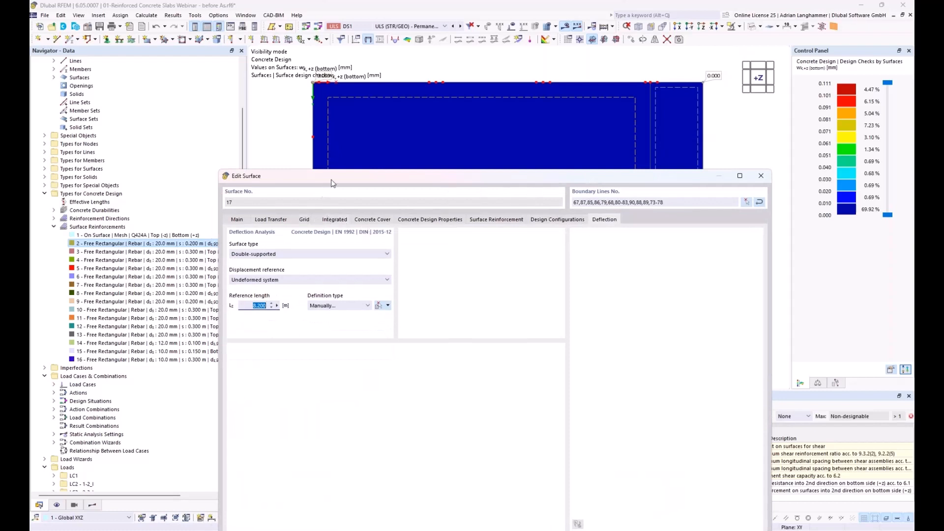
drag(338, 173, 369, 142)
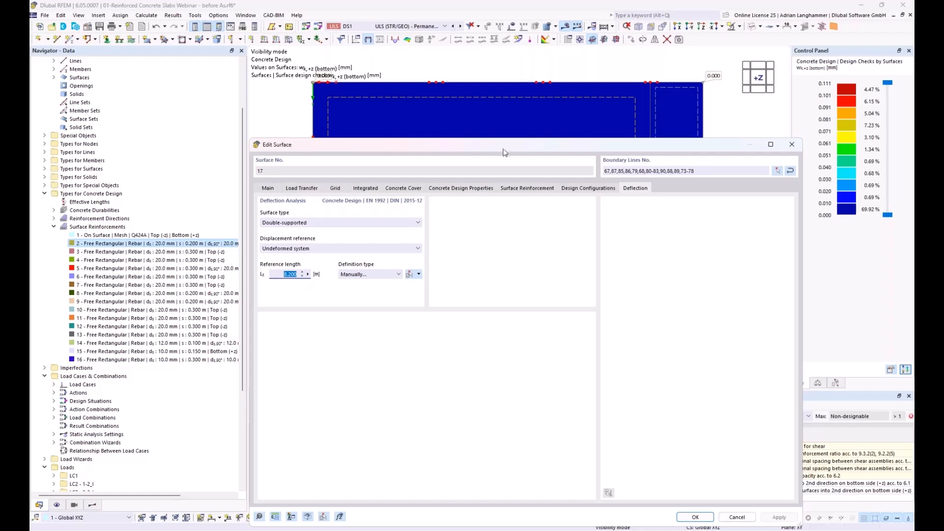
drag(503, 144, 443, 397)
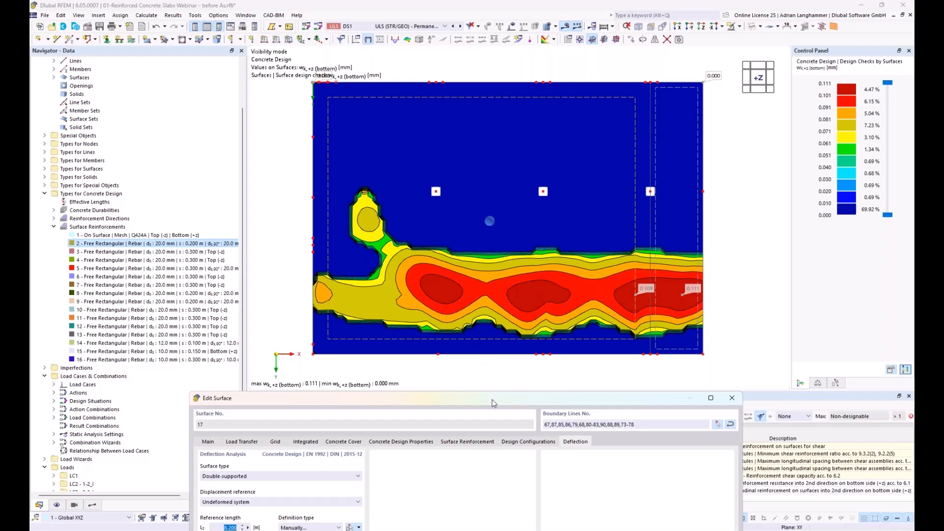
drag(493, 403, 524, 123)
click(704, 489)
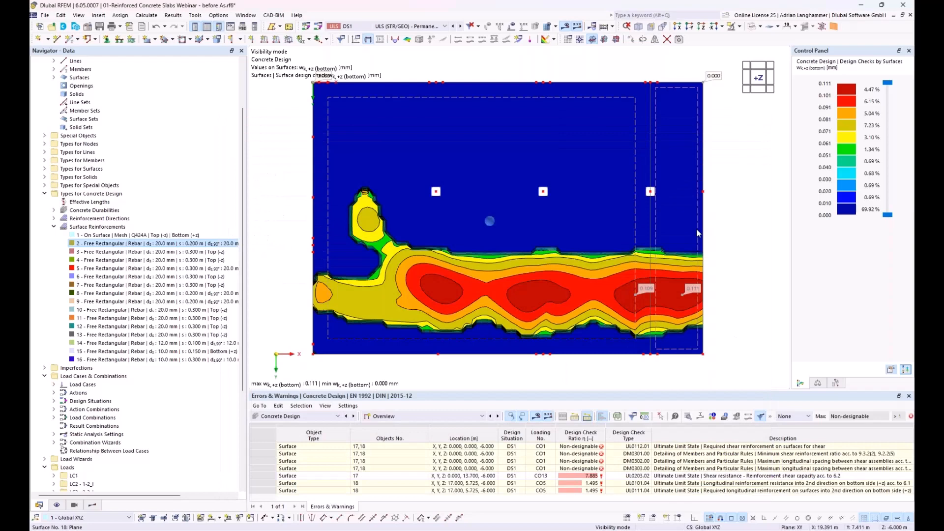
Examine the deflection analysis settings of surface 18 against the slab results and close them without changes
double_click(697, 230)
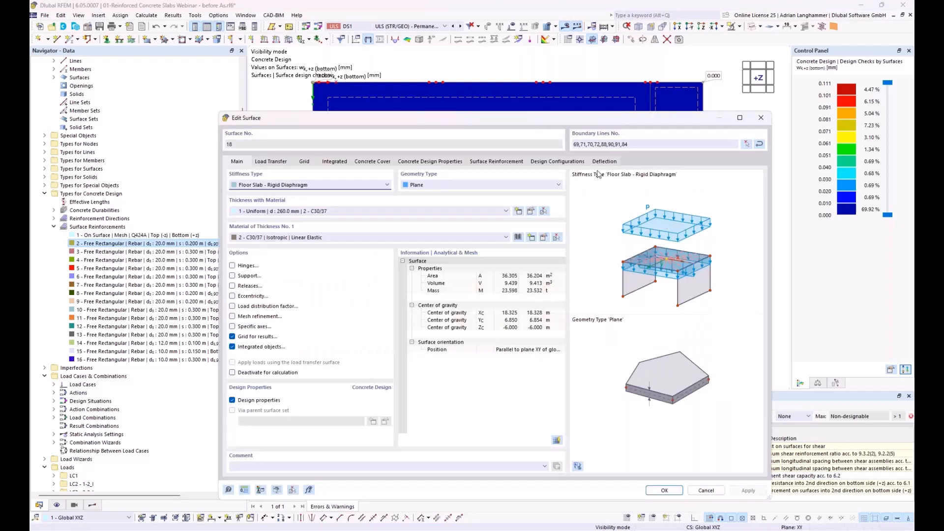
click(605, 162)
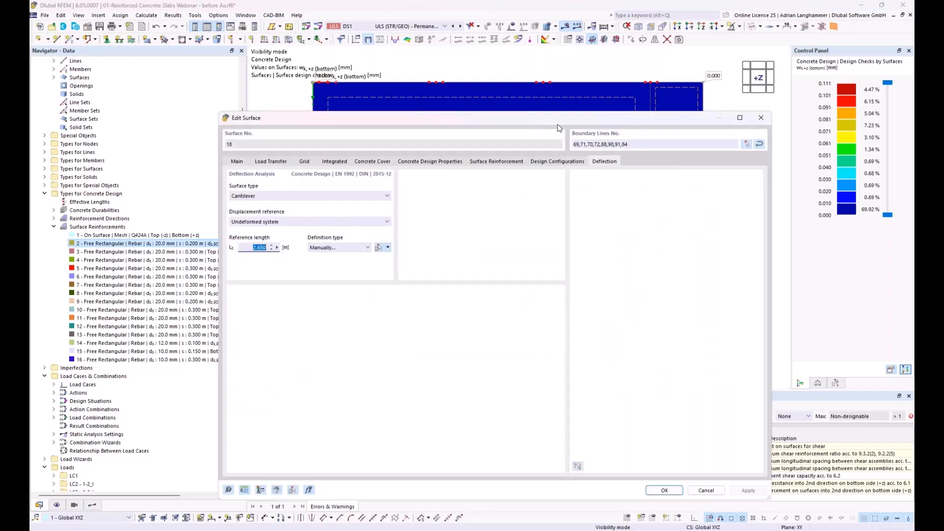
drag(566, 118, 556, 419)
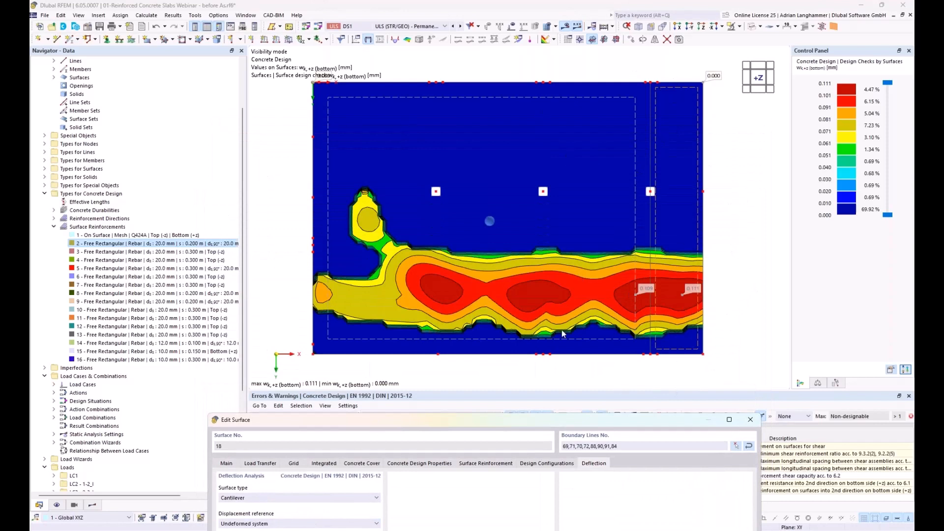
drag(474, 418, 486, 329)
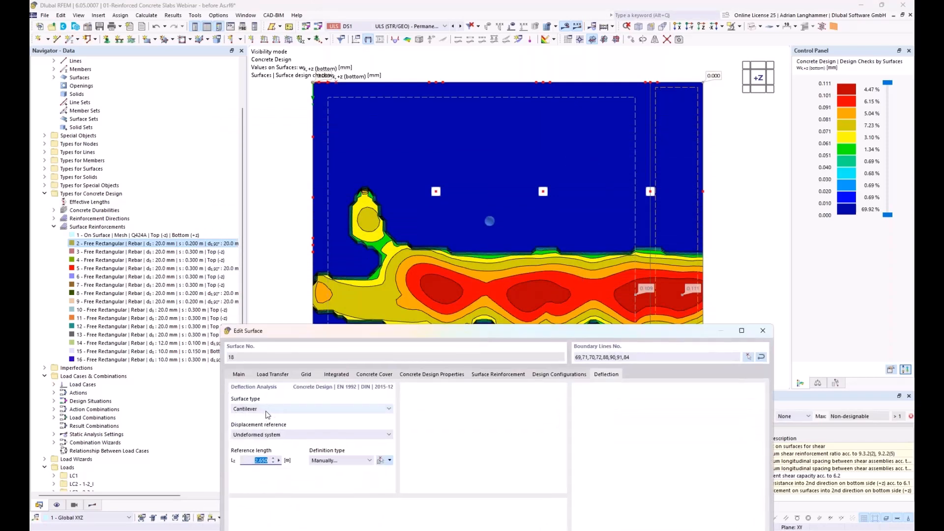
click(762, 332)
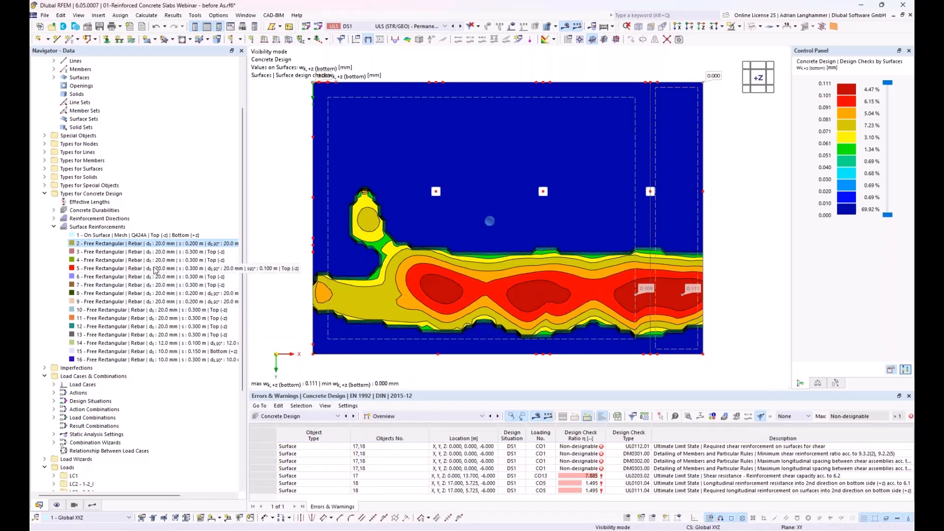
Review the time-dependent creep and shrinkage properties of material 2, C30/37, and close them without changes
scroll(156, 269, up, 1)
scroll(155, 265, up, 2)
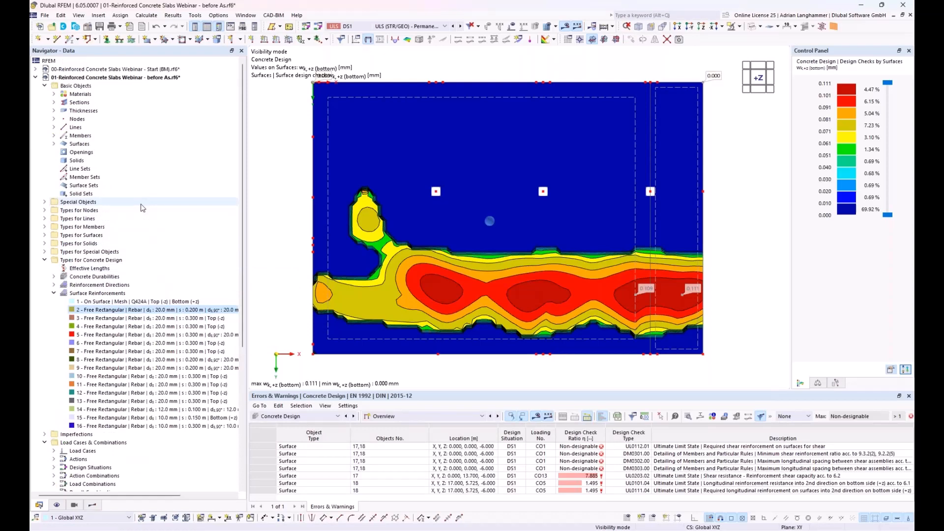
click(54, 94)
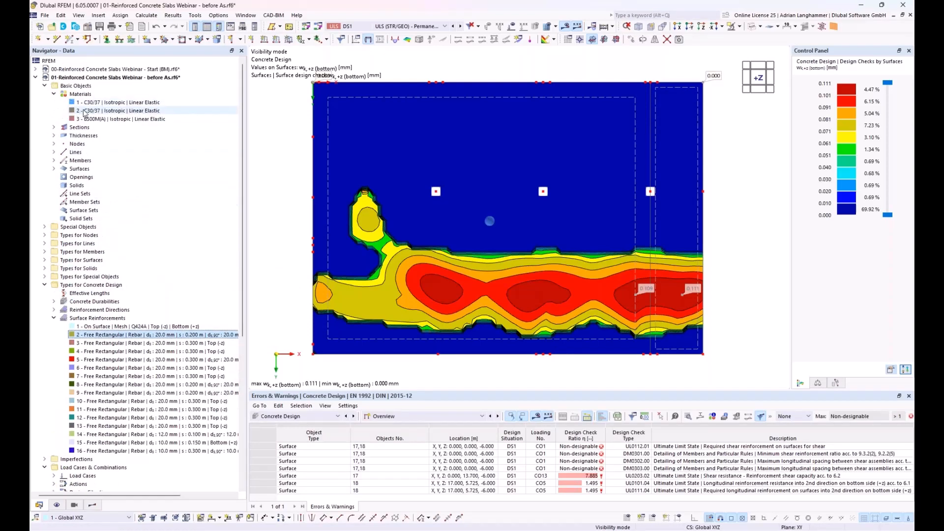
click(84, 111)
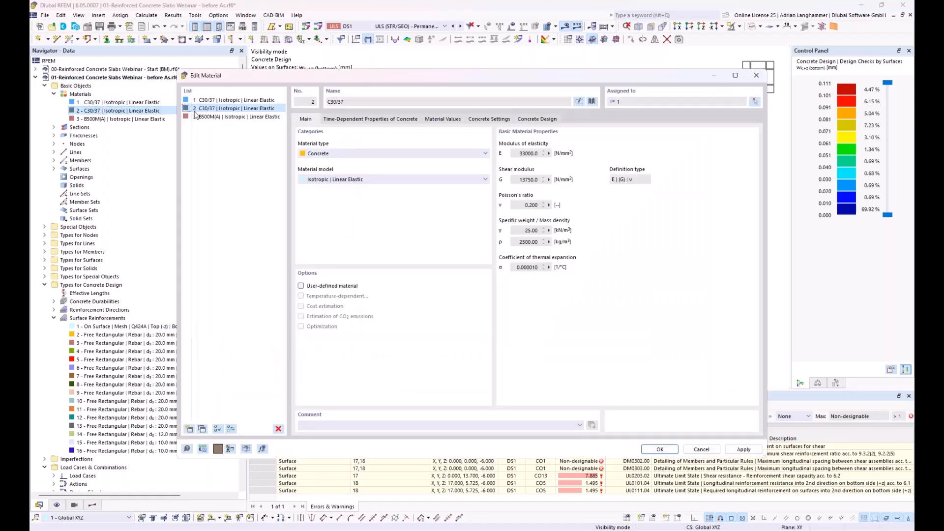
drag(460, 78, 392, 215)
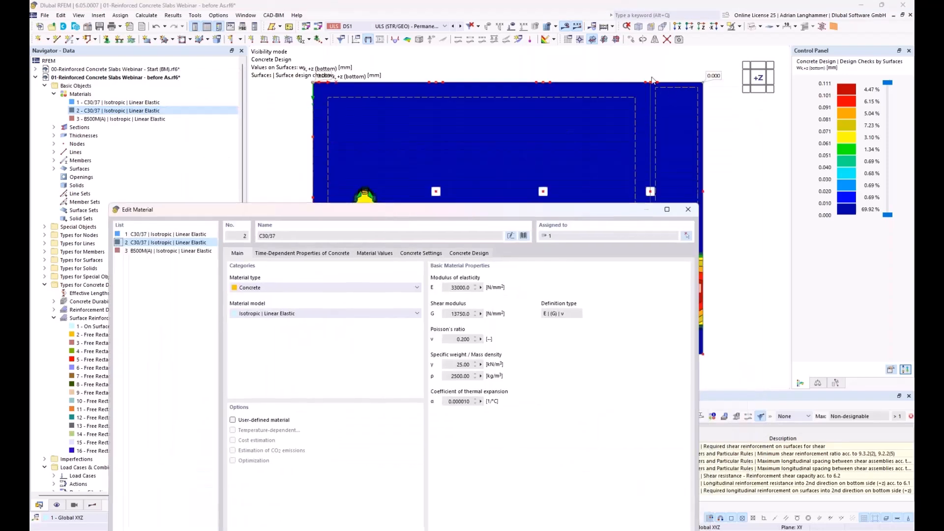
click(283, 254)
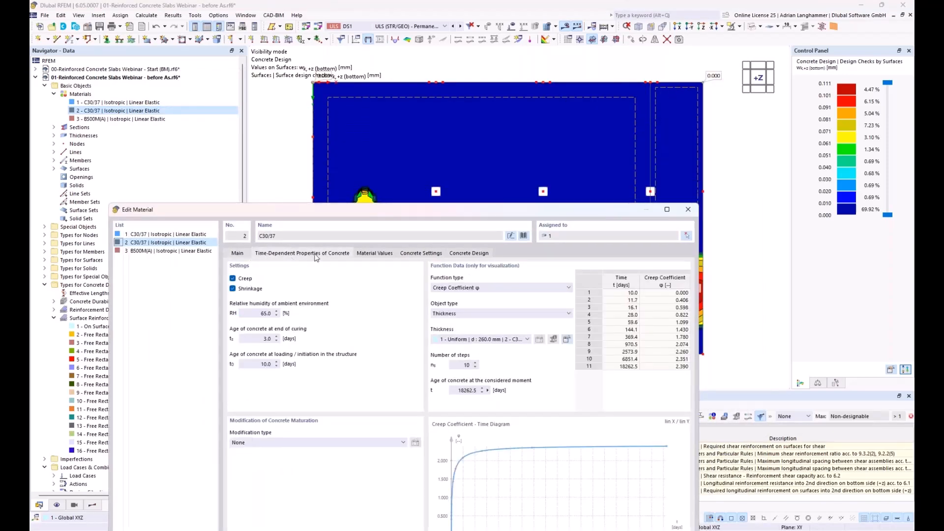
drag(358, 212, 376, 140)
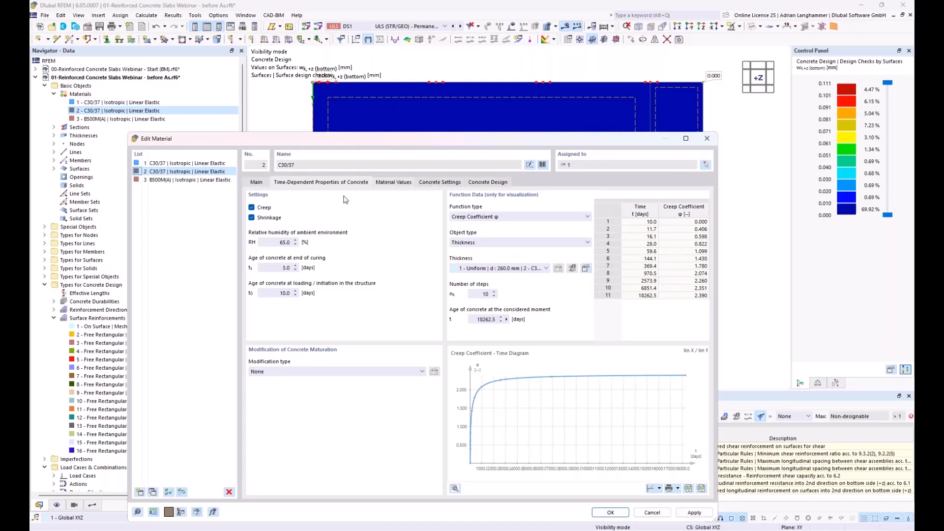
drag(360, 146, 365, 74)
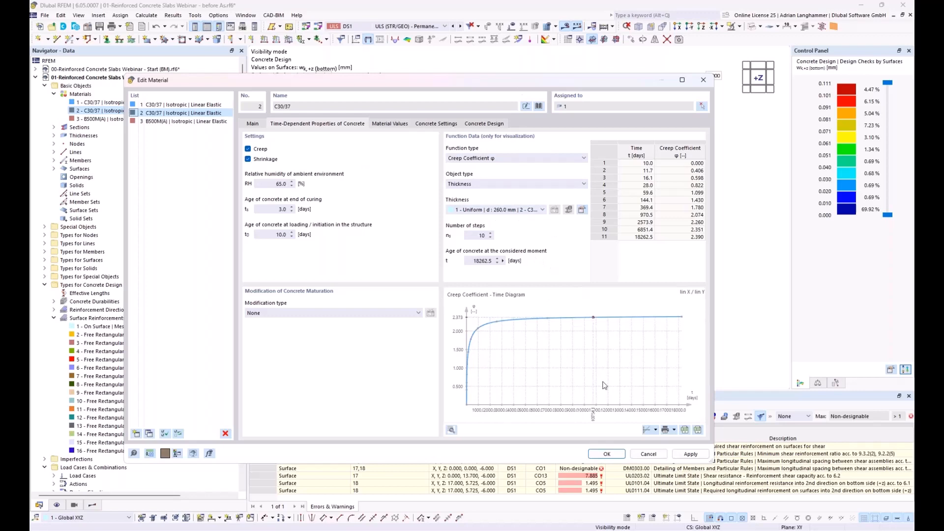
click(659, 455)
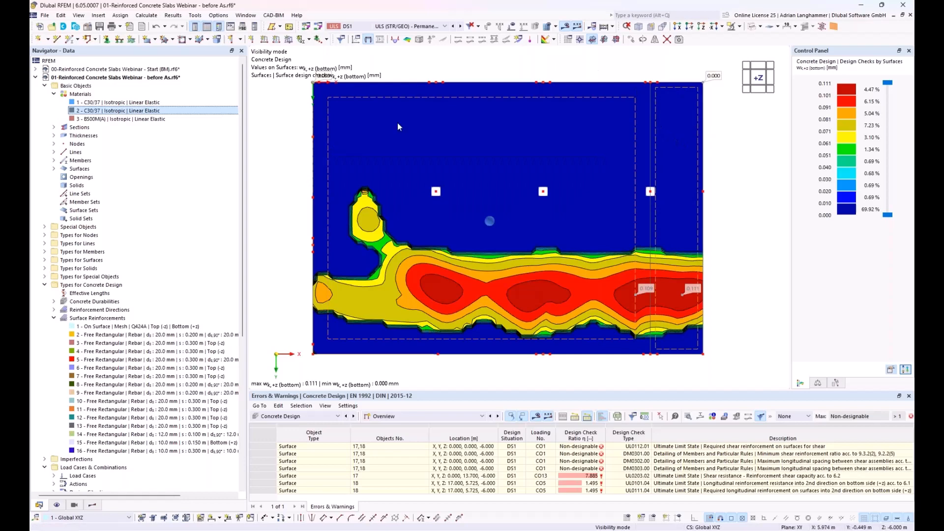
Activate the limitation of deflection in the Standard serviceability configuration and review its quasi-permanent limits for both support cases
scroll(102, 369, down, 9)
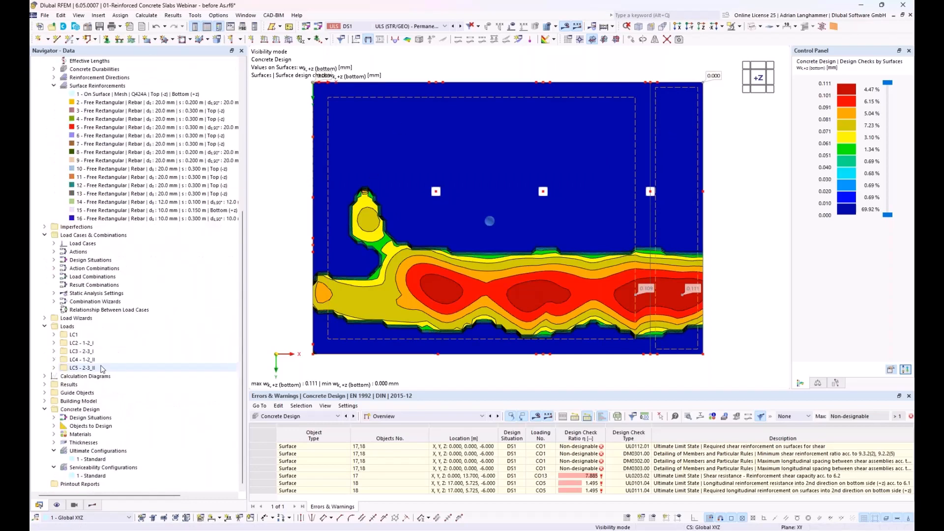
double_click(102, 477)
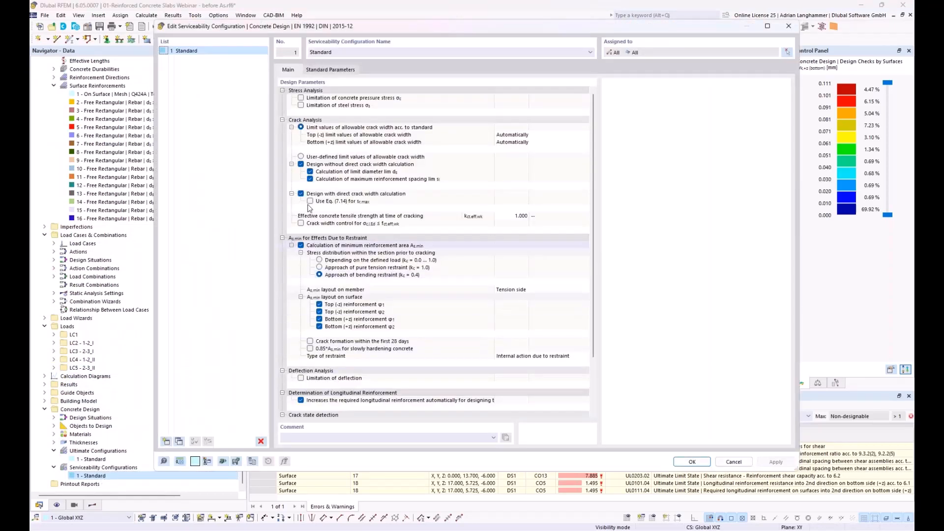
scroll(321, 121, down, 2)
scroll(320, 121, down, 1)
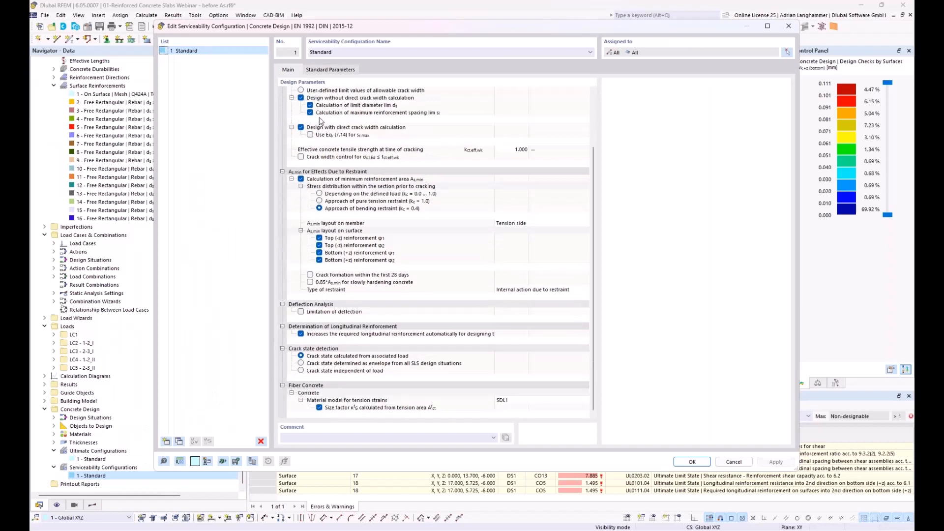
click(301, 312)
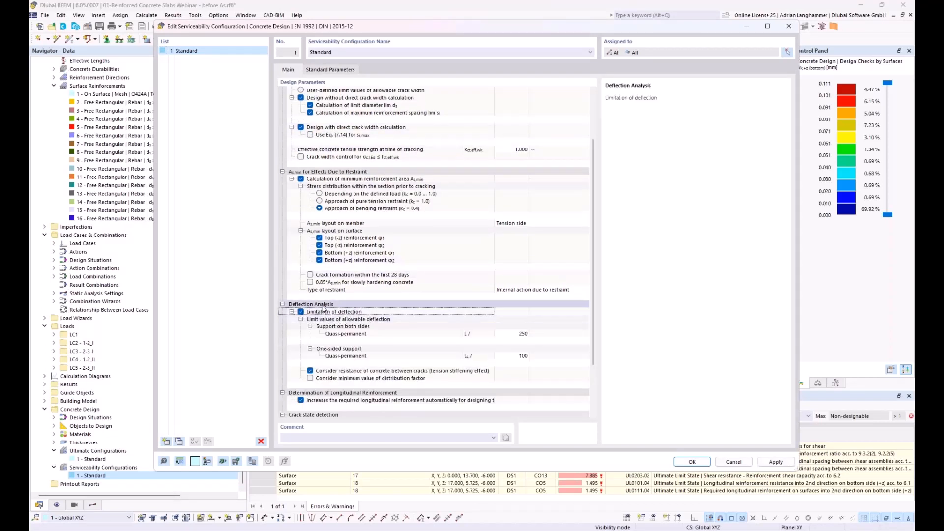
click(339, 335)
click(515, 335)
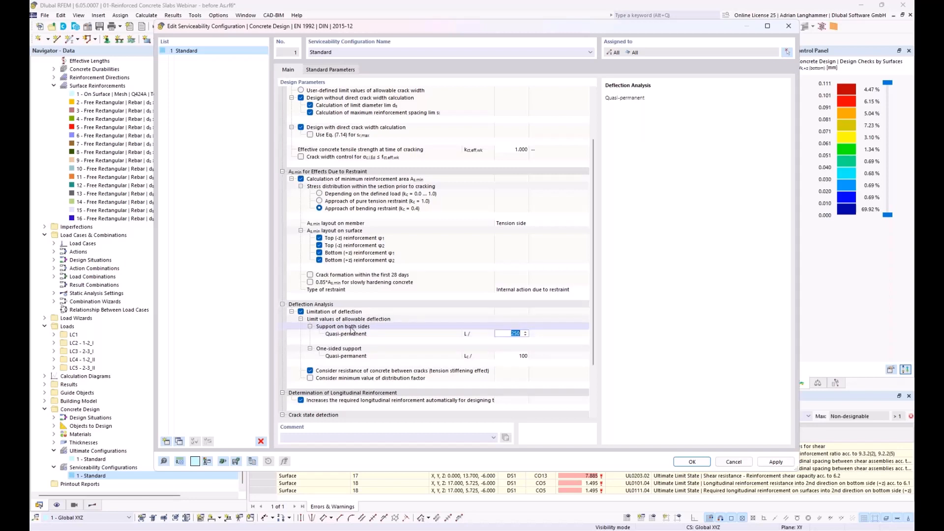
click(377, 354)
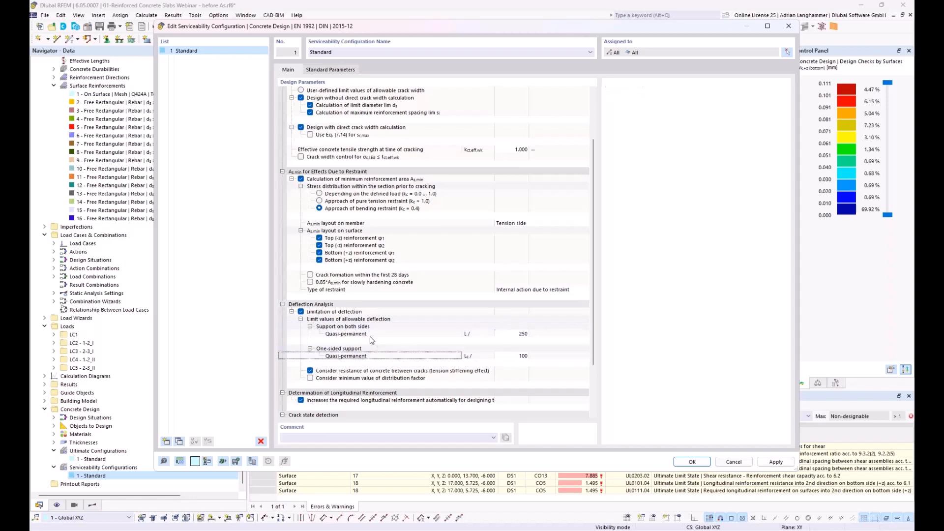
click(350, 327)
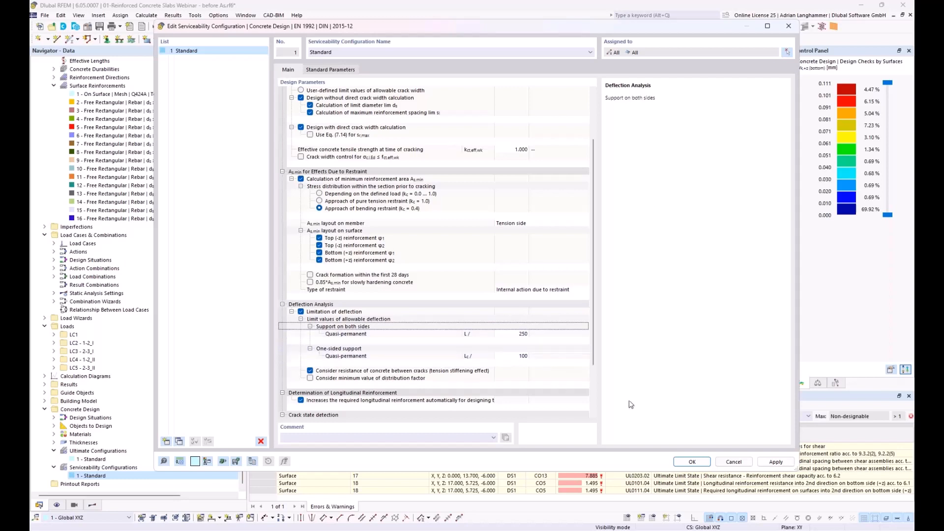
Disable the automatic increase of required longitudinal reinforcement for serviceability and accept the configuration, agreeing to delete the concrete design results
scroll(429, 332, down, 3)
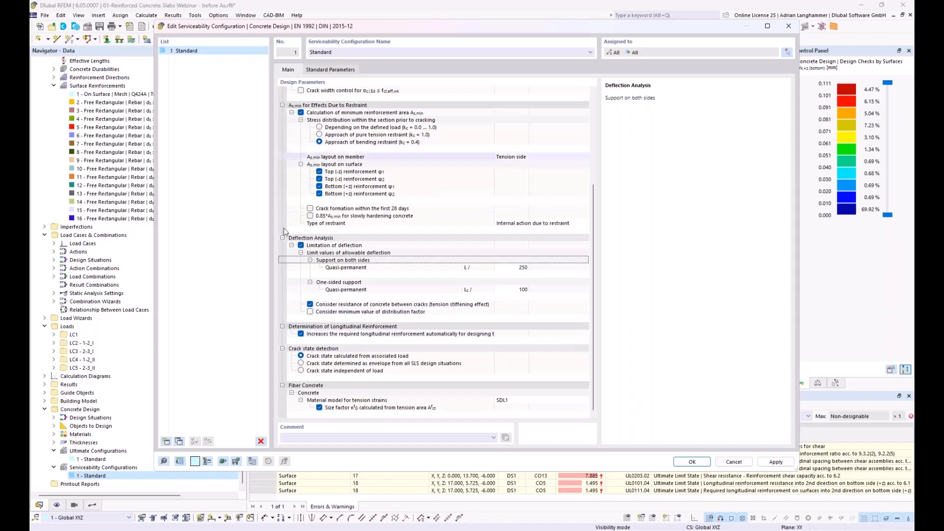
click(301, 334)
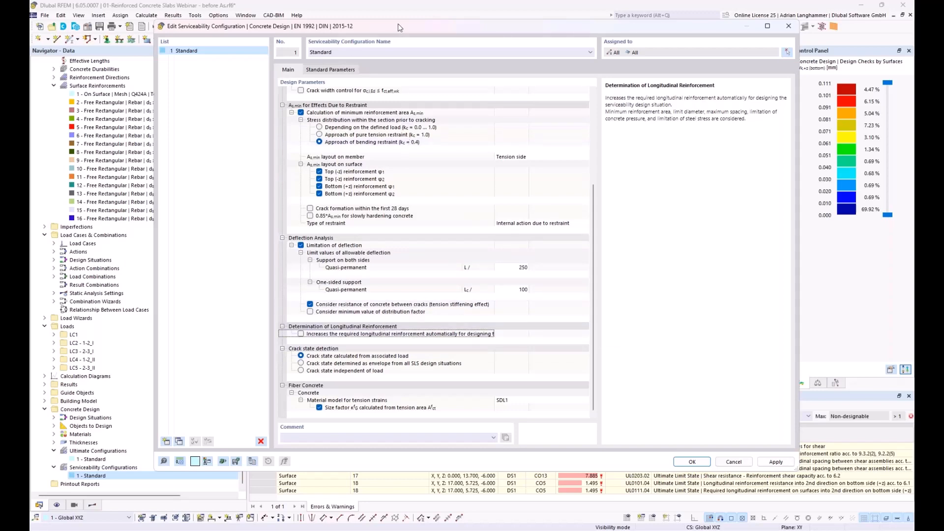
drag(398, 27, 326, 15)
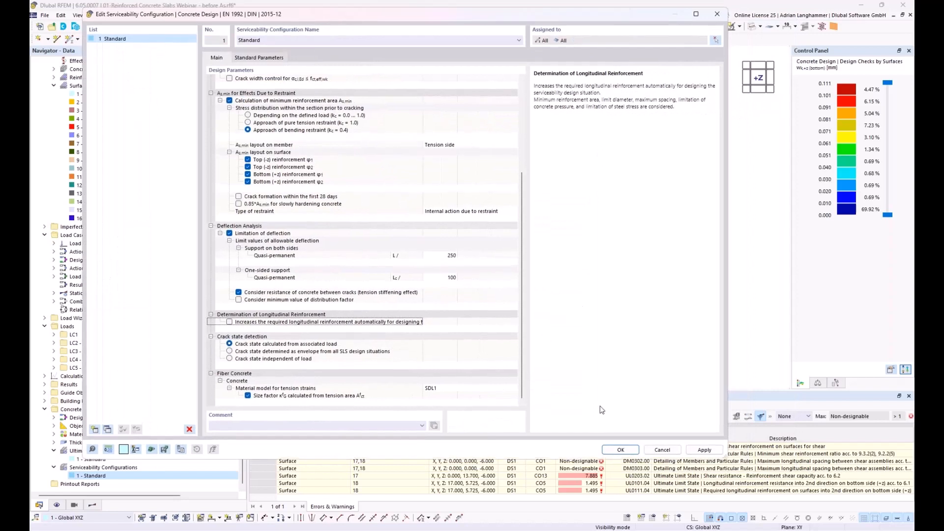
click(621, 449)
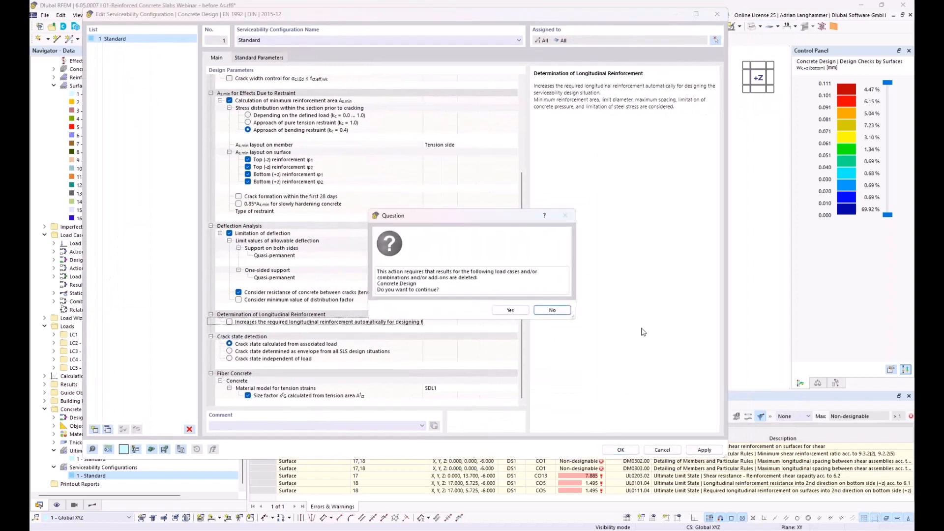
click(514, 314)
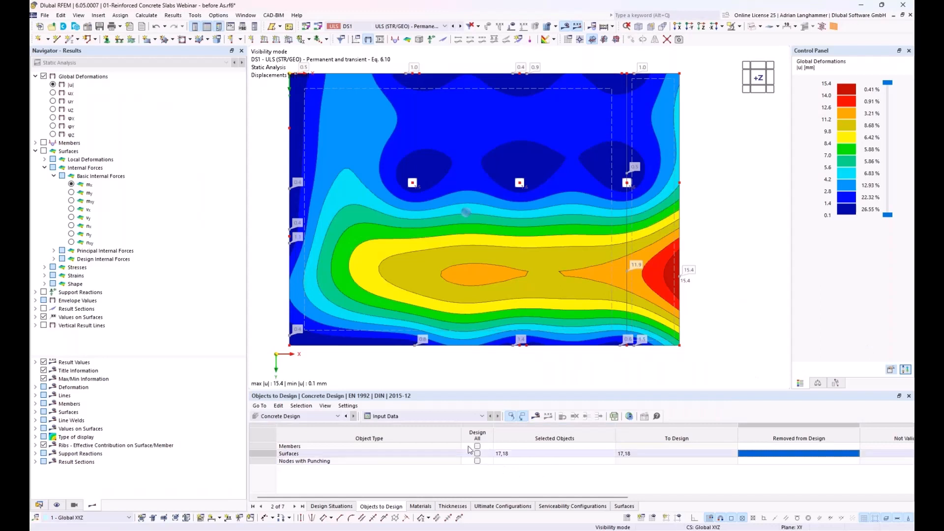
Assign the column nodes 71-73 as nodes with punching in the concrete design's objects to design
click(453, 416)
click(453, 416)
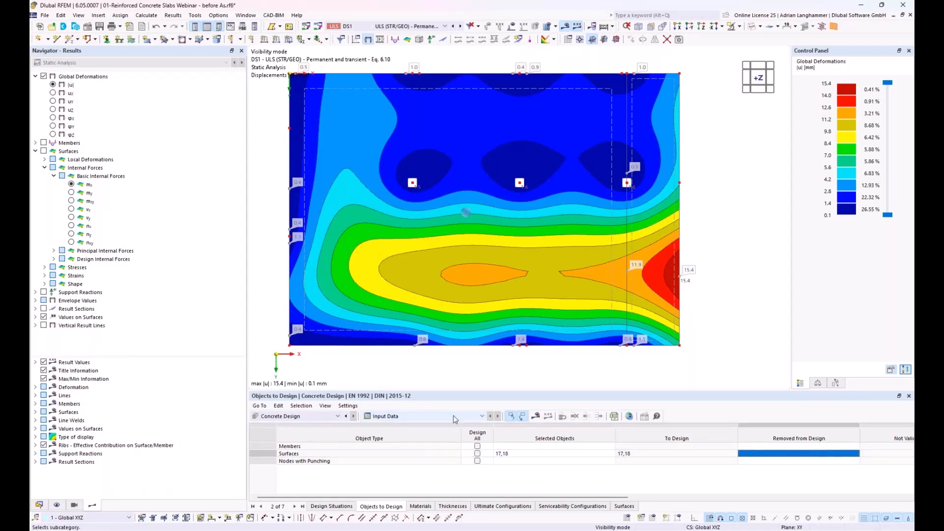
click(512, 460)
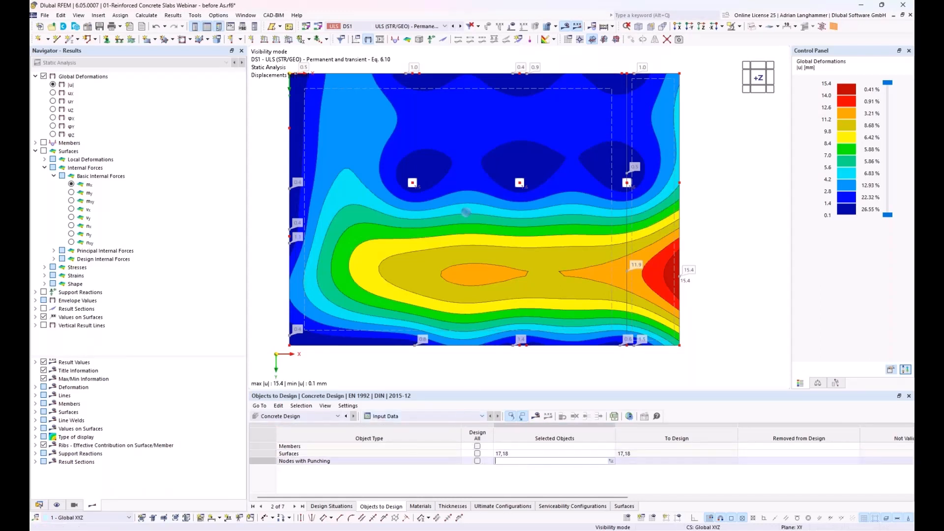
click(611, 460)
click(413, 182)
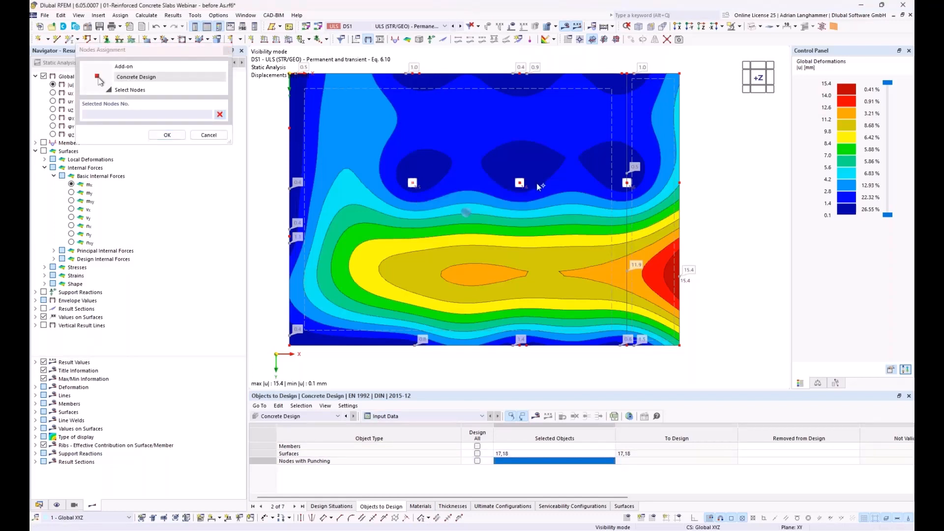
click(519, 182)
click(167, 134)
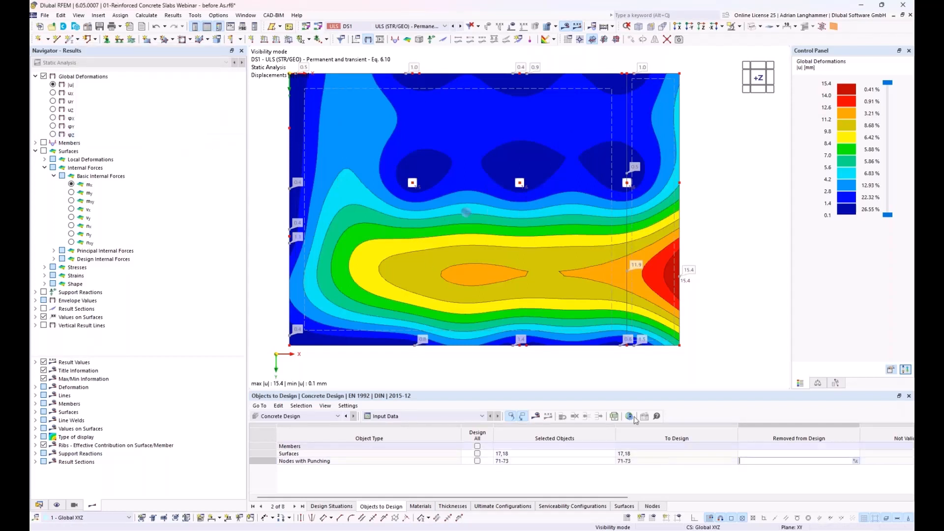
Check the punching design property and assigned ultimate configuration of node 71, and close it without changes
double_click(413, 184)
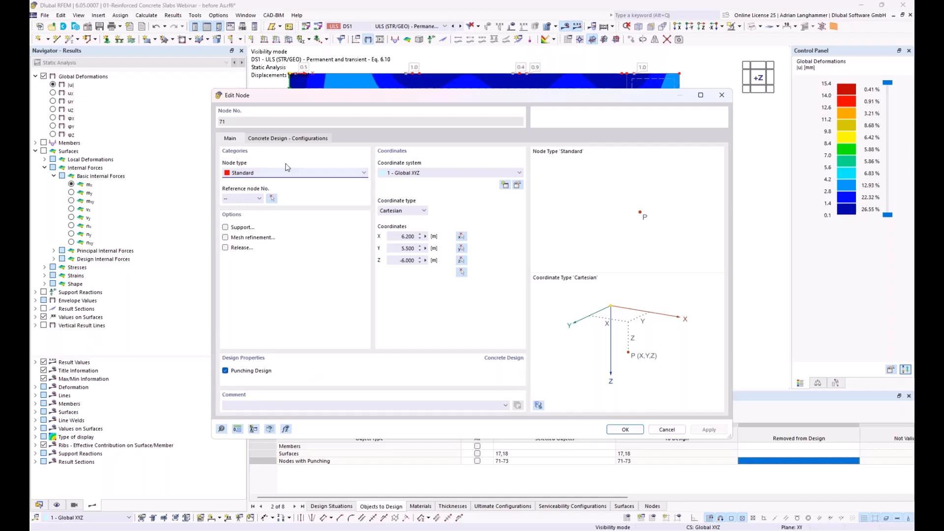
click(282, 141)
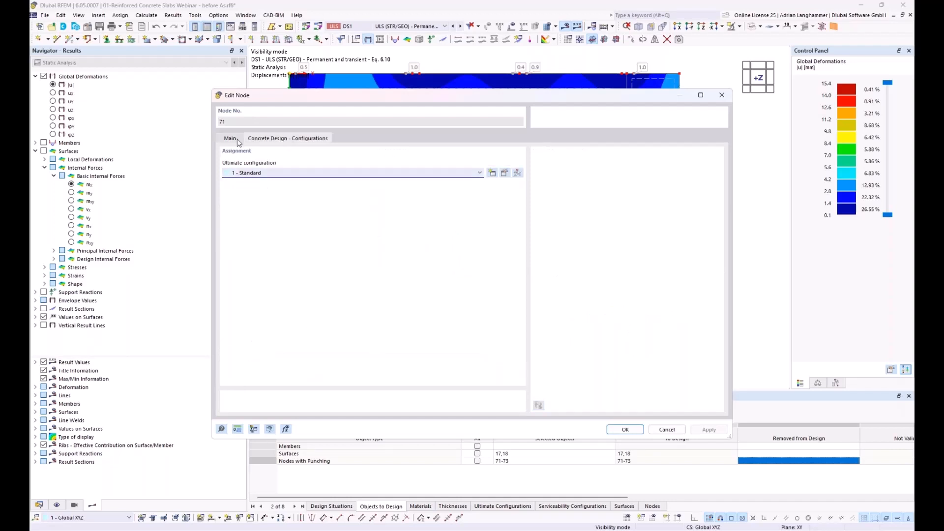
click(722, 95)
Review the punching design parameters of the Standard ultimate configuration in the concrete design and accept the configuration
click(45, 505)
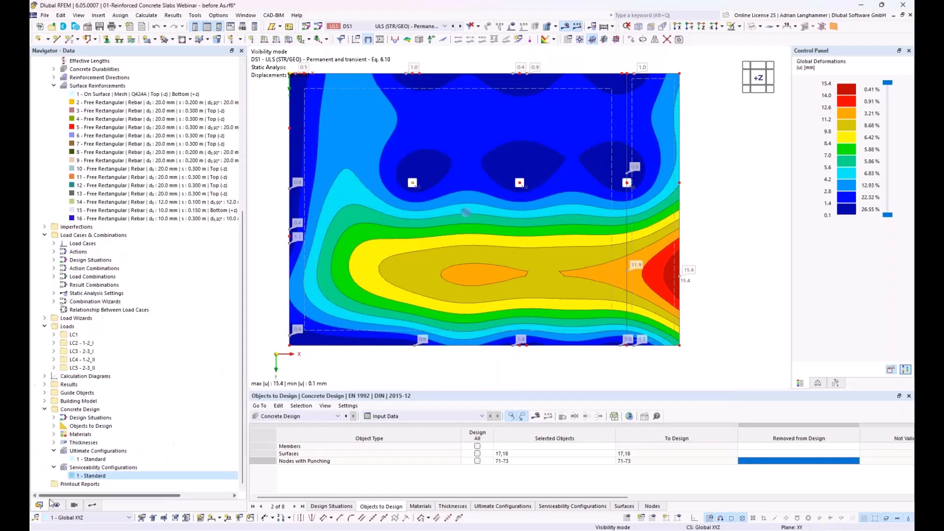
click(89, 460)
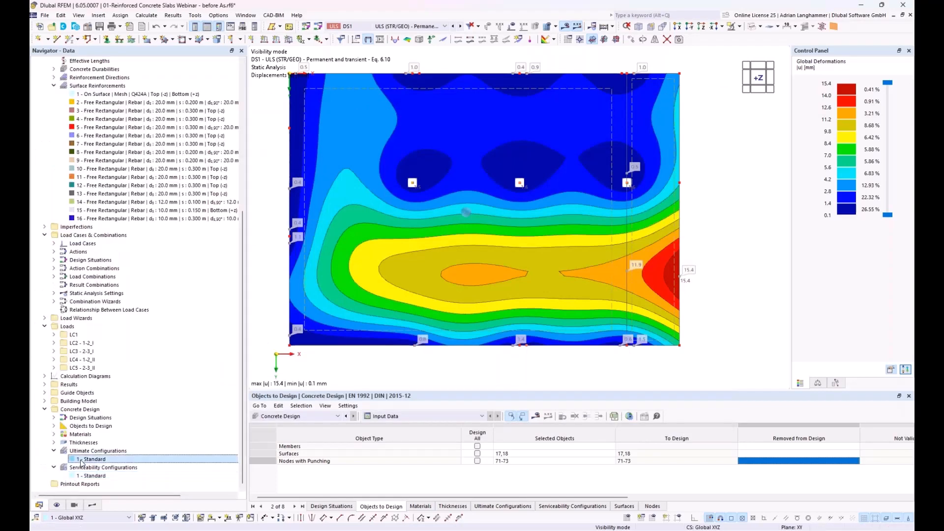
double_click(81, 461)
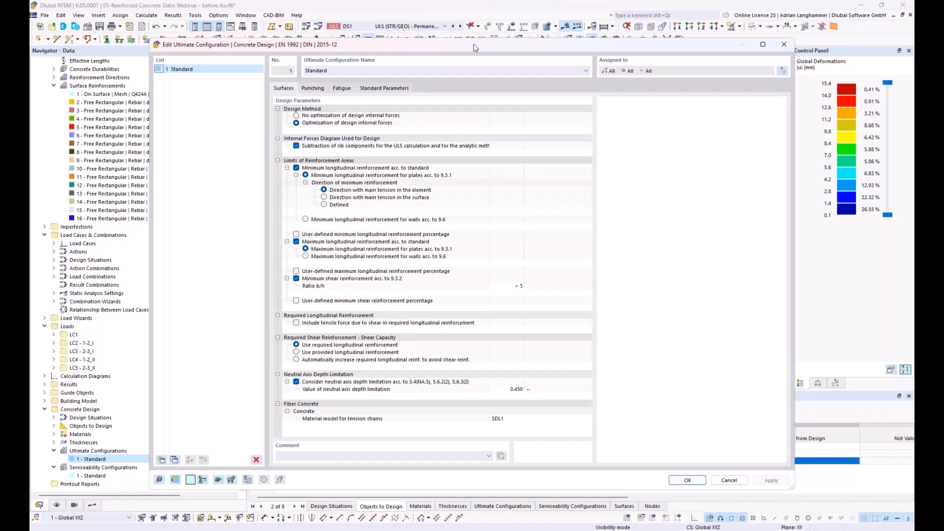
drag(473, 43, 446, 479)
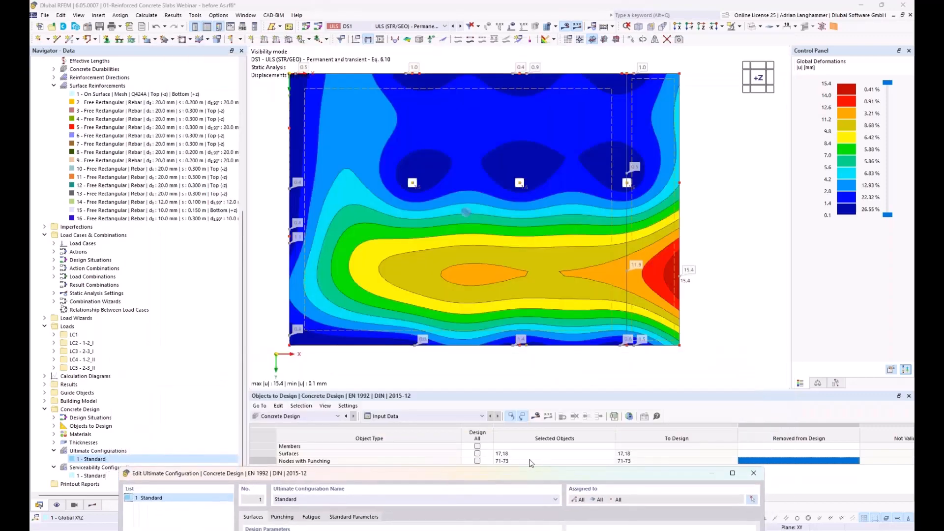
drag(514, 474, 558, 62)
click(326, 105)
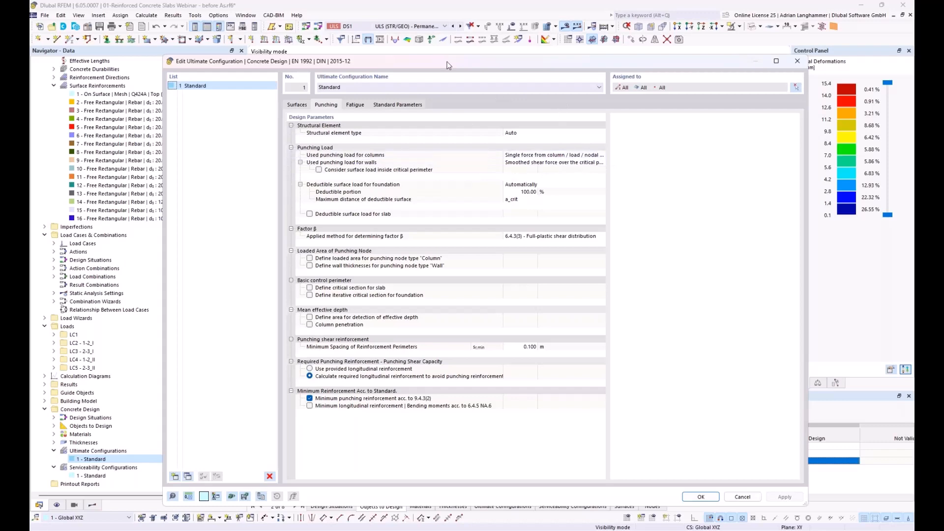
drag(434, 68, 359, 50)
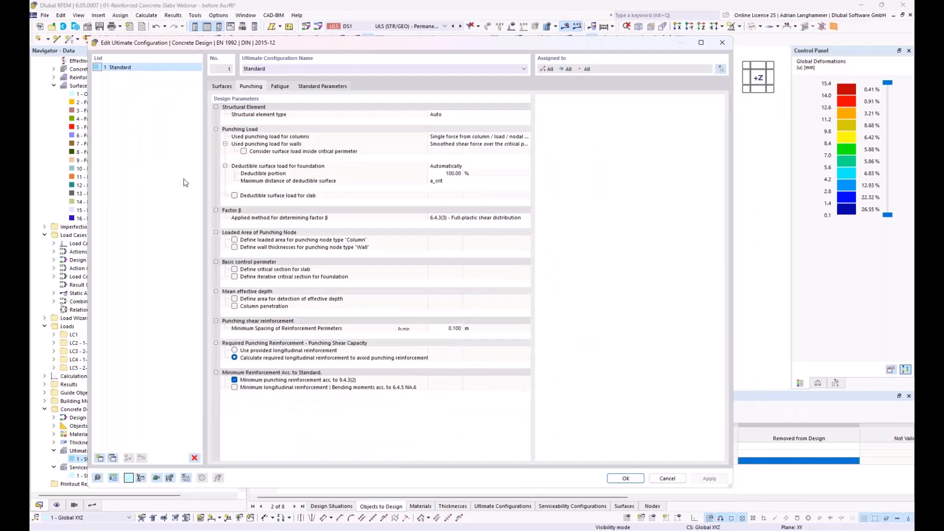
click(626, 479)
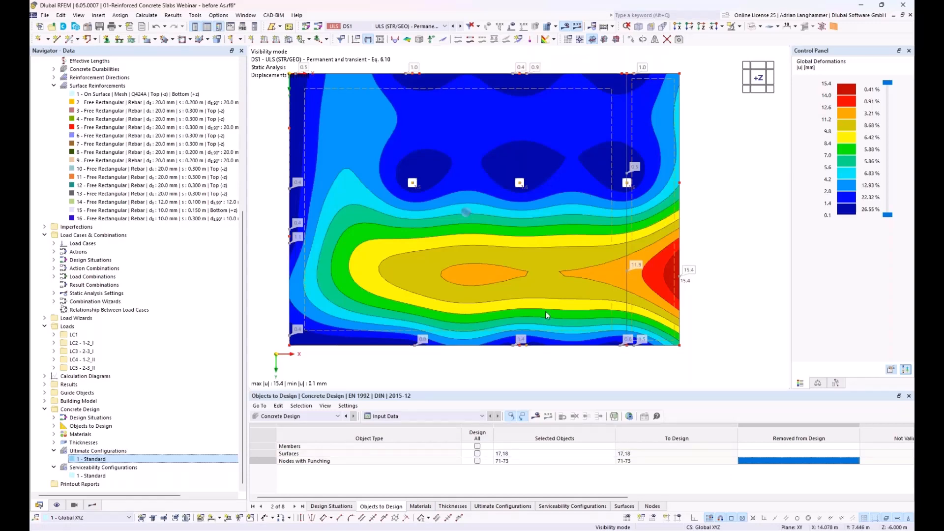
Run the concrete design calculation and switch to the PowerPoint slide show, advancing to the slide on deflection calculation acc. EN 1992-1-1 7.4.3
click(537, 418)
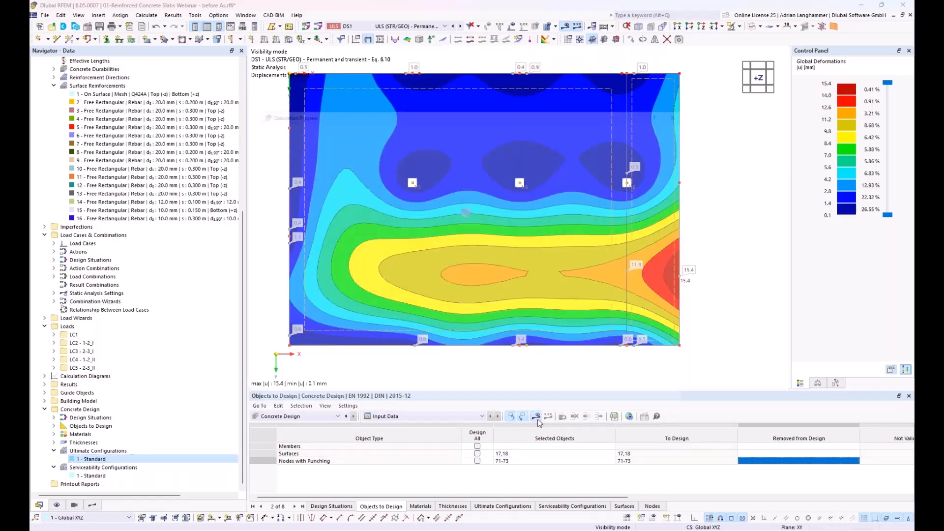
mouse_move(309, 528)
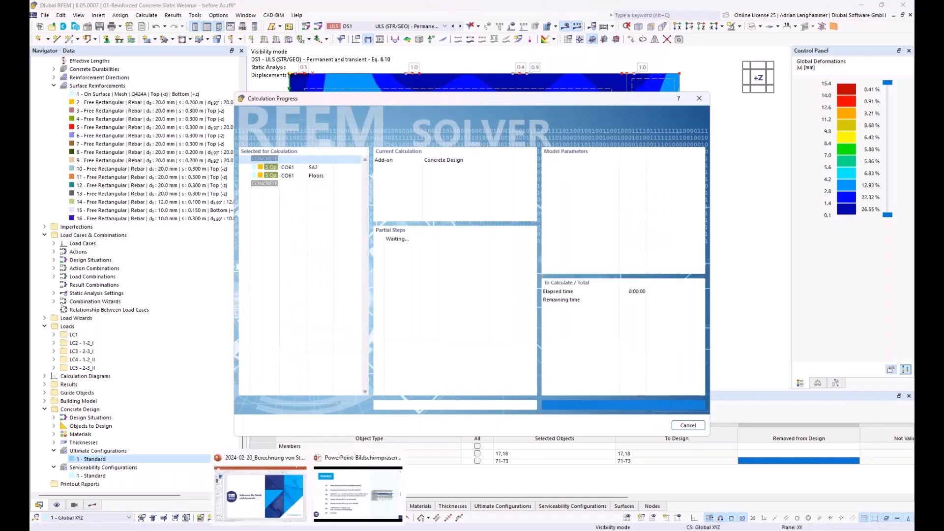
click(357, 492)
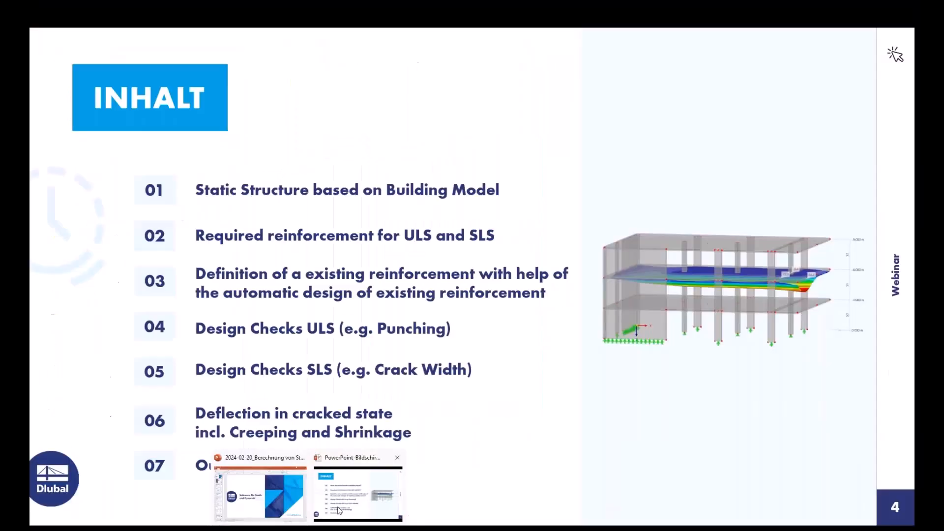
click(447, 352)
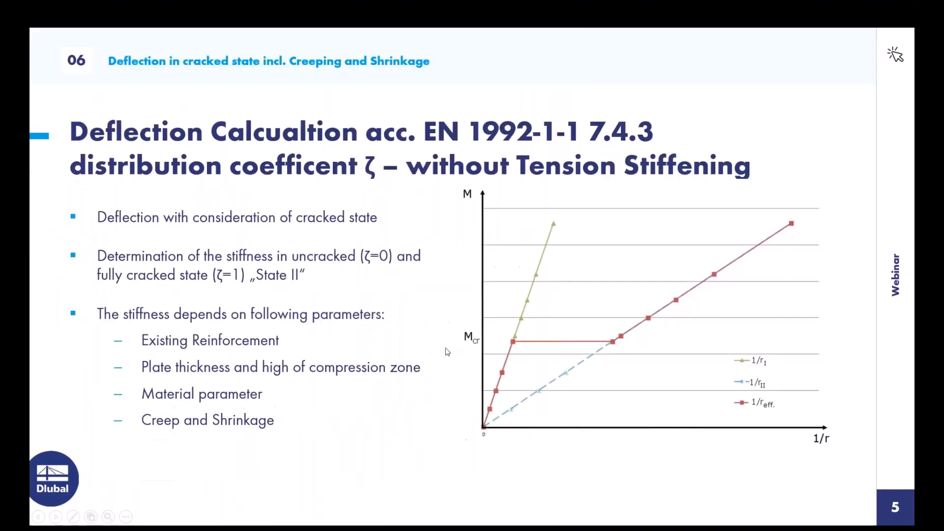
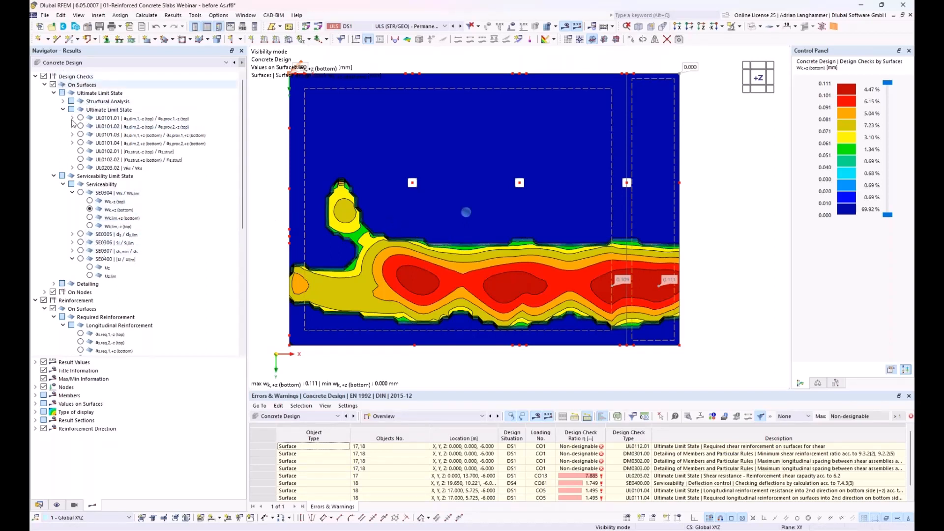
Display the SE0400 deflection check ratio |u / u,lim| on the slab surfaces and inspect its distribution
click(113, 260)
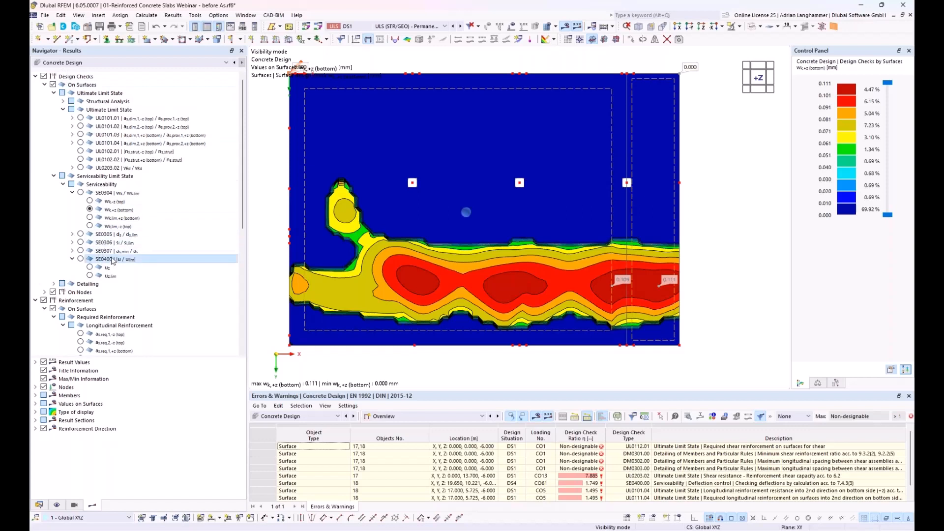
click(81, 260)
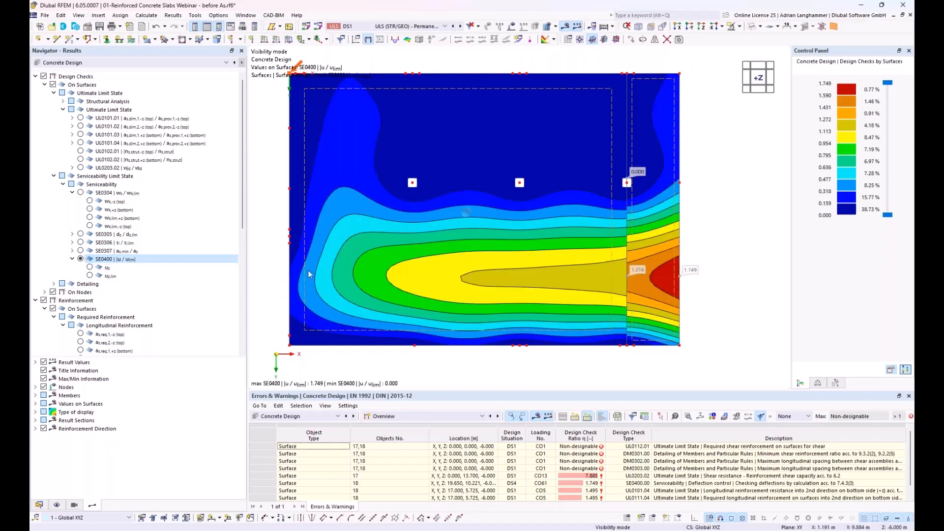
middle_drag(428, 247, 411, 235)
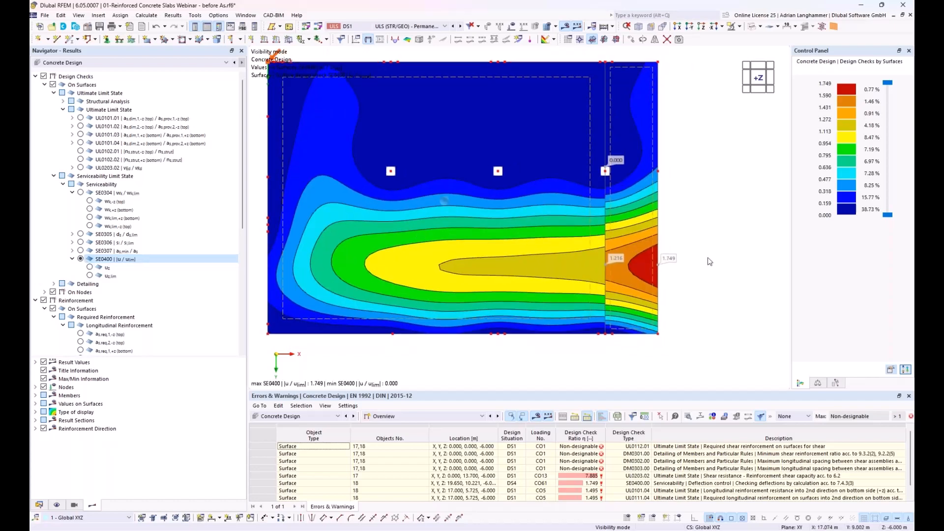
middle_drag(710, 305, 686, 240)
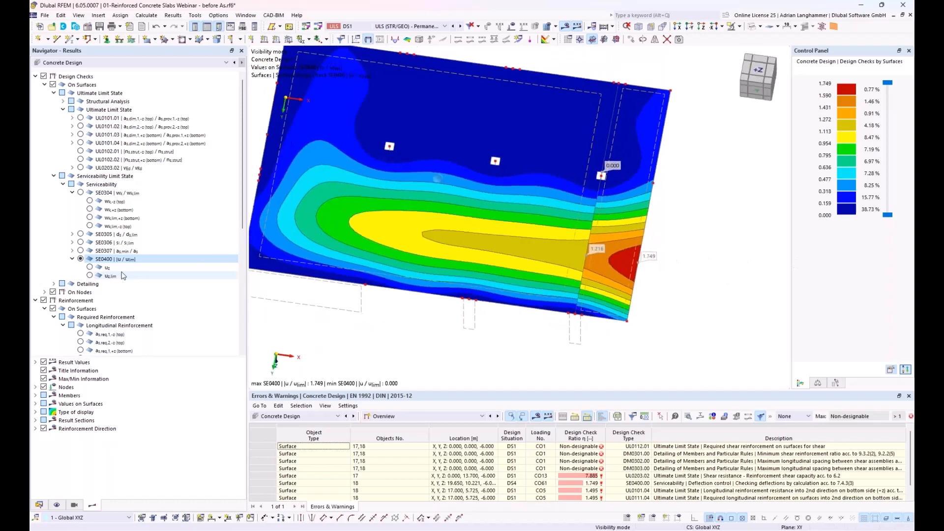
Display the deflection uz of the SE0400 serviceability check and examine the deformed slab from the side, at an angle and from above
click(89, 268)
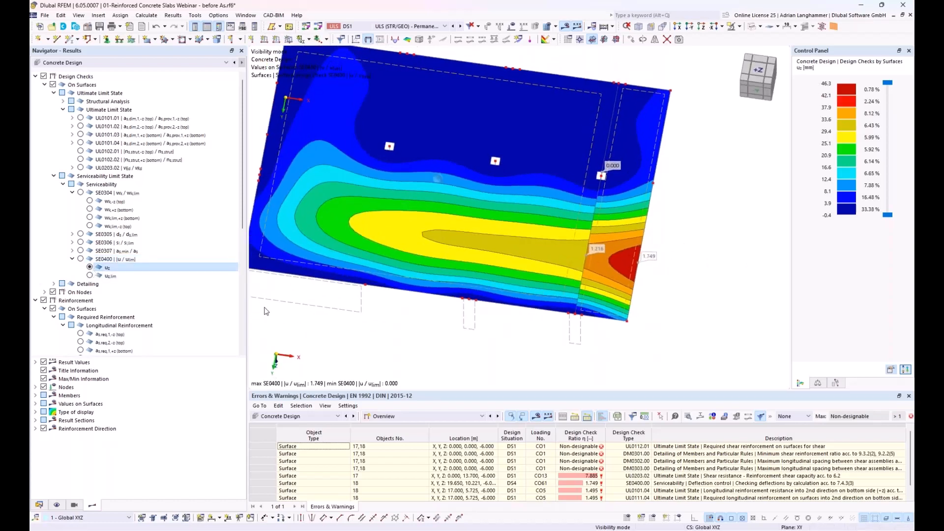
middle_drag(672, 298, 616, 304)
ctrl+middle_drag(615, 305, 665, 255)
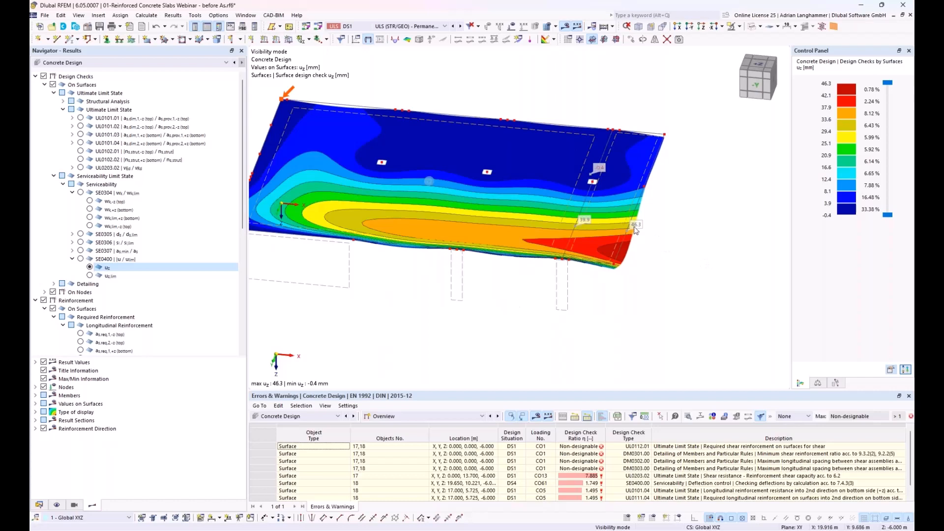
scroll(636, 229, up, 3)
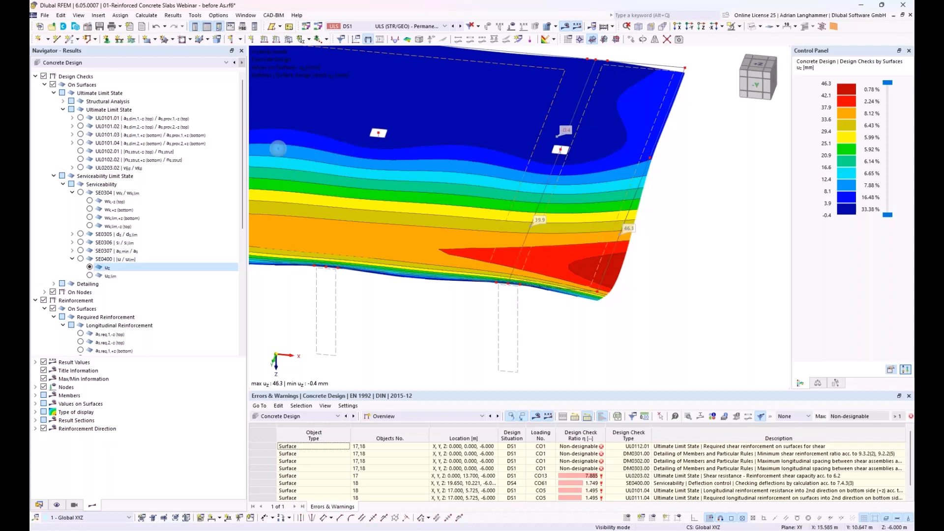
ctrl+middle_drag(496, 234, 663, 232)
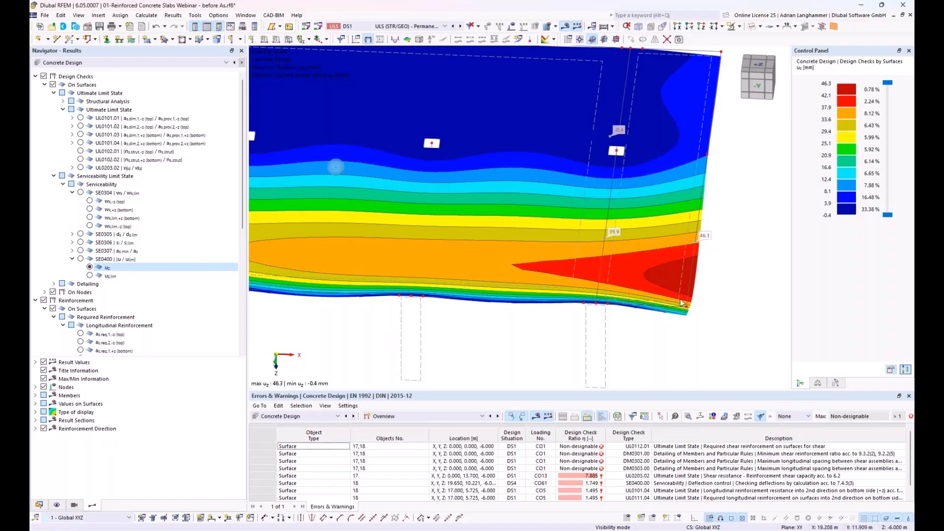
middle_drag(690, 287, 648, 285)
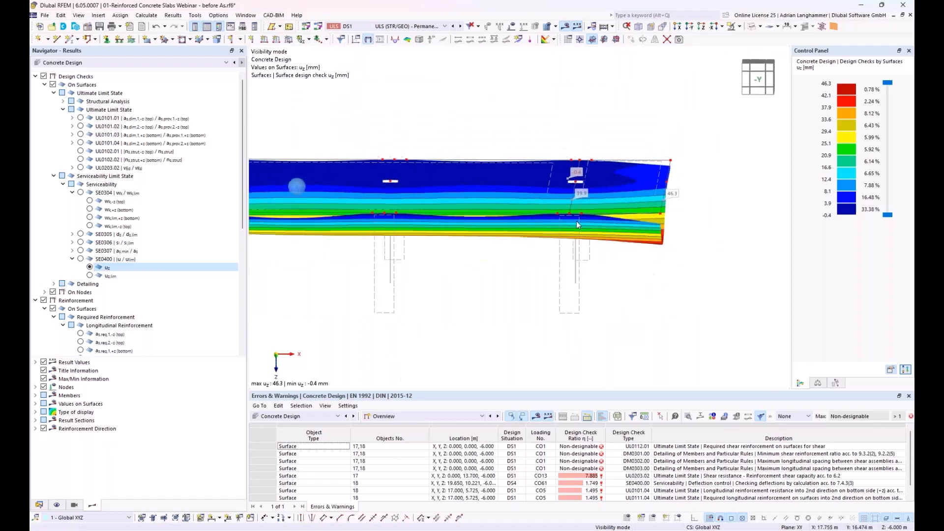
scroll(676, 219, up, 2)
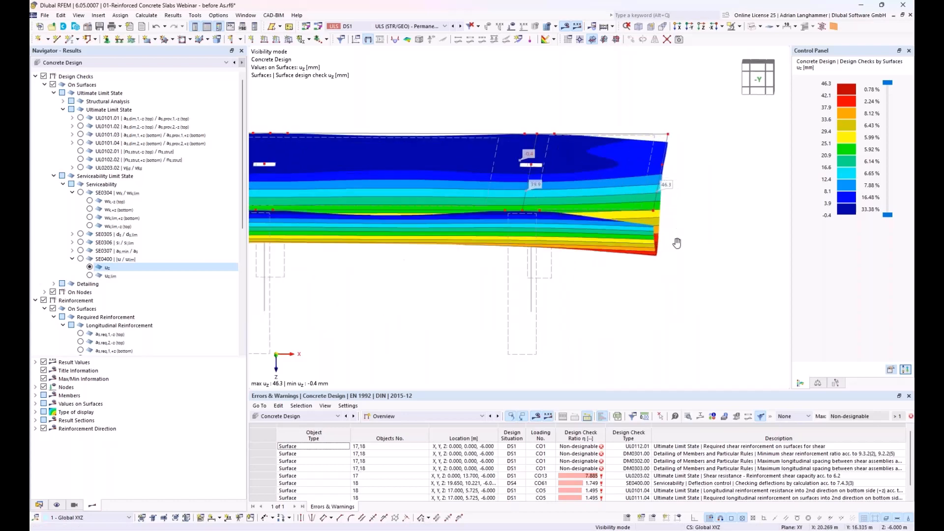
middle_drag(677, 243, 641, 219)
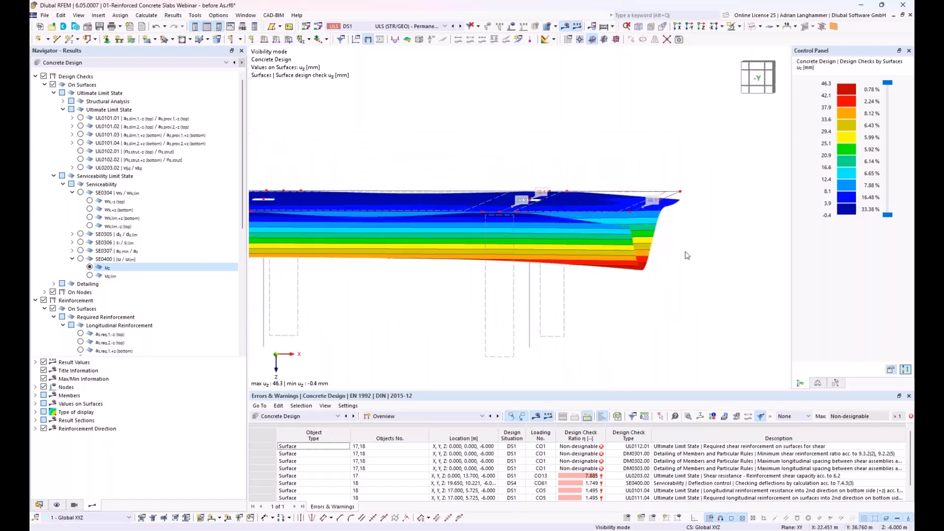
ctrl+middle_drag(687, 255, 637, 261)
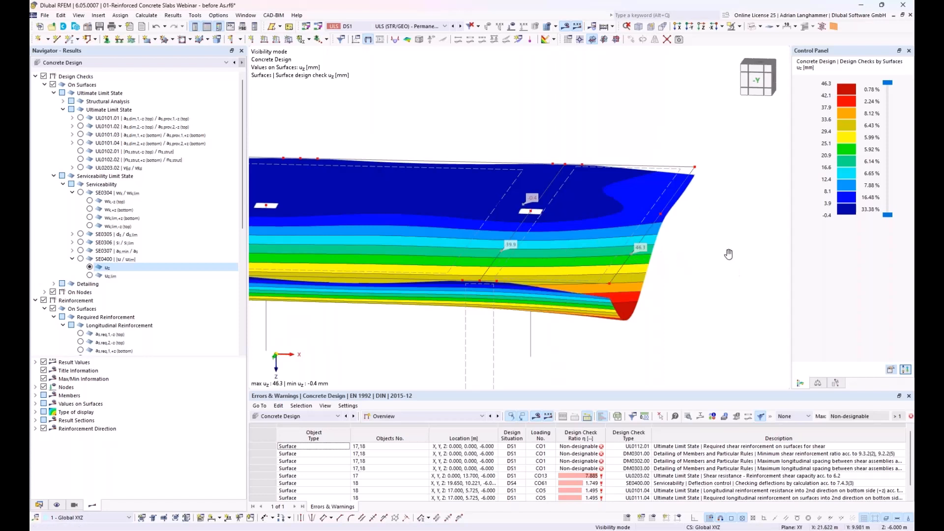
ctrl+middle_drag(728, 254, 615, 259)
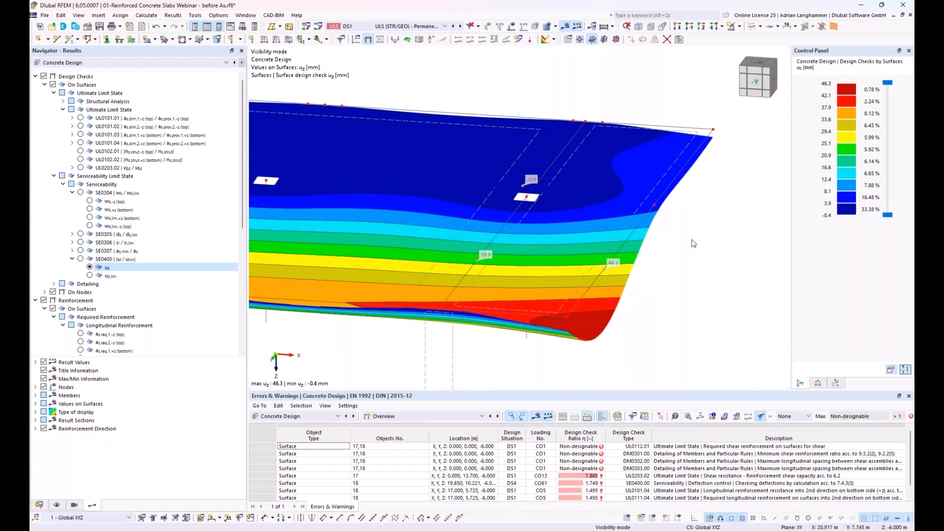
middle_drag(689, 240, 689, 217)
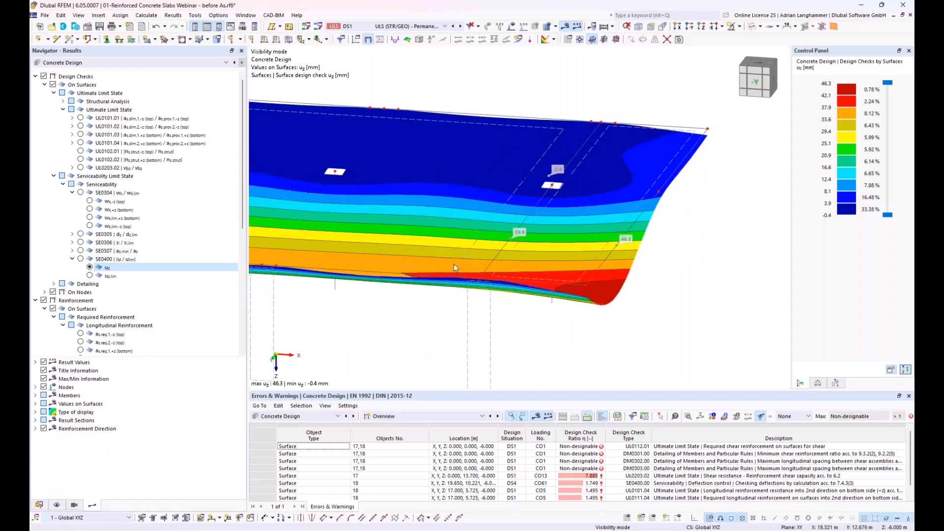
middle_drag(458, 268, 566, 265)
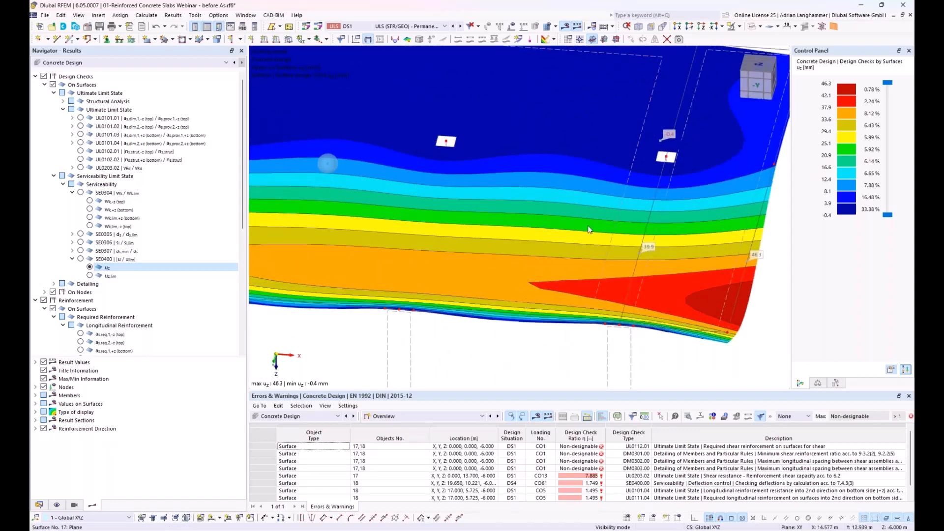
click(757, 65)
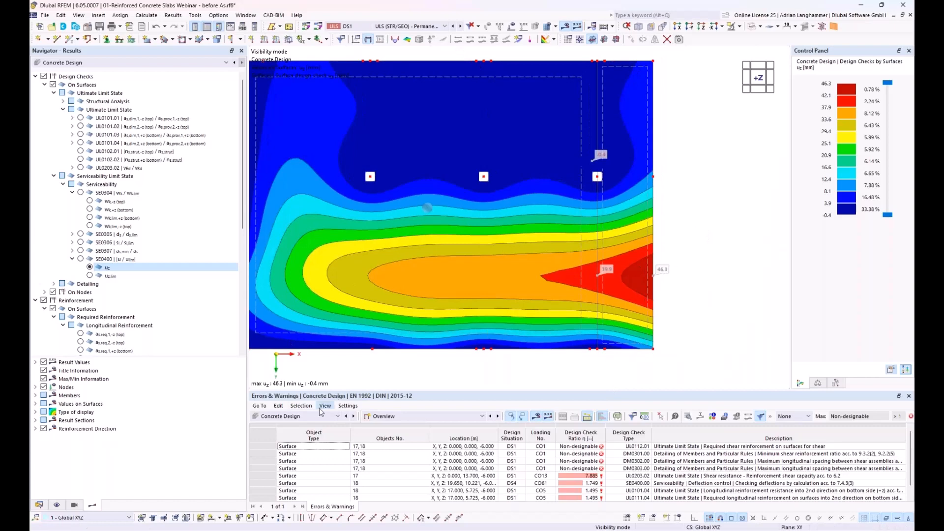
Select the design situation DS4 SLS - Quasi-permanent and display its static analysis global deformations |u| on the slab
click(445, 27)
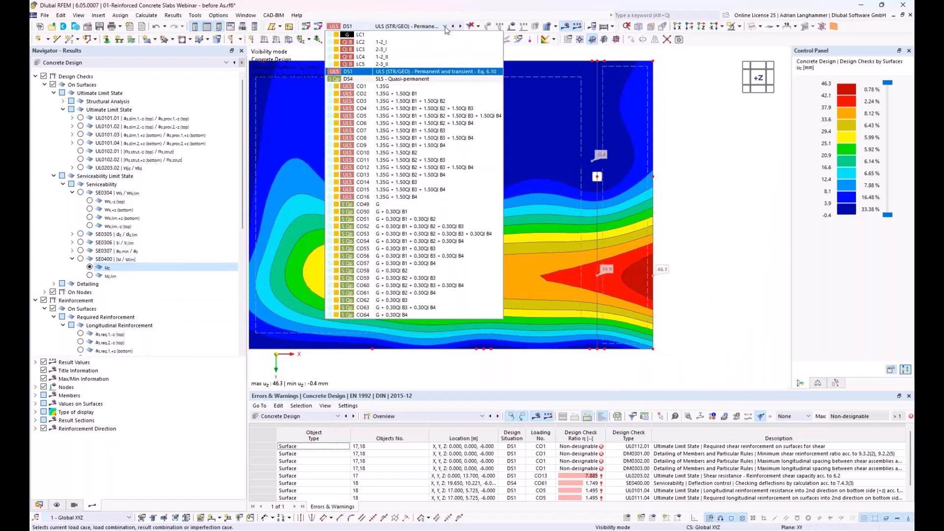
click(430, 79)
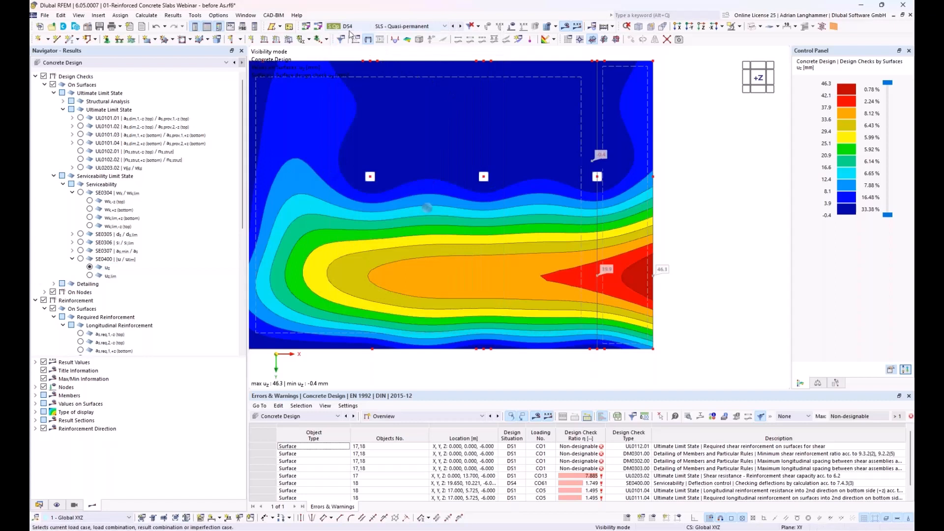
click(308, 417)
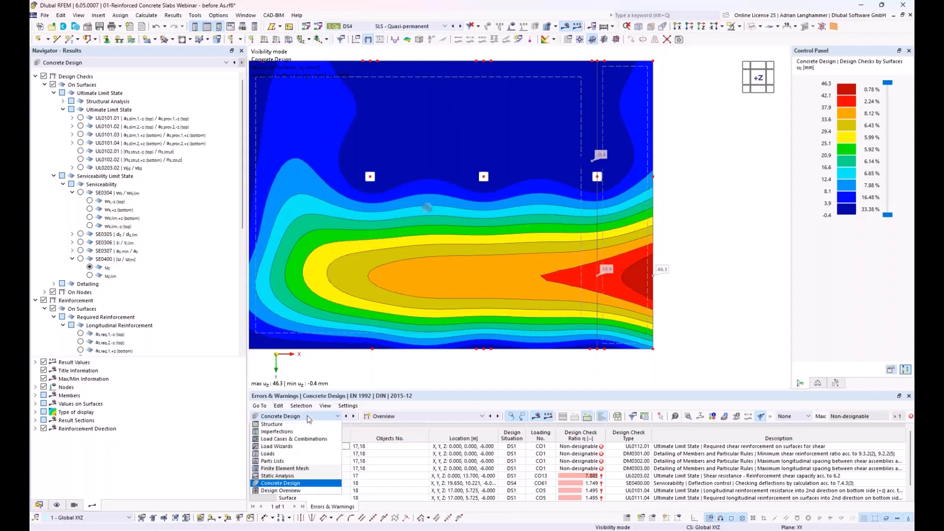
click(288, 477)
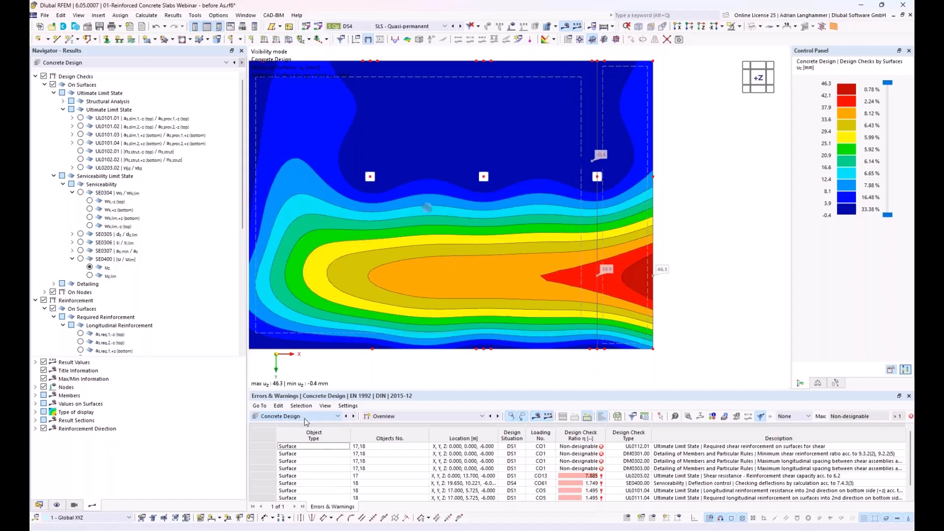
click(381, 27)
click(665, 210)
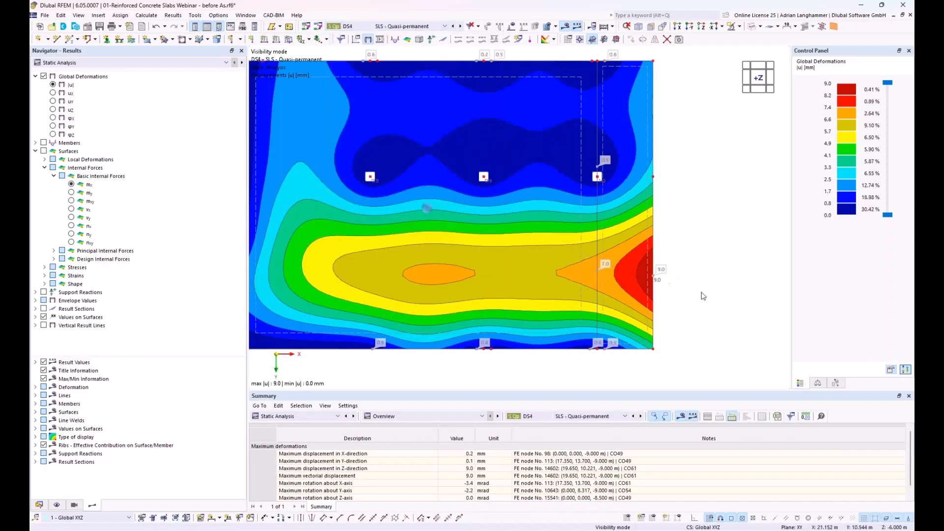
middle_drag(702, 293, 688, 290)
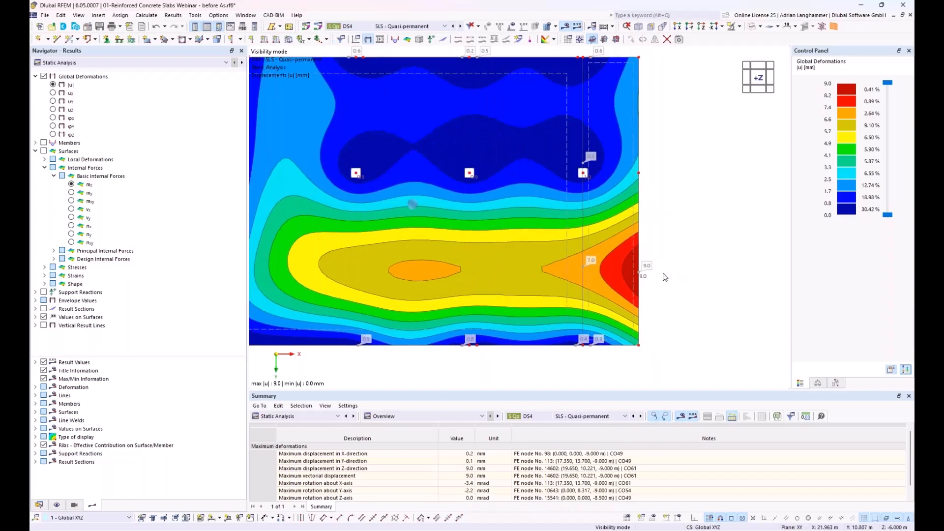
Switch the result tables from Static Analysis to Concrete Design and view the slab's uz deflection at an angle
click(318, 416)
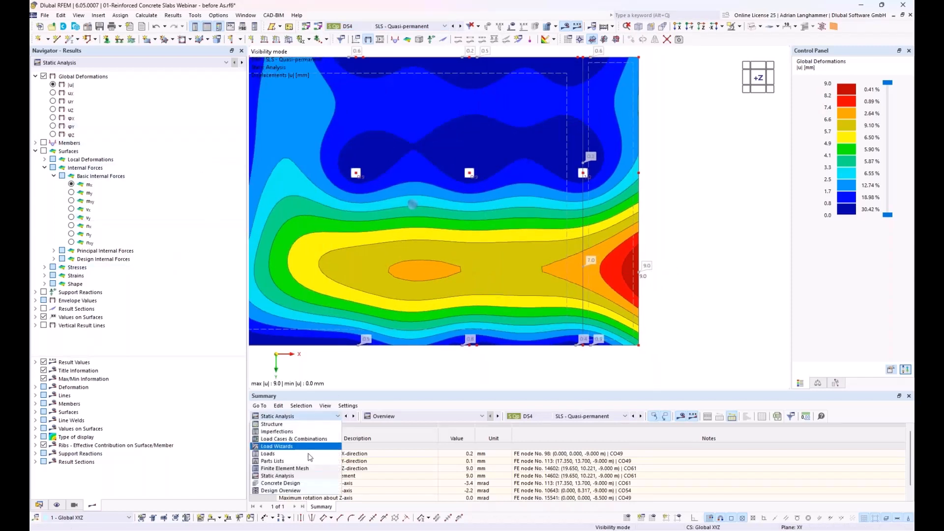
click(311, 484)
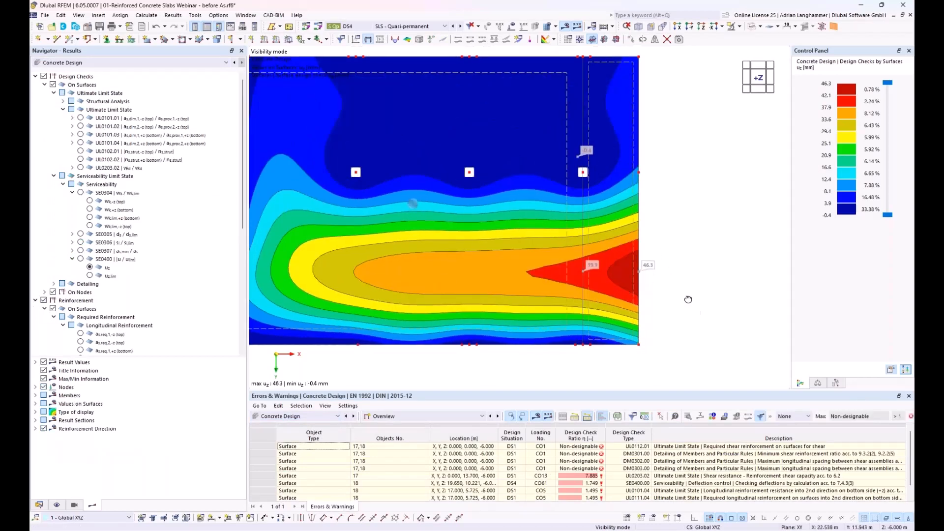
ctrl+middle_drag(687, 295, 687, 225)
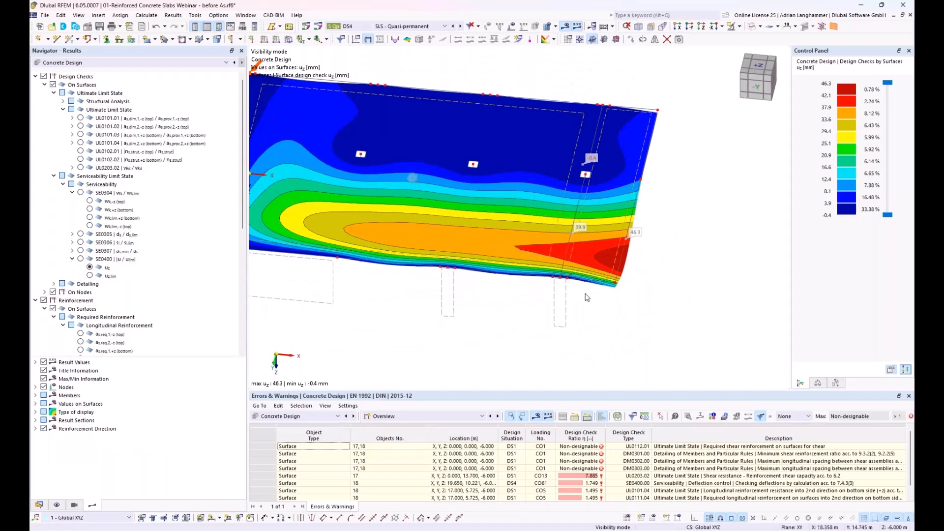
middle_drag(521, 329, 480, 331)
List the design ratios on surfaces in an enlarged table and open the details of the DS4 deflection check SE0400
click(400, 418)
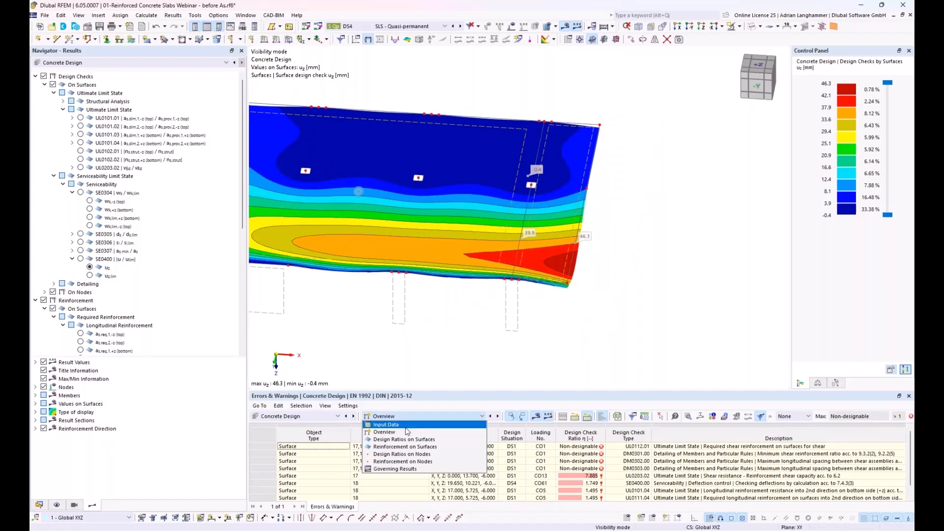
click(436, 440)
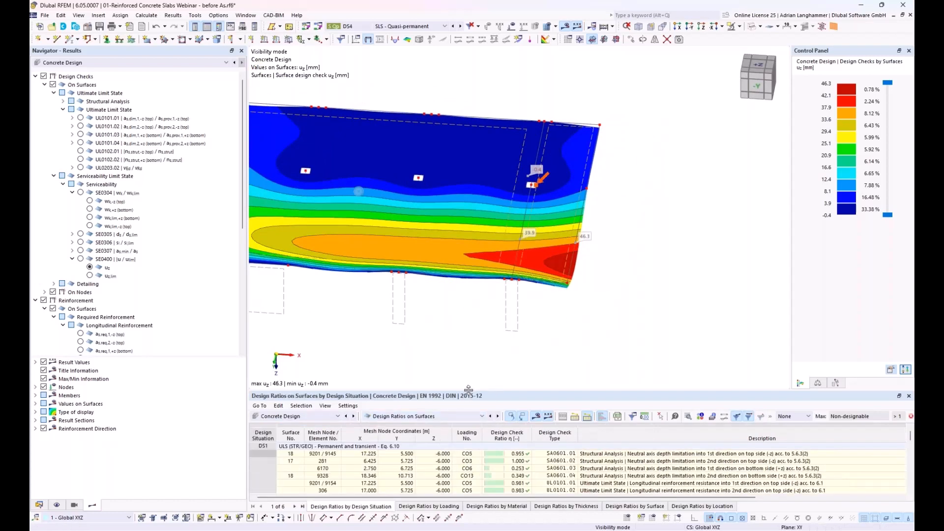
drag(468, 390, 460, 331)
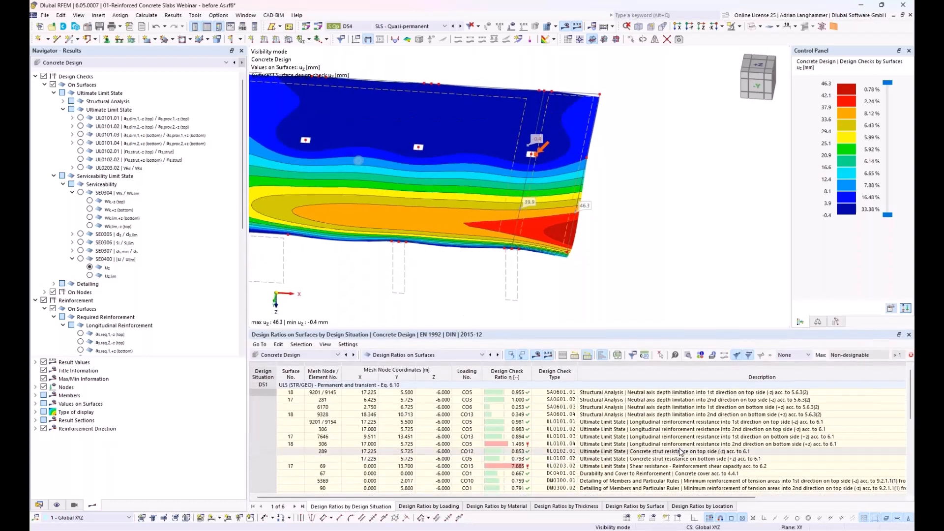
click(678, 466)
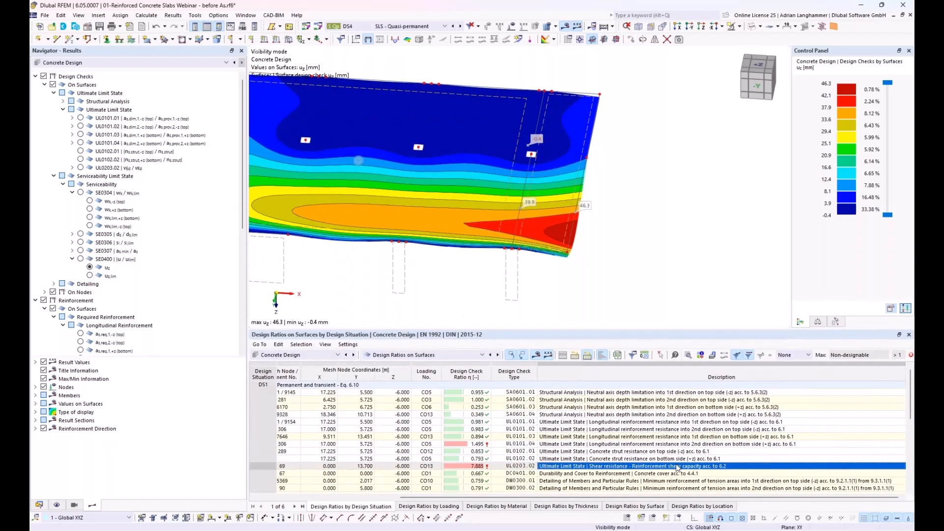
scroll(678, 467, down, 7)
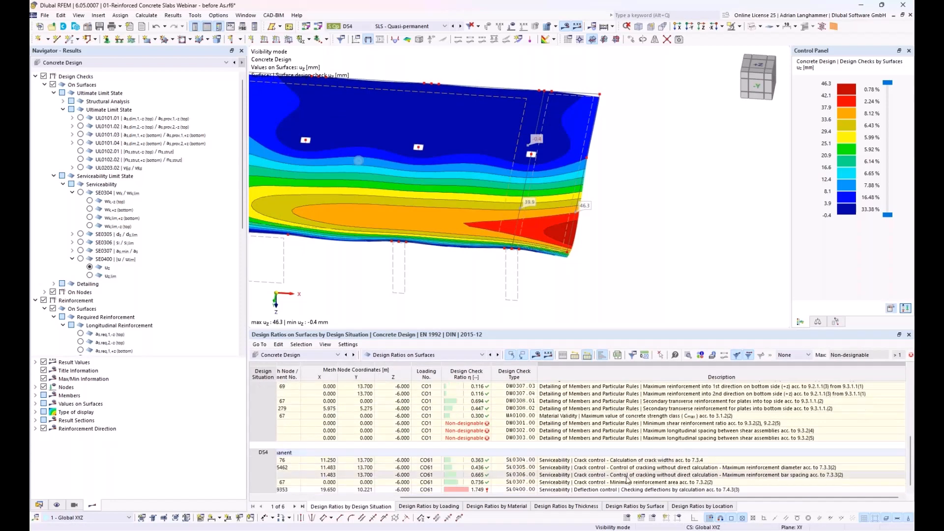
click(590, 489)
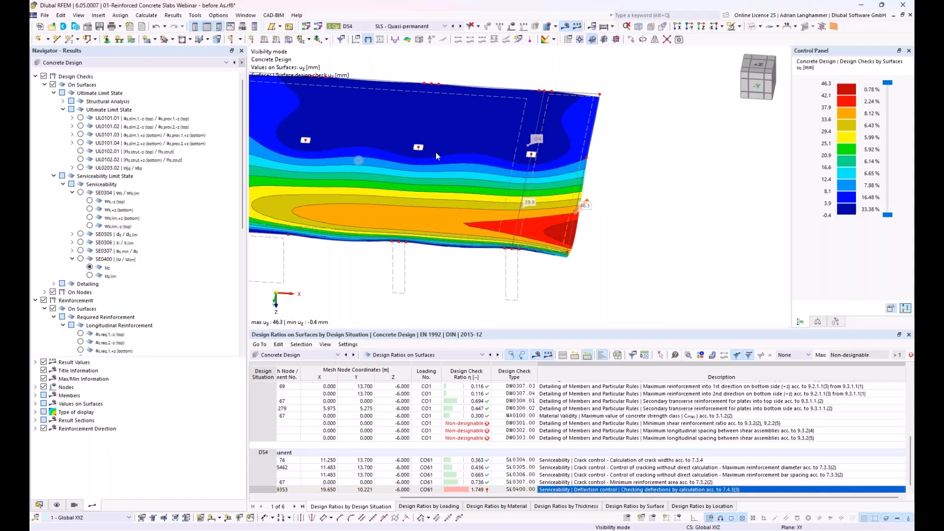
double_click(559, 490)
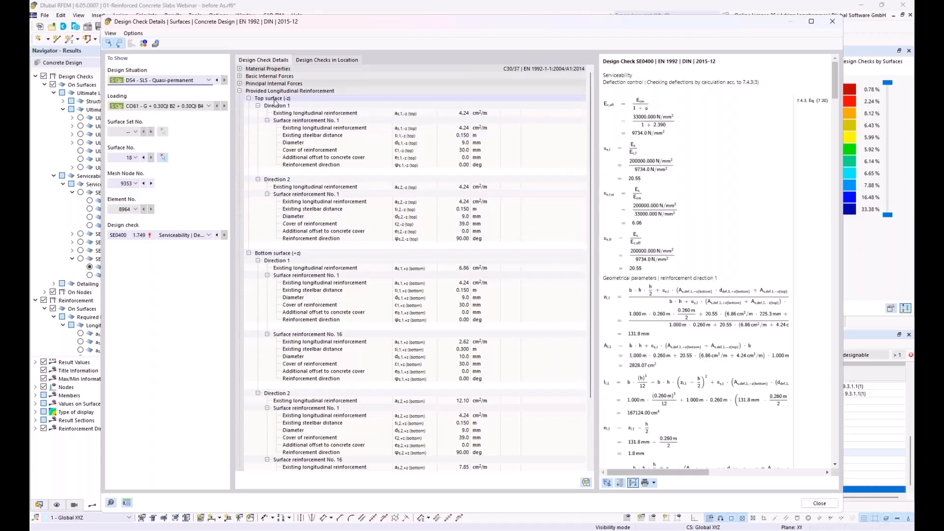
Examine the SE0400 stiffness calculation's uncracked-state geometrical parameters for reinforcement direction 1, including short-term loading, and close the check details
drag(597, 117, 569, 117)
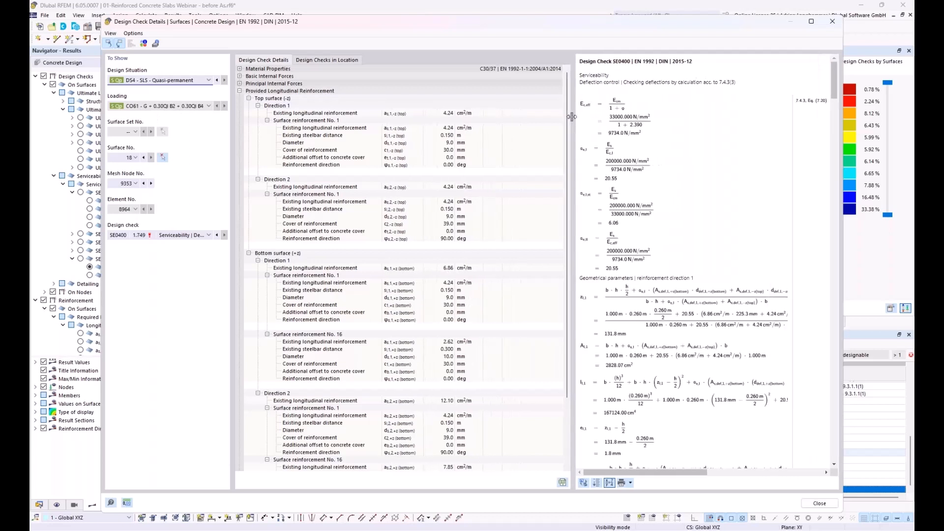
click(240, 91)
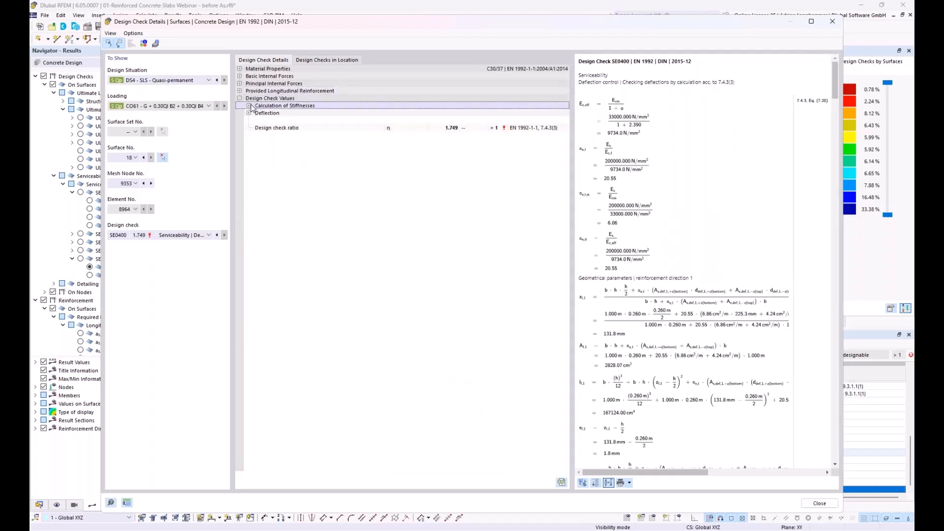
click(249, 106)
click(257, 121)
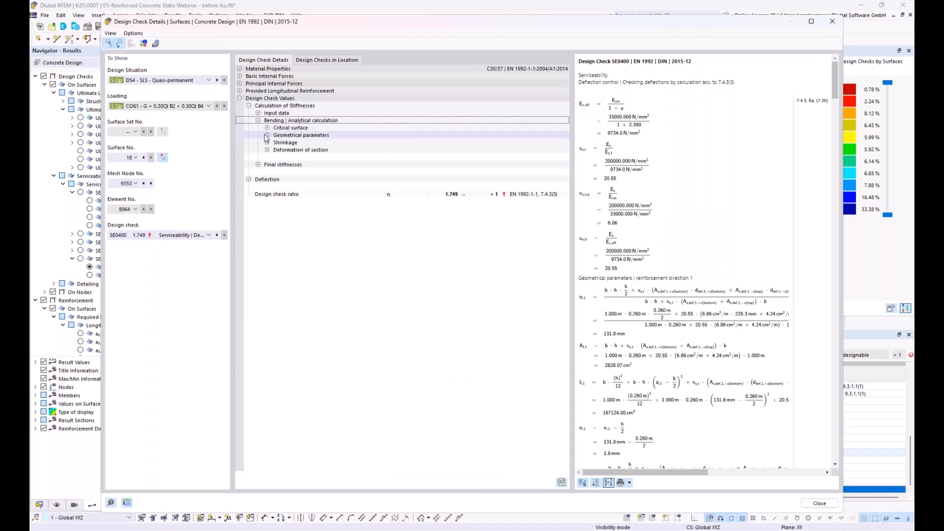
click(268, 136)
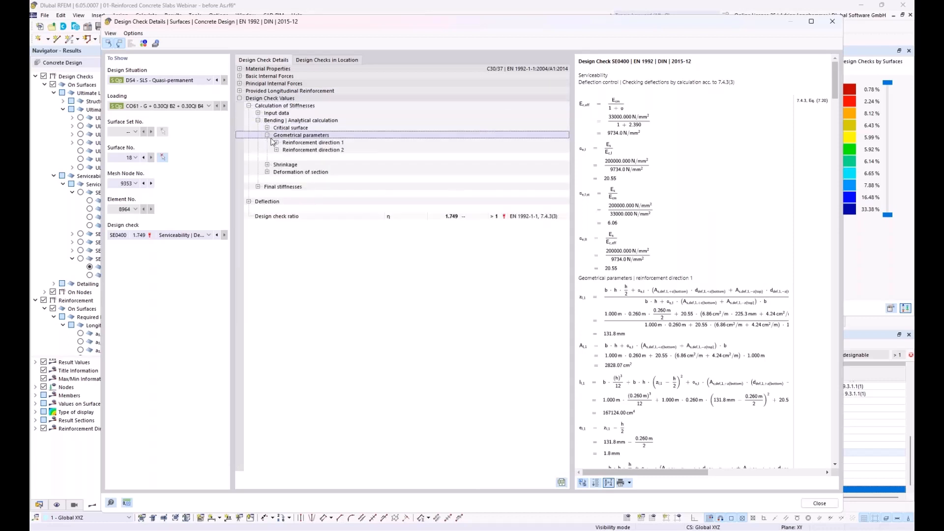
click(276, 143)
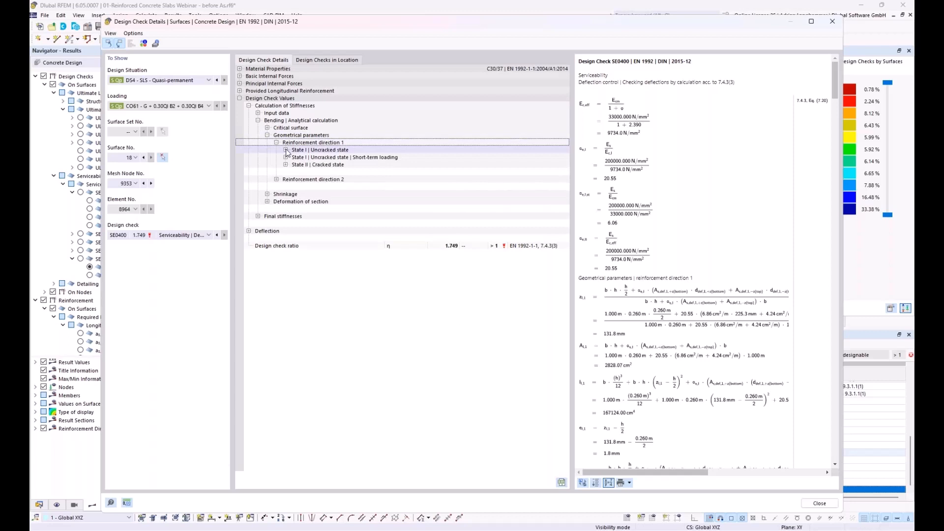
click(286, 150)
click(287, 194)
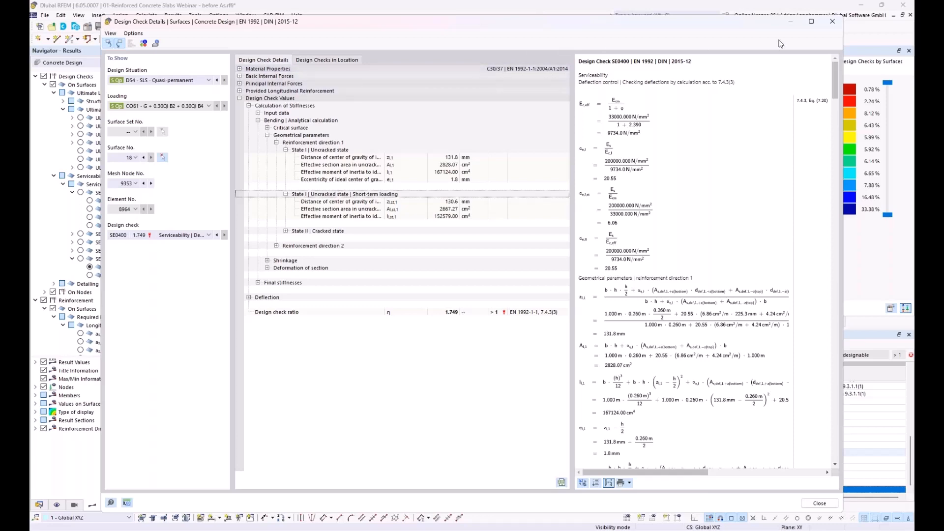
click(833, 22)
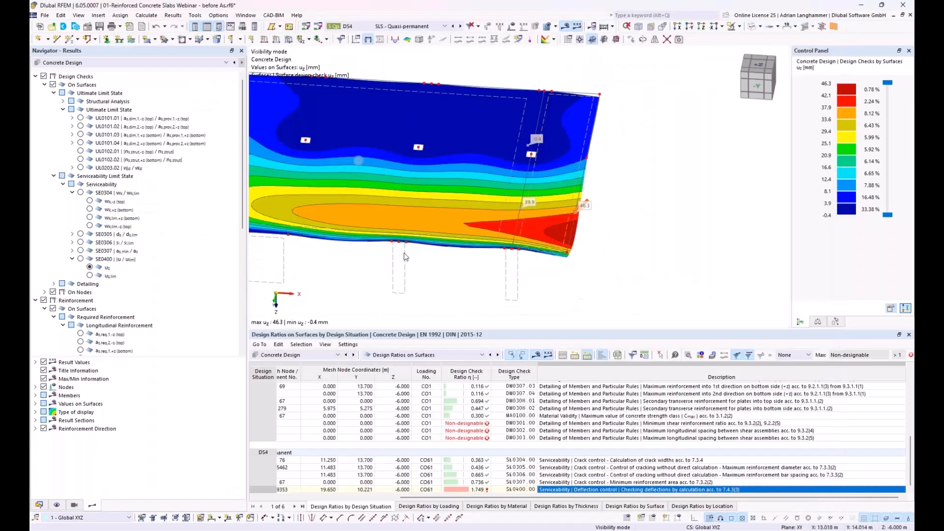
Hide the design check results and expand the required and provided reinforcement on nodes, including the required punching reinforcement
middle_drag(423, 257, 493, 252)
drag(186, 358, 185, 442)
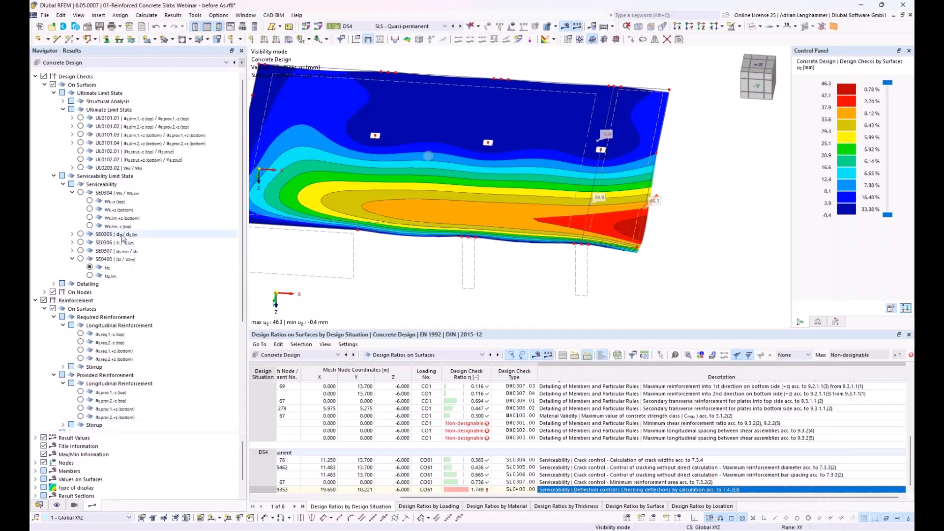
click(45, 84)
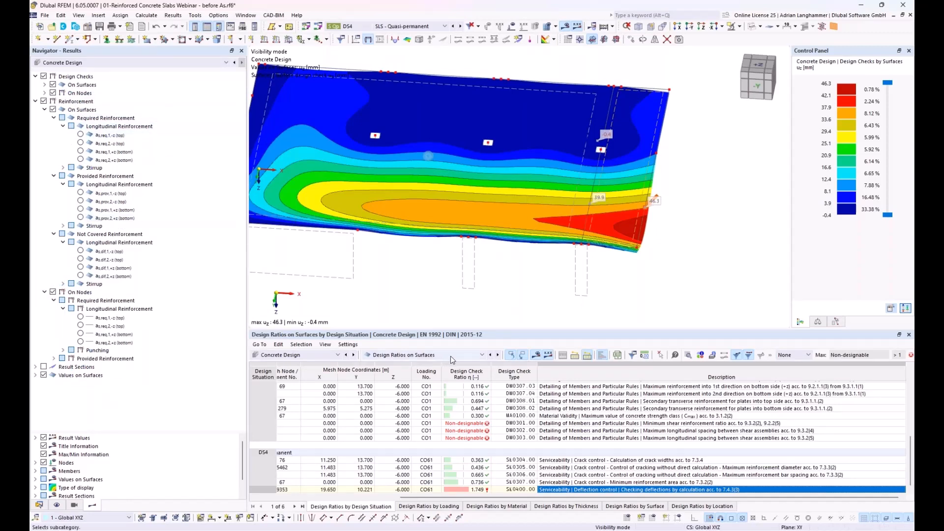
click(45, 109)
click(45, 118)
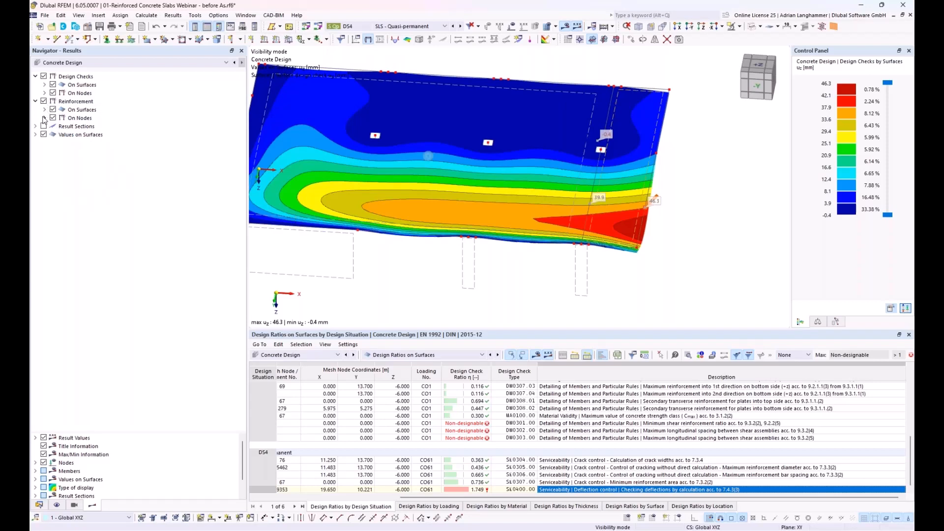
click(44, 118)
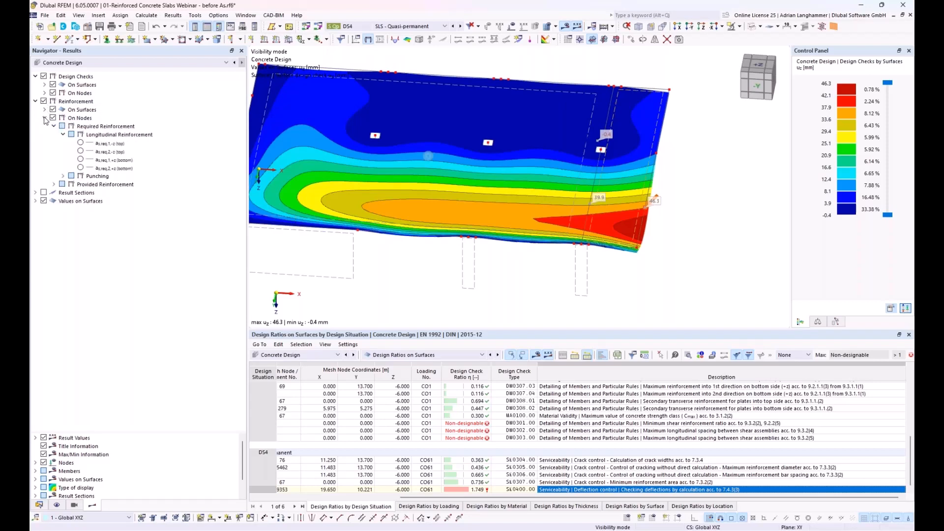
click(44, 76)
click(63, 175)
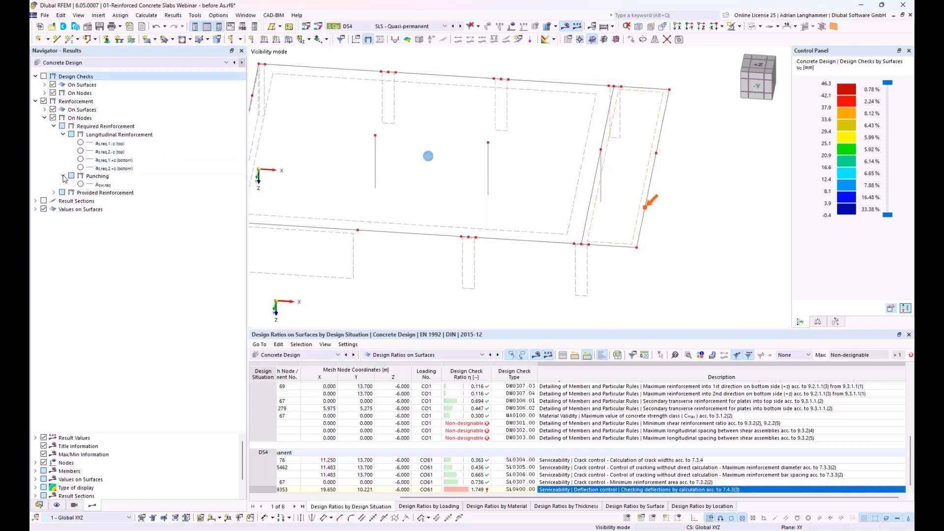
click(54, 193)
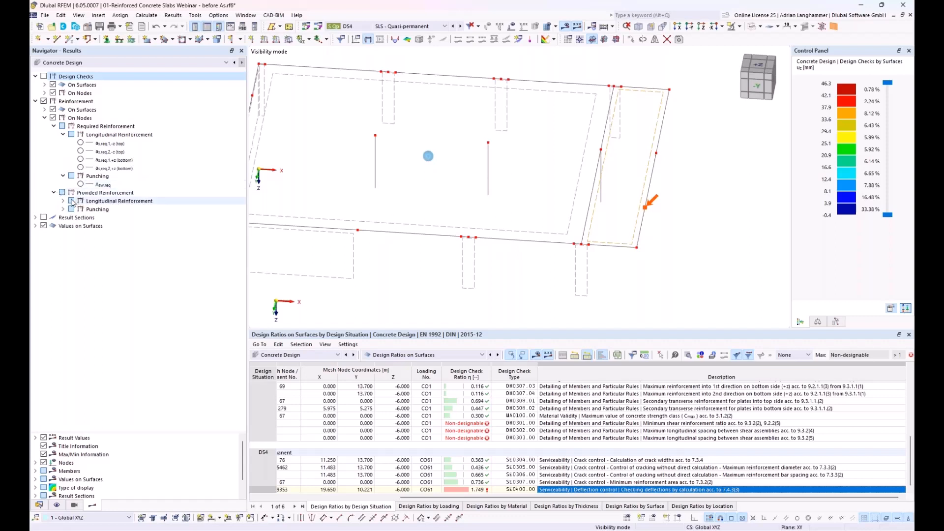
Display the required top longitudinal reinforcement on nodes for direction 1 and for direction 2, inspecting it at the columns
click(106, 143)
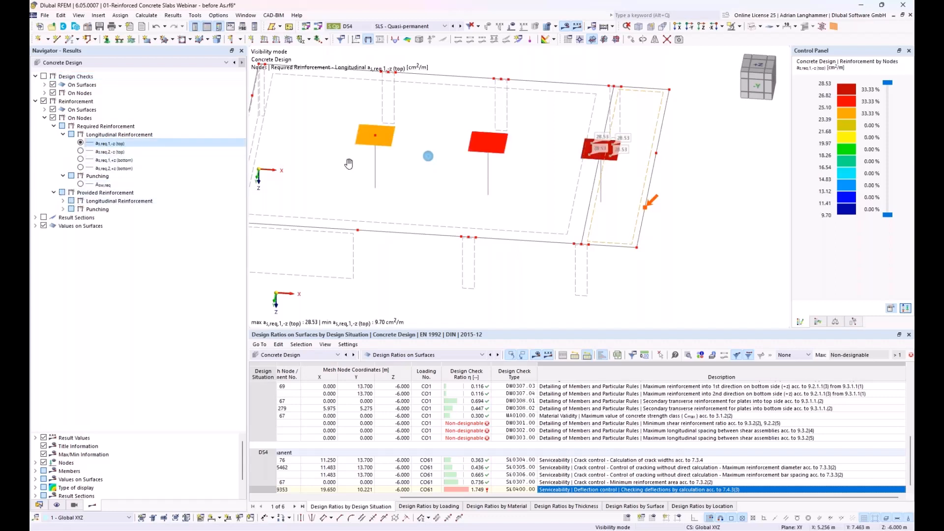
middle_drag(410, 159, 450, 204)
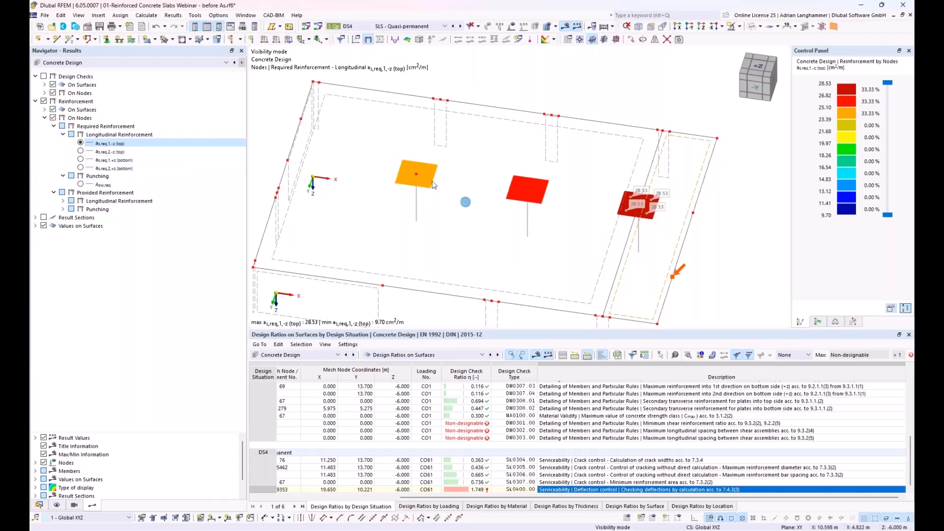
click(80, 150)
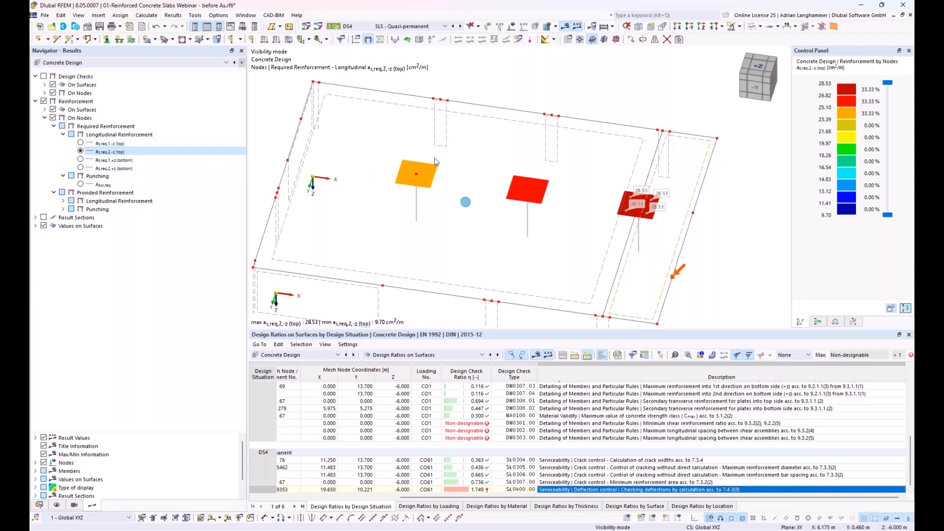
ctrl+middle_drag(454, 215, 447, 186)
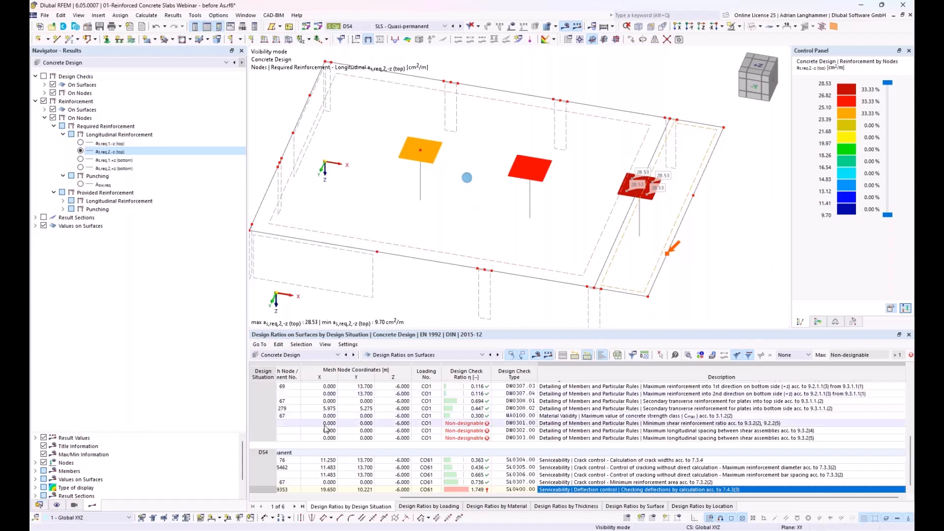
Switch to the RFEM Prerelease window with the model 04-Stahlbetondecke Webinar - Durchstanzen_Start and tilt the slab view
mouse_move(268, 530)
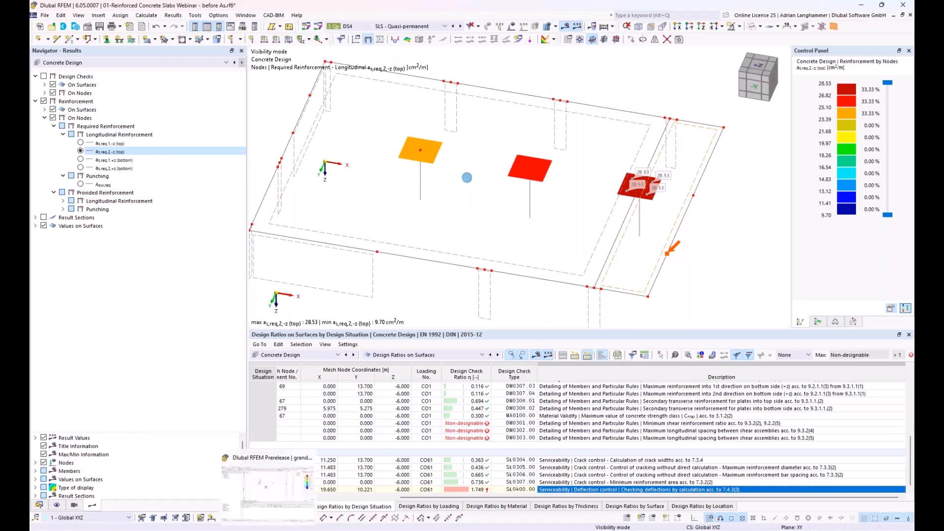
click(276, 484)
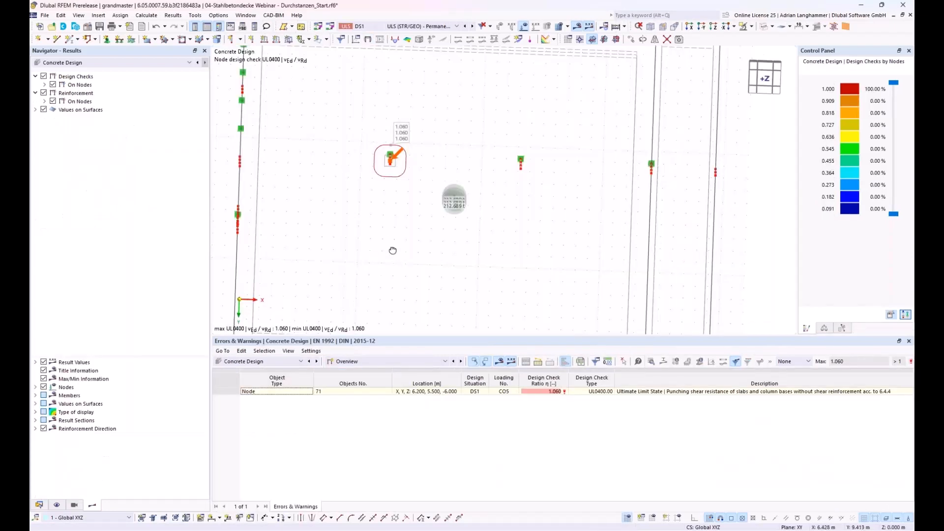
ctrl+middle_drag(392, 252, 388, 213)
ctrl+middle_drag(589, 261, 566, 249)
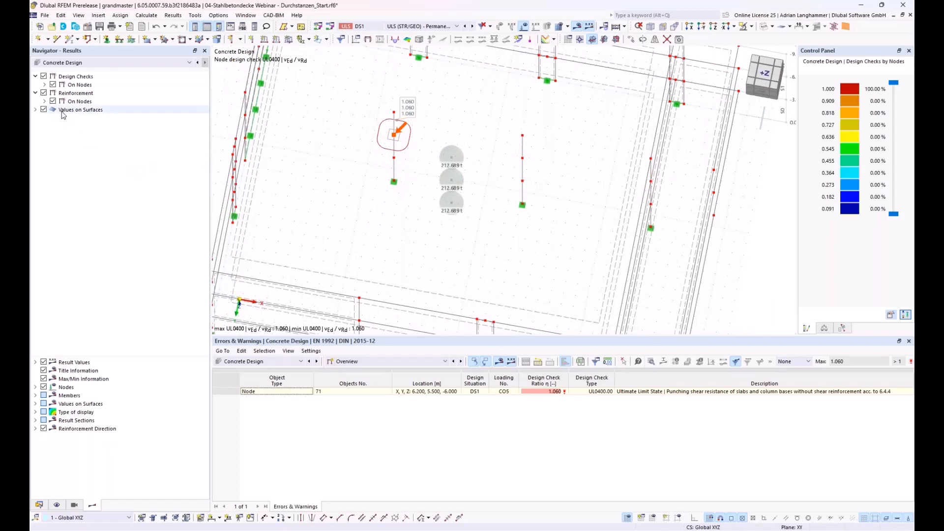
Display the required punching reinforcement Asw,req on nodes and inspect the perimeters around the column head up close
click(45, 85)
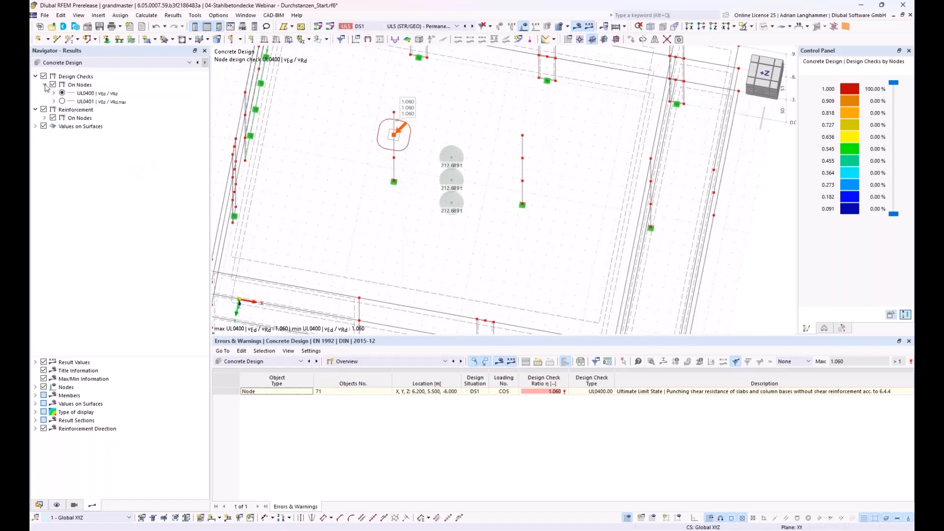
click(45, 85)
click(45, 102)
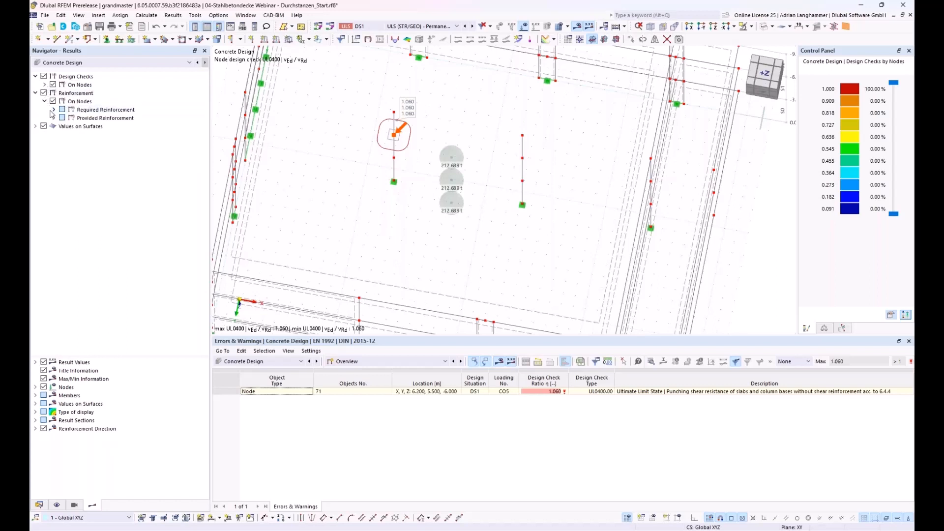
click(53, 118)
click(53, 110)
click(63, 126)
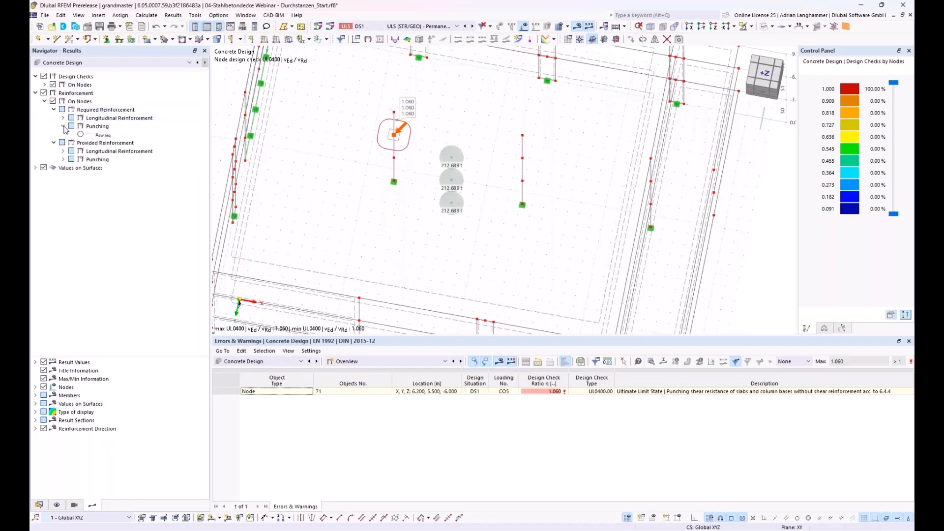
click(80, 134)
scroll(404, 154, up, 2)
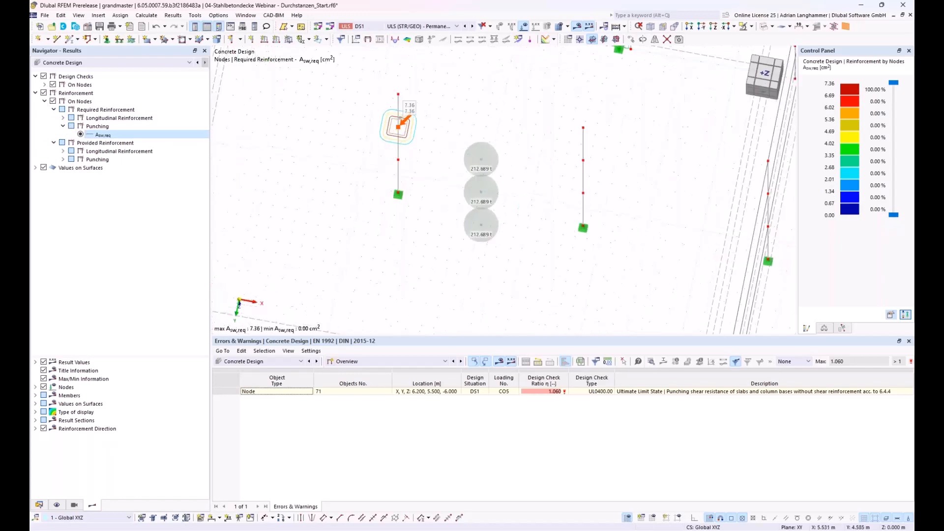
middle_drag(373, 163, 423, 202)
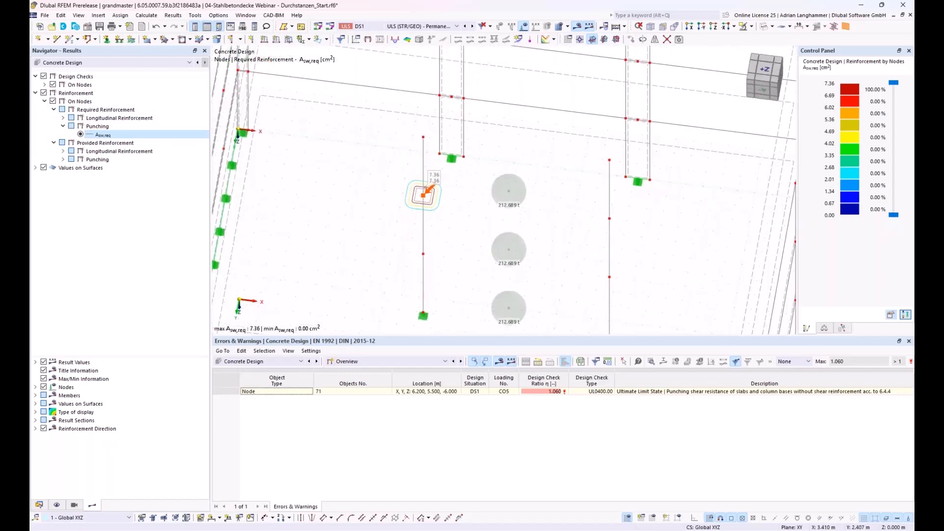
Display the Reinforcement on Nodes results and open the design check details for the required punching reinforcement Asw,req at node 71
ctrl+middle_drag(354, 214, 375, 208)
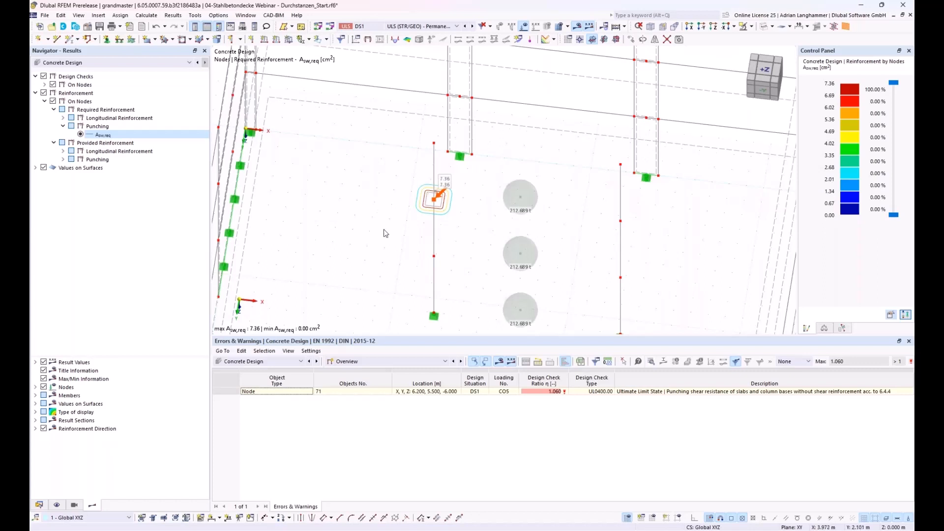
click(394, 362)
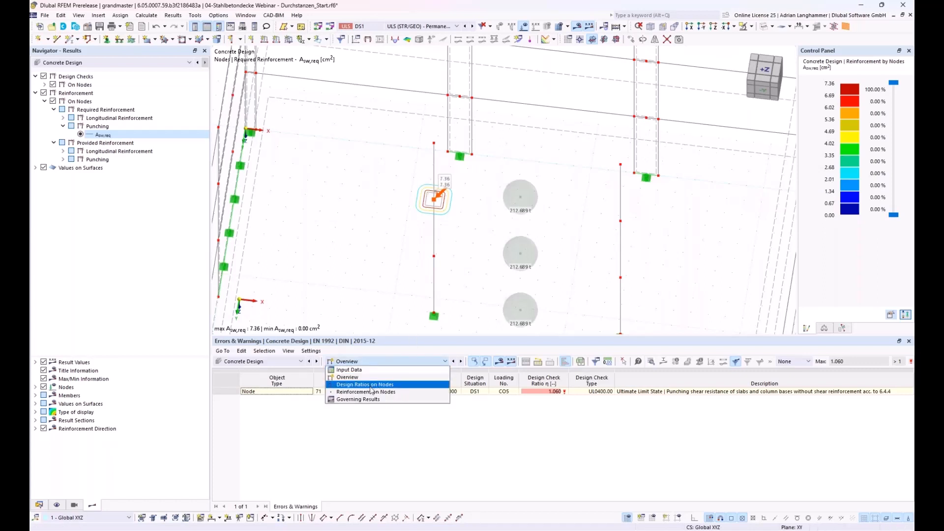
click(403, 392)
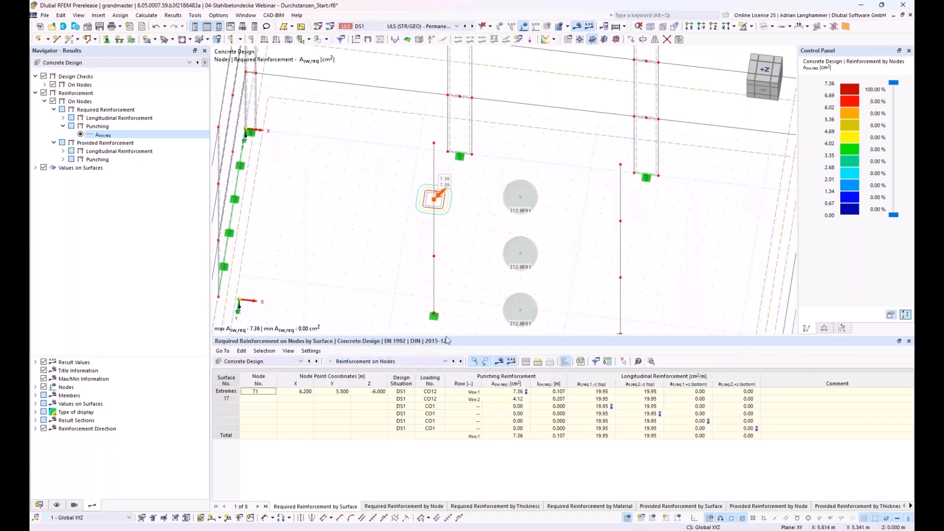
click(497, 393)
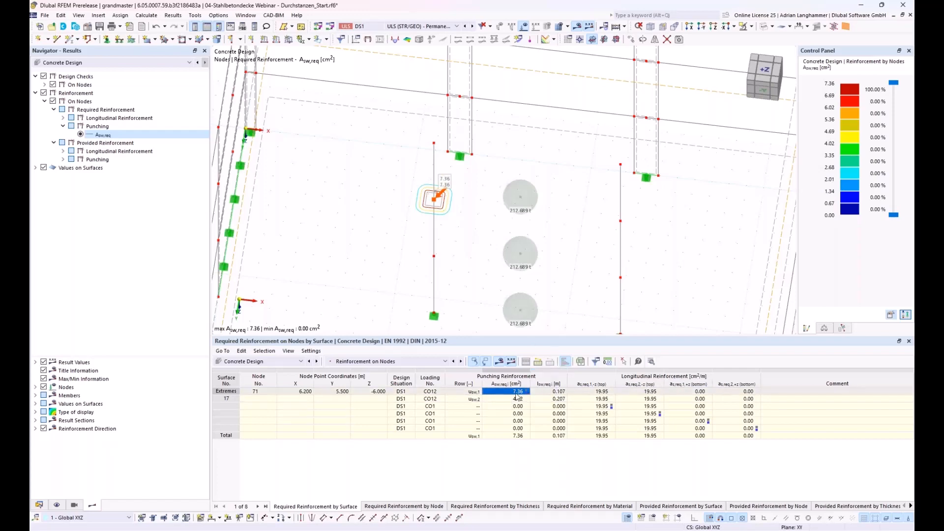
double_click(503, 393)
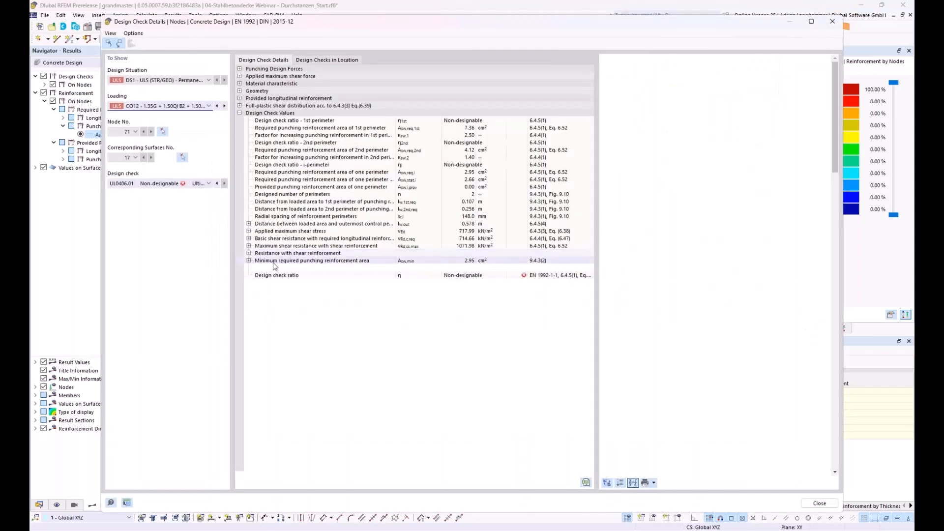
Expand the minimum required punching reinforcement area, inspect the designed number of link legs, and close the details
click(249, 261)
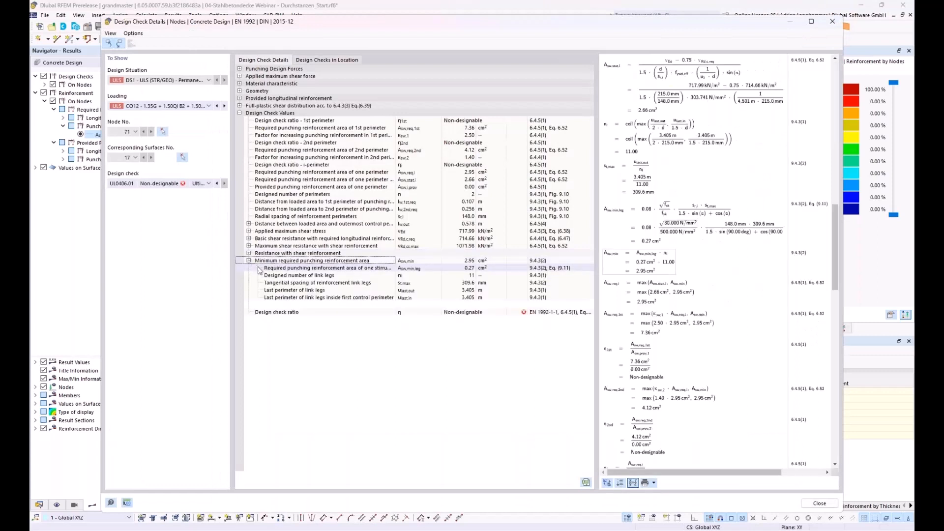
click(266, 276)
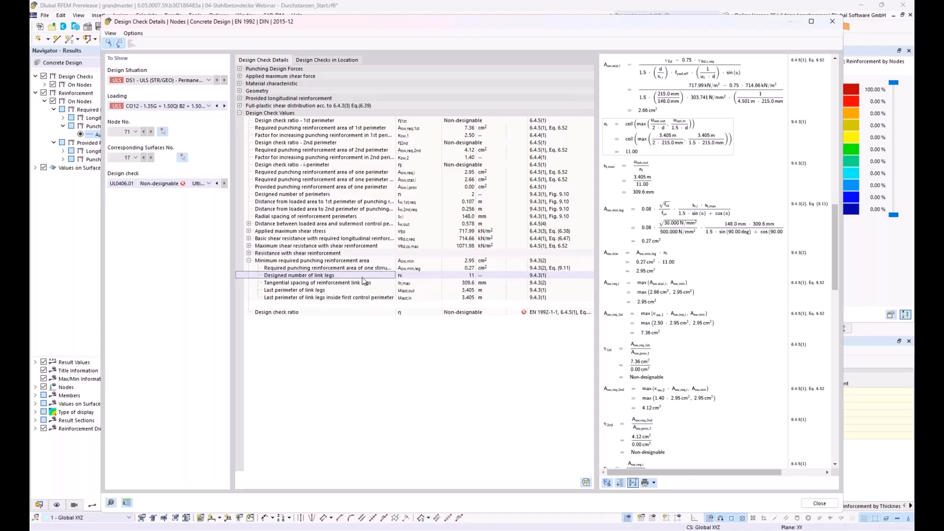
click(831, 22)
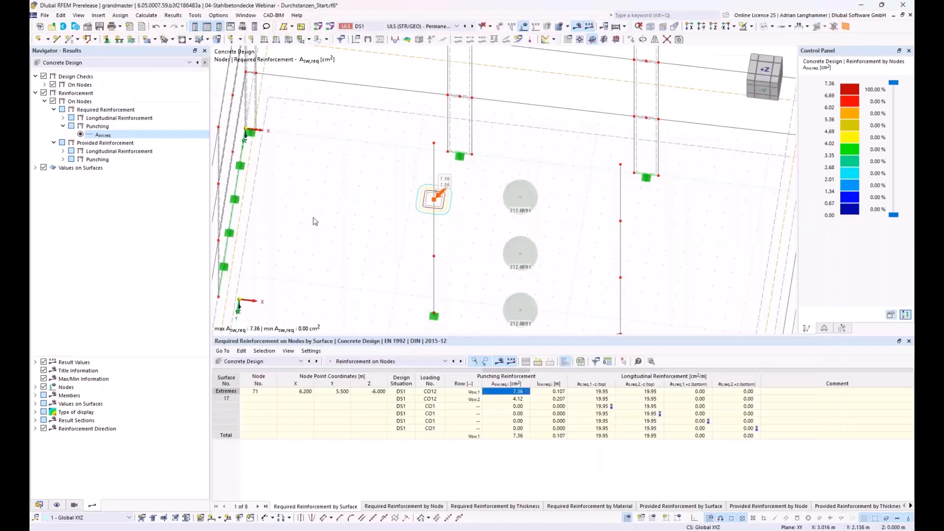
Start a new vertical, uniformly placed punching reinforcement for the concrete design and assign it to node 71
click(39, 505)
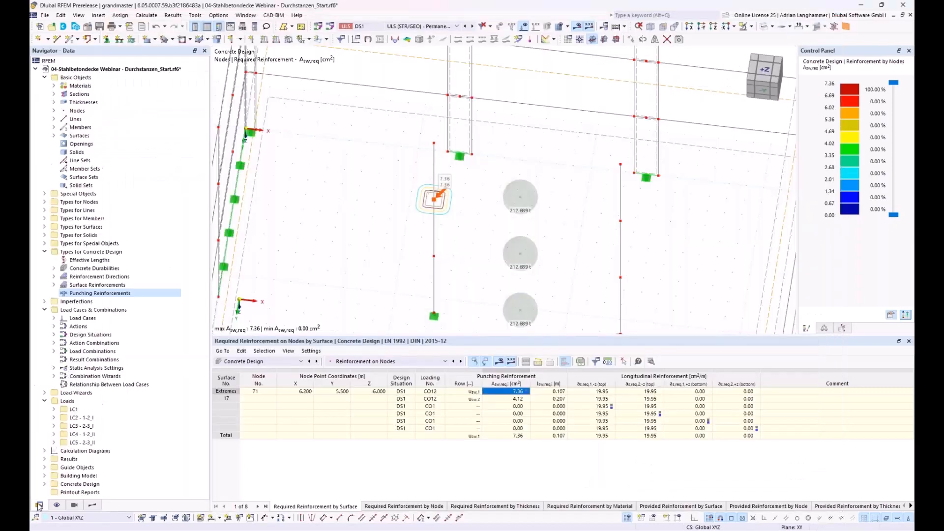
right_click(106, 296)
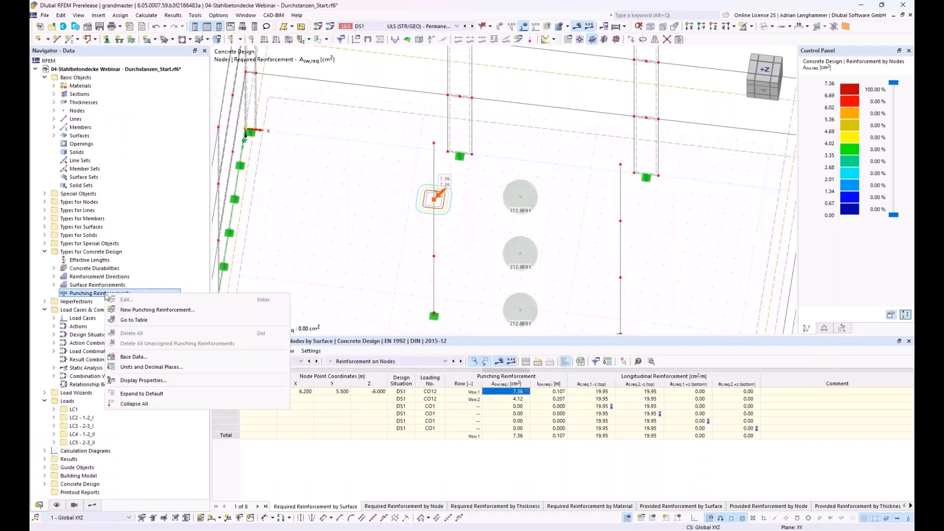
click(333, 245)
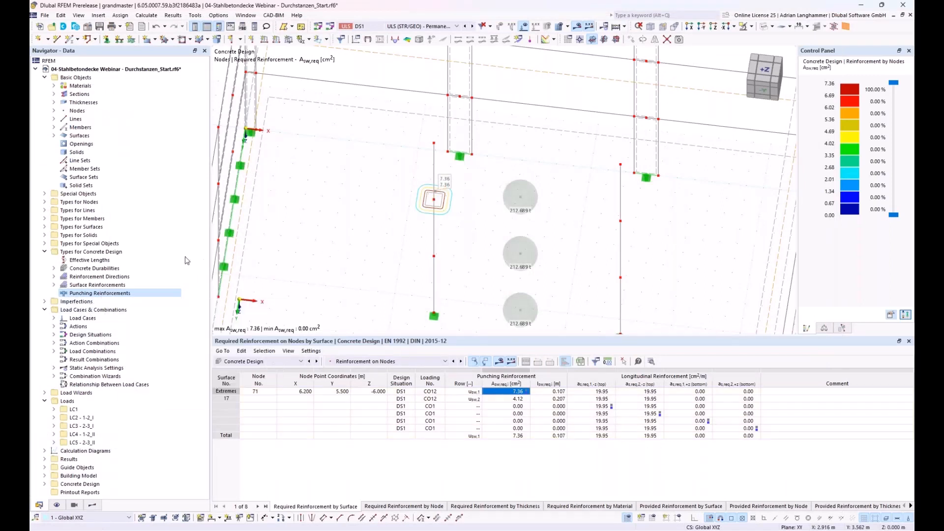
right_click(82, 295)
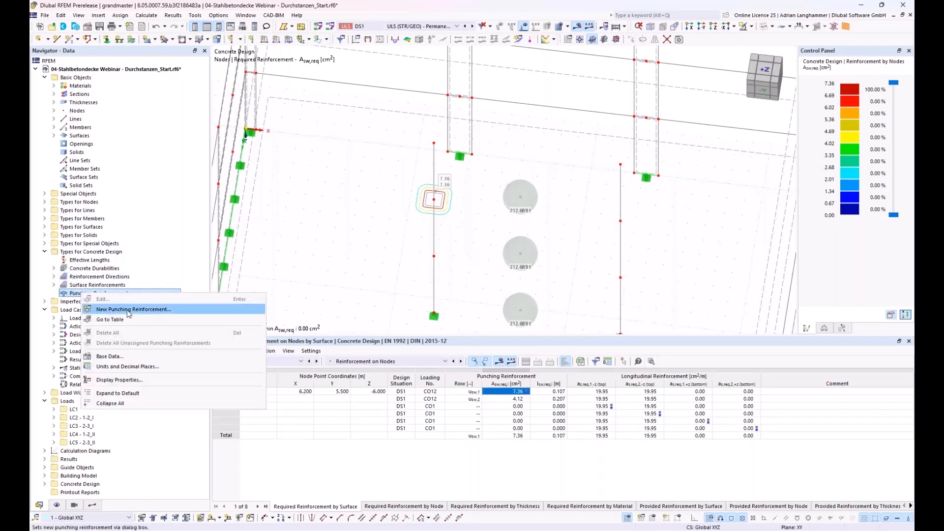
click(127, 313)
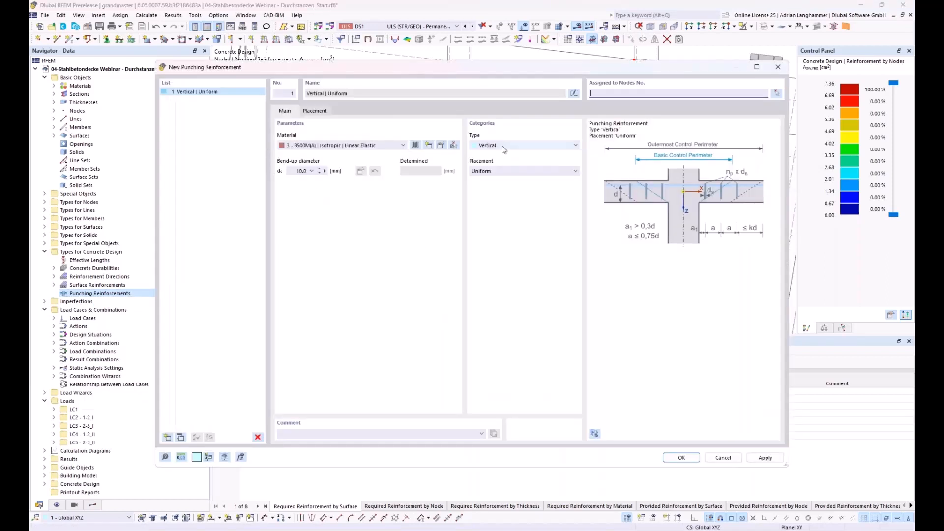
click(775, 94)
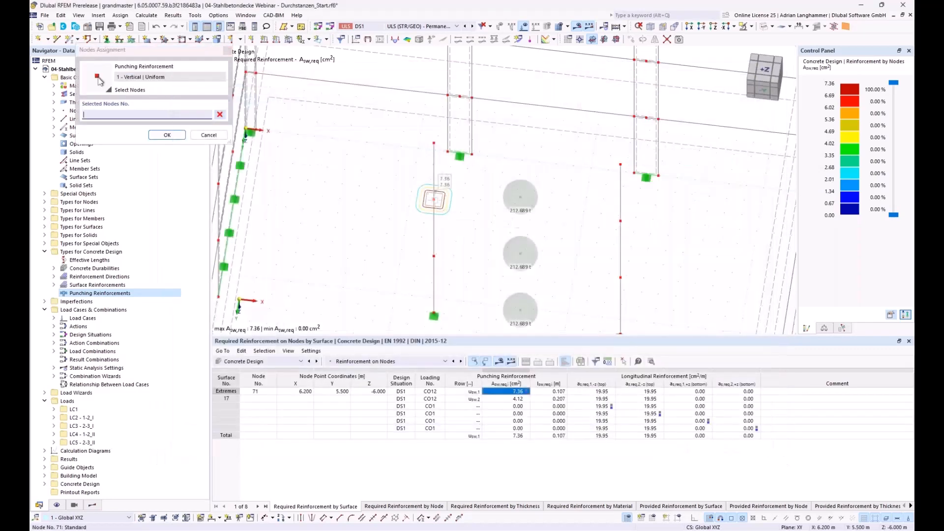
click(434, 200)
click(168, 135)
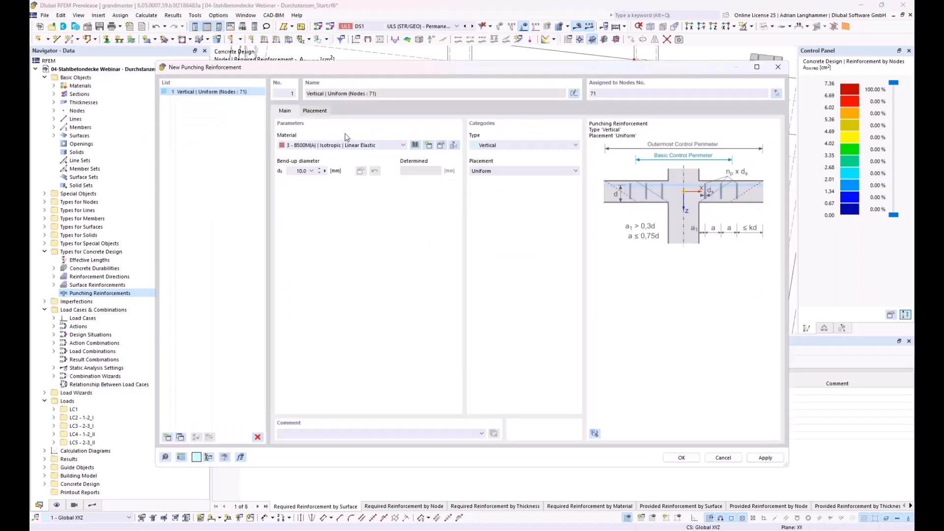
Set the punching reinforcement placement to 3 perimeters with 12 legs in each perimeter
click(311, 111)
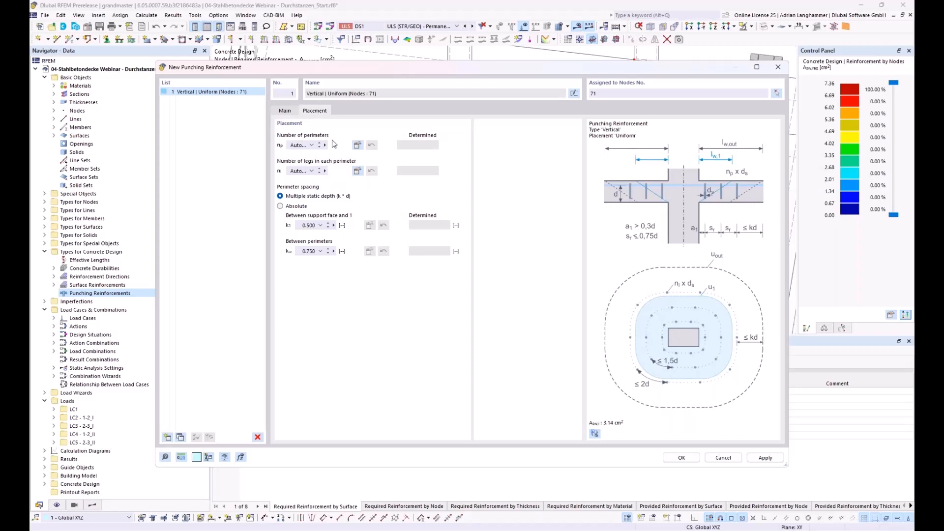
double_click(295, 145)
text(3)
double_click(294, 171)
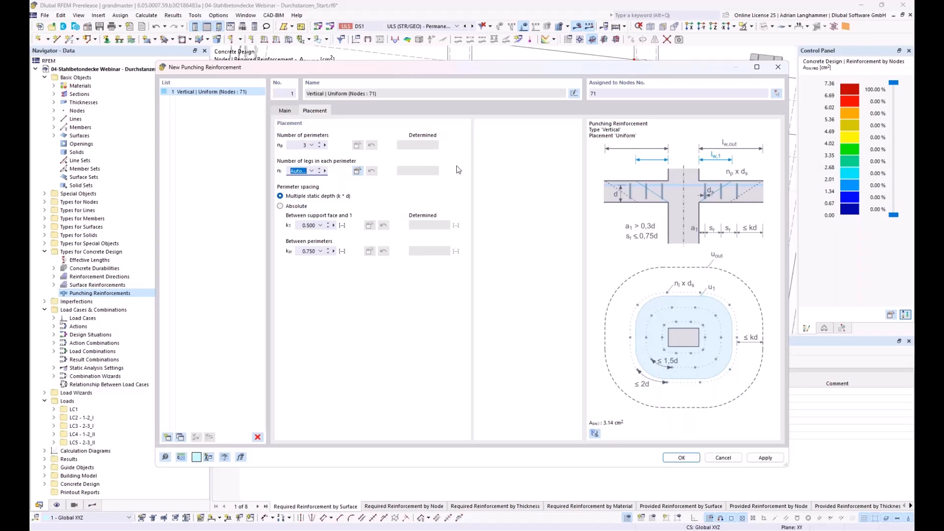
text(12)
Define absolute perimeter spacing of 0.1 m from the support face and 0.11 m between perimeters, and accept the punching reinforcement
click(281, 206)
drag(301, 225, 326, 225)
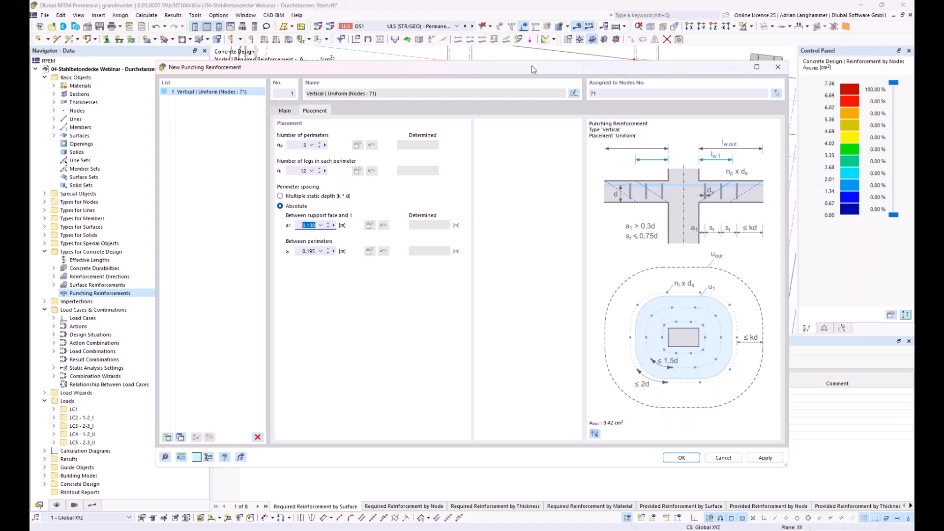
drag(533, 66, 519, 160)
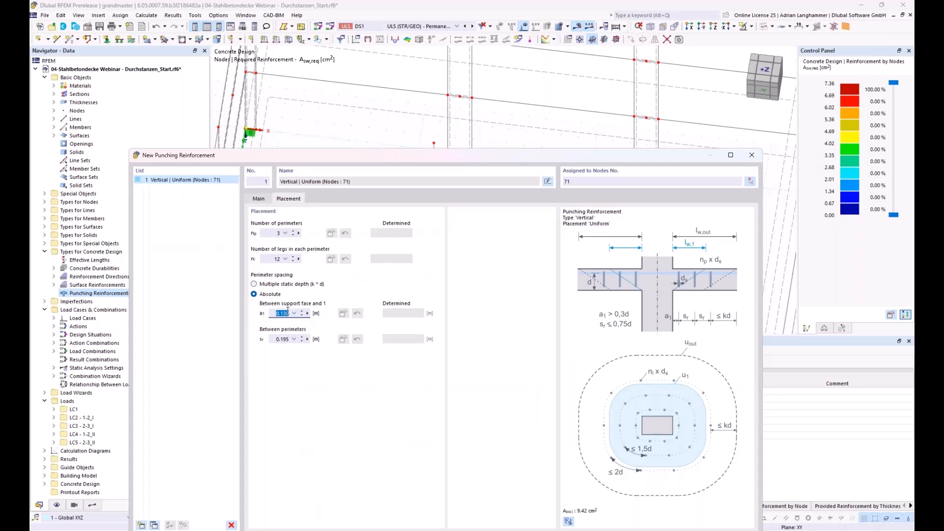
text(0,1)
click(271, 339)
text(0,11)
drag(343, 156, 320, 102)
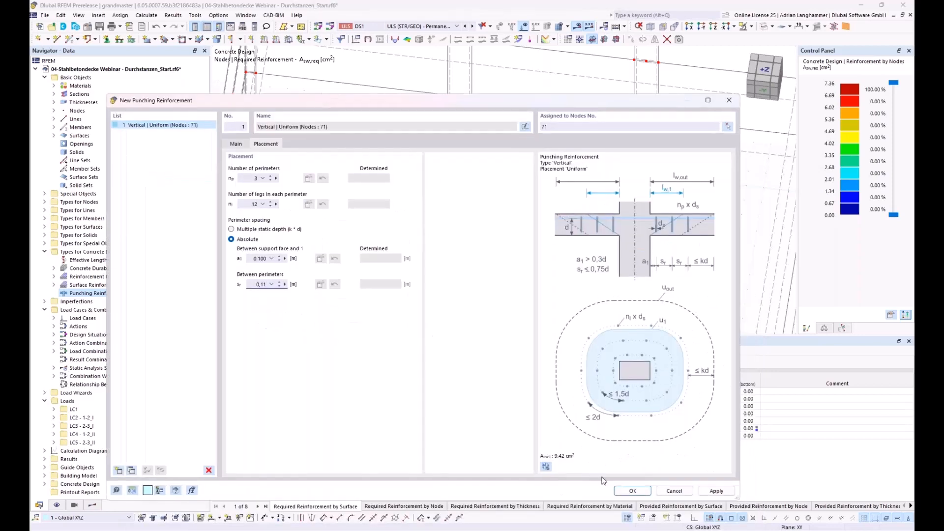
click(631, 491)
click(509, 310)
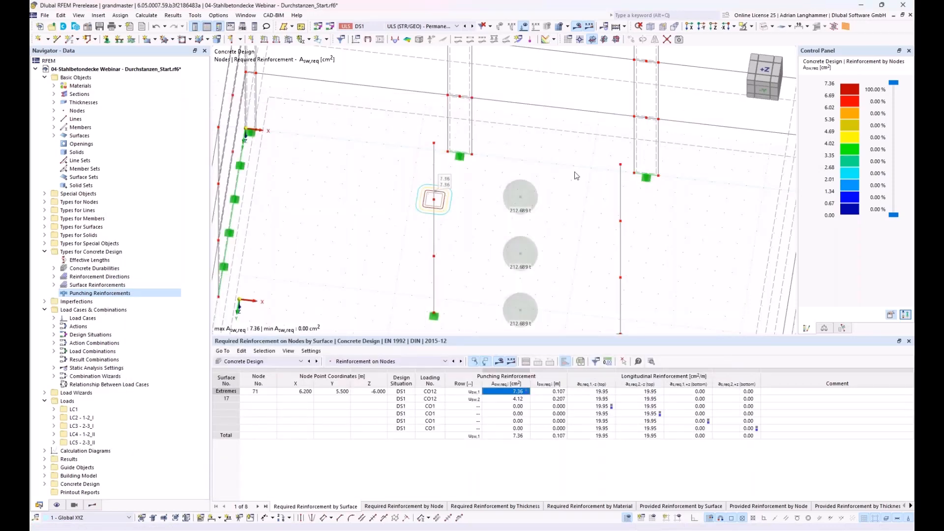
Inspect the reinforcement layout around the column, recalculate the concrete design, and review the punching design ratios at node 71
mouse_move(422, 219)
ctrl+middle_down()
mouse_move(425, 232)
mouse_move(412, 228)
ctrl+middle_up()
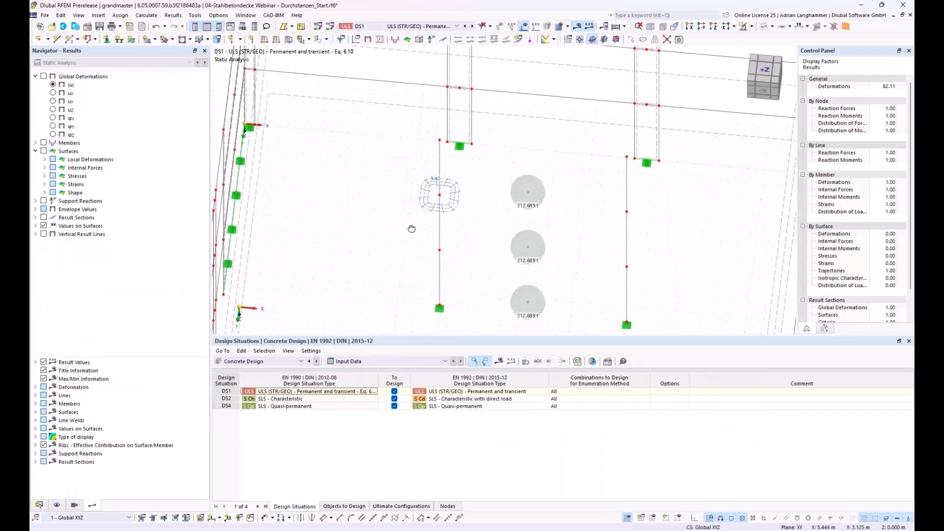
scroll(423, 196, up, 3)
middle_drag(434, 194, 407, 217)
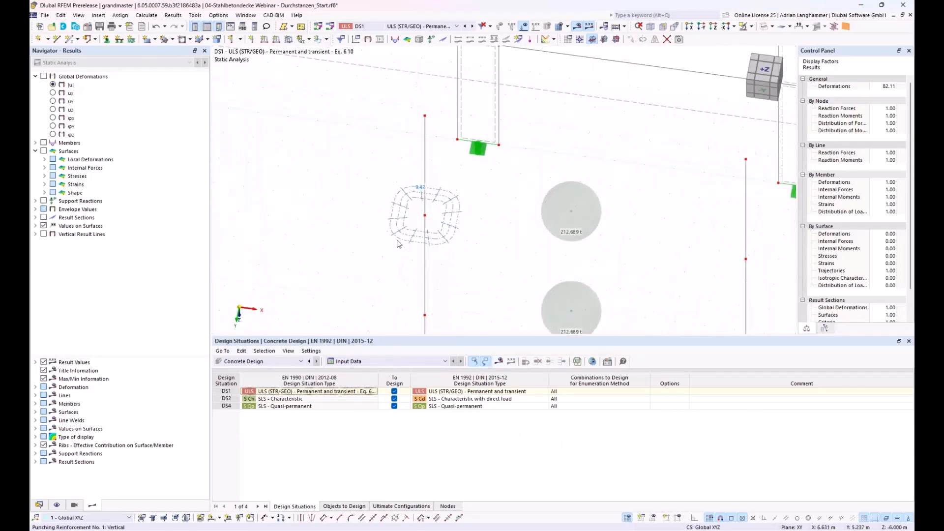
click(498, 363)
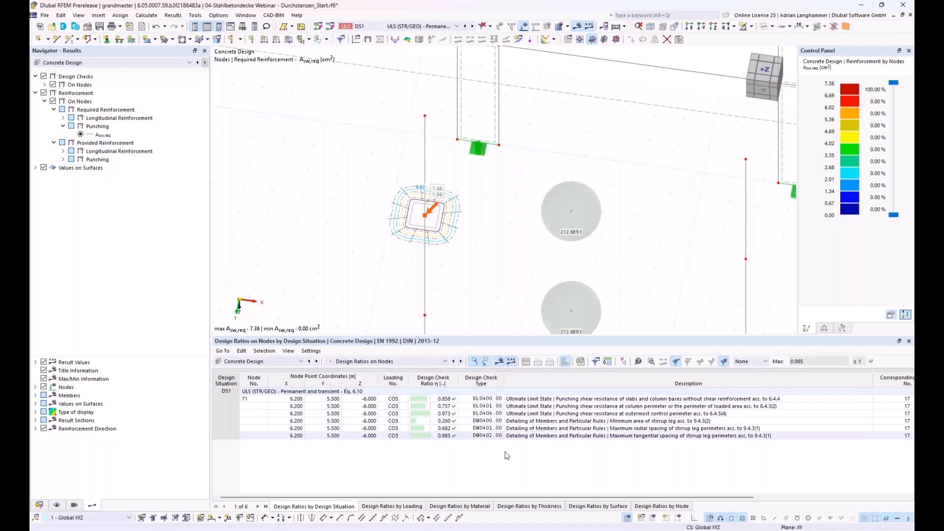
click(541, 399)
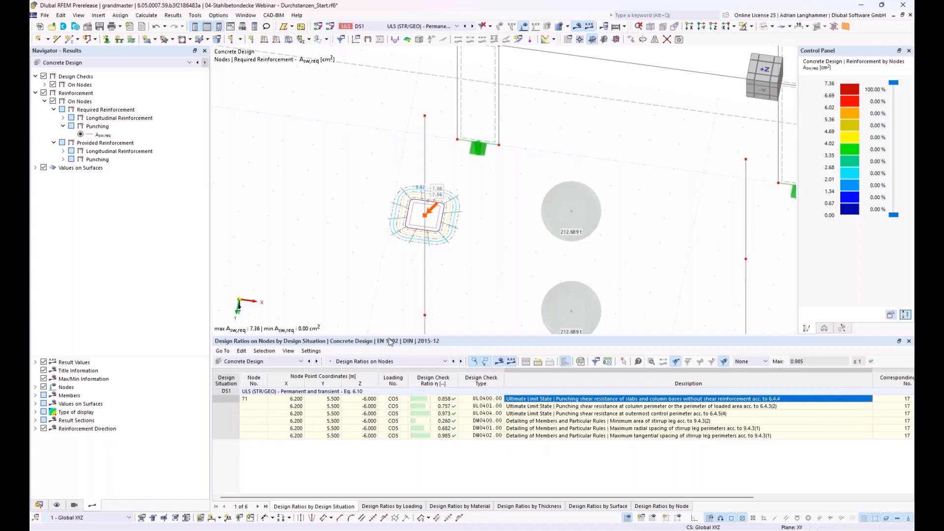
click(40, 505)
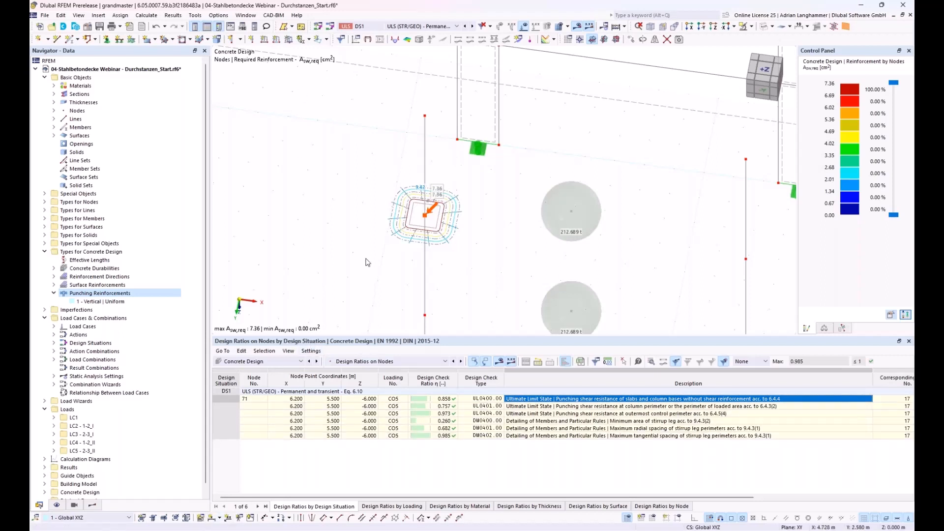
ctrl+middle_drag(342, 229, 352, 280)
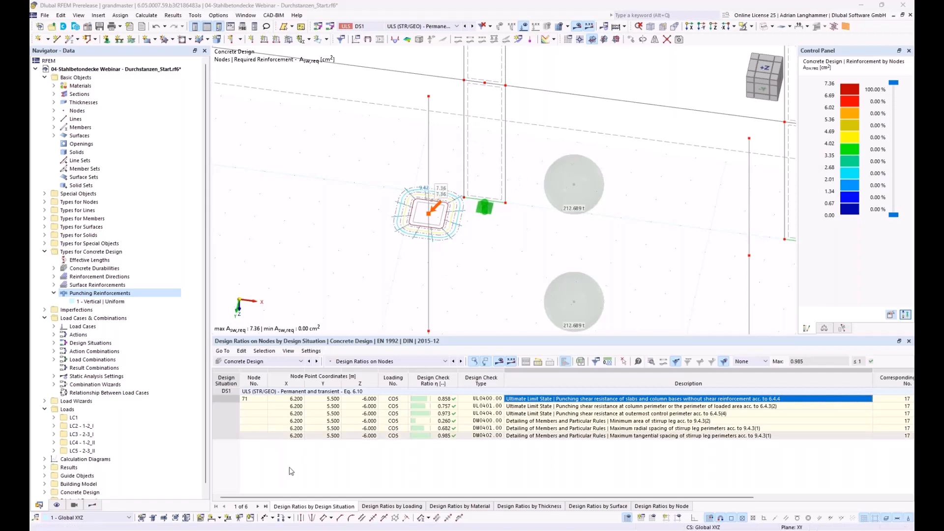
Switch to the RFEM window with model 01-Reinforced Concrete Slabs Webinar - before As and open serviceability configuration 1 - Standard
mouse_move(267, 518)
click(258, 484)
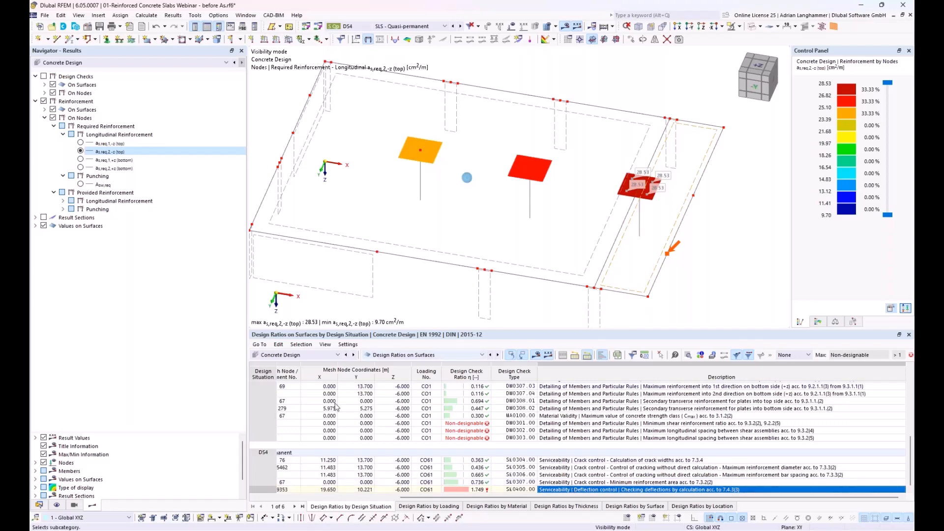
click(40, 505)
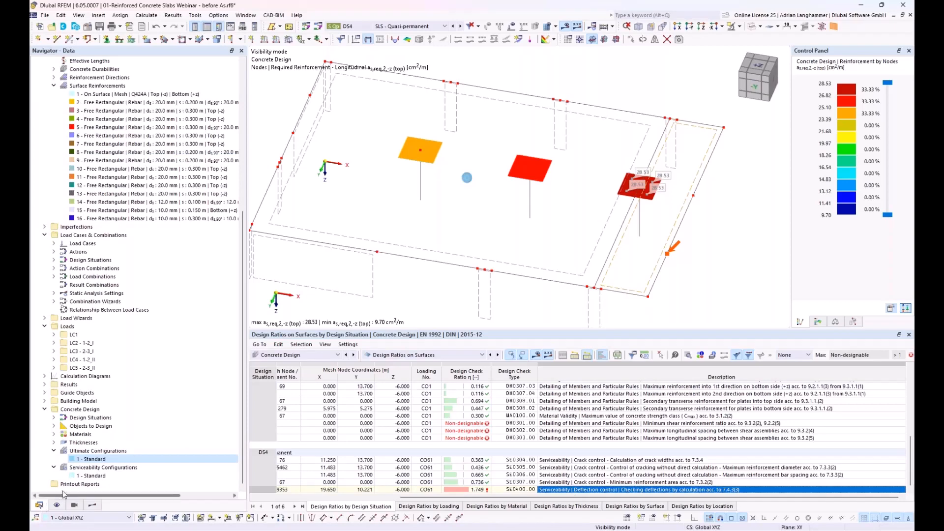
click(77, 476)
double_click(79, 476)
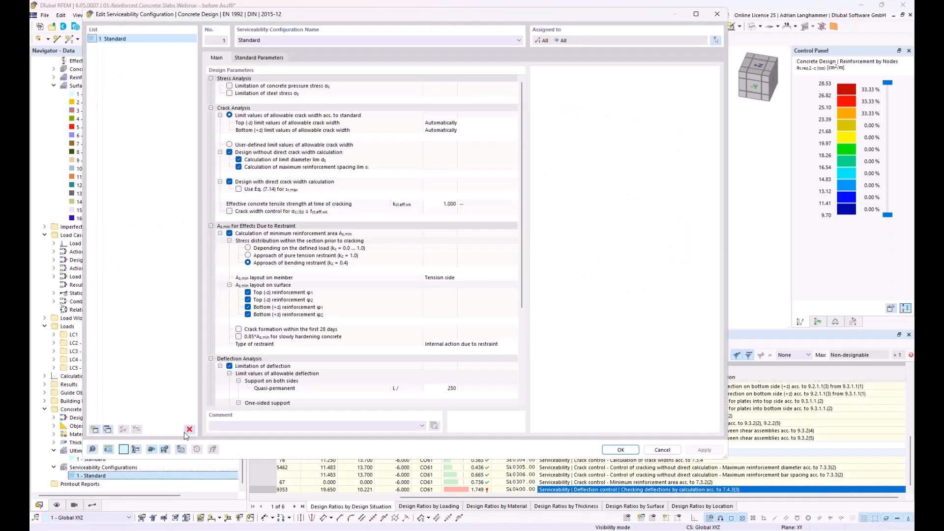
Examine the crack state detection options, including the envelope from all SLS design situations, and close the configuration without changes
scroll(340, 341, down, 6)
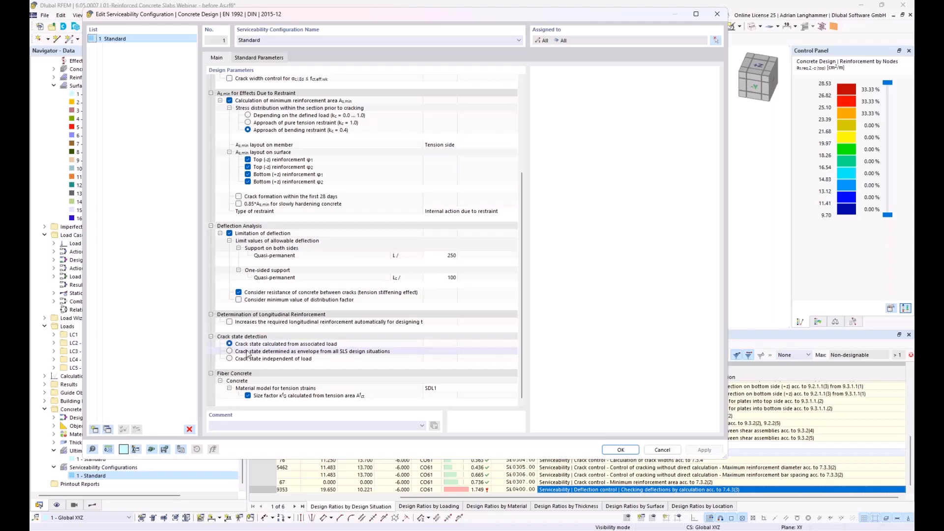
click(261, 352)
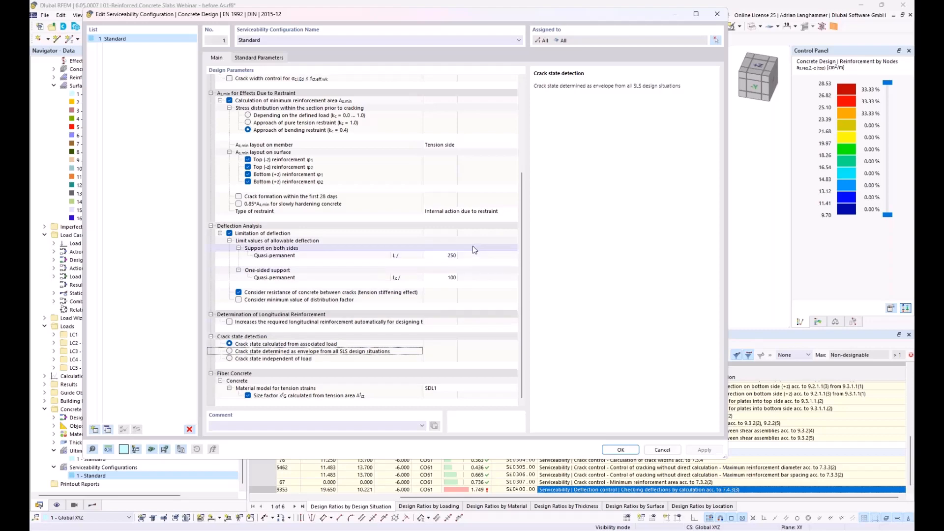
click(661, 451)
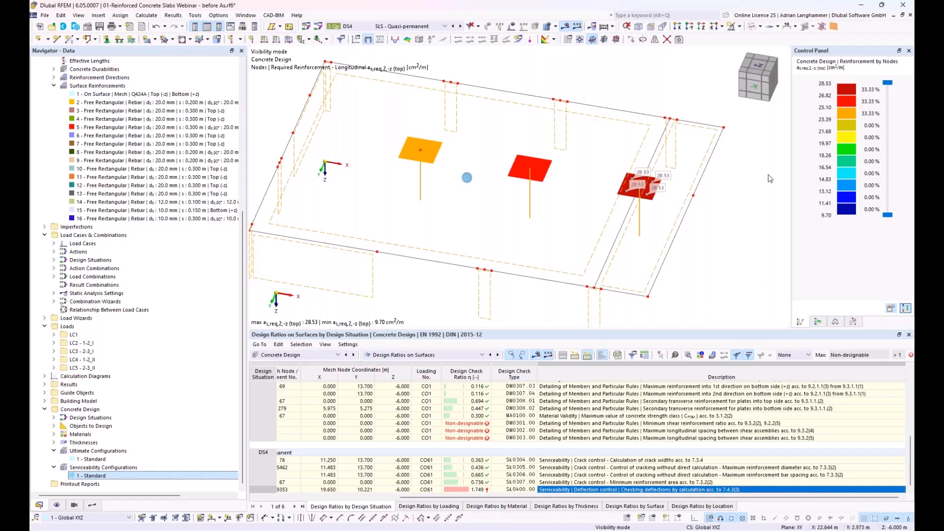
Show the concrete design input data and open the selection of surfaces included in the design
ctrl+middle_drag(748, 210, 738, 183)
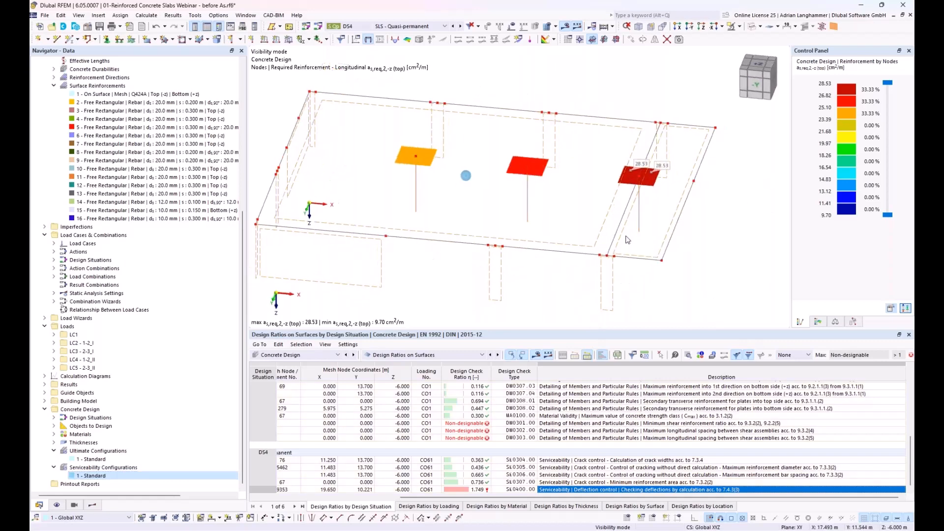
click(426, 355)
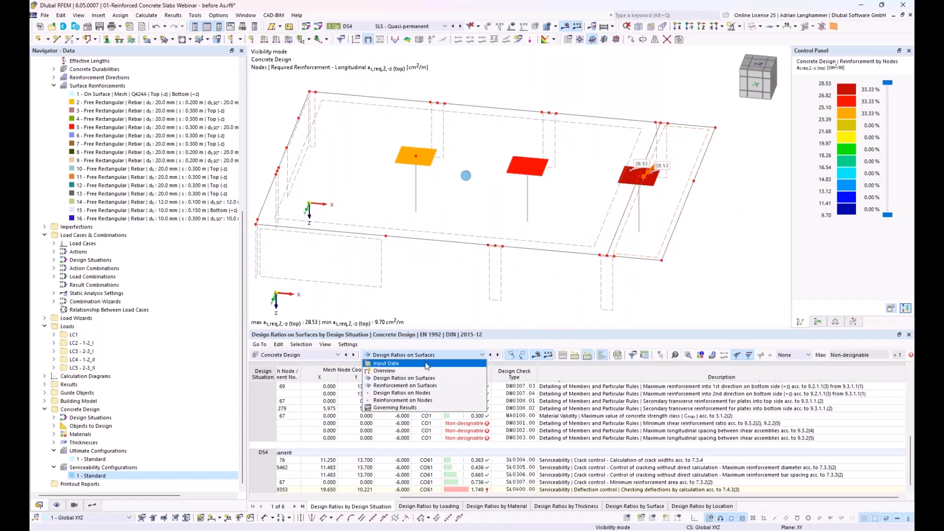
click(427, 363)
click(520, 392)
click(520, 392)
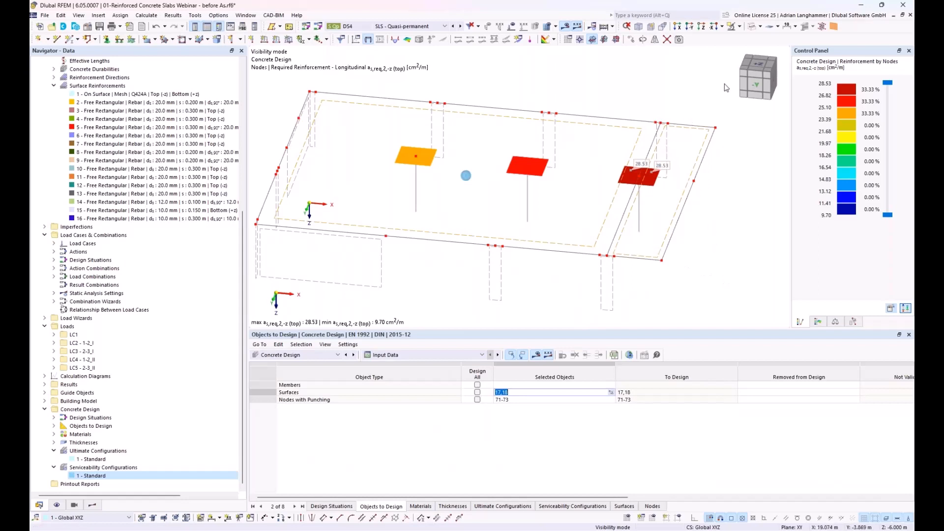
Cancel the visibility mode to display all storeys of the building model
click(761, 27)
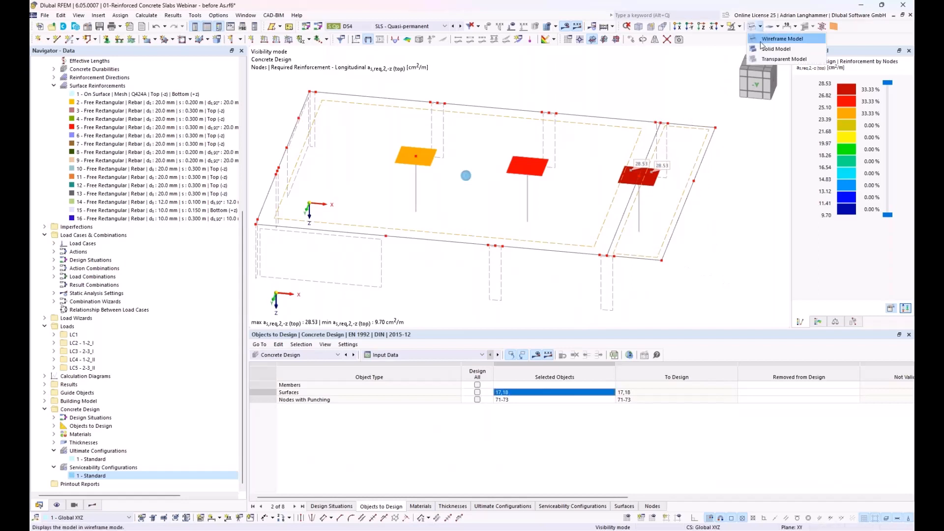
click(761, 28)
click(739, 27)
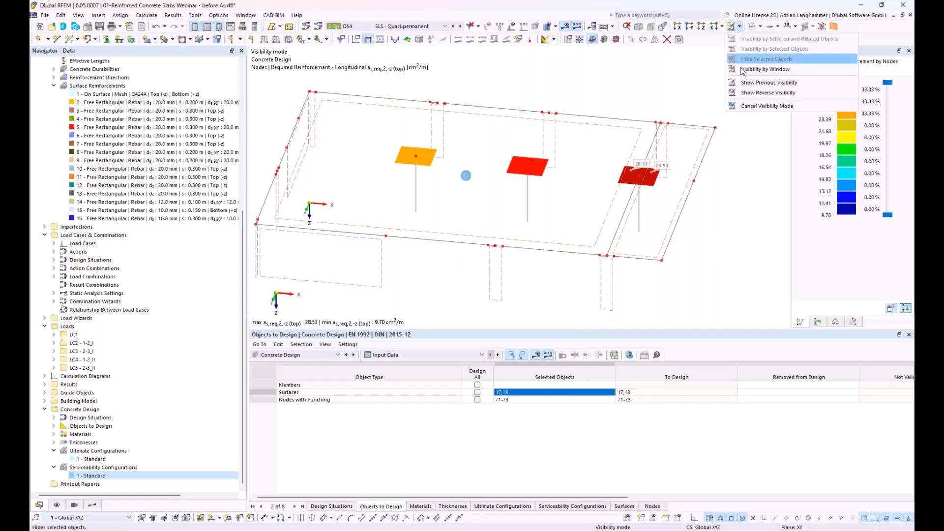
click(747, 107)
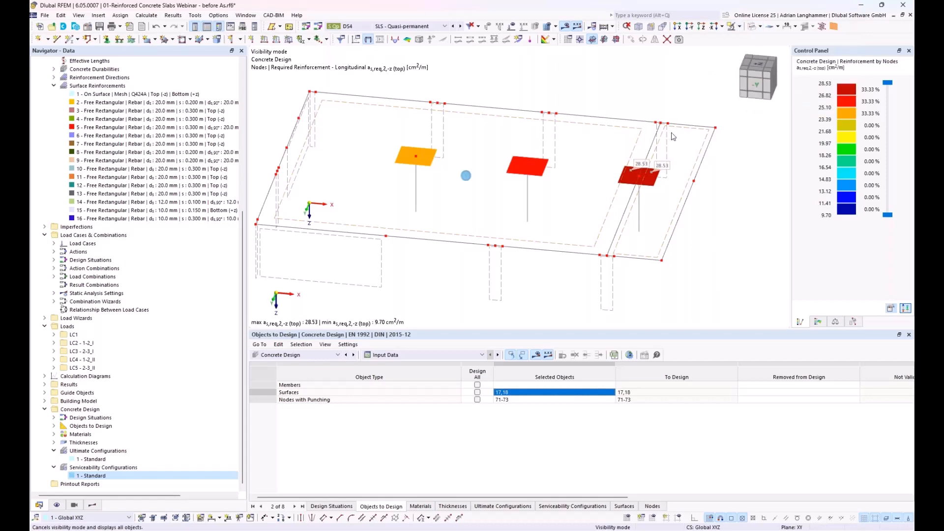
ctrl+middle_drag(538, 224, 582, 152)
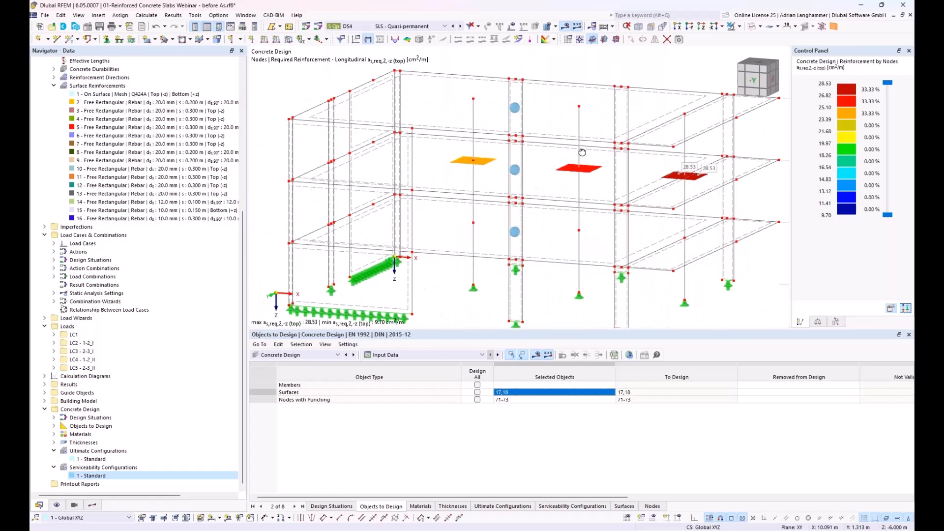
Turn on the display of the types for concrete design so the defined reinforcement is drawn in the model
click(57, 505)
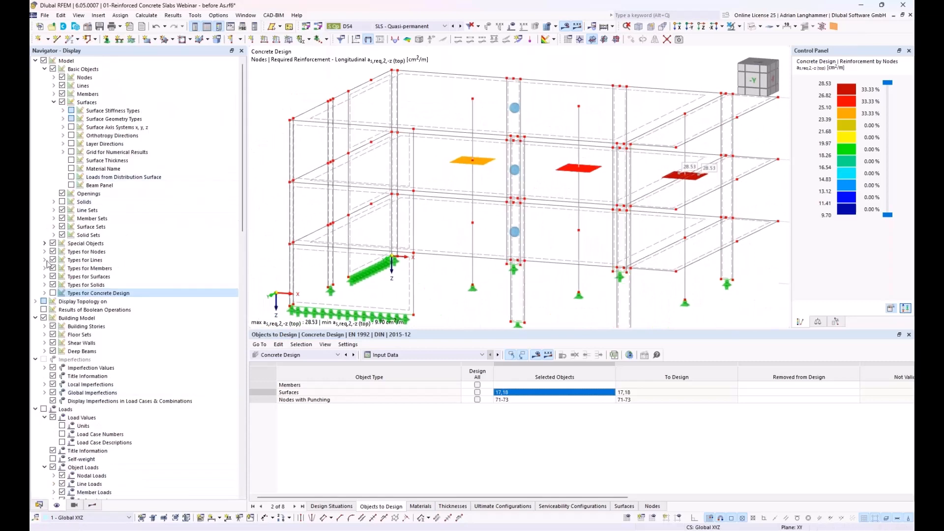
click(53, 293)
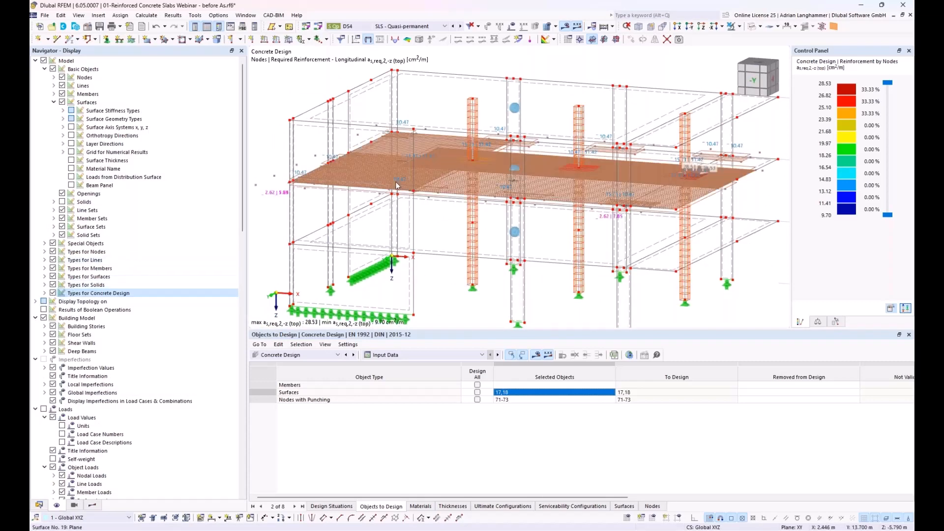
scroll(397, 184, down, 3)
mouse_move(398, 183)
middle_down()
mouse_move(390, 157)
mouse_move(401, 167)
middle_up()
Select surface reinforcements 1 to 16 and open them together for editing
click(40, 505)
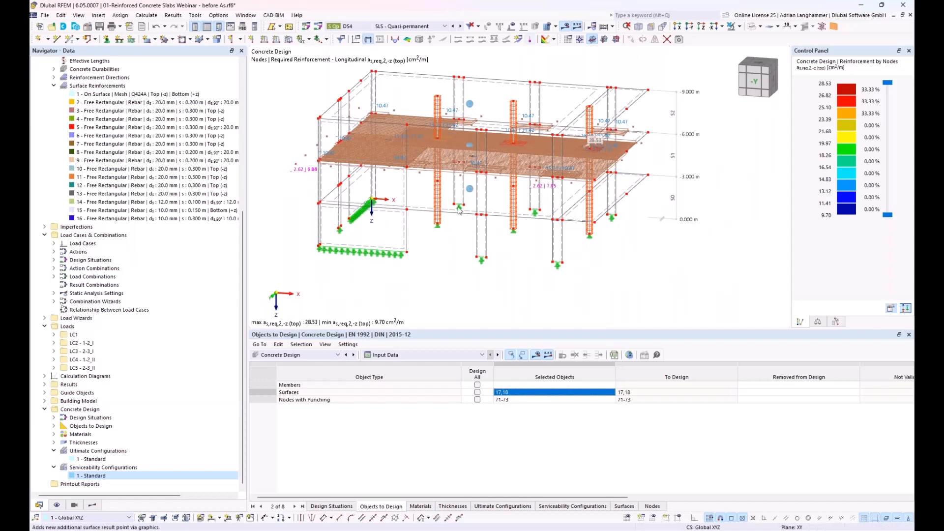
click(141, 98)
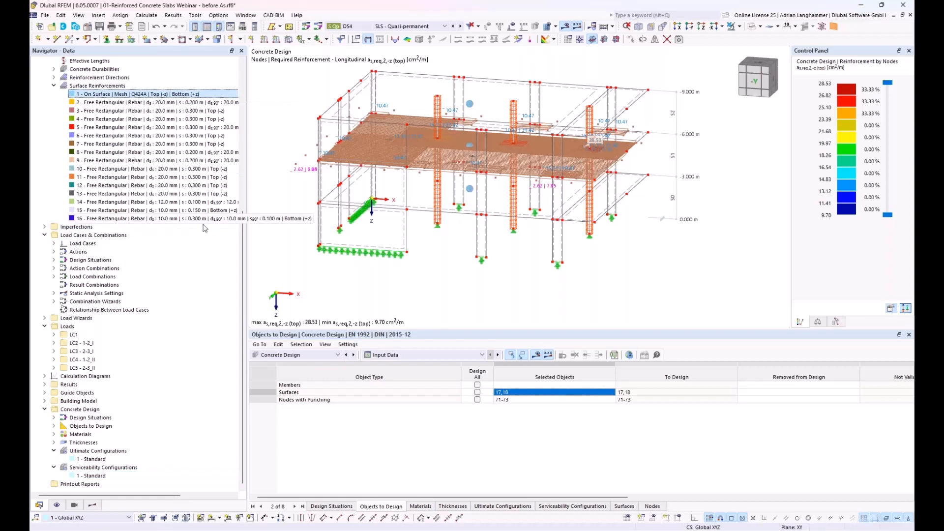
ctrl+middle_drag(405, 220, 426, 213)
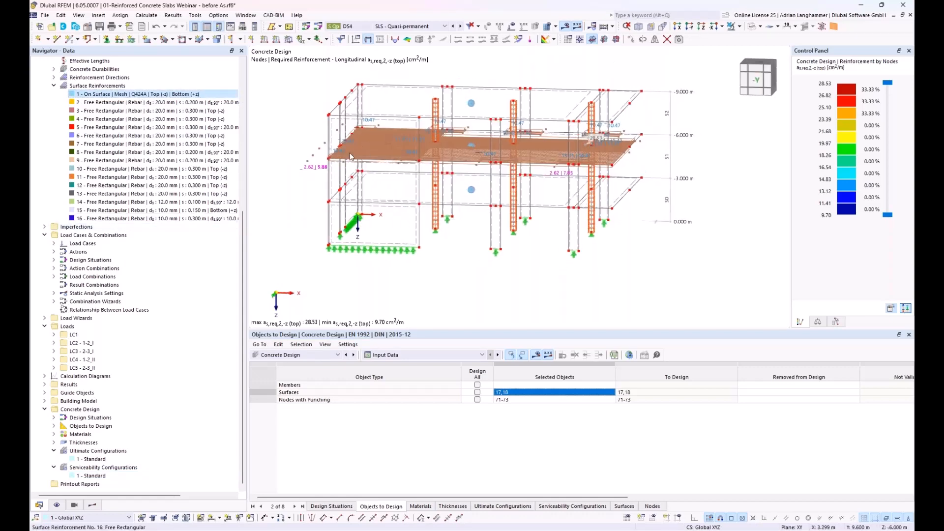
shift+click(191, 220)
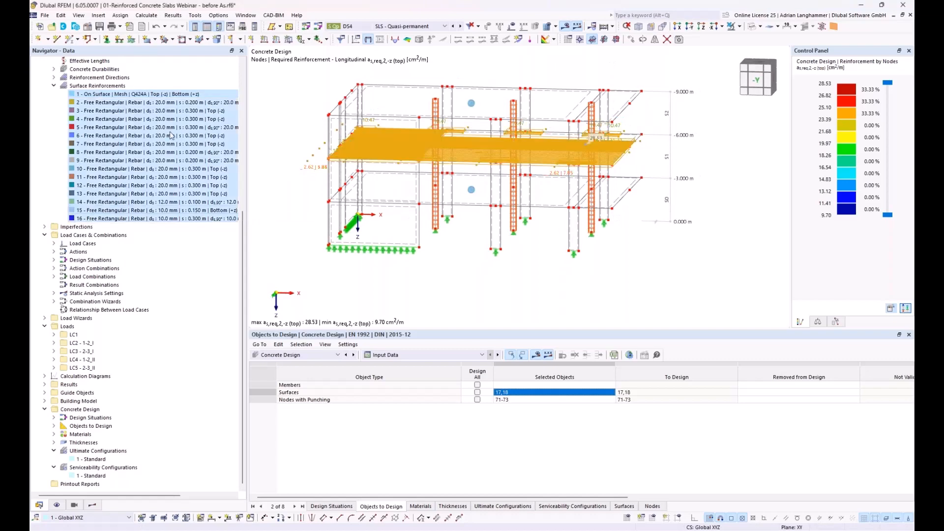
right_click(147, 95)
click(158, 102)
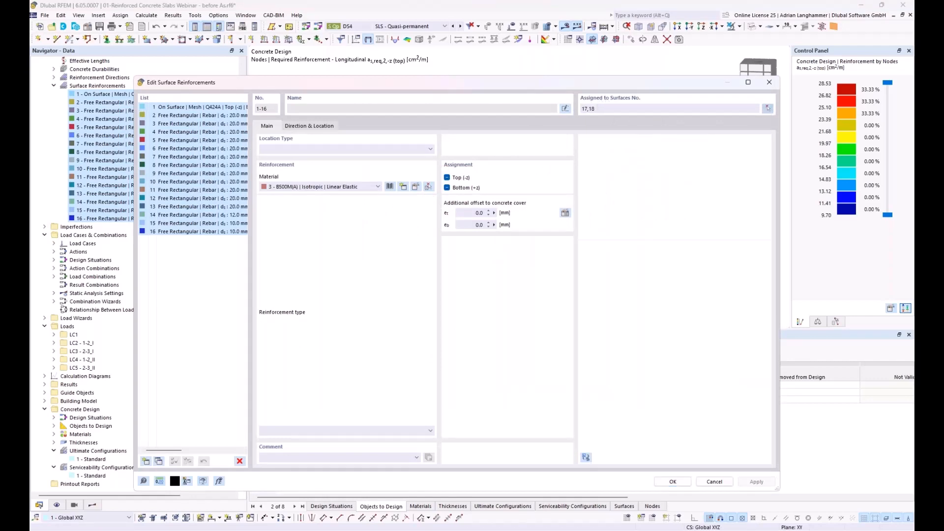
Add slab surfaces 1, 2, 29 and 30 to the surface reinforcement assignment alongside 17 and 18, and accept the changes
click(767, 109)
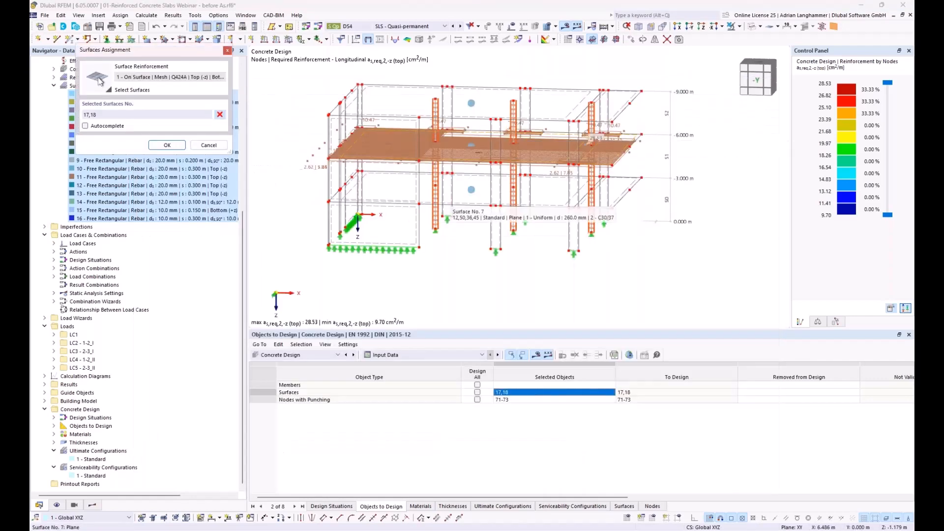
click(459, 204)
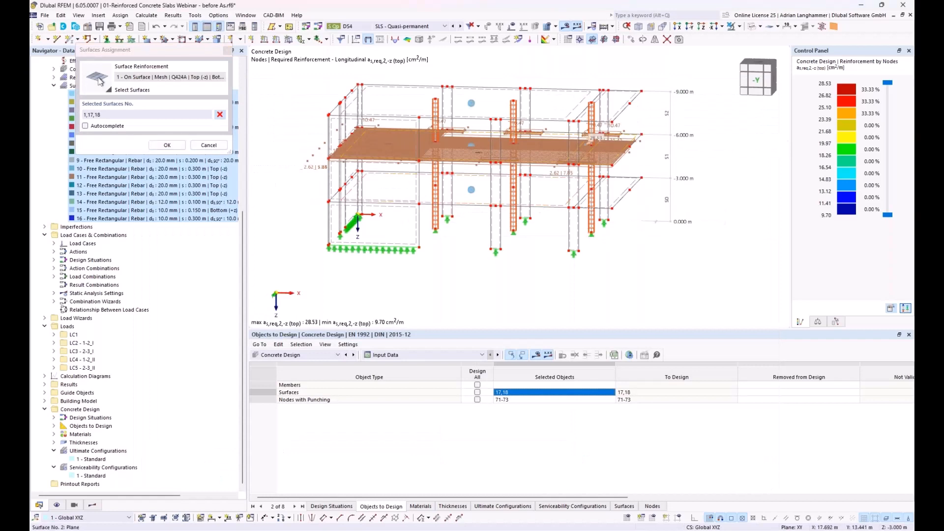
click(615, 198)
click(601, 106)
click(511, 106)
click(173, 146)
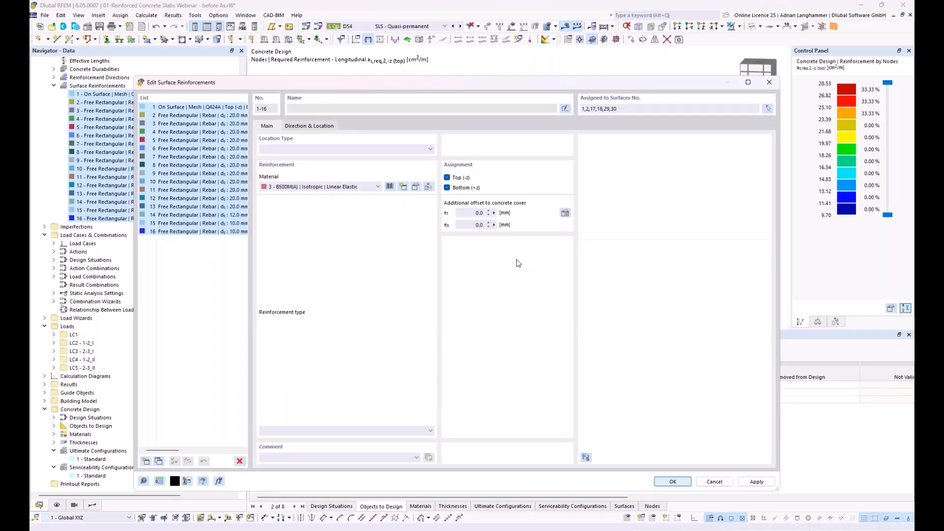
key(Return)
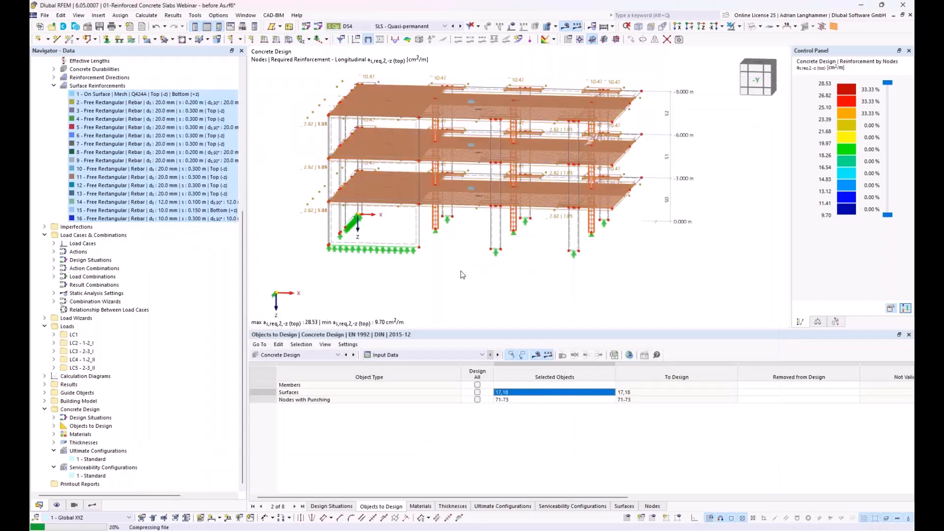
Inspect the reinforcement on all three slabs and open the list of surfaces selected for concrete design
ctrl+middle_drag(461, 272, 467, 248)
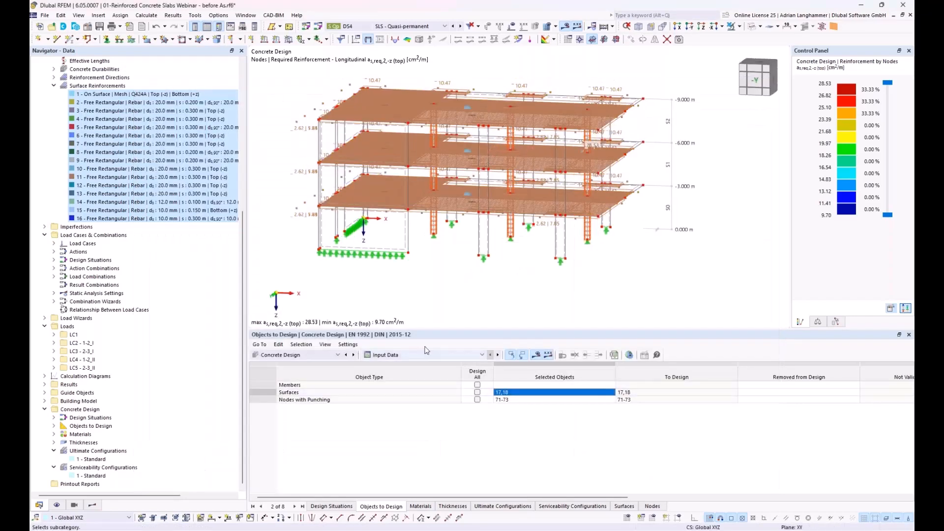
click(502, 393)
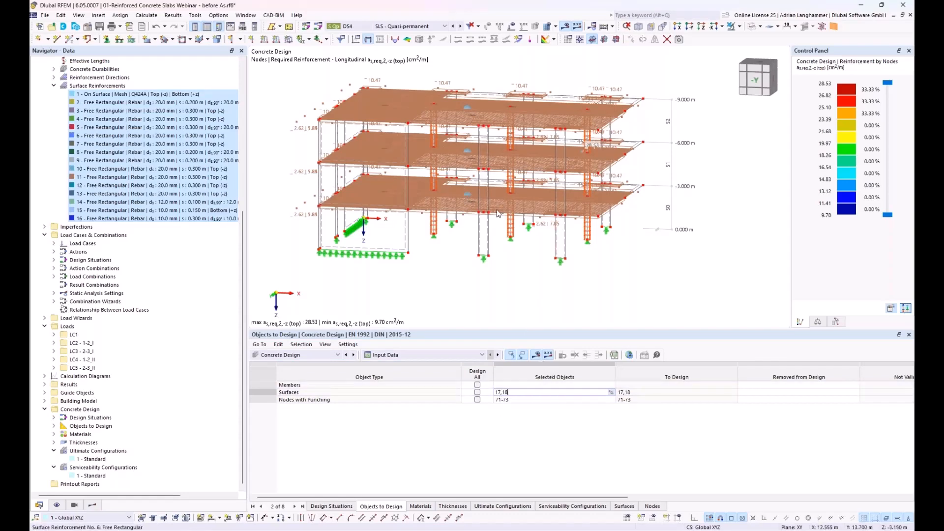
ctrl+middle_drag(496, 214, 481, 207)
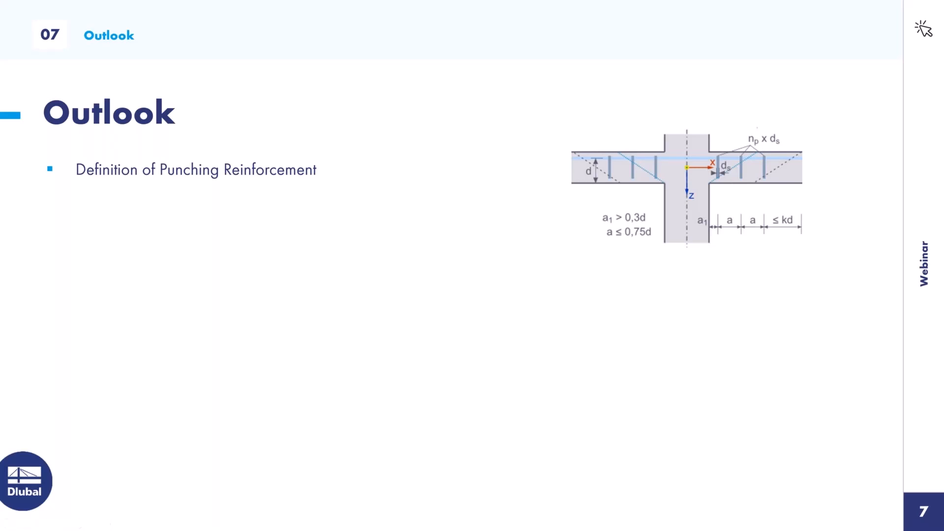
key(Right)
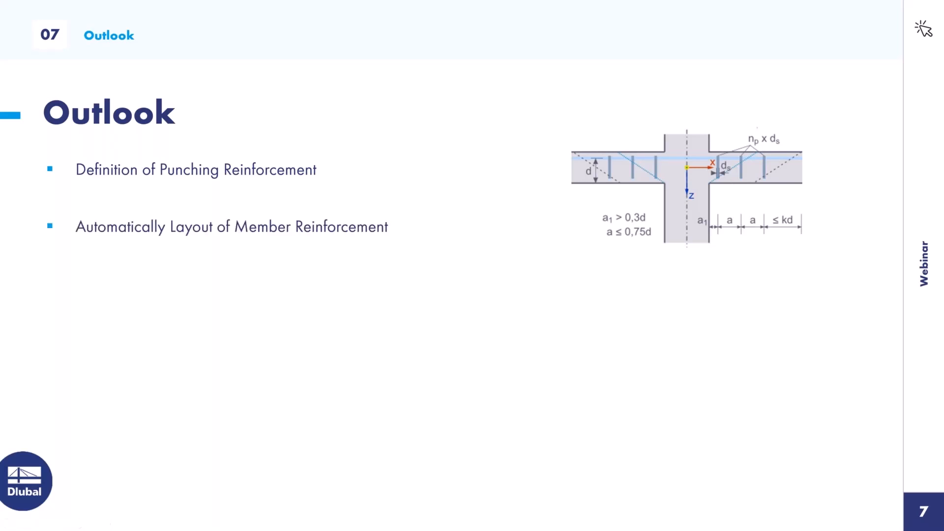